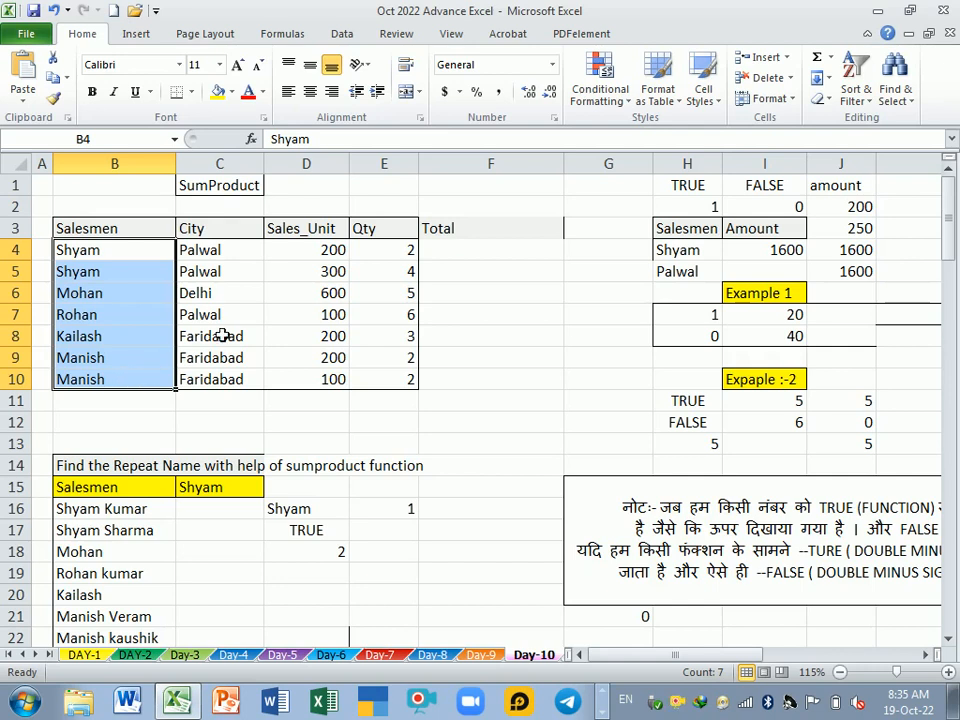
click(235, 251)
drag(235, 251, 236, 386)
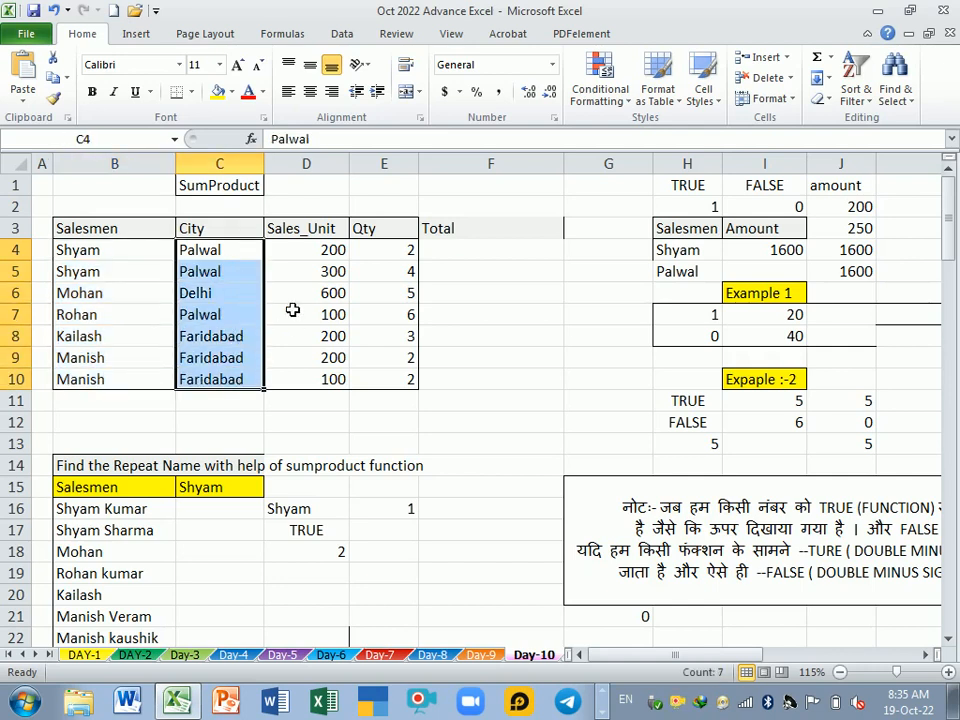
click(304, 257)
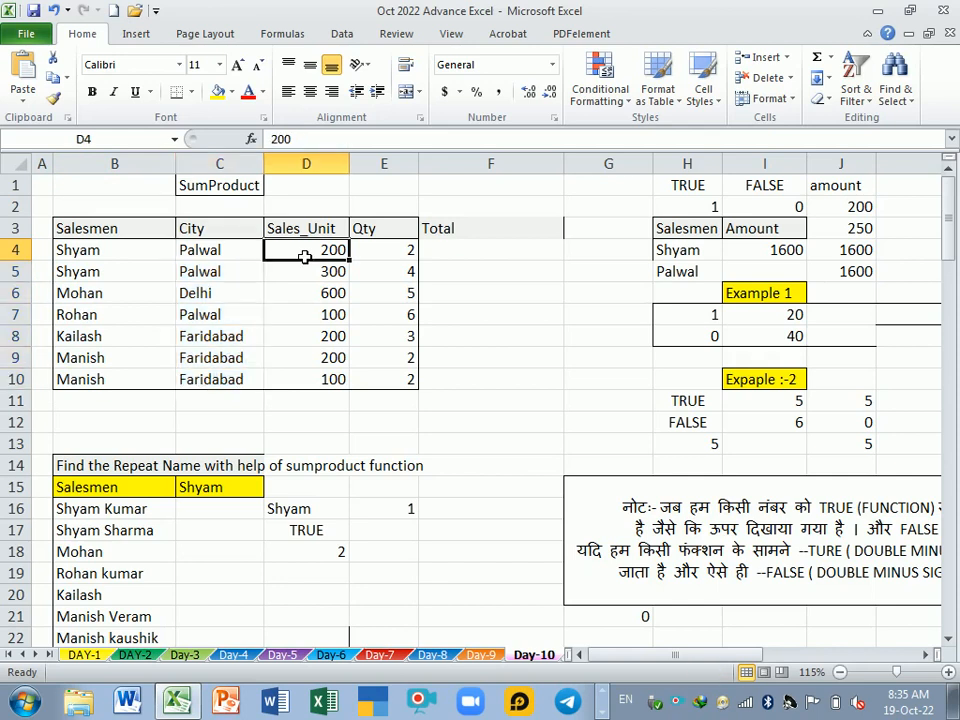
click(360, 254)
click(324, 257)
Calculate the Total column by entering =D4*E4 in F4 and filling it down through F10
click(441, 257)
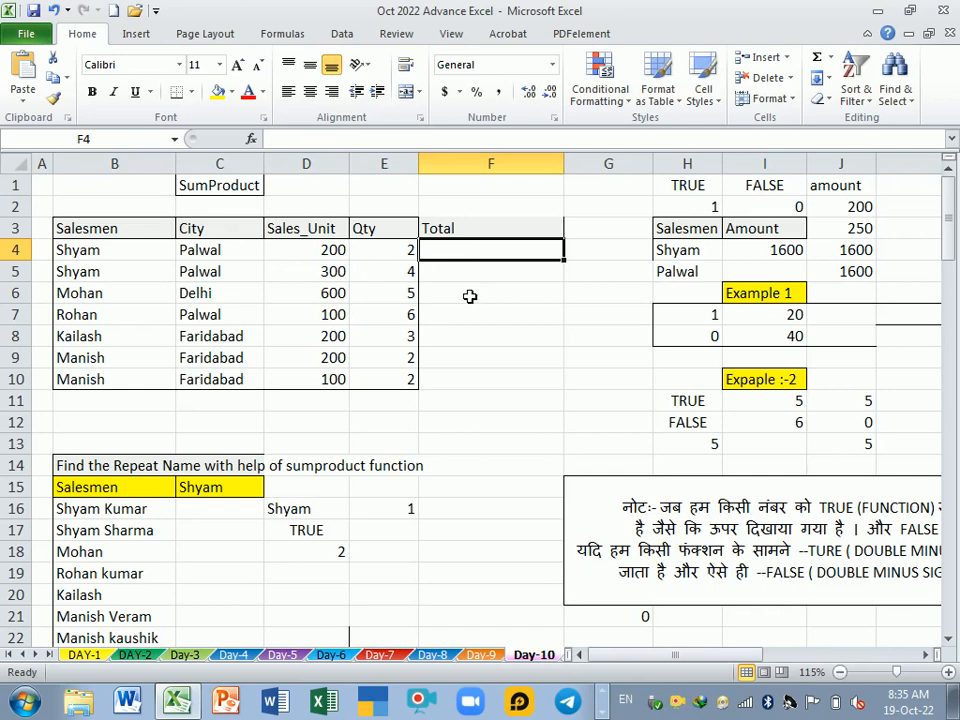
text(=)
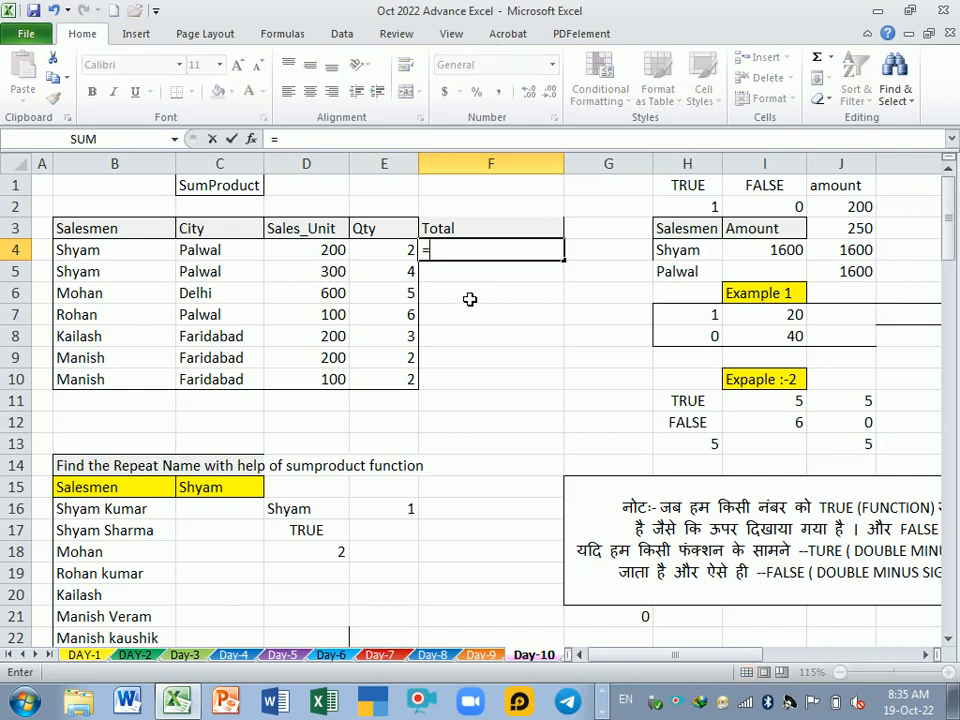
click(336, 257)
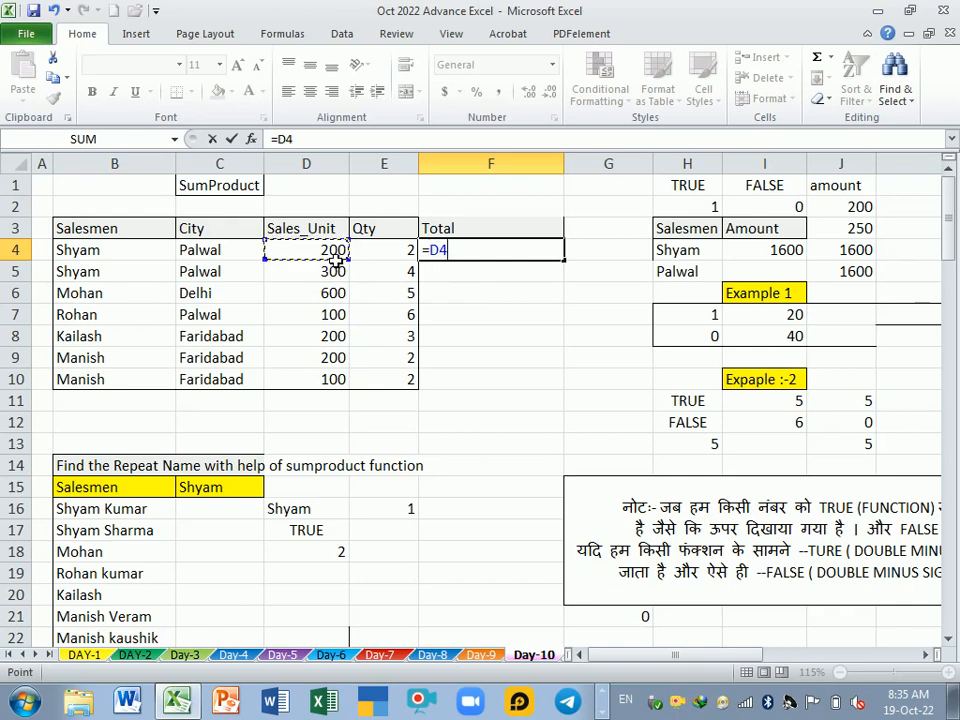
text(*)
click(379, 258)
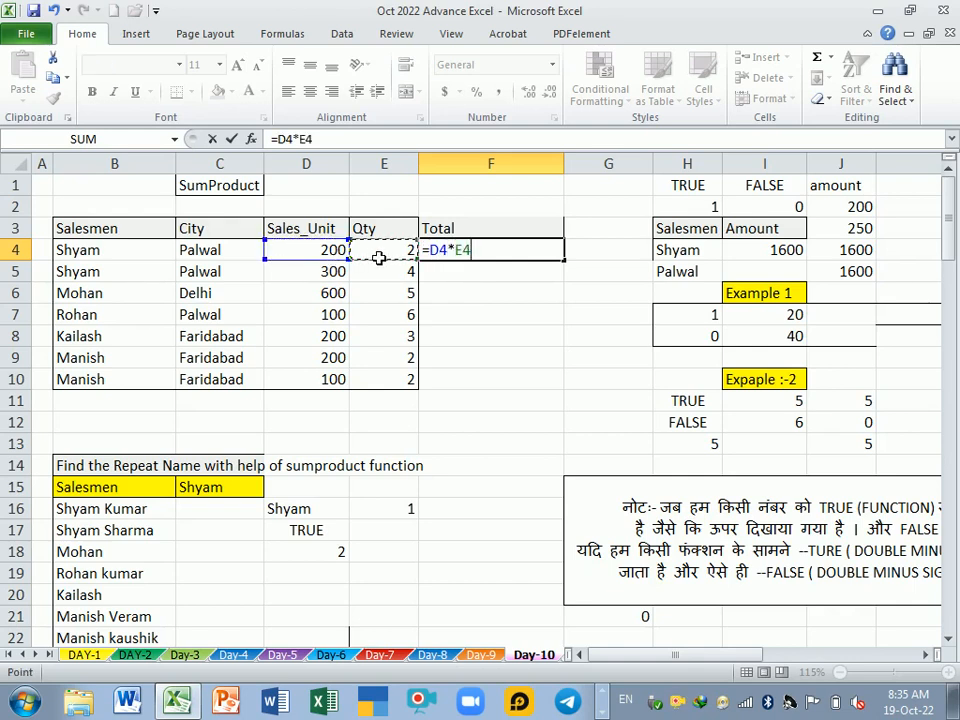
key(Return)
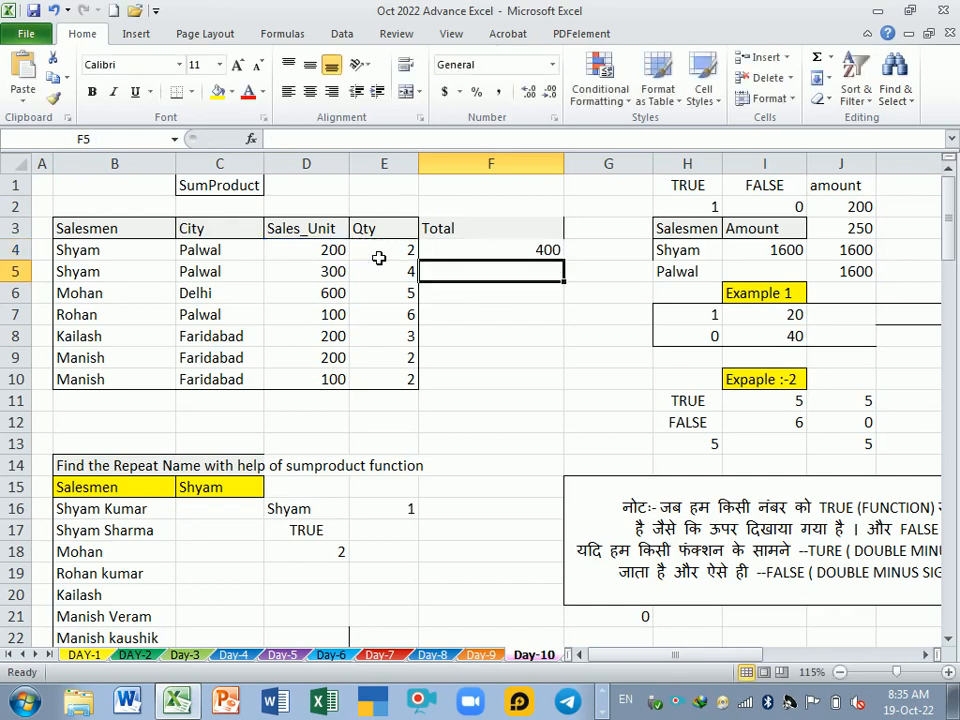
click(503, 256)
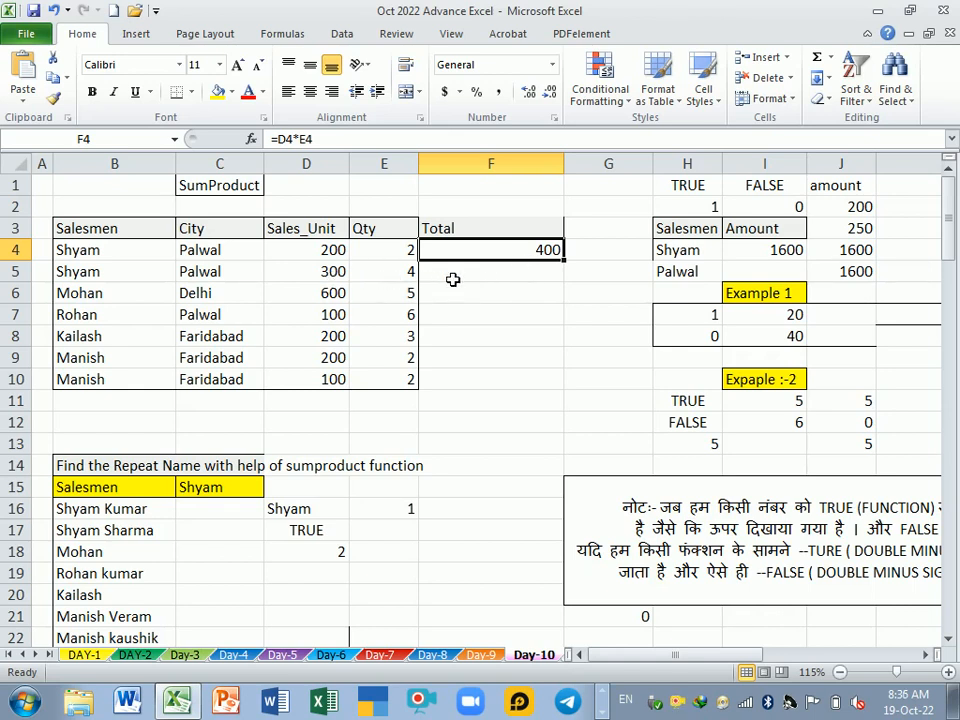
double_click(573, 270)
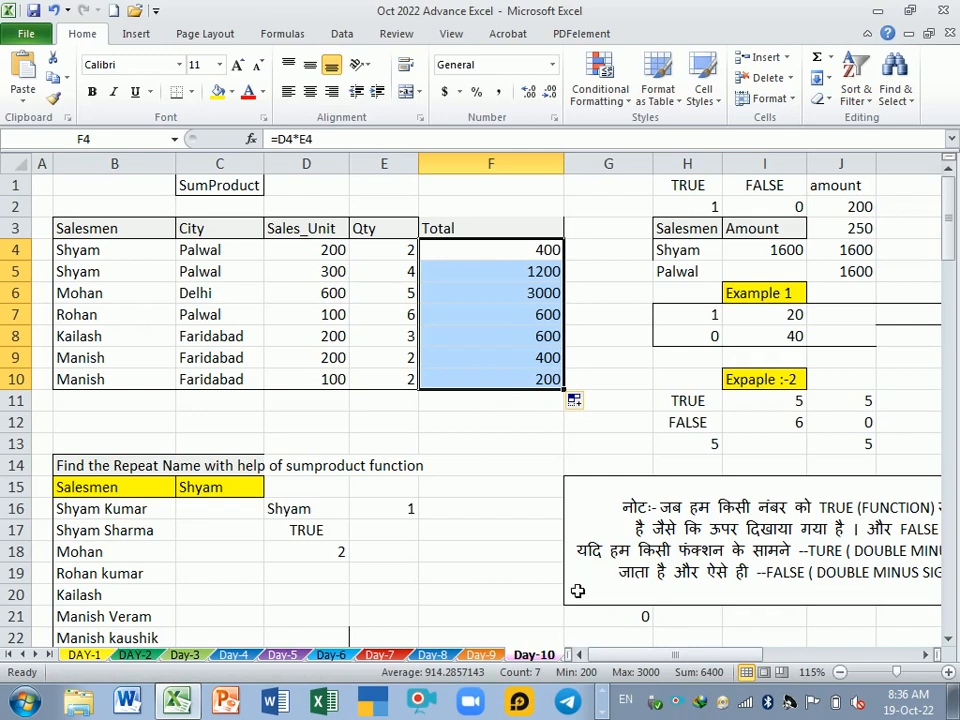
Sum the Total column in F11 with =SUM(F4:F10)
click(500, 413)
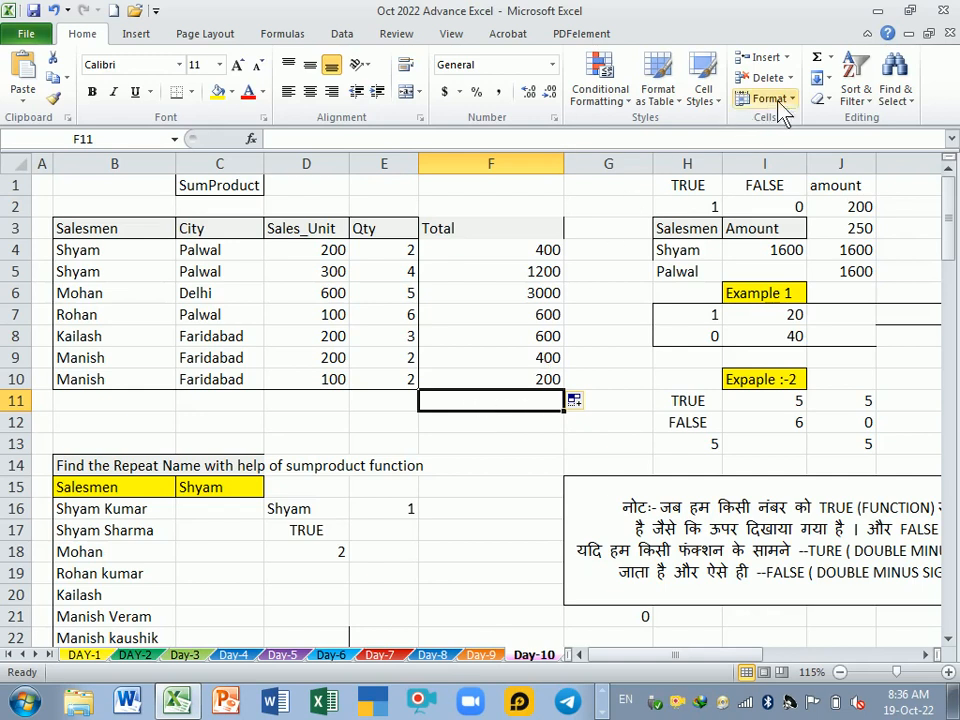
key(alt+equal)
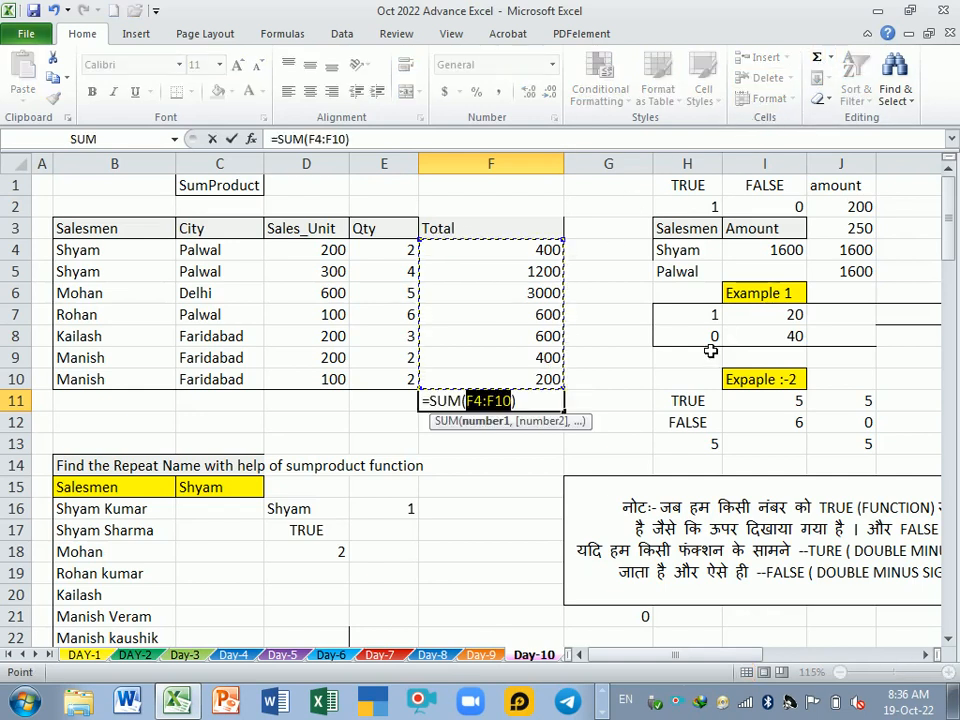
key(Return)
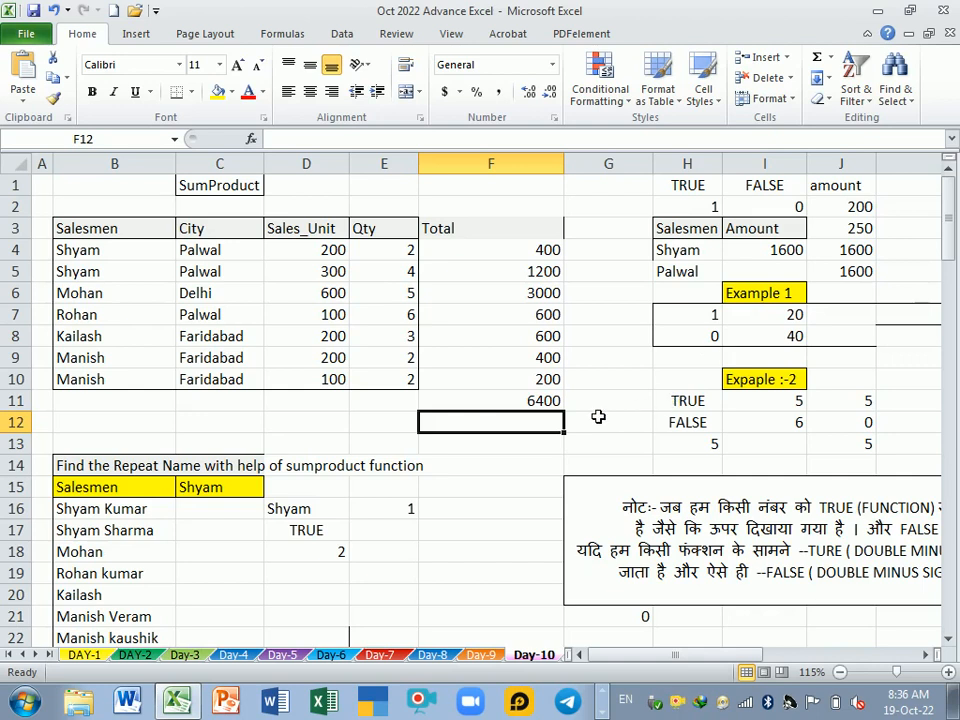
Enter a SUMPRODUCT formula in F12 over the Sales_Unit range D4:D10 and the Qty range E4:E10
text(=SUMPR)
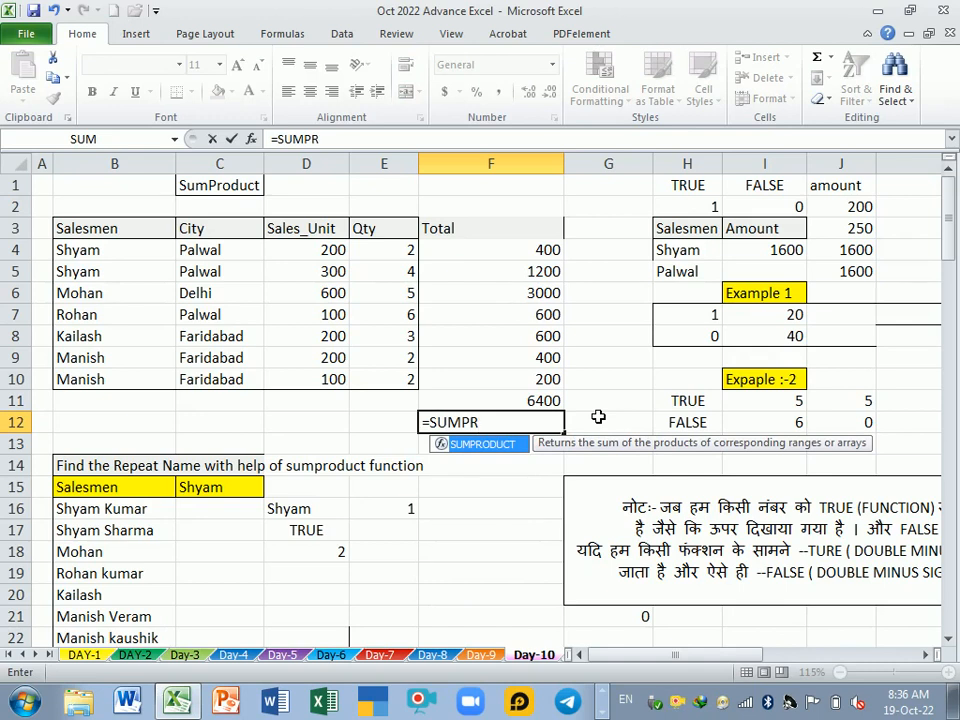
key(Tab)
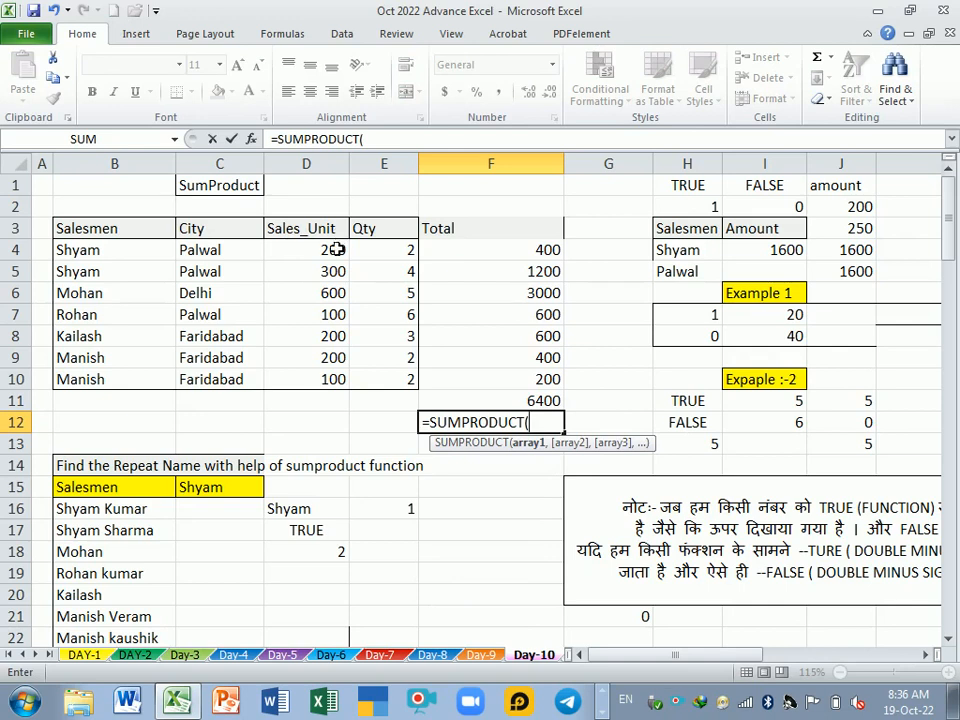
drag(326, 248, 328, 377)
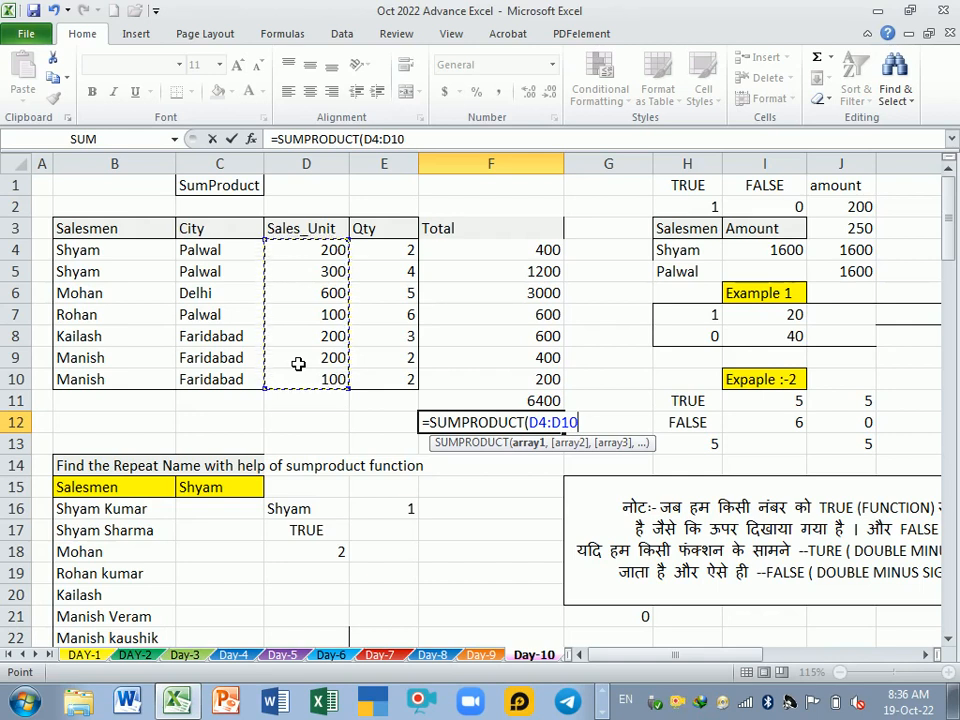
text(,)
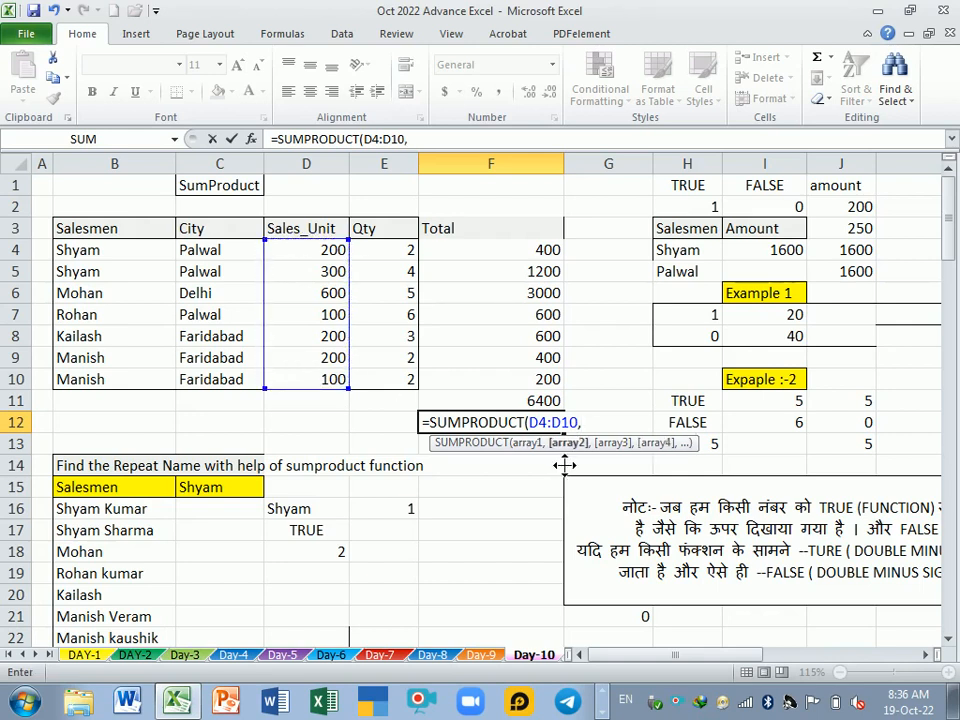
drag(388, 253, 392, 381)
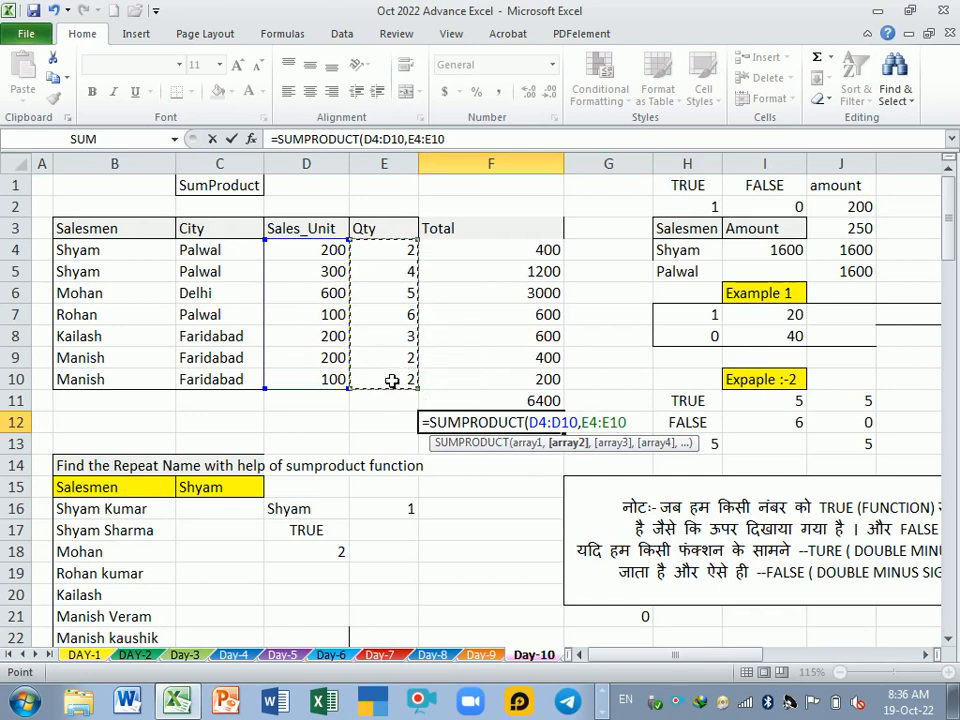
key(Return)
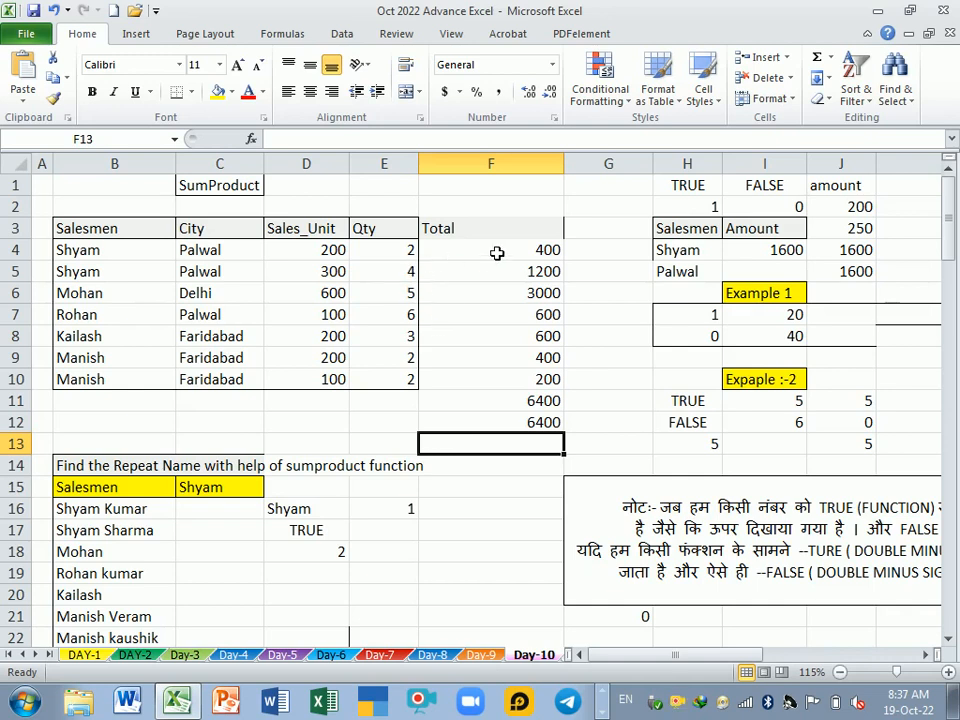
Compare the row totals in F4:F10 with the SUMPRODUCT formula in F12 and inspect the arrays it references
click(521, 386)
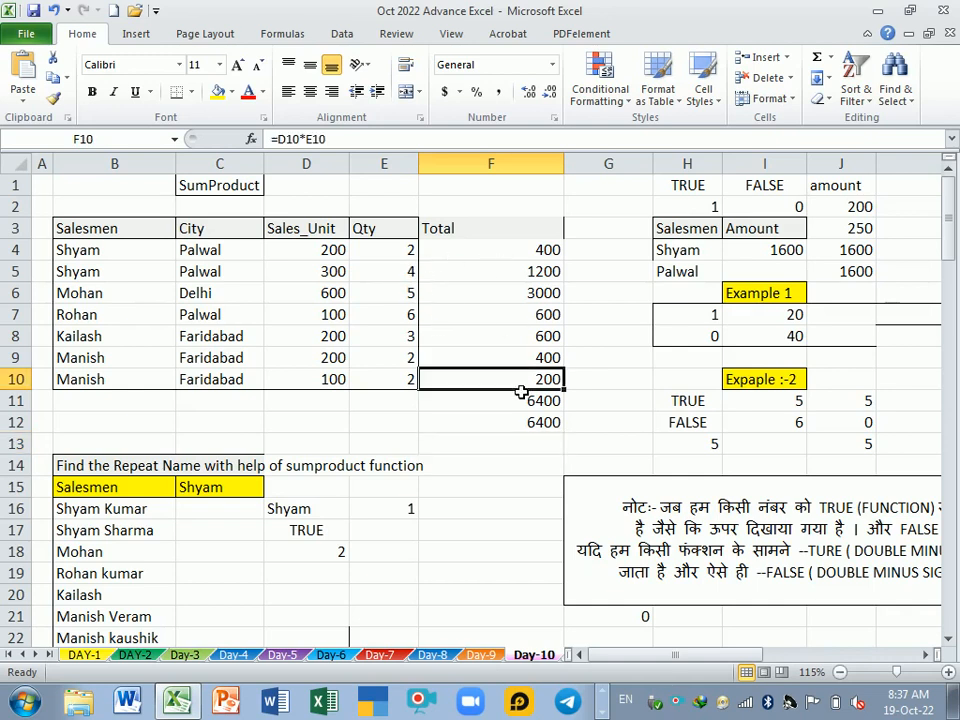
drag(531, 255, 529, 381)
click(542, 425)
double_click(542, 425)
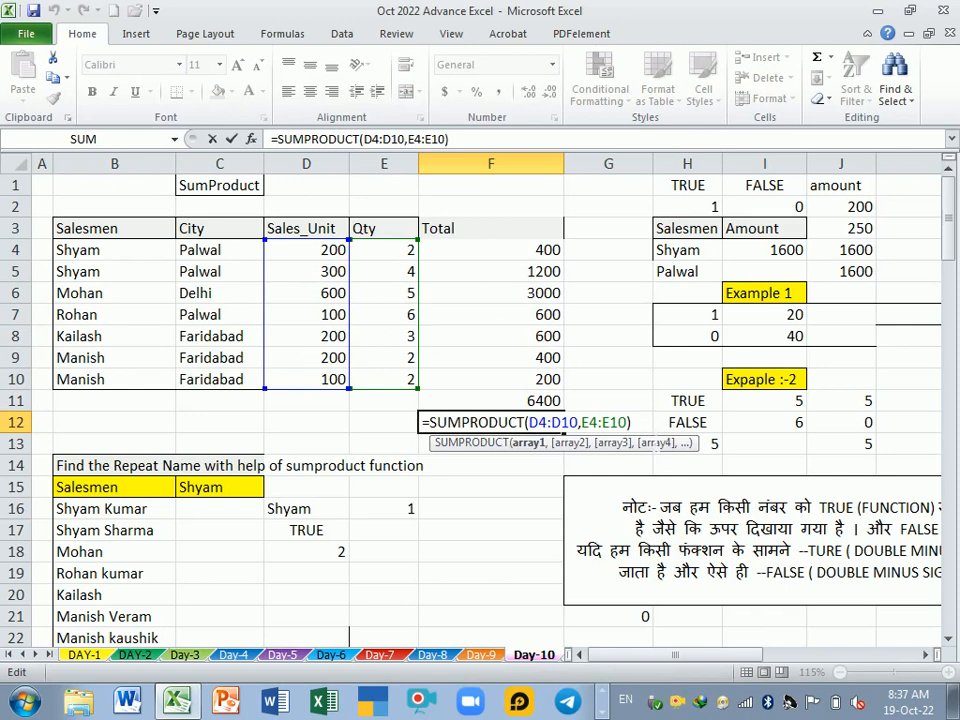
click(637, 422)
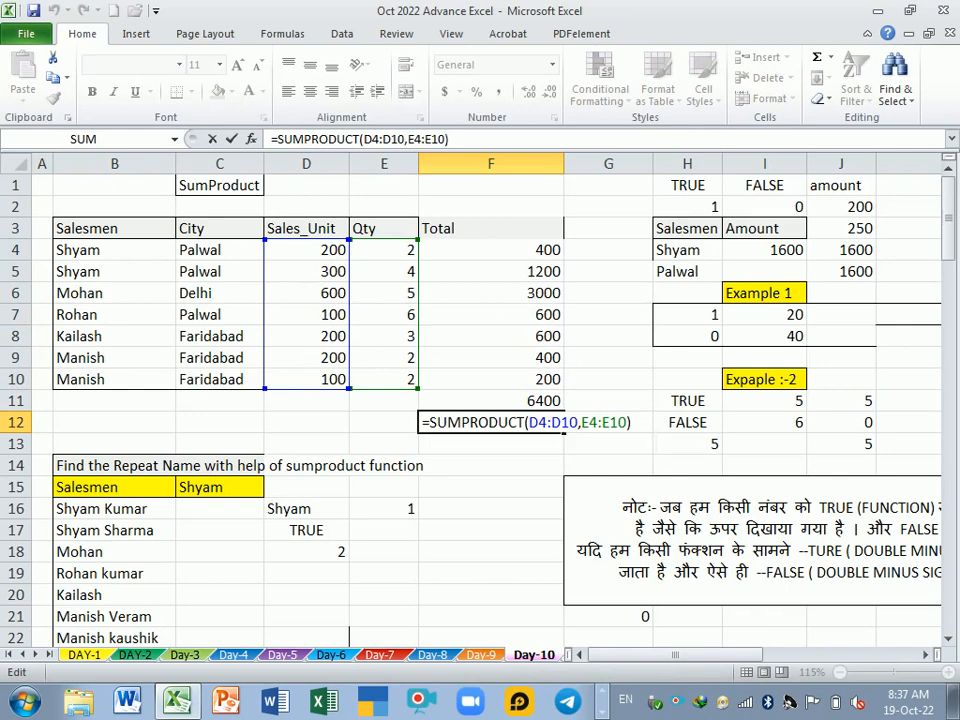
key(Return)
drag(531, 253, 530, 391)
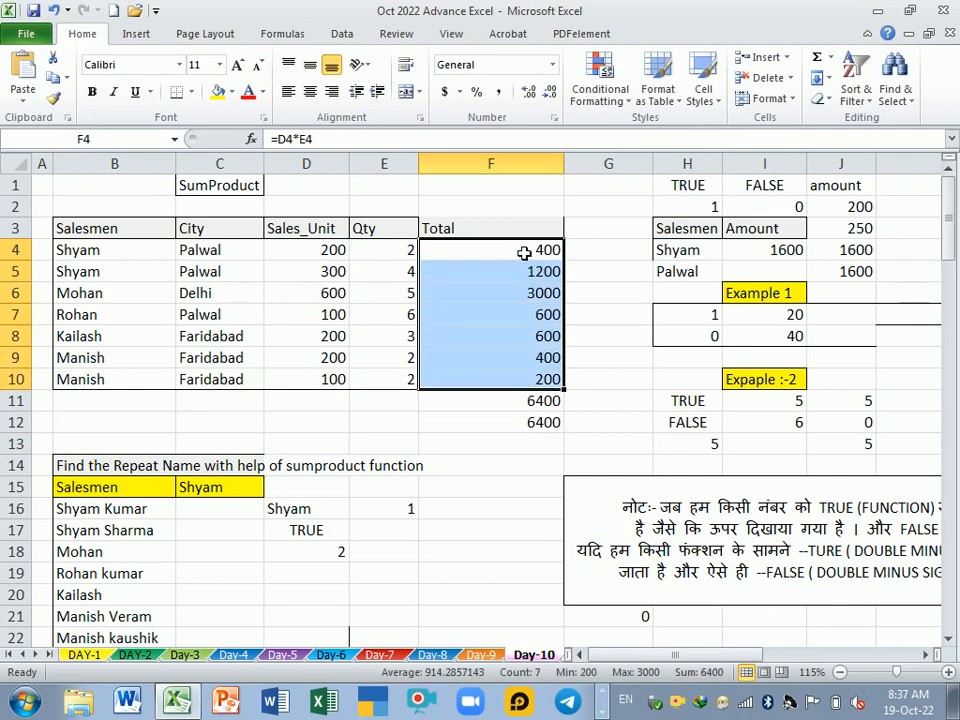
click(530, 424)
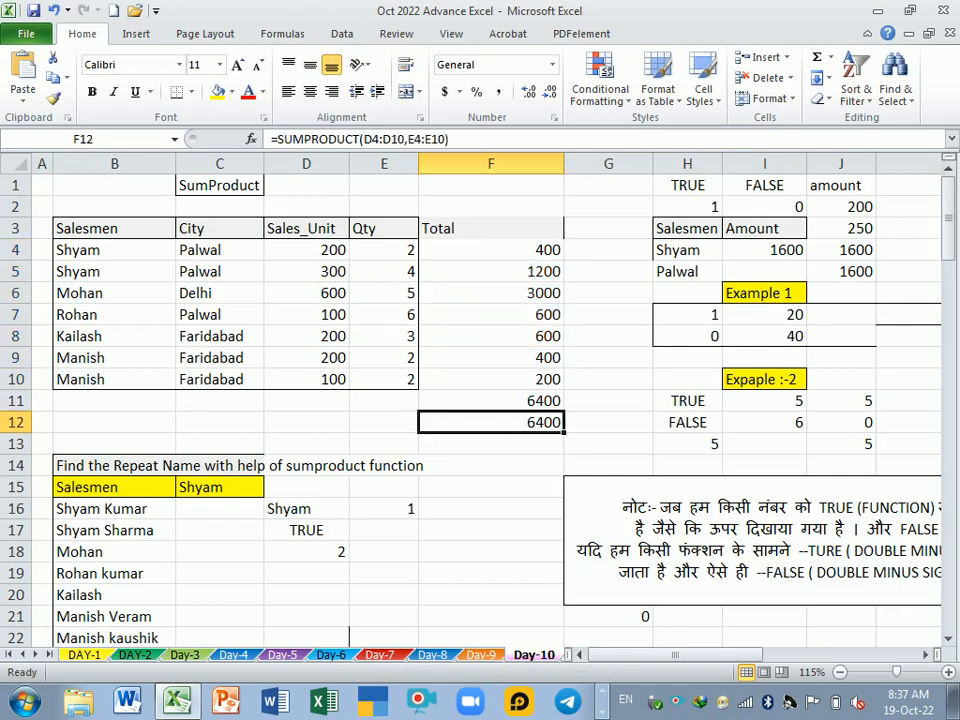
click(546, 446)
click(545, 422)
double_click(514, 422)
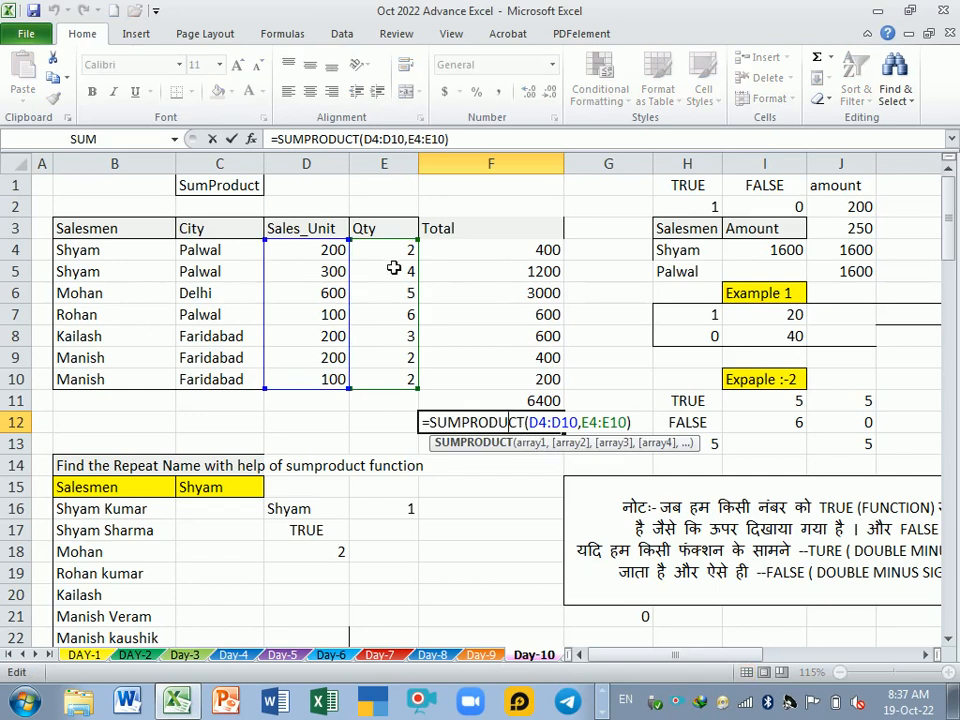
key(Return)
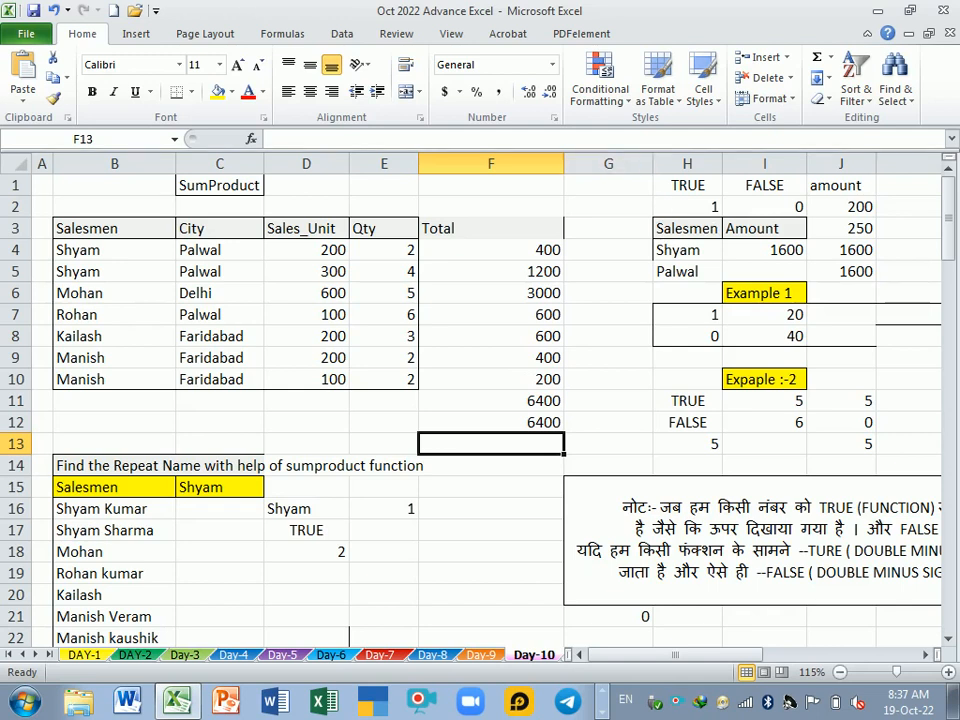
Narrow column G slightly
drag(656, 166, 640, 181)
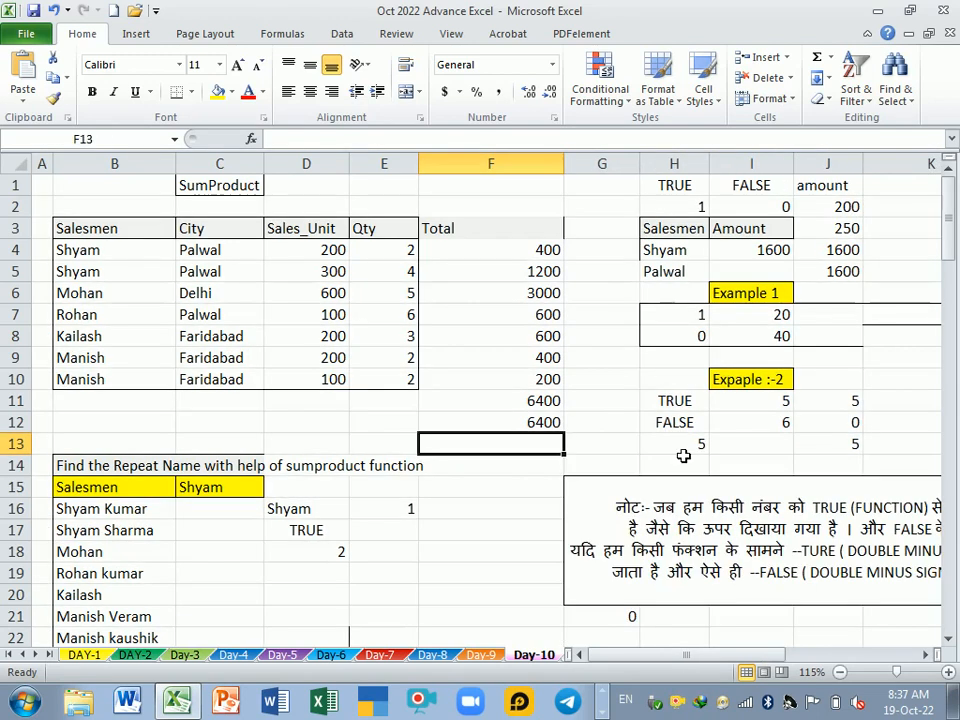
Examine the example values under TRUE, FALSE and amount in row 2 and the neighbouring multipliers in K2:K3
click(925, 654)
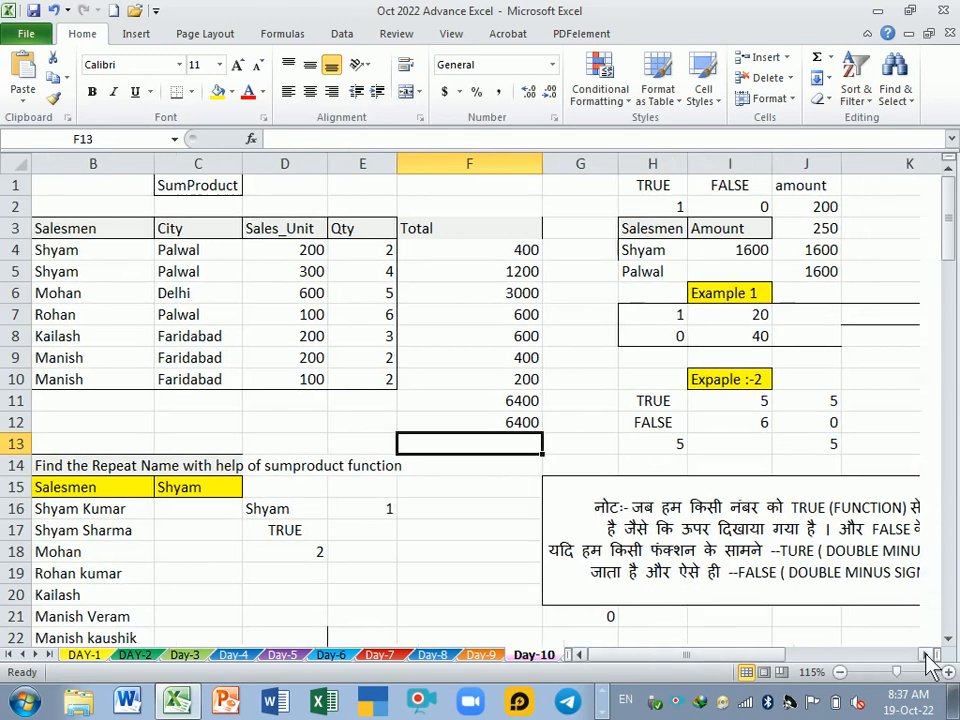
click(925, 654)
click(925, 654)
click(925, 654)
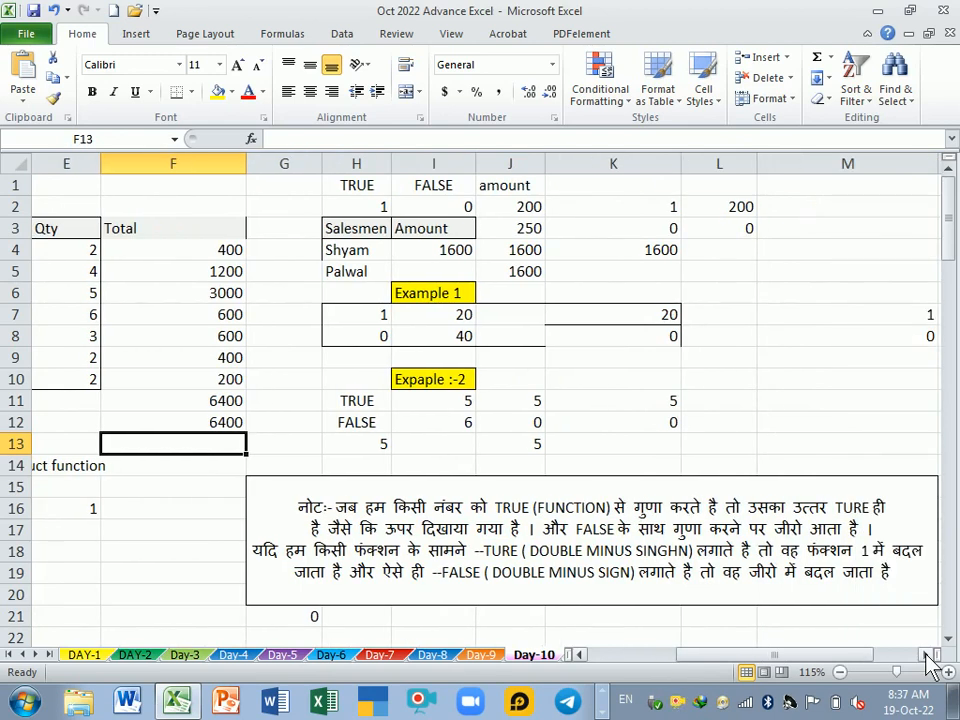
click(379, 209)
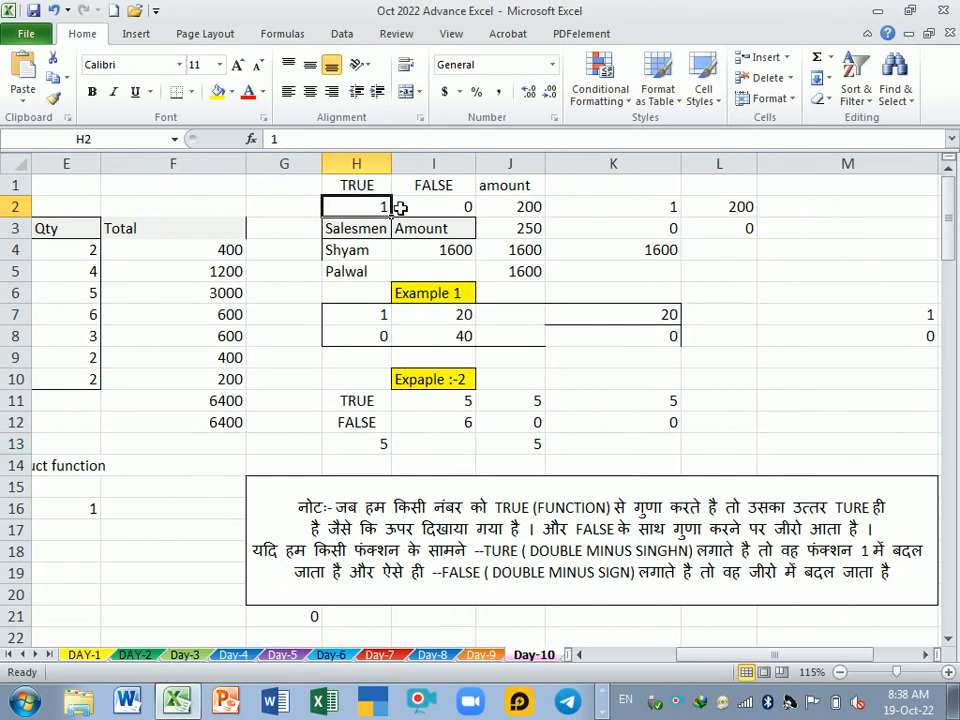
click(431, 207)
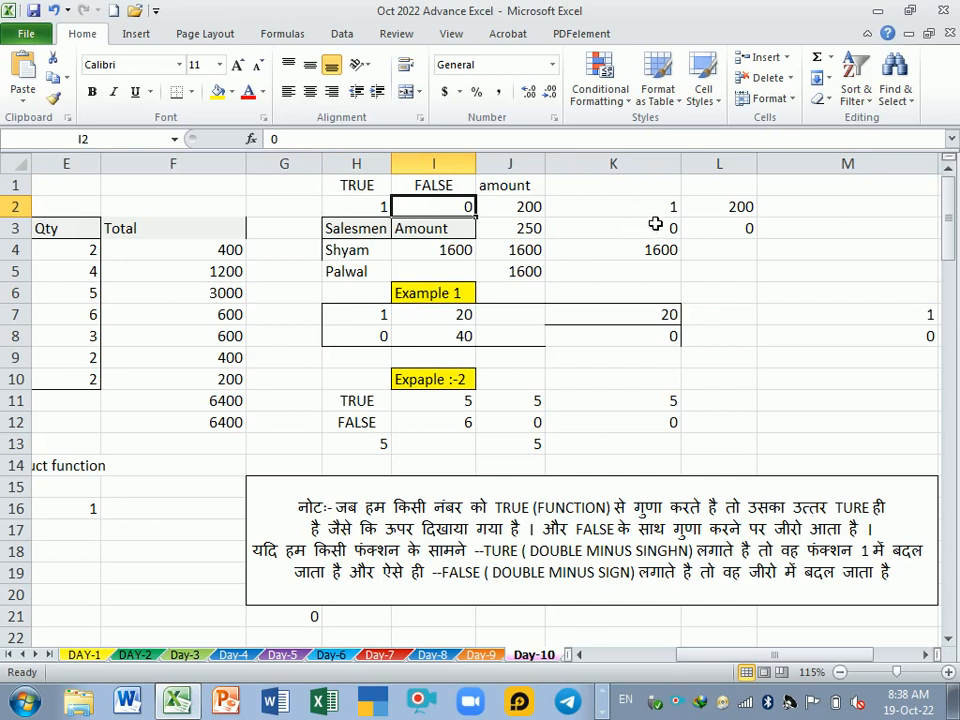
click(505, 207)
click(603, 215)
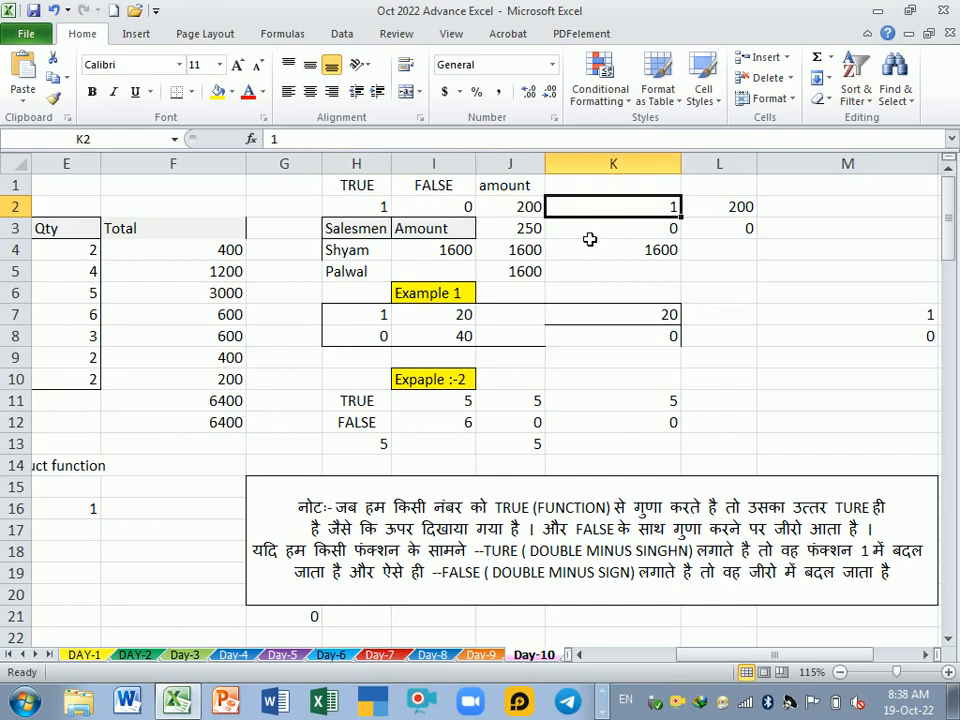
click(586, 236)
click(533, 213)
Clear the existing product formulas from cells L2:L3
click(744, 212)
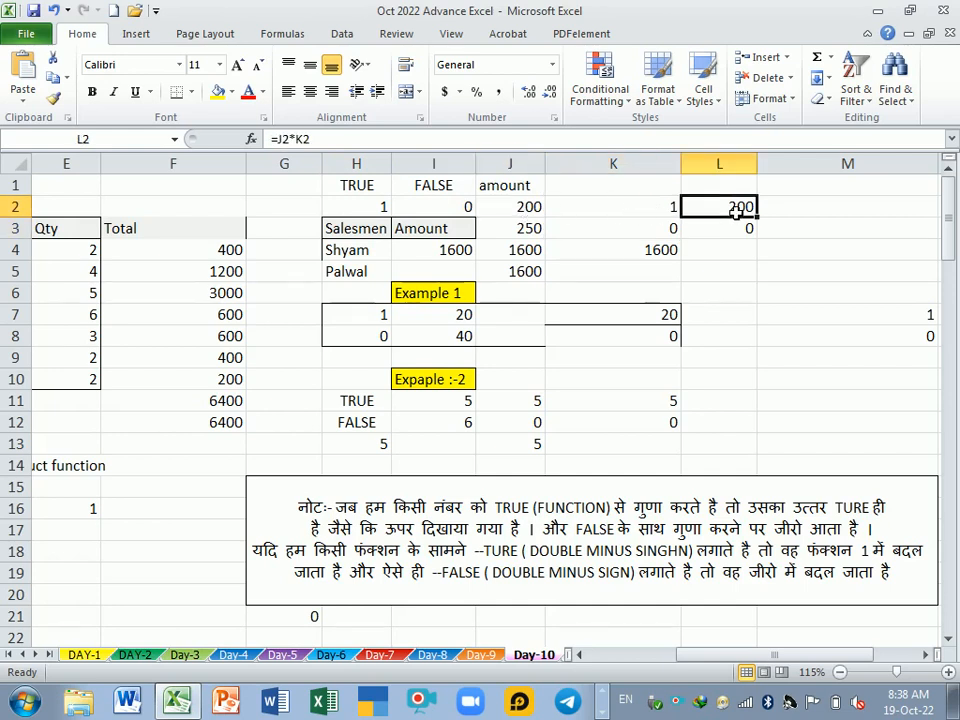
drag(744, 212, 736, 235)
key(Delete)
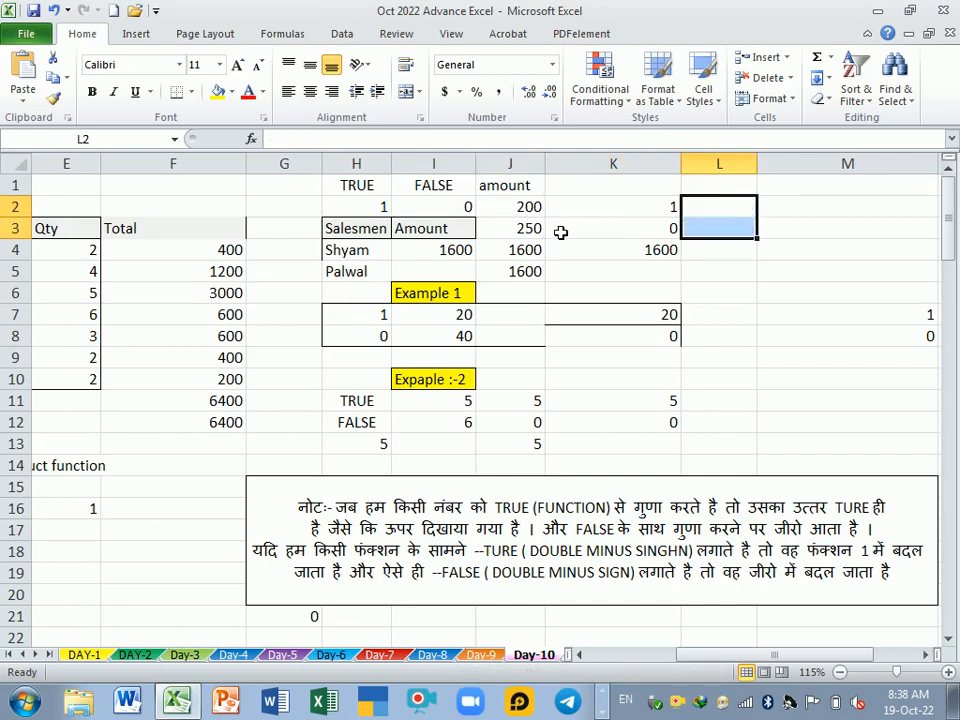
Multiply the amount in J2 by K2 with =J2*K2 in cell L2 and fill the formula down to L3
click(516, 213)
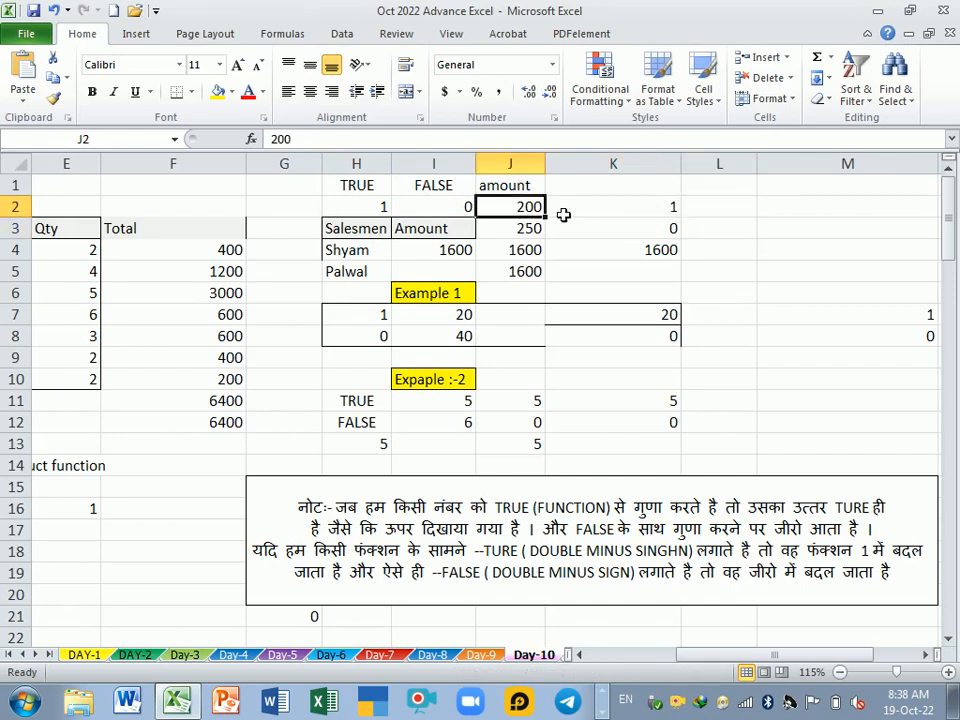
click(647, 213)
click(744, 208)
text(=)
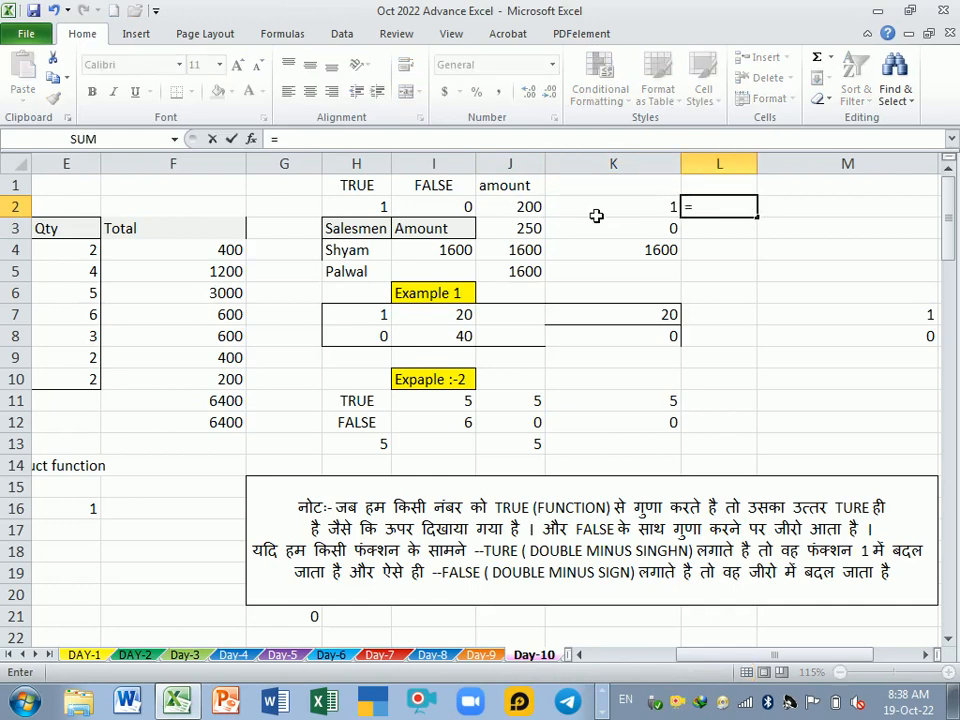
click(518, 207)
text(*)
click(588, 214)
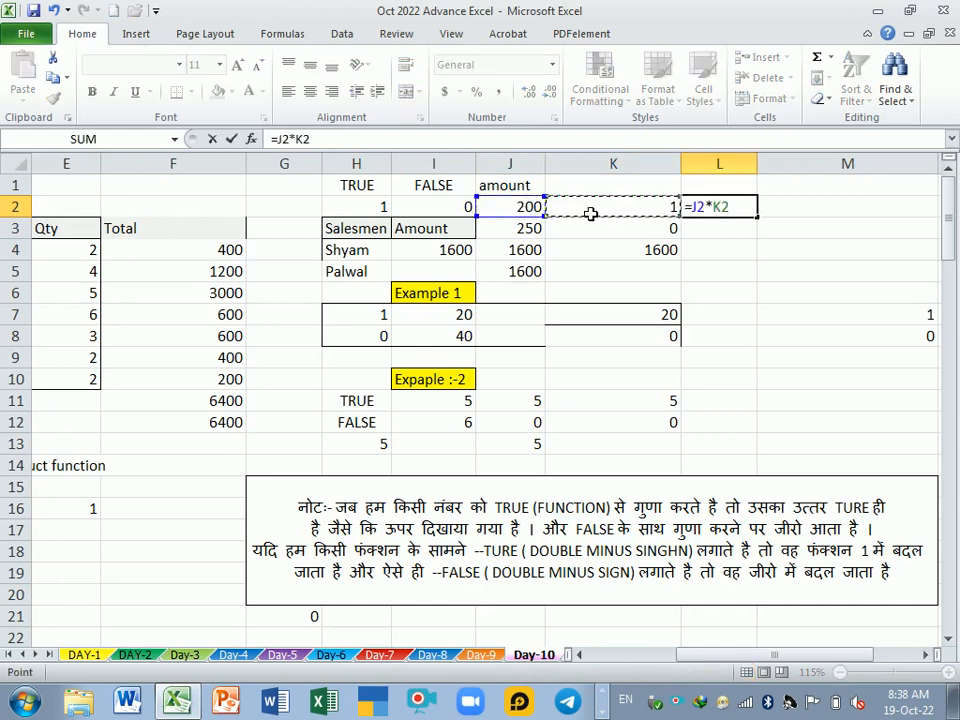
key(Return)
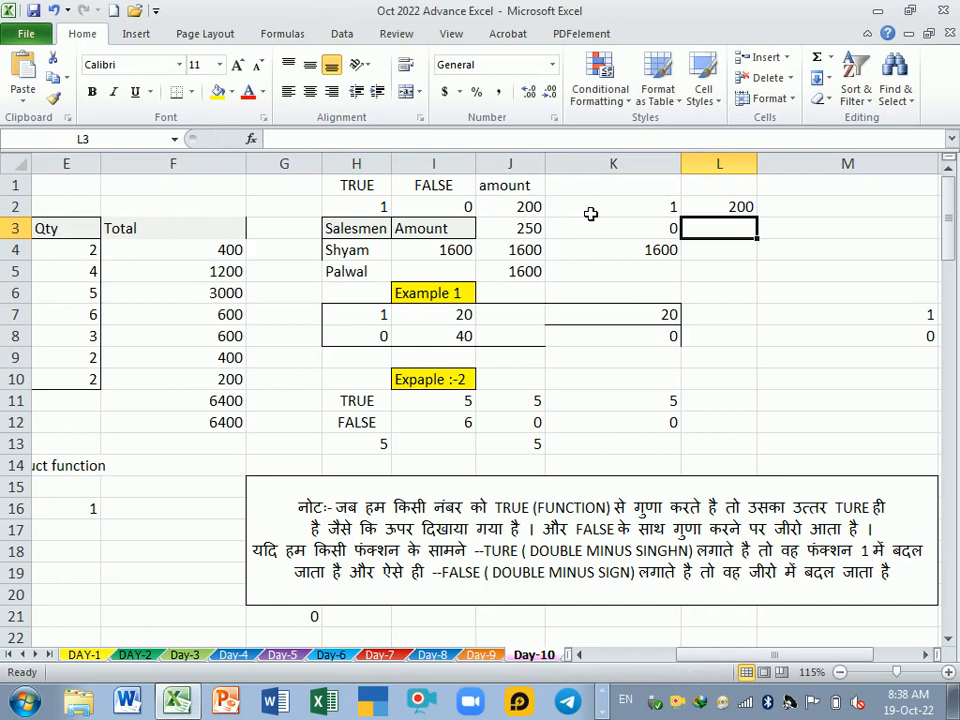
click(708, 212)
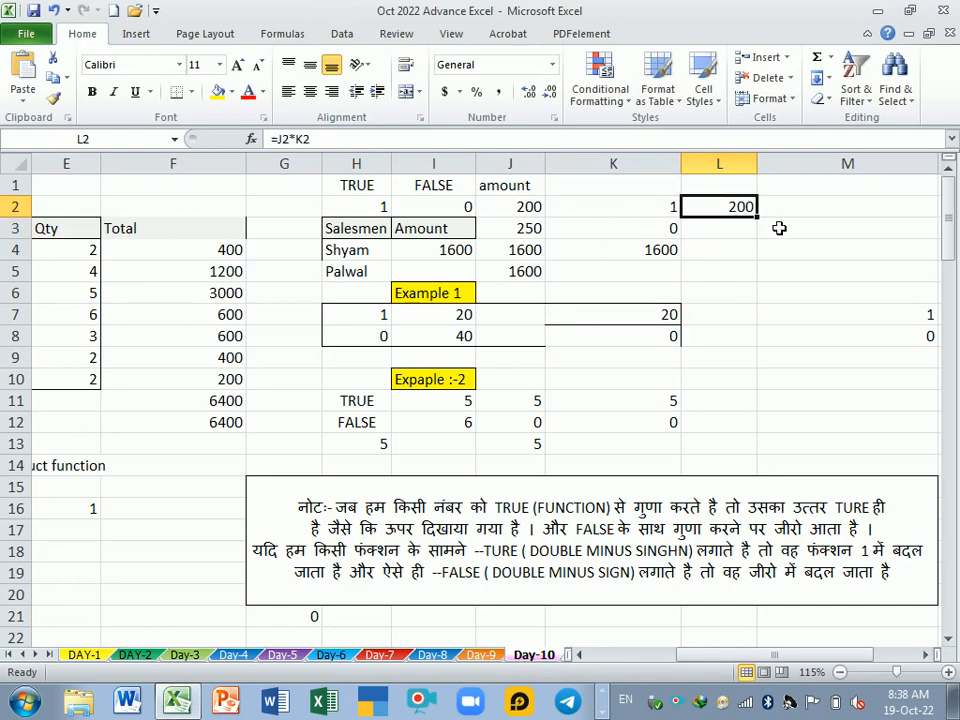
drag(760, 221, 765, 247)
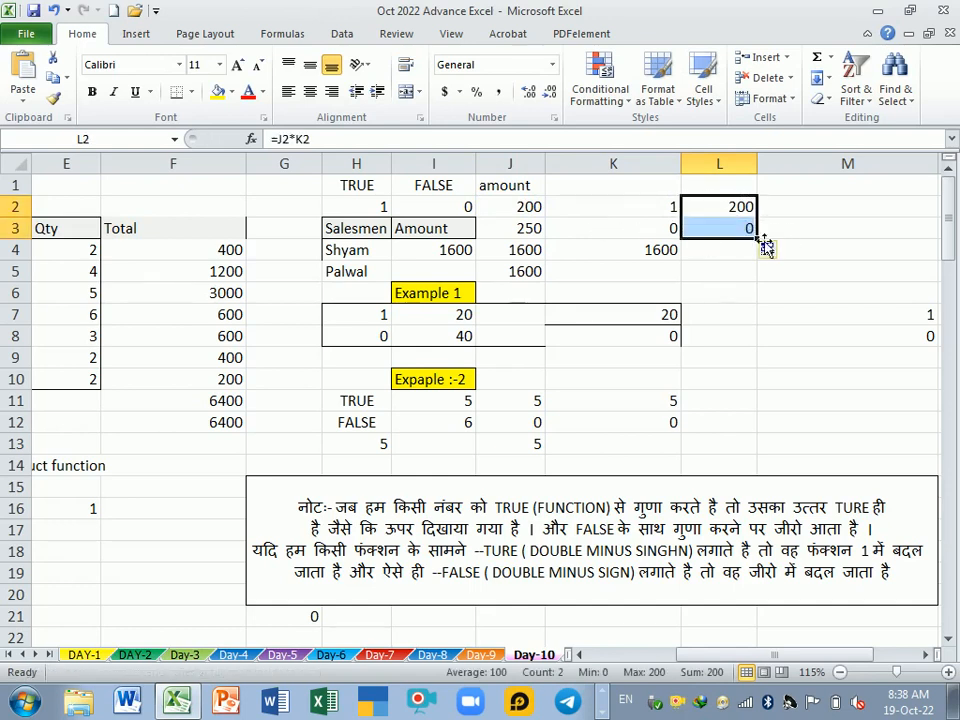
Review the row 3 multiplication across J3:L3 and the FALSE heading in I1
click(730, 232)
drag(528, 232, 694, 238)
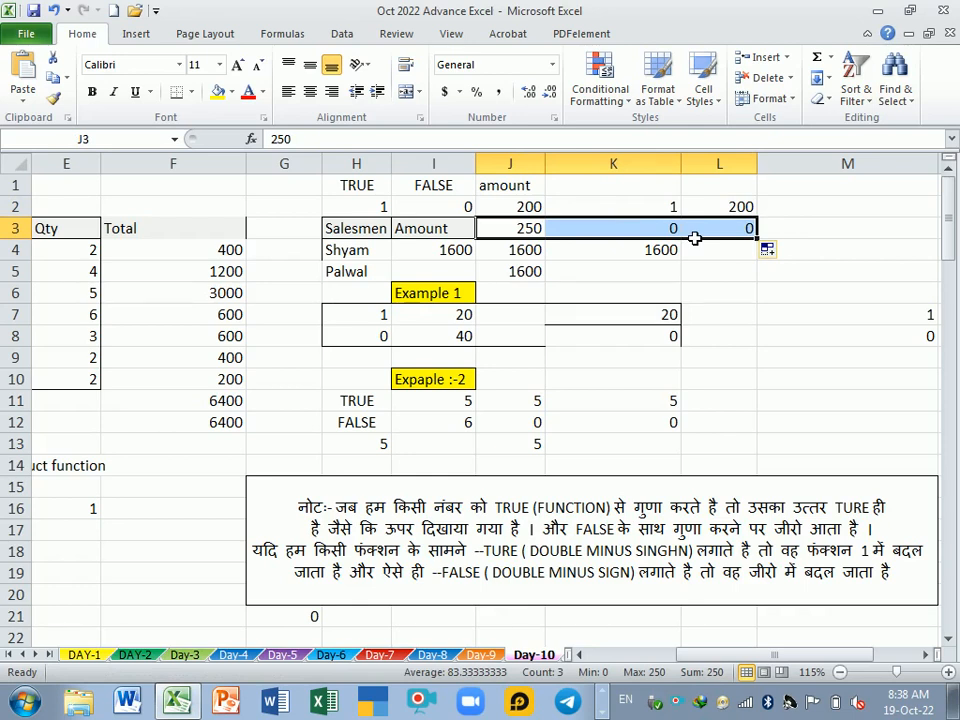
click(730, 236)
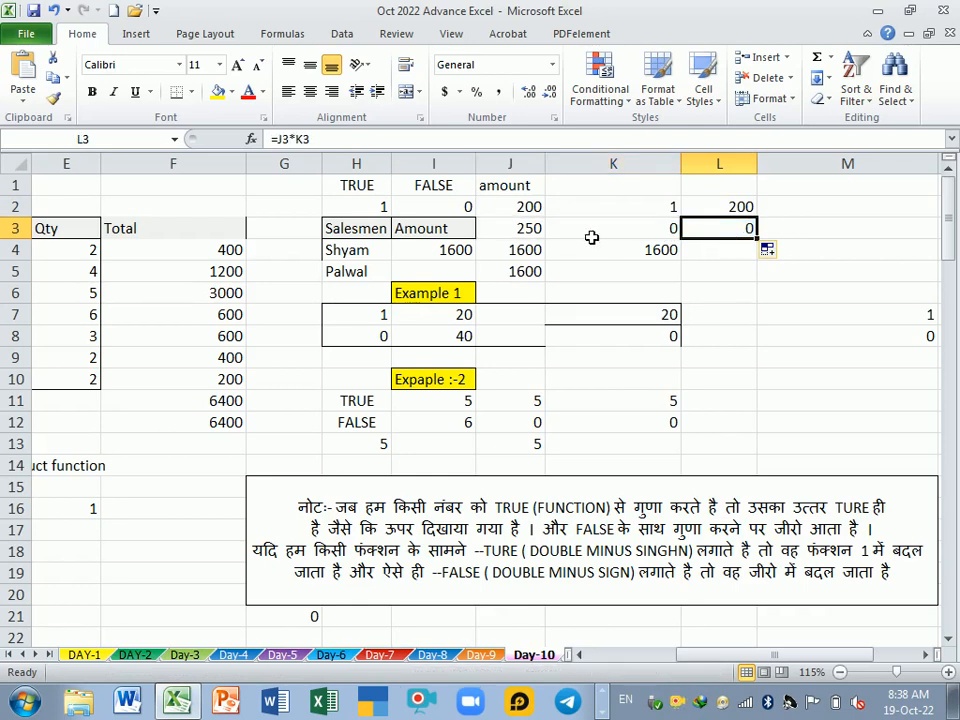
click(441, 188)
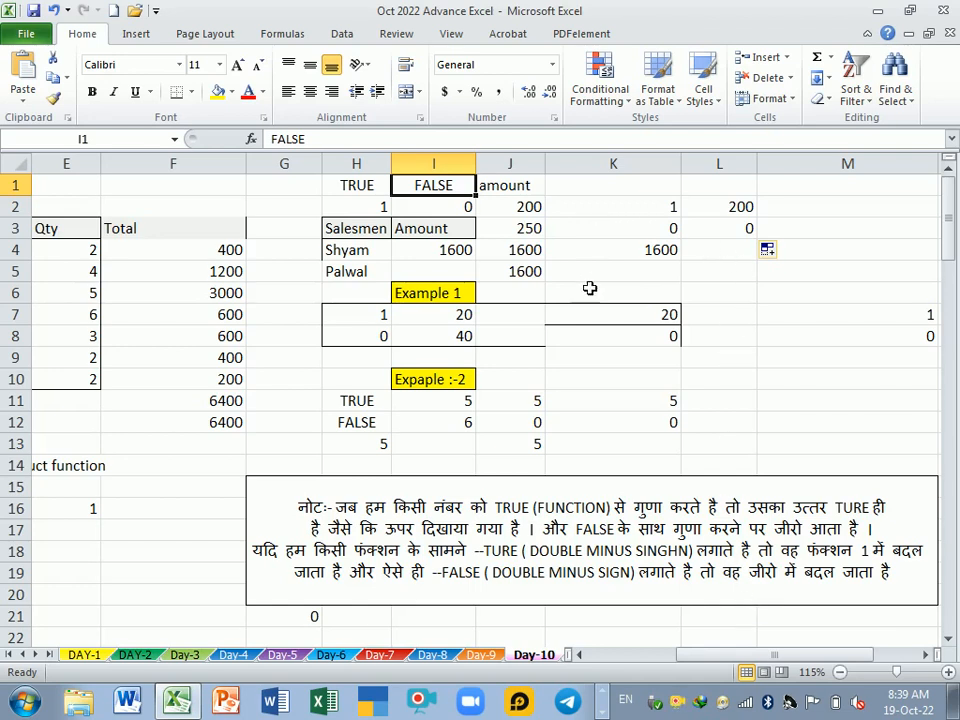
Clear the old second-example values in H11:K13 and enter --TRUE in H11
drag(354, 410, 679, 452)
key(Delete)
click(366, 405)
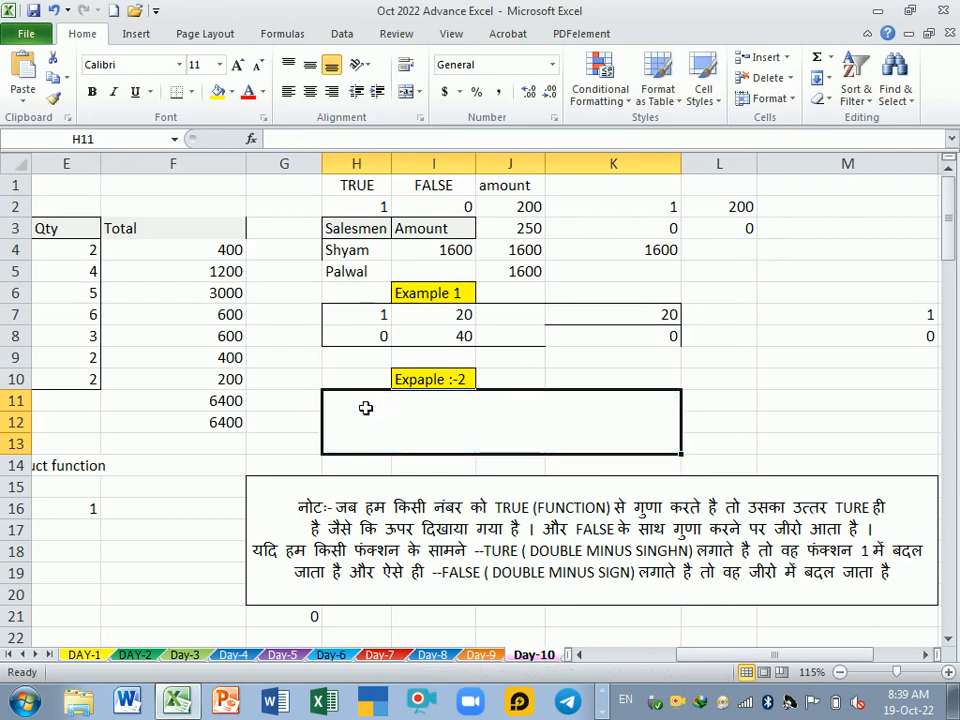
text(--)
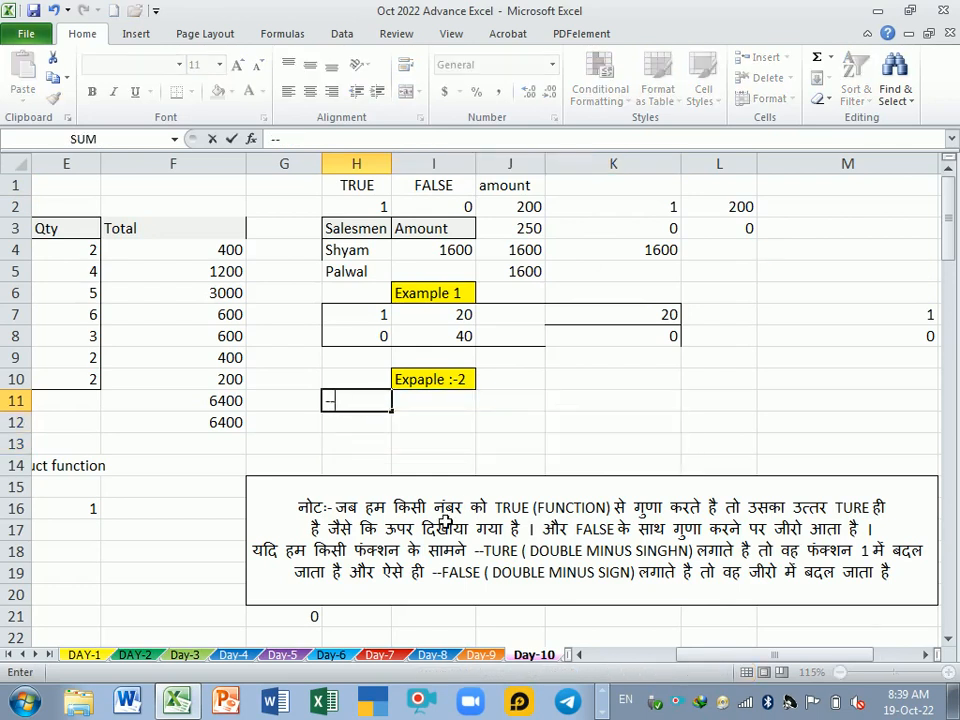
text(T)
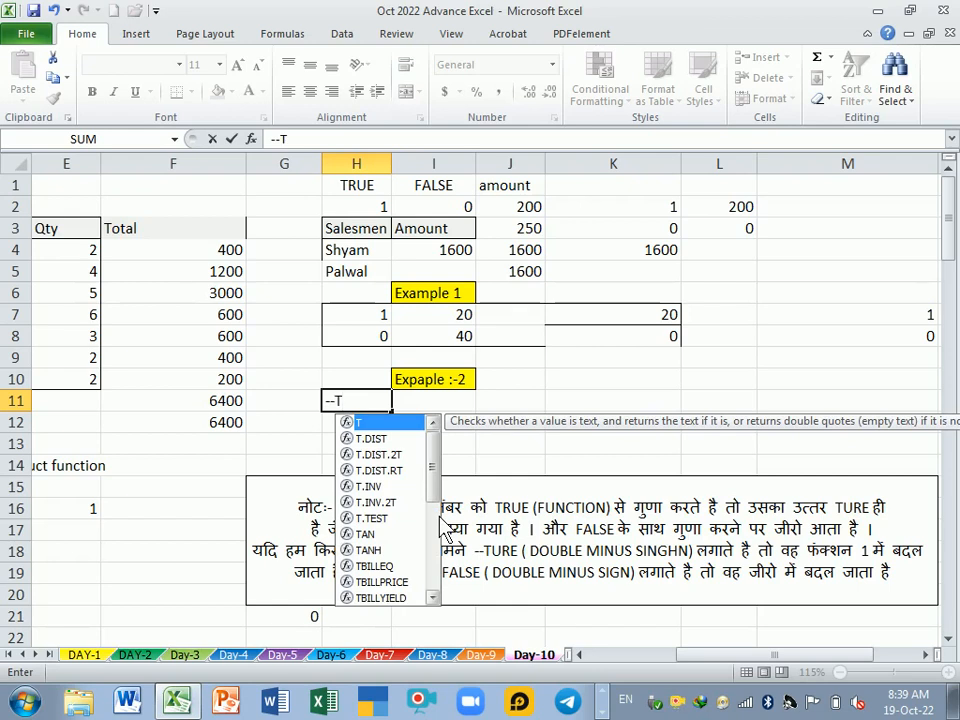
text(RUE)
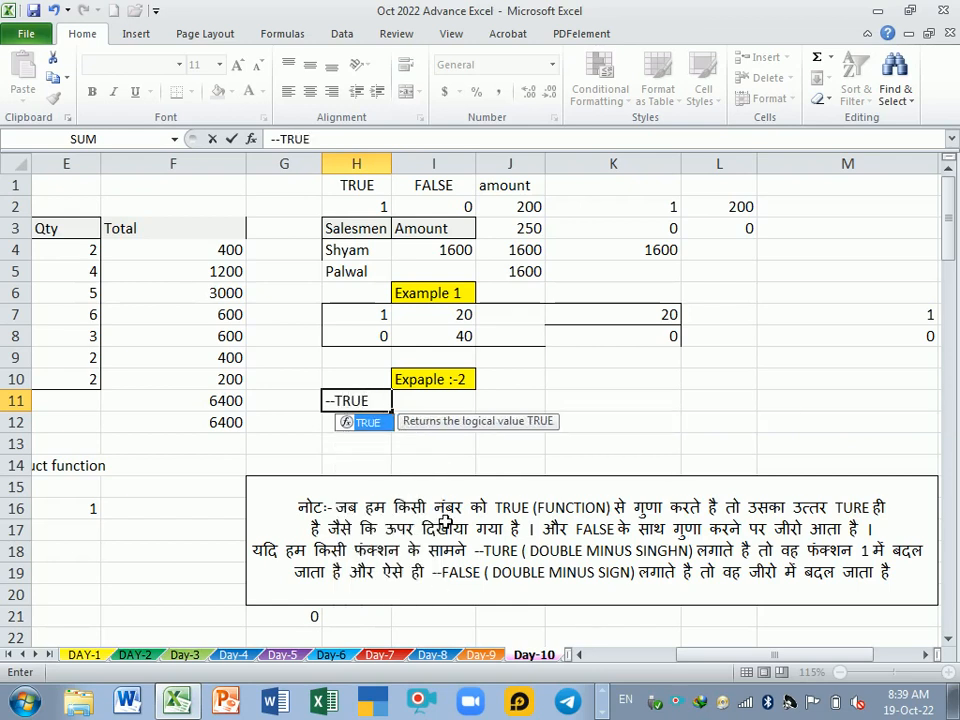
key(Return)
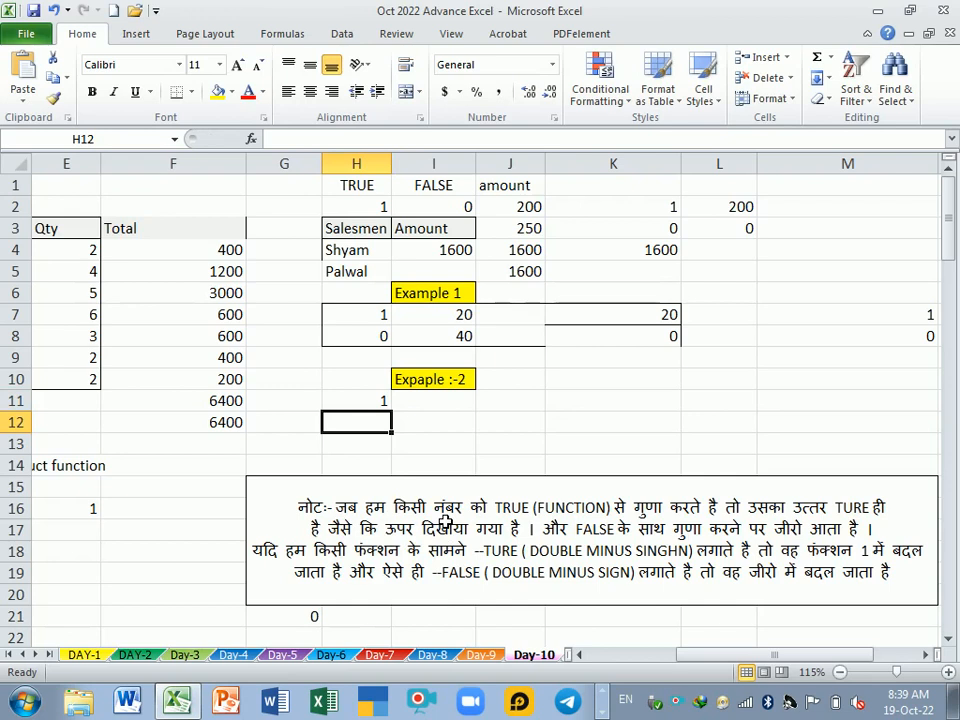
Enter --FALSE in cell I11, beside the converted TRUE value
key(Up)
key(Right)
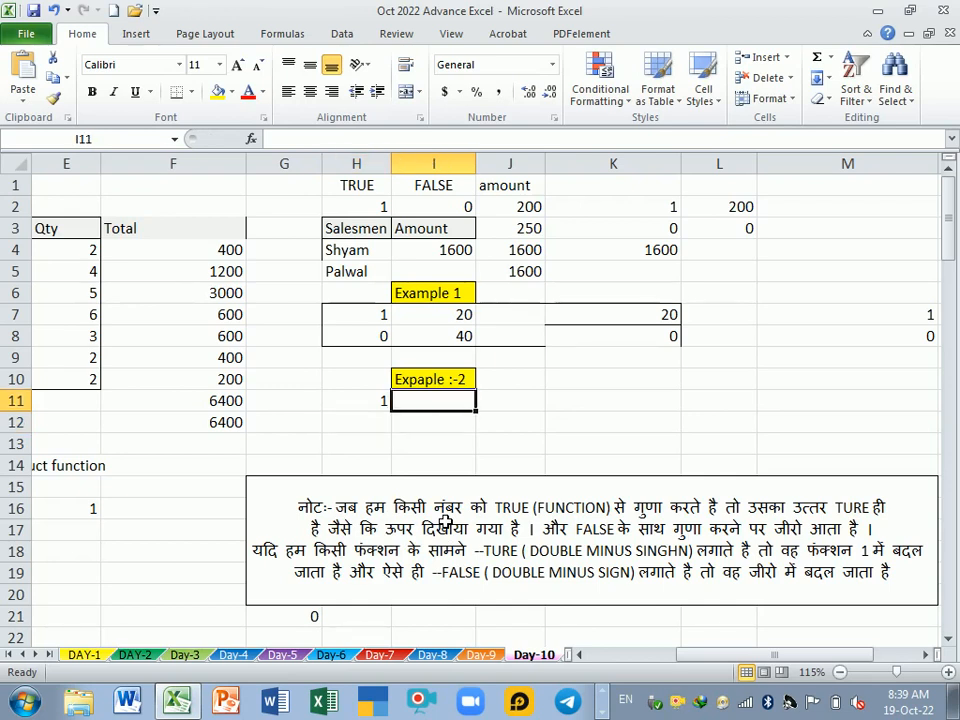
text(--FALS)
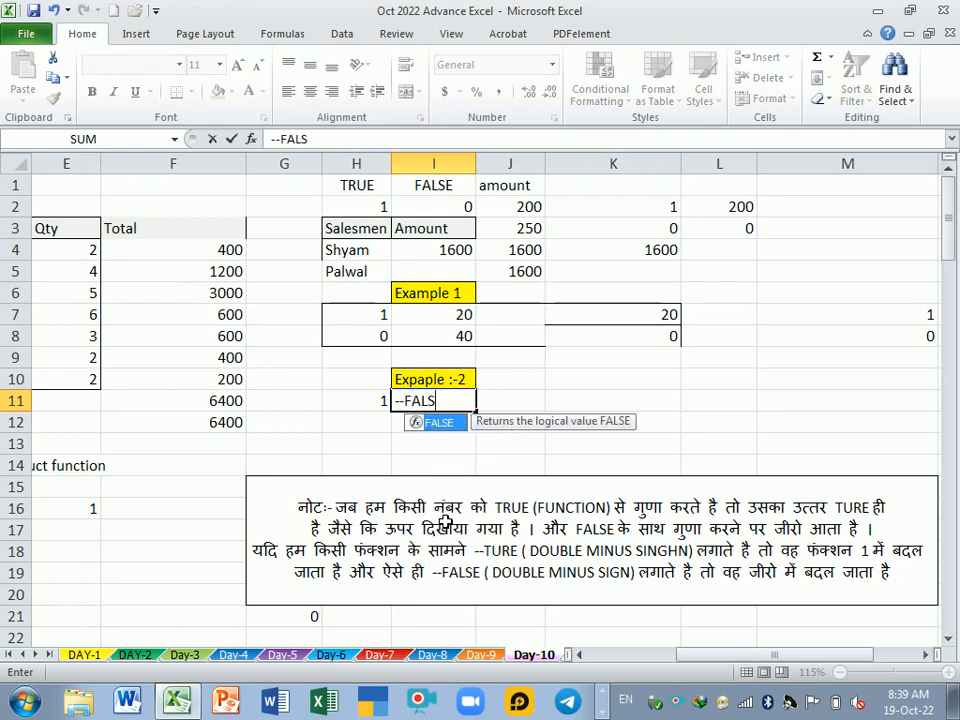
text(E)
key(Return)
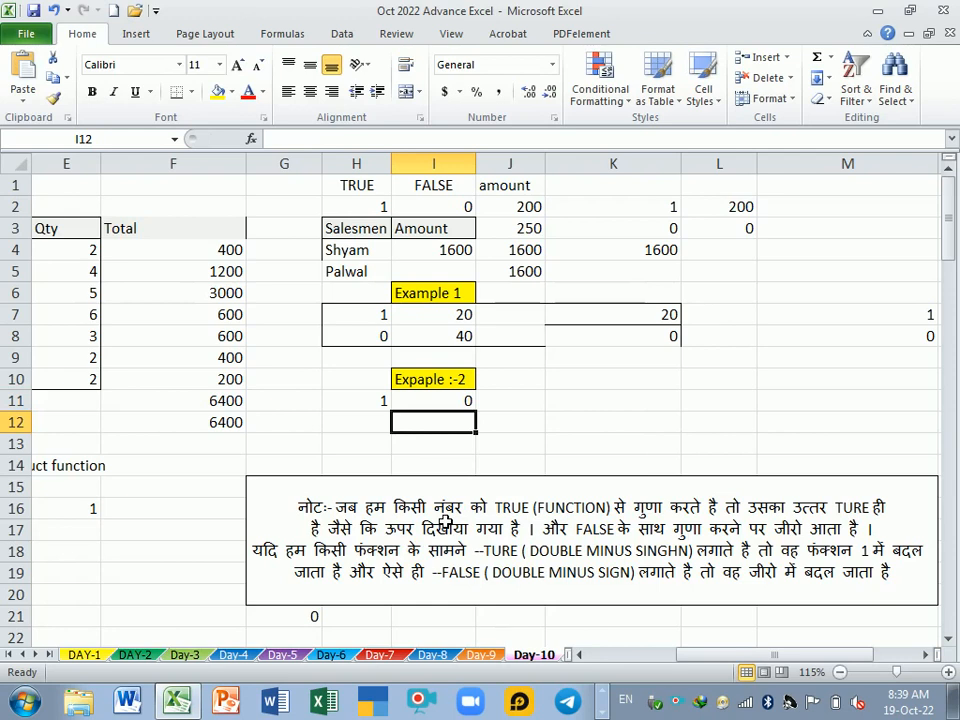
Inspect the double-minus formulas behind H11 and I11
double_click(377, 401)
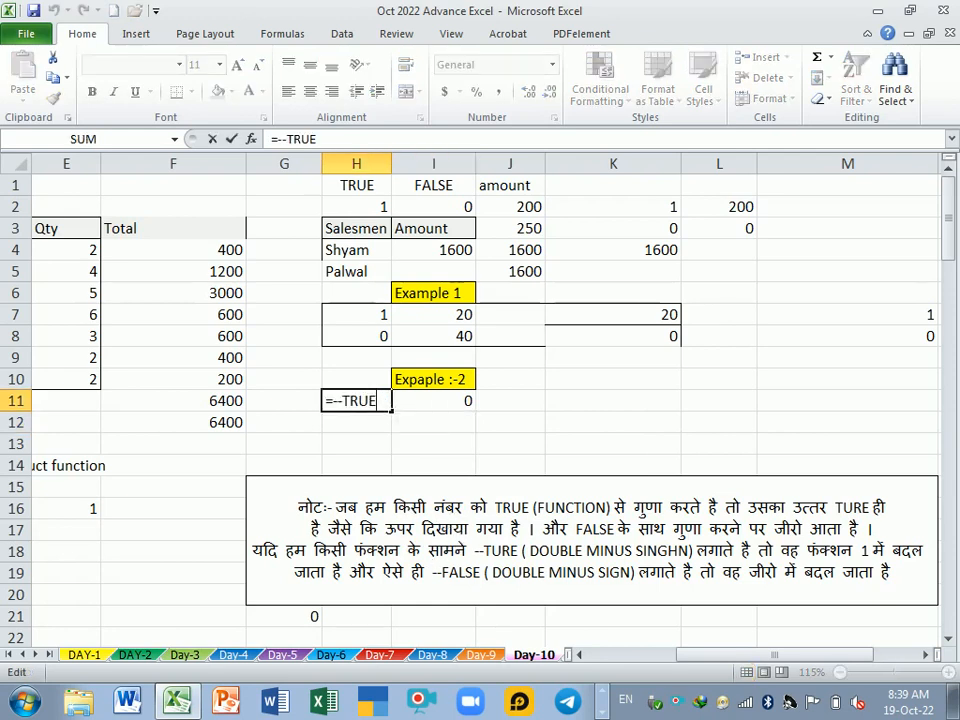
key(Return)
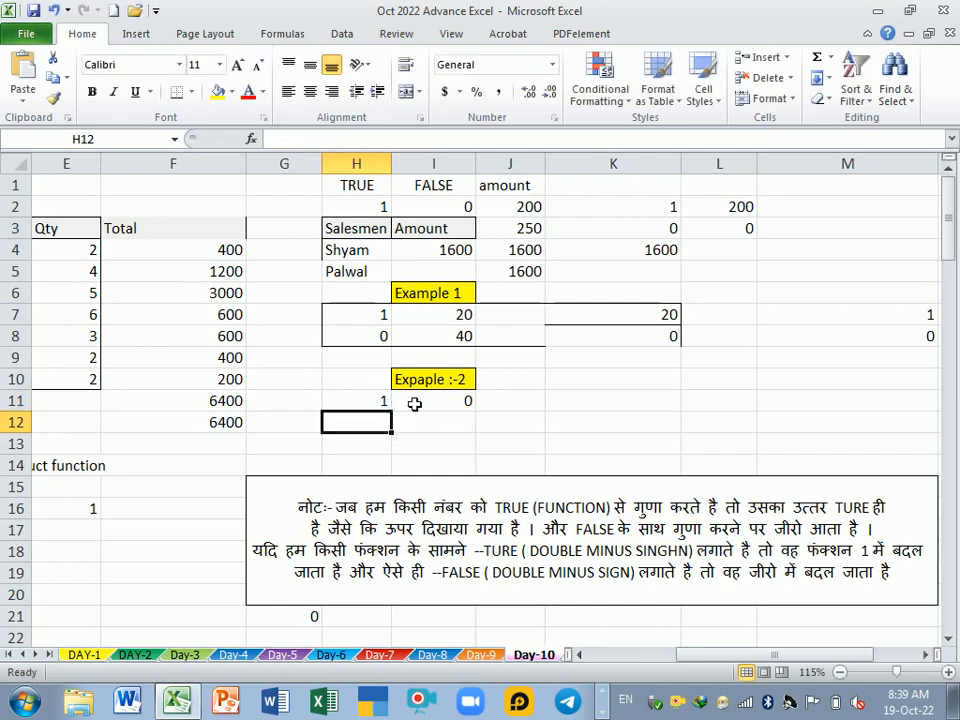
double_click(441, 403)
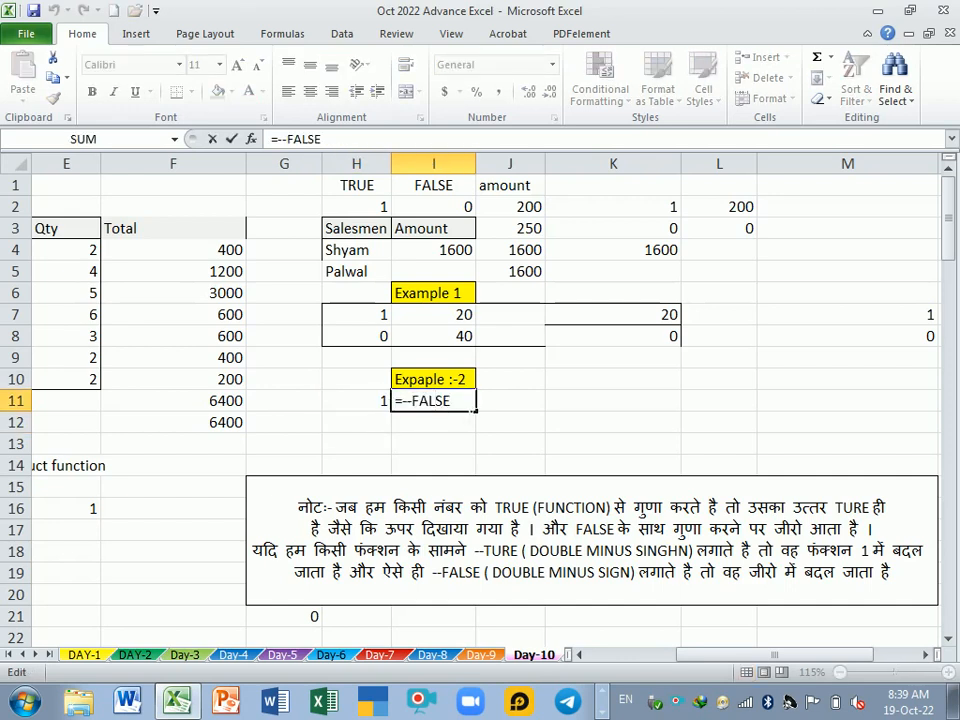
key(Return)
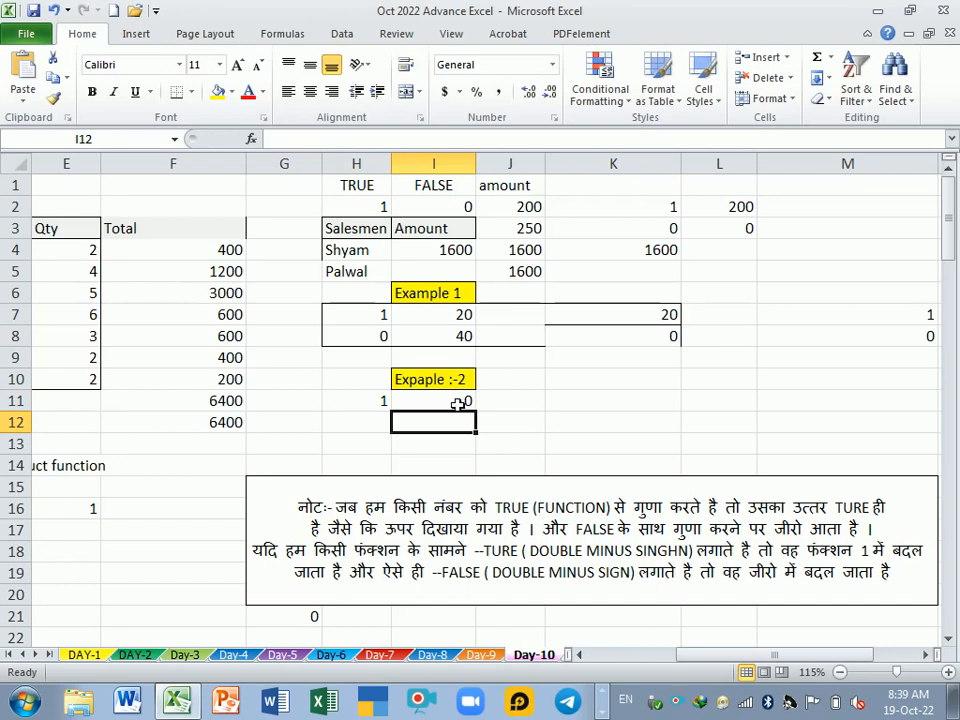
Clear the existing SUMPRODUCT results from I4:K5 beside the salesman and city criteria
click(352, 256)
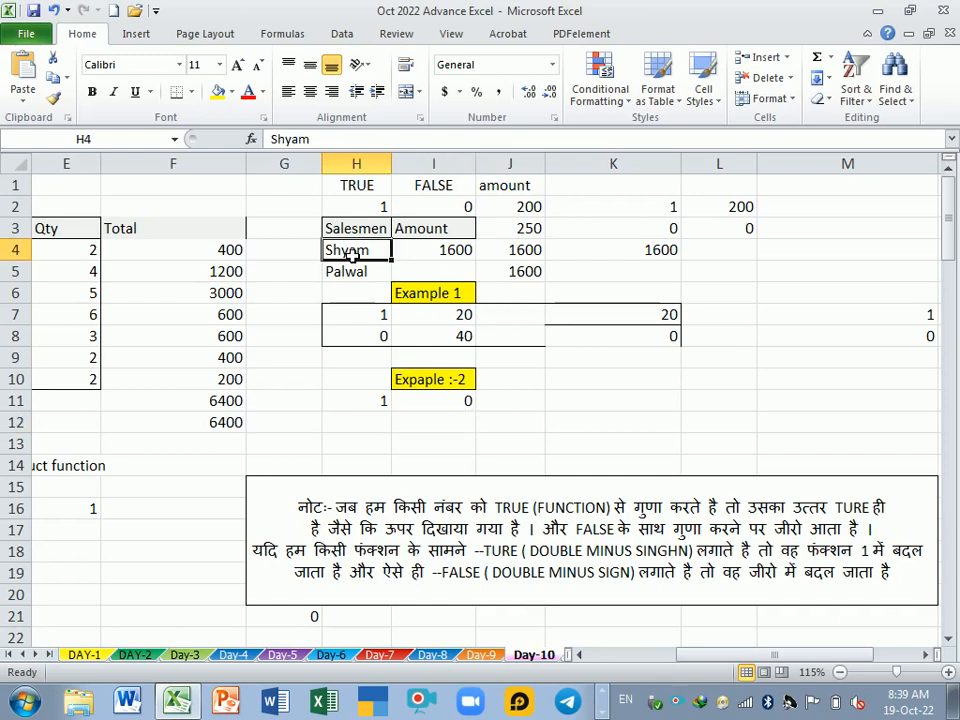
drag(360, 224, 367, 254)
click(437, 256)
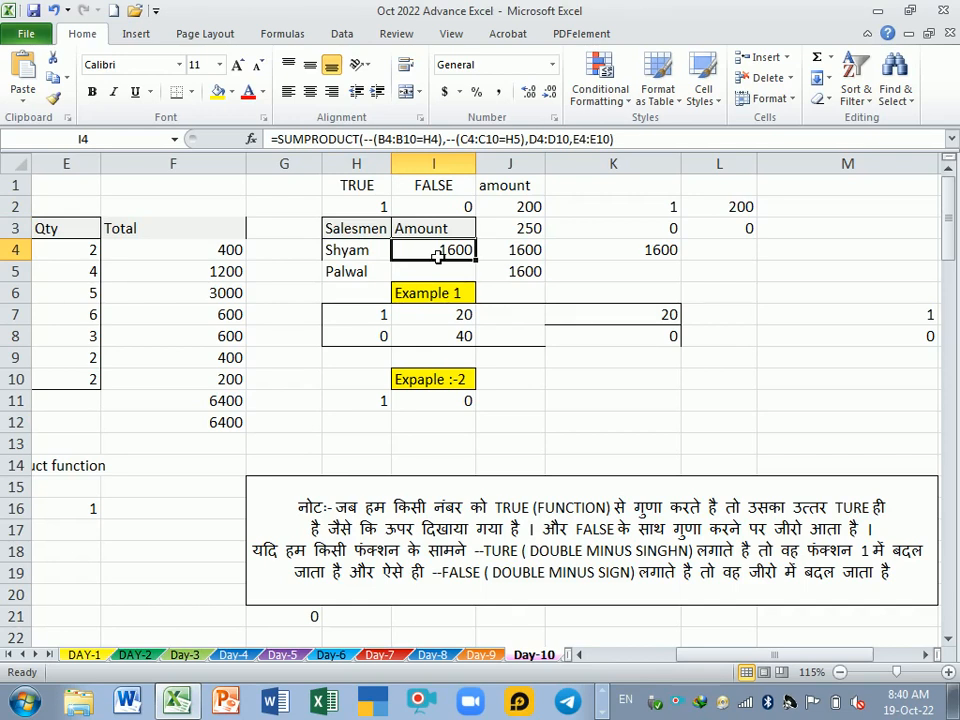
drag(437, 256, 620, 272)
key(Delete)
click(605, 291)
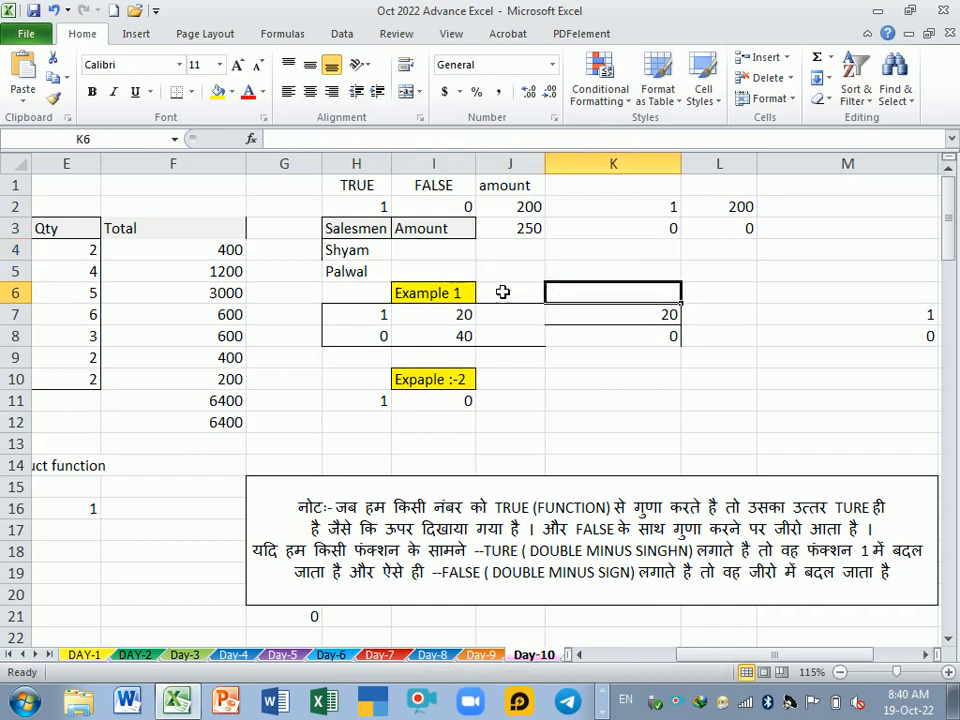
Start a SUMPRODUCT formula in I4 with the condition that salesmen B4:B10 equal H4
click(442, 262)
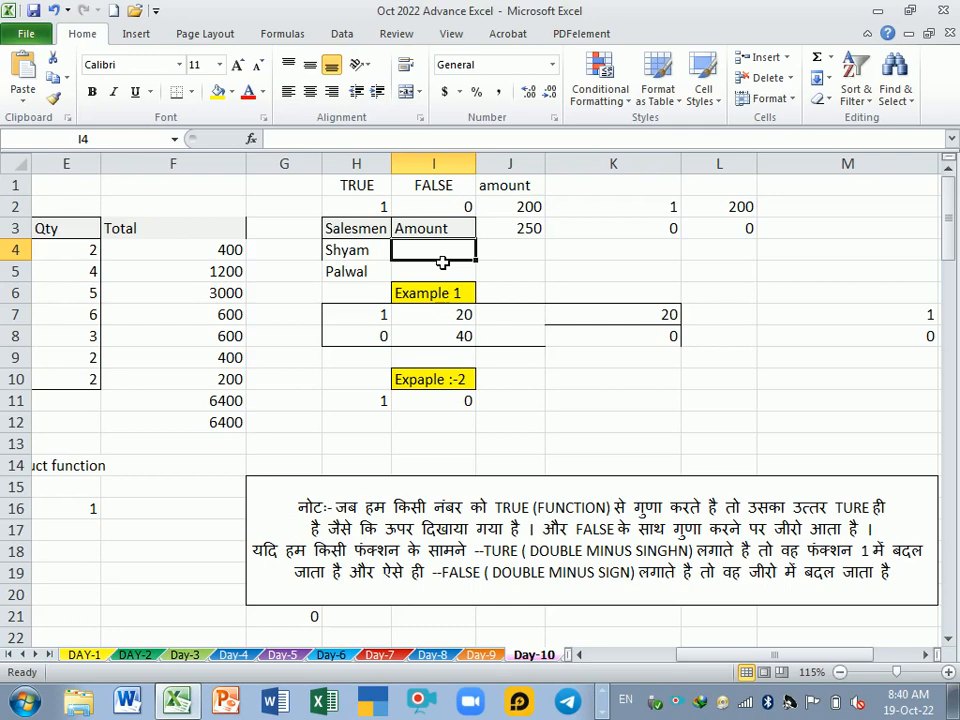
text(=)
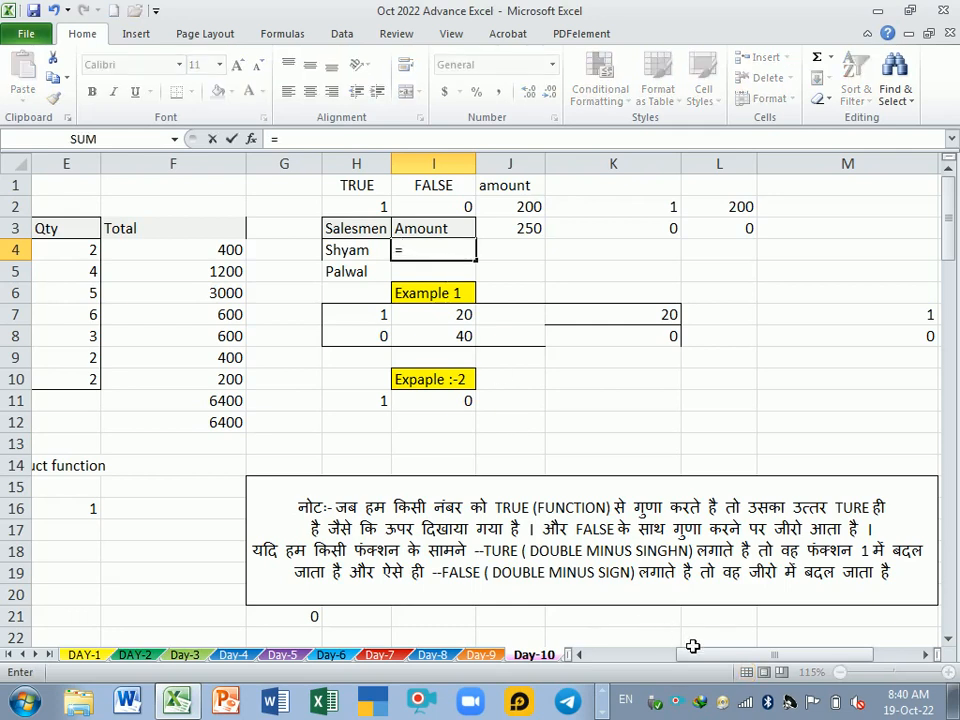
drag(696, 660, 638, 678)
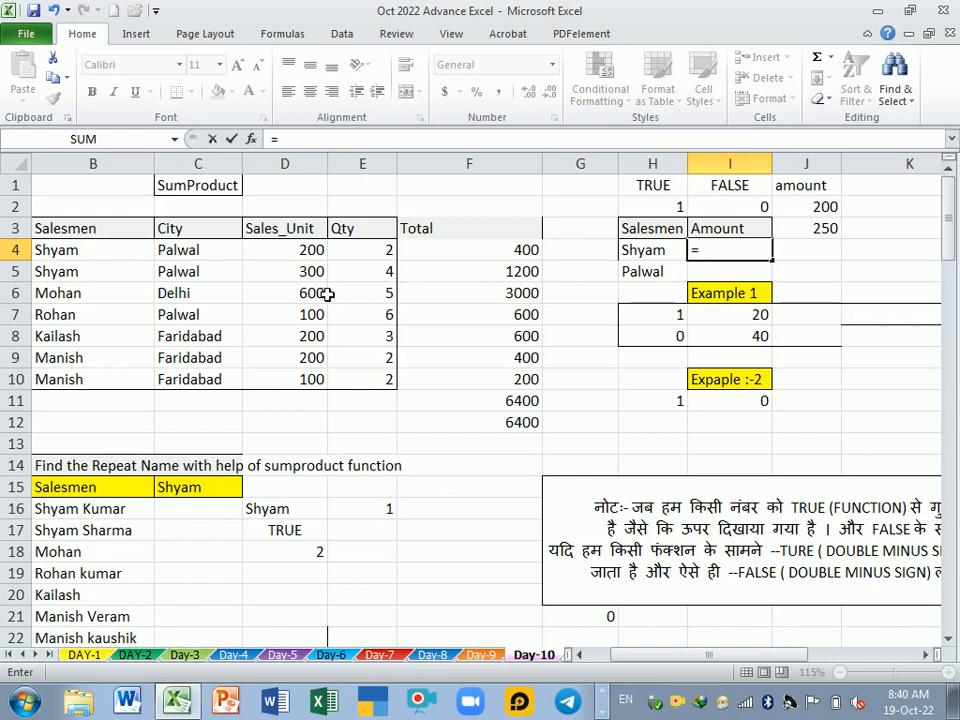
text(SUMP)
key(Tab)
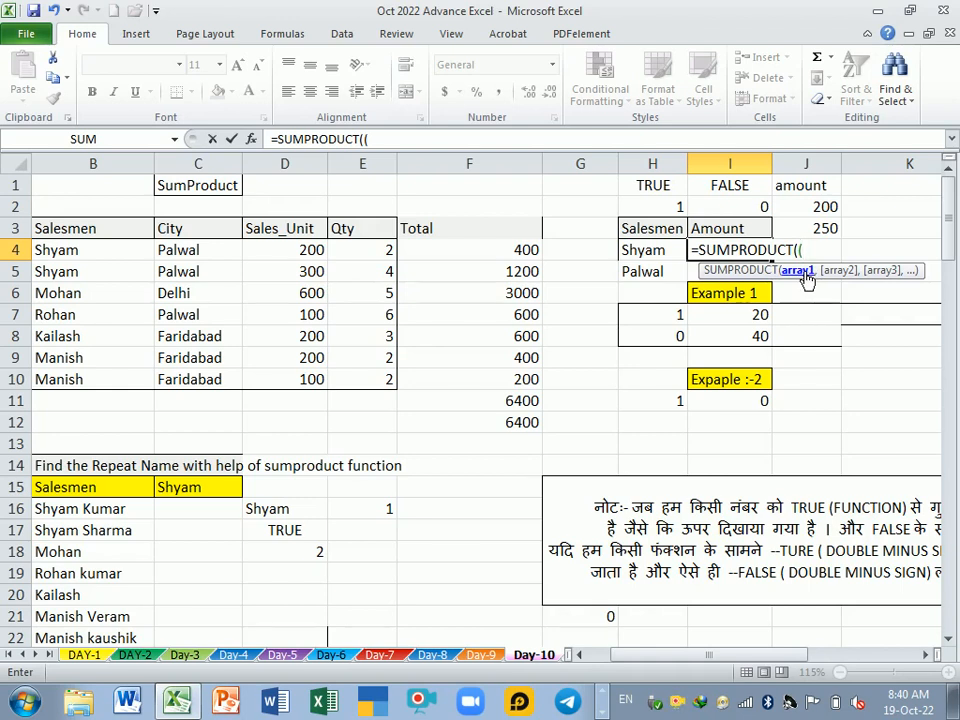
drag(87, 252, 101, 379)
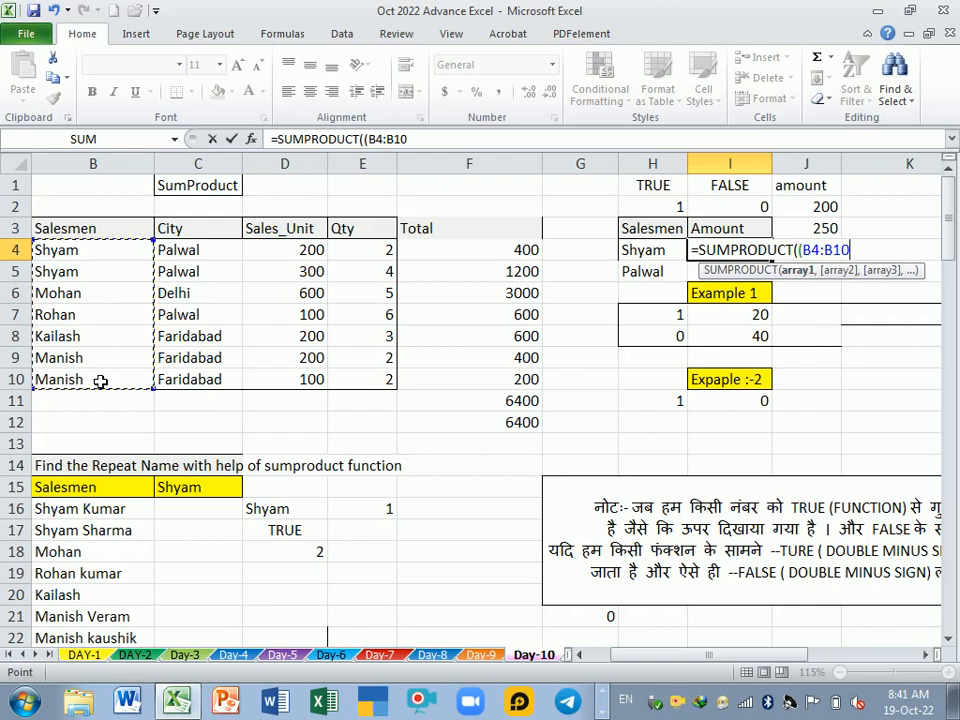
text(=)
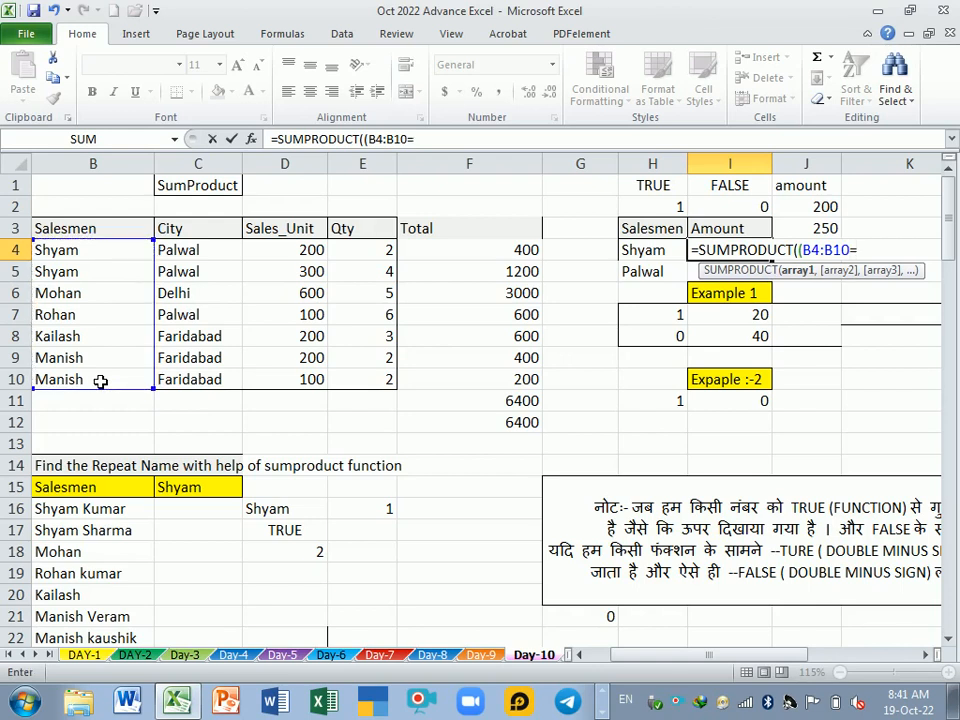
click(649, 258)
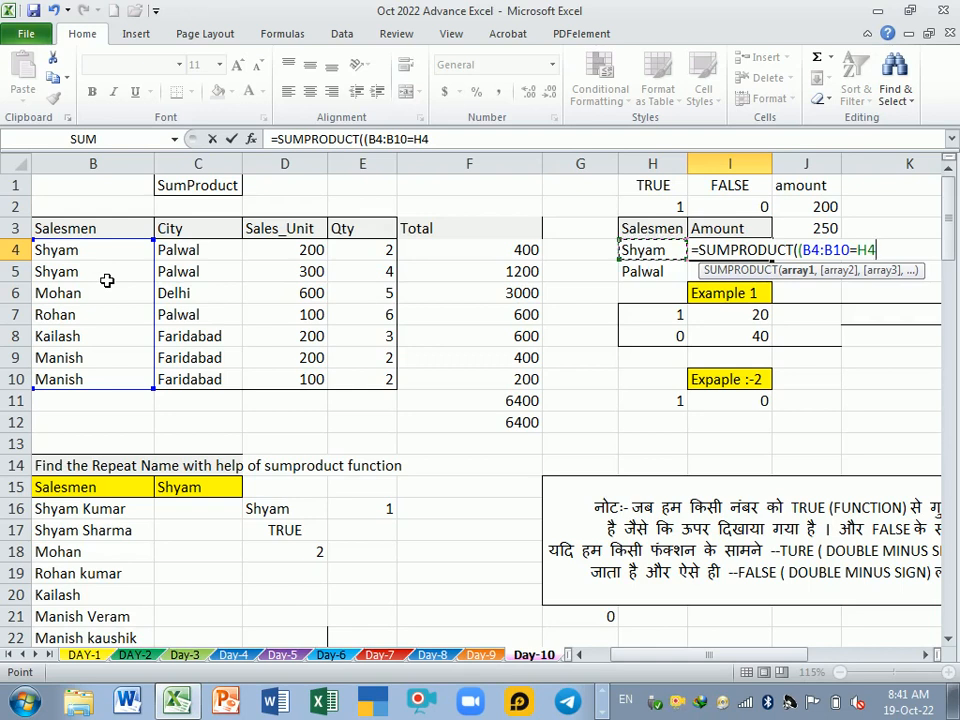
Complete the I4 formula by multiplying the salesman condition by D4:D10 and E4:E10
text()*)
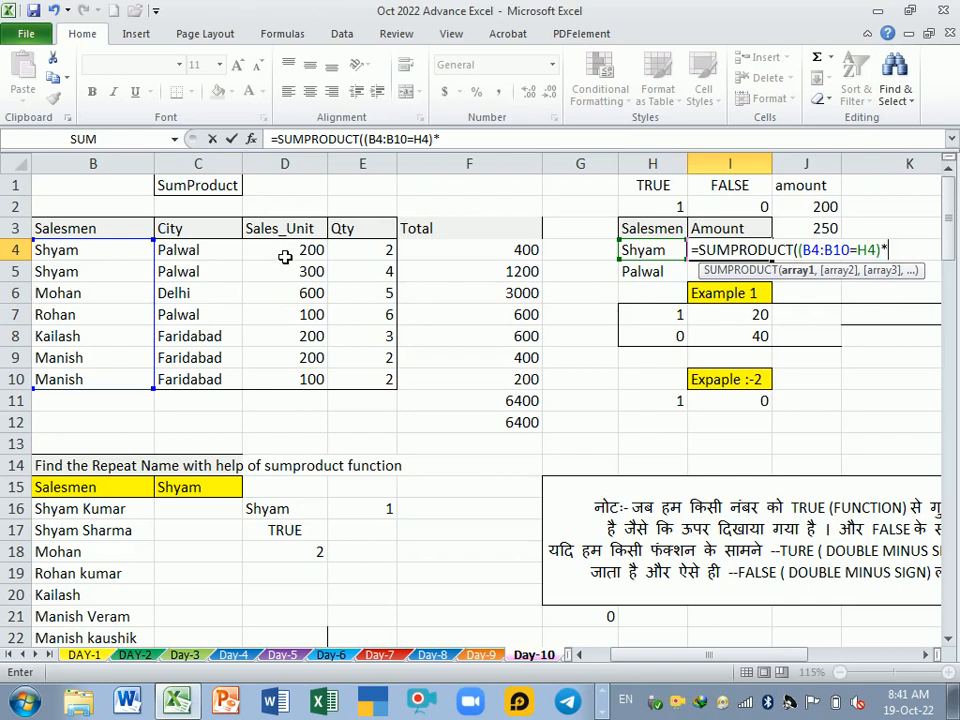
drag(285, 257, 292, 379)
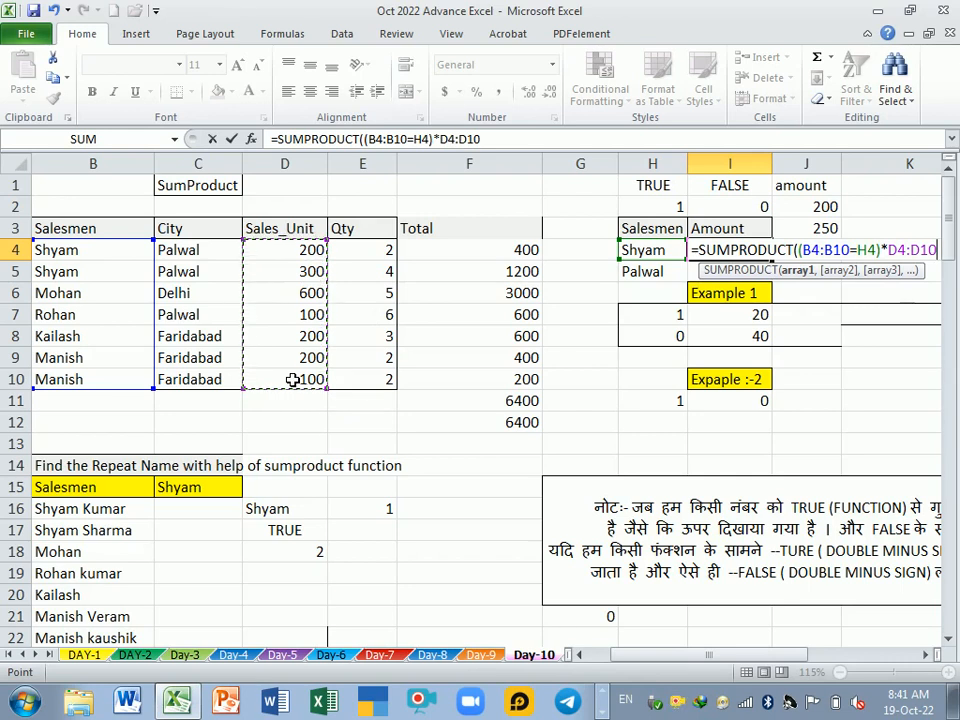
text(*)
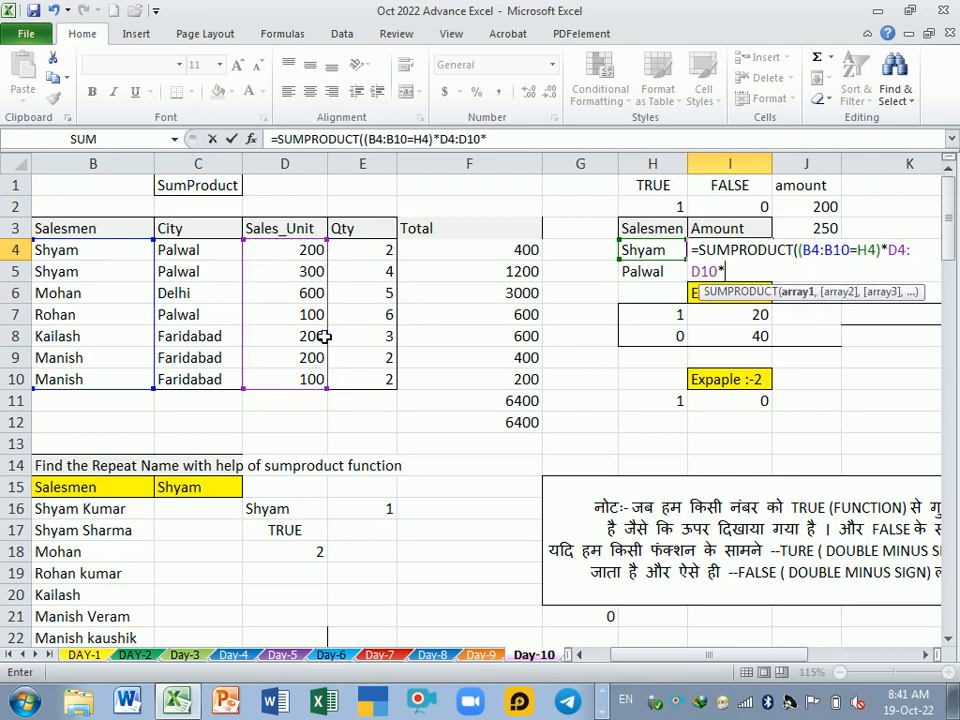
drag(381, 253, 393, 379)
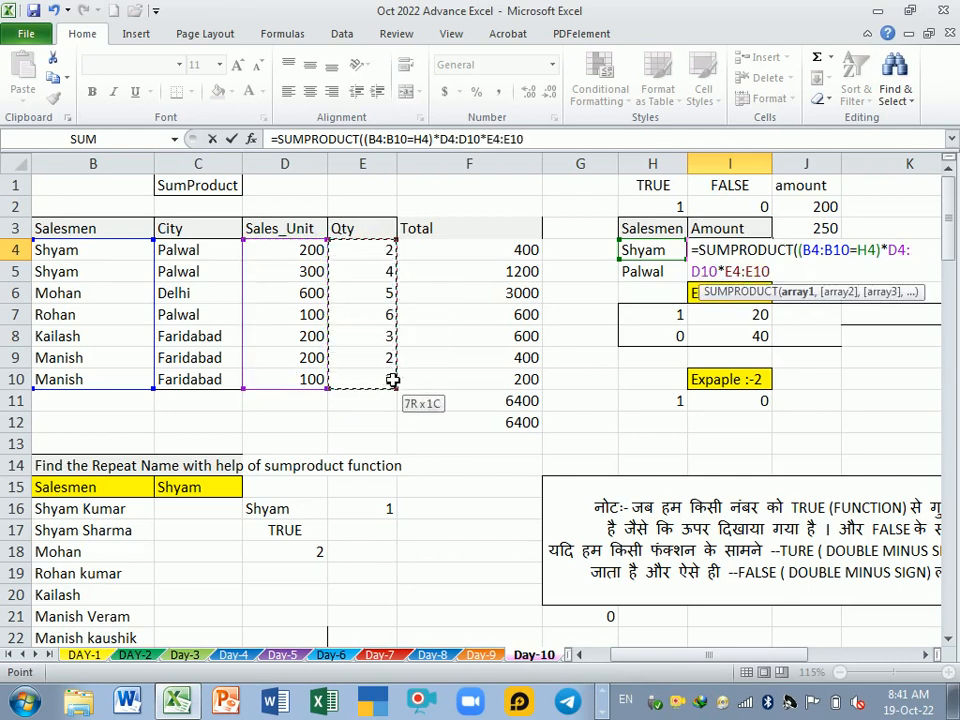
text()))
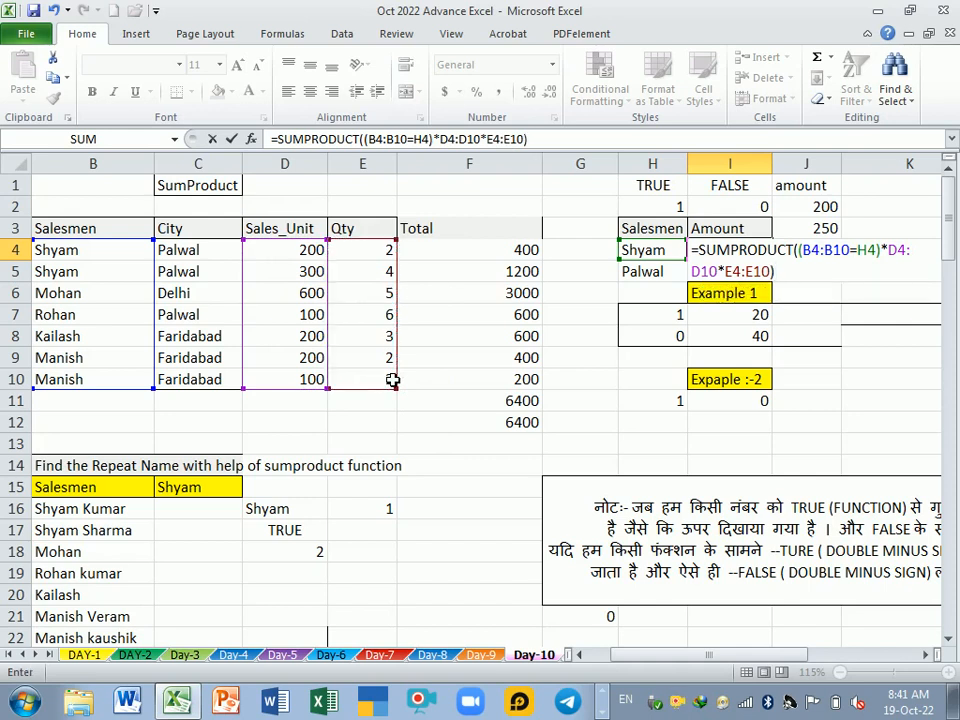
key(Return)
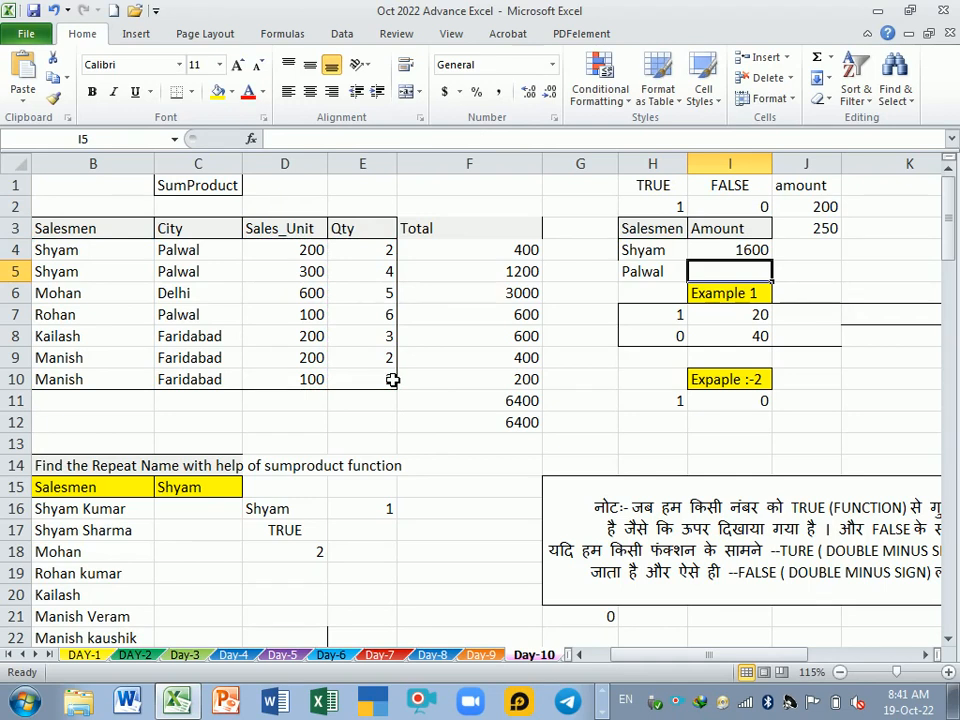
Review the condition, sales unit and quantity ranges in the SUMPRODUCT formula in I4
double_click(737, 252)
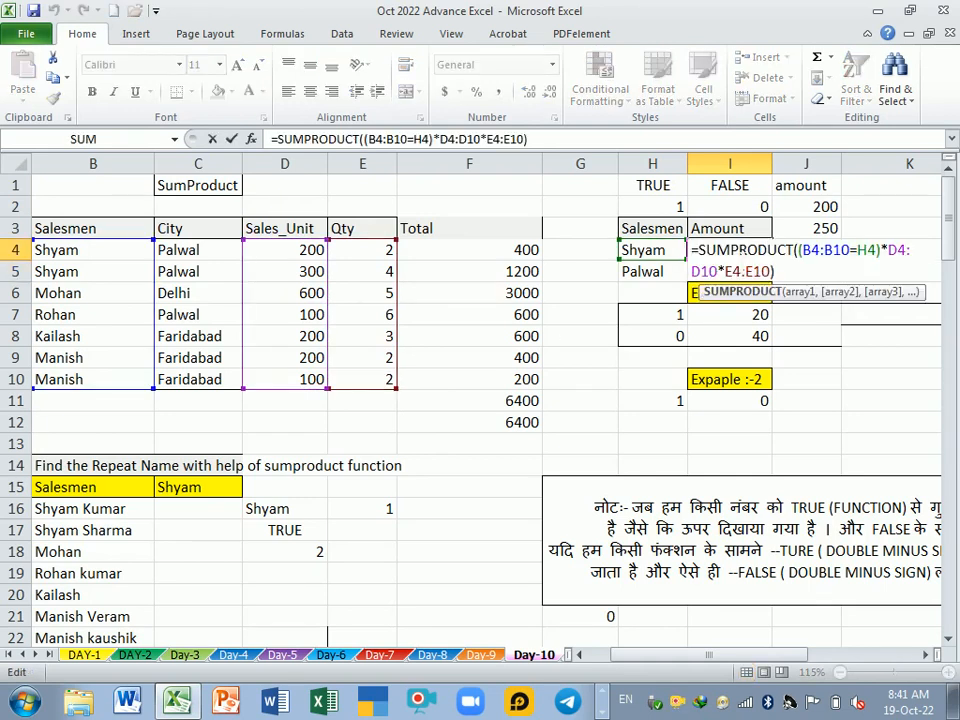
key(End)
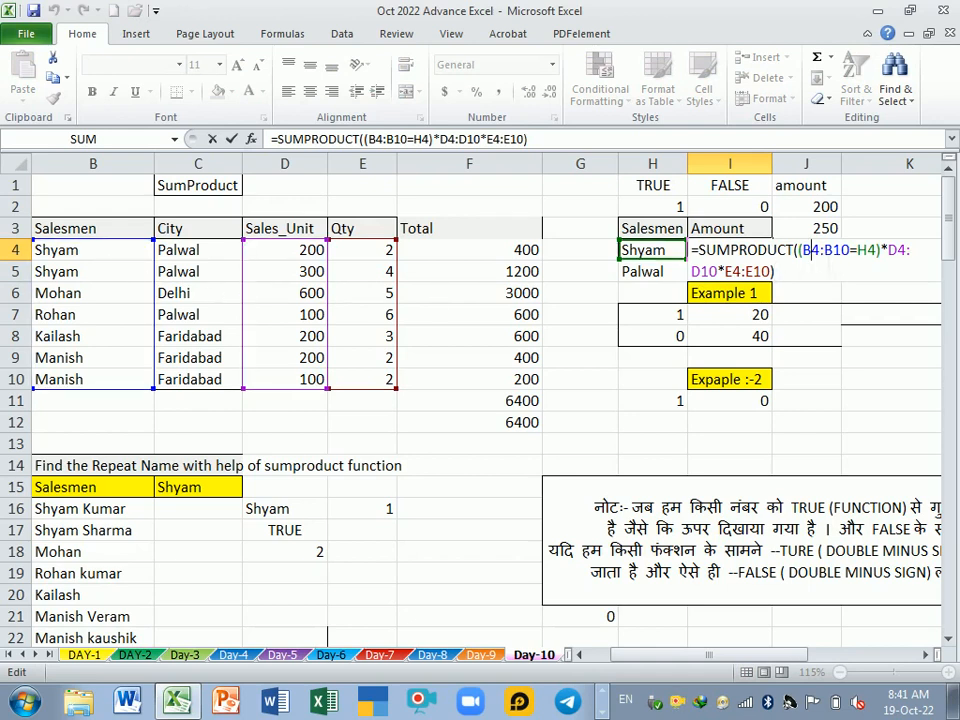
click(806, 250)
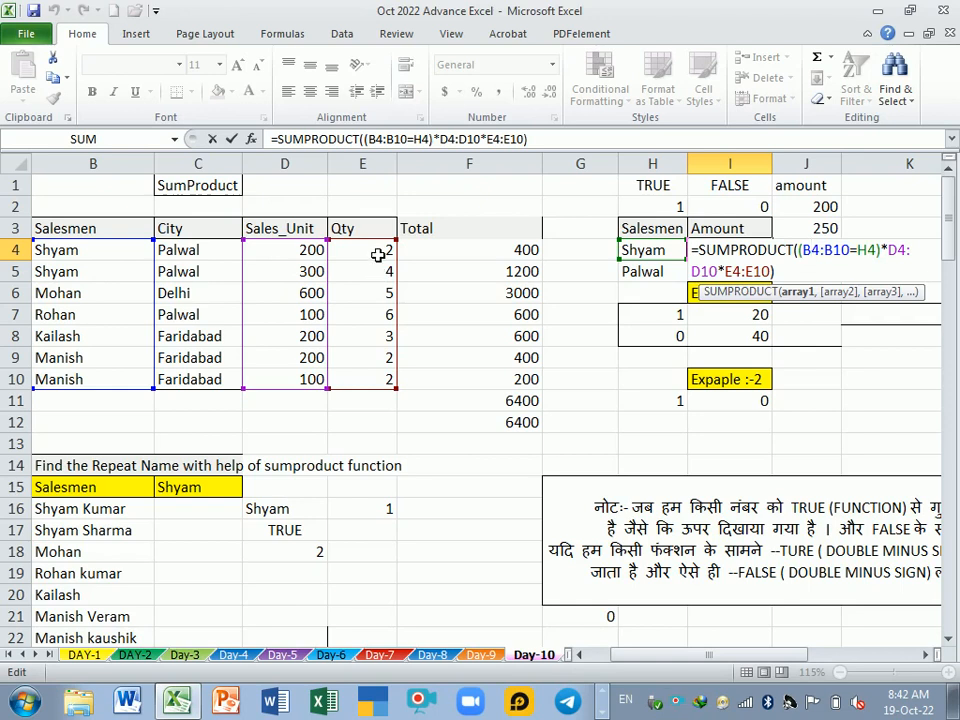
key(Return)
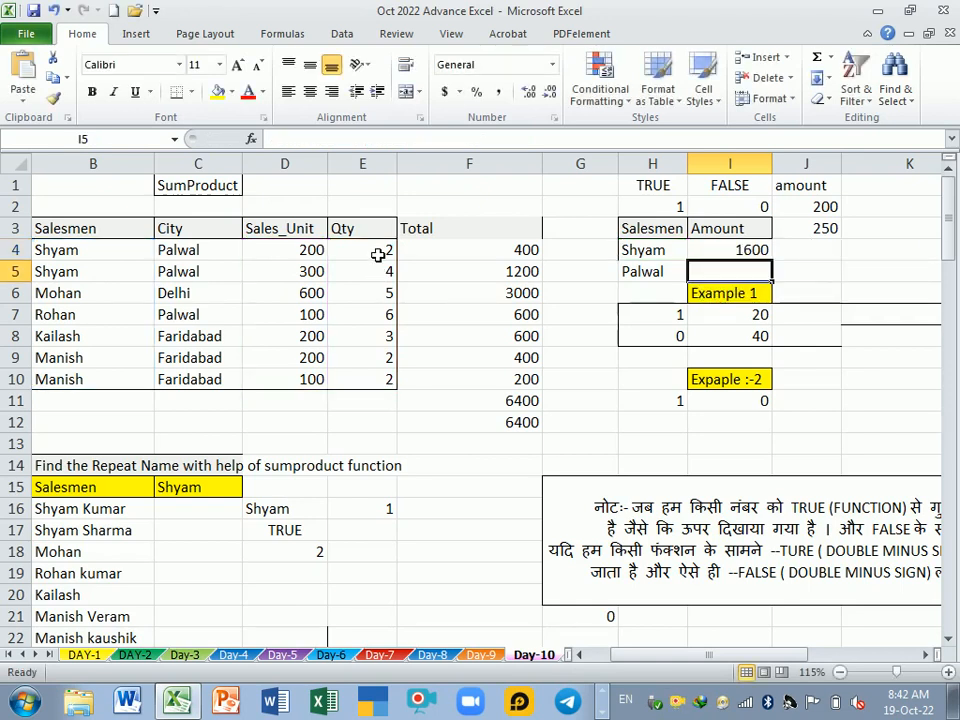
Narrow columns F and G, and replace the B4:B10=H4 condition in I4's formula with its evaluated TRUE/FALSE array
drag(618, 164, 469, 167)
click(645, 250)
double_click(630, 250)
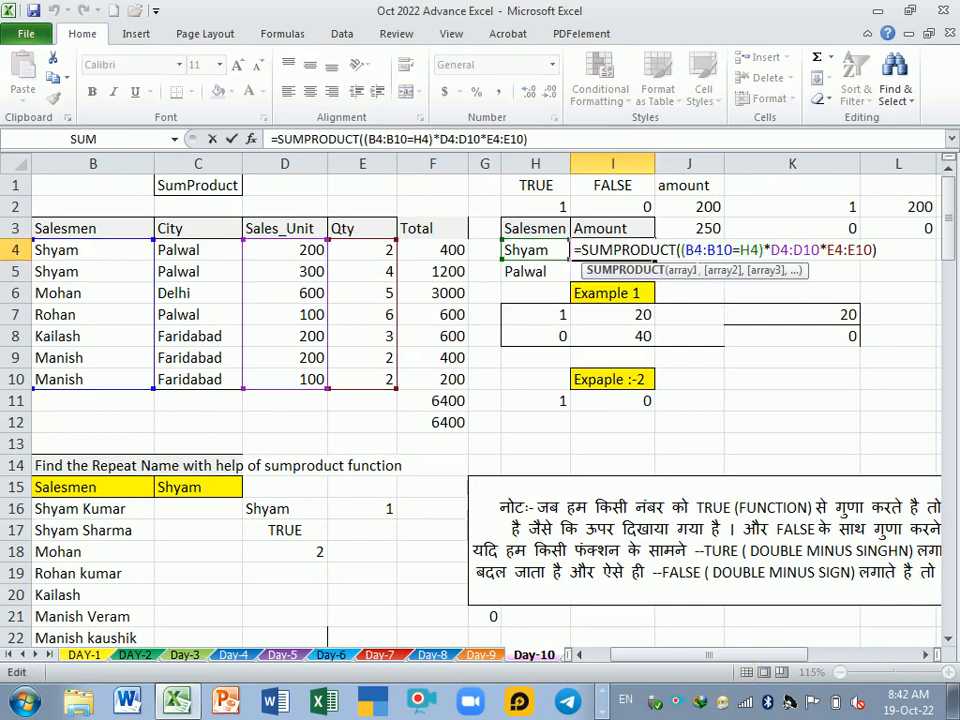
drag(680, 250, 763, 250)
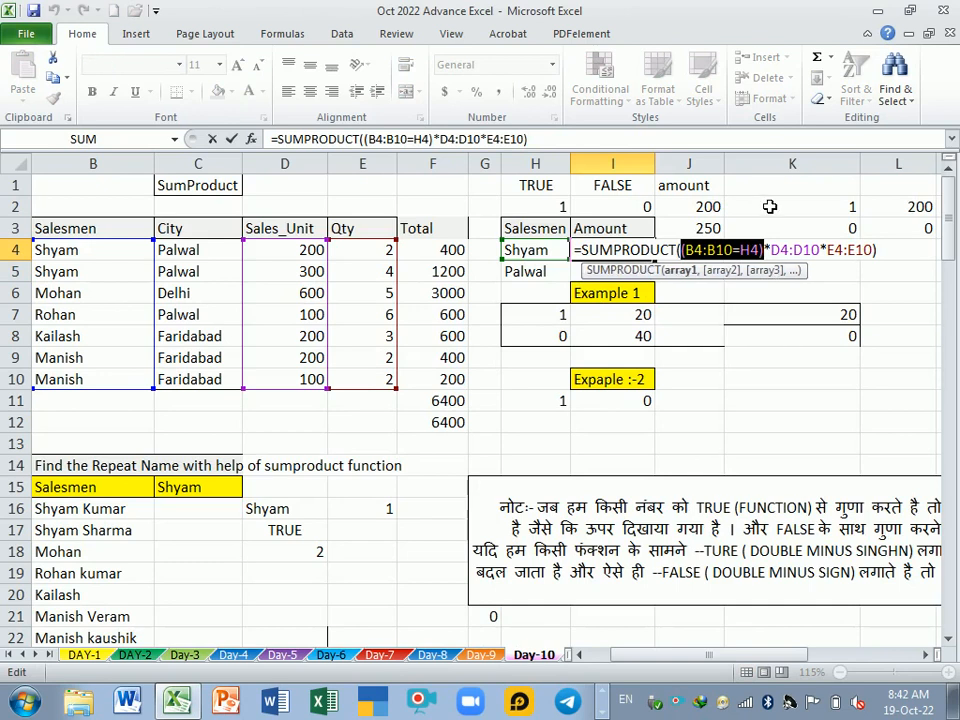
key(F9)
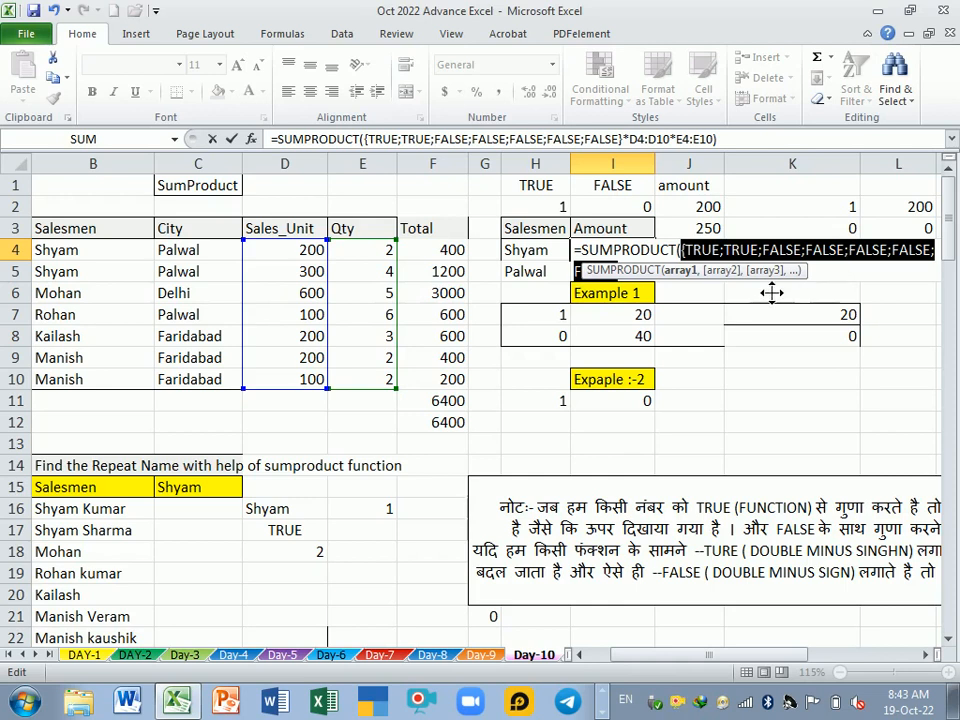
Replace D4:D10 and E4:E10 in I4's formula with their evaluated arrays and commit the formula
drag(735, 274, 718, 393)
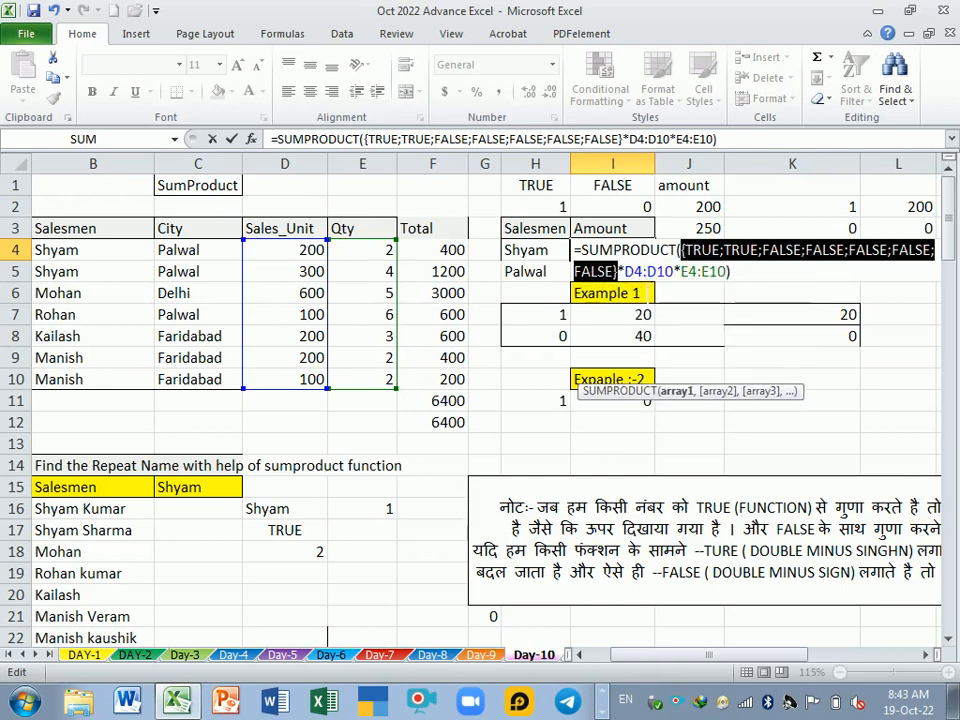
drag(625, 272, 673, 272)
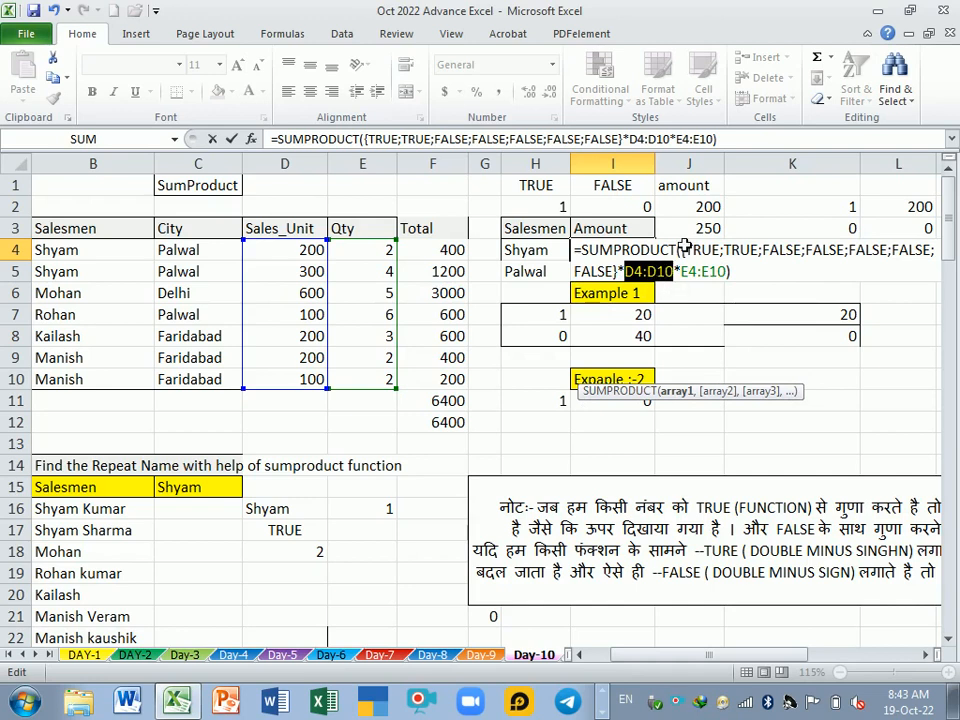
key(F9)
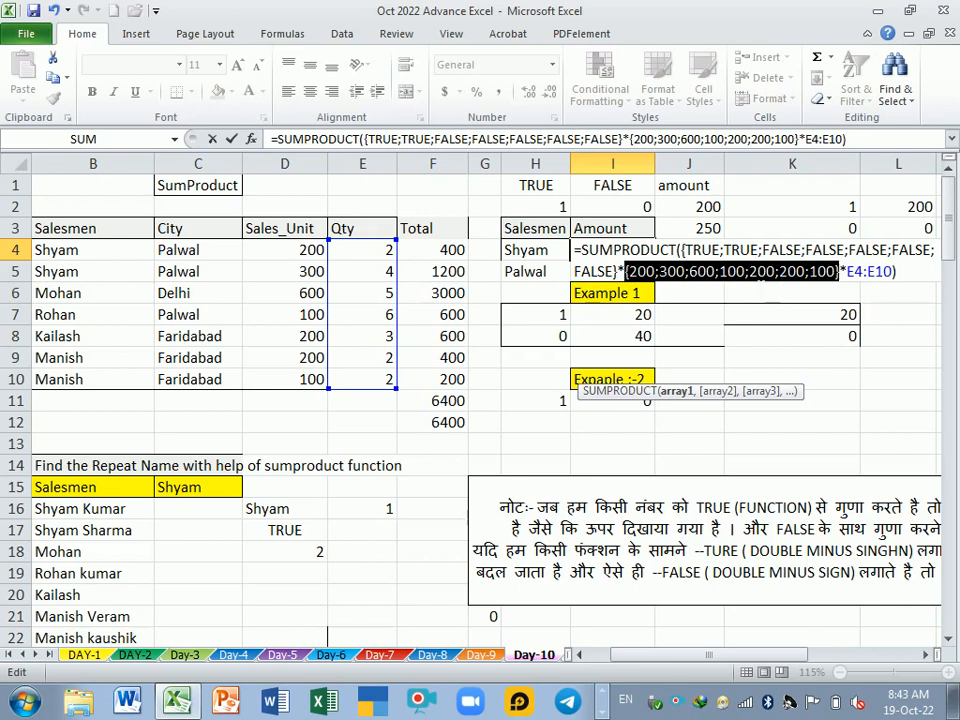
drag(847, 272, 892, 272)
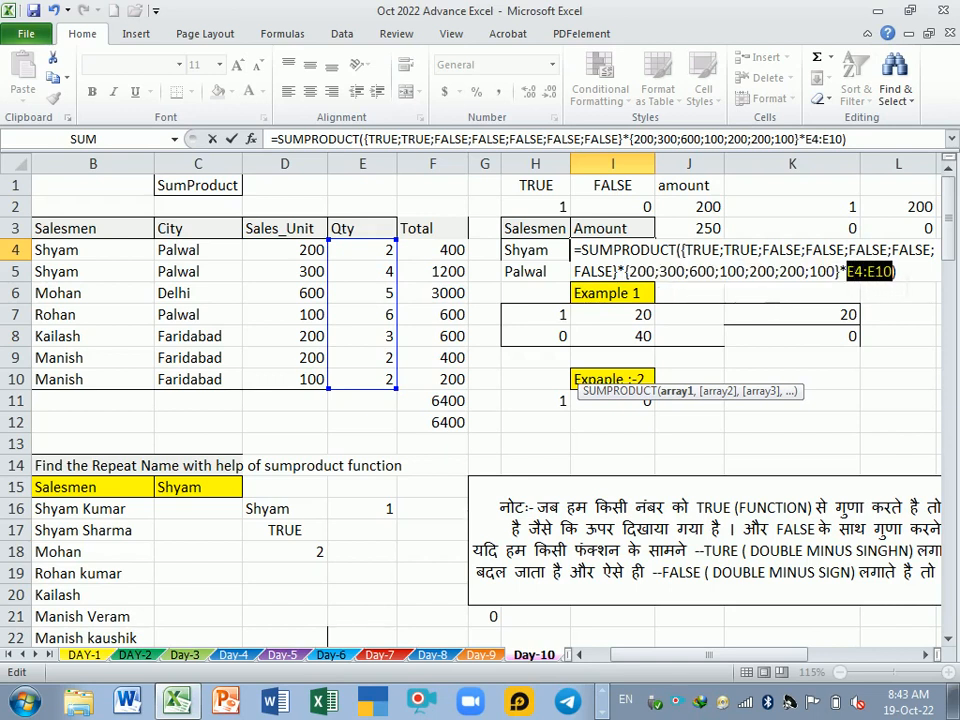
key(F9)
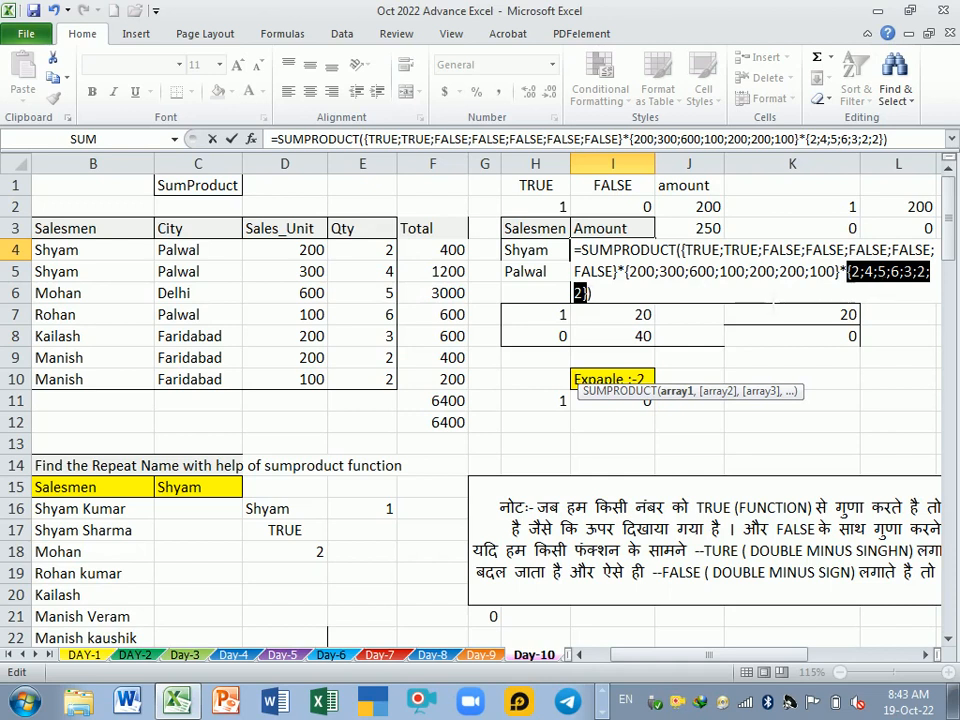
key(Return)
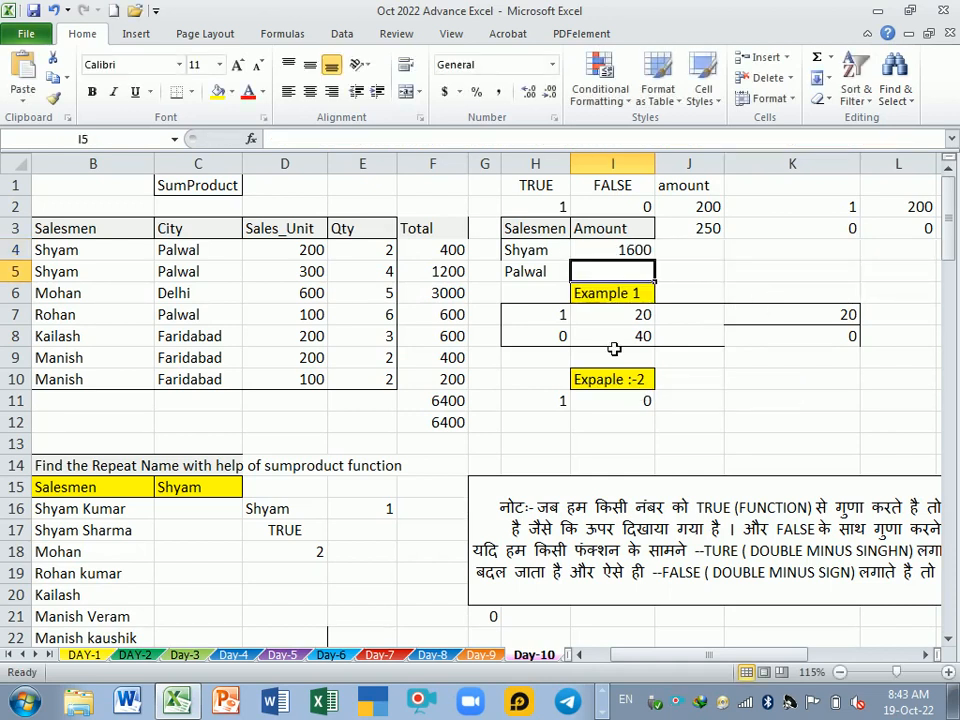
Highlight the matching salesman's rows B4:E4 and B5:E5 to relate them to the conditional total
drag(124, 250, 374, 266)
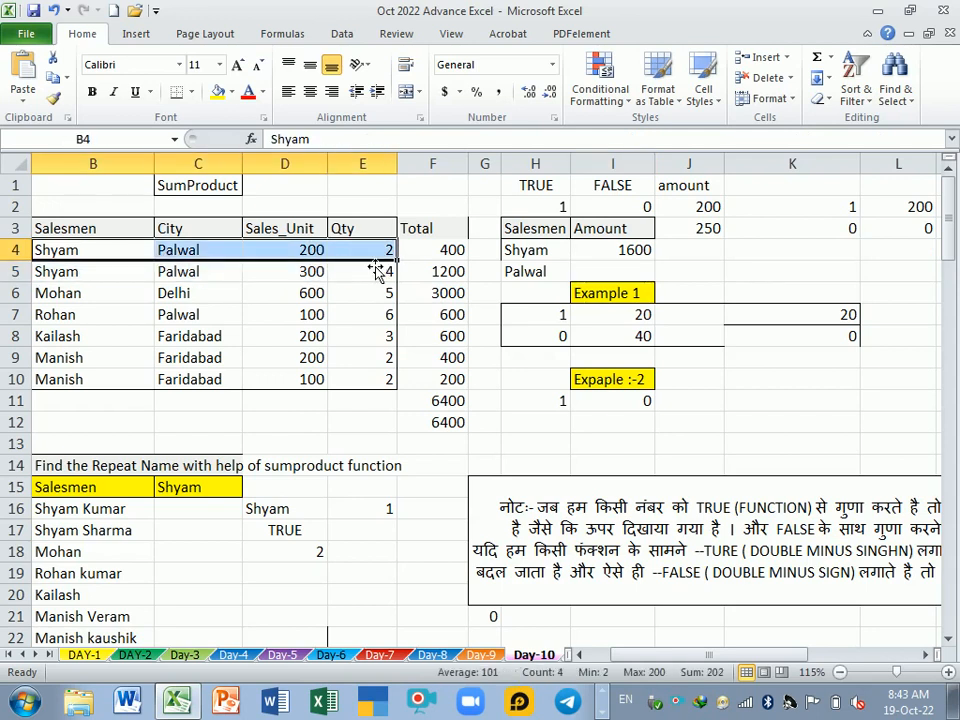
drag(130, 280, 361, 281)
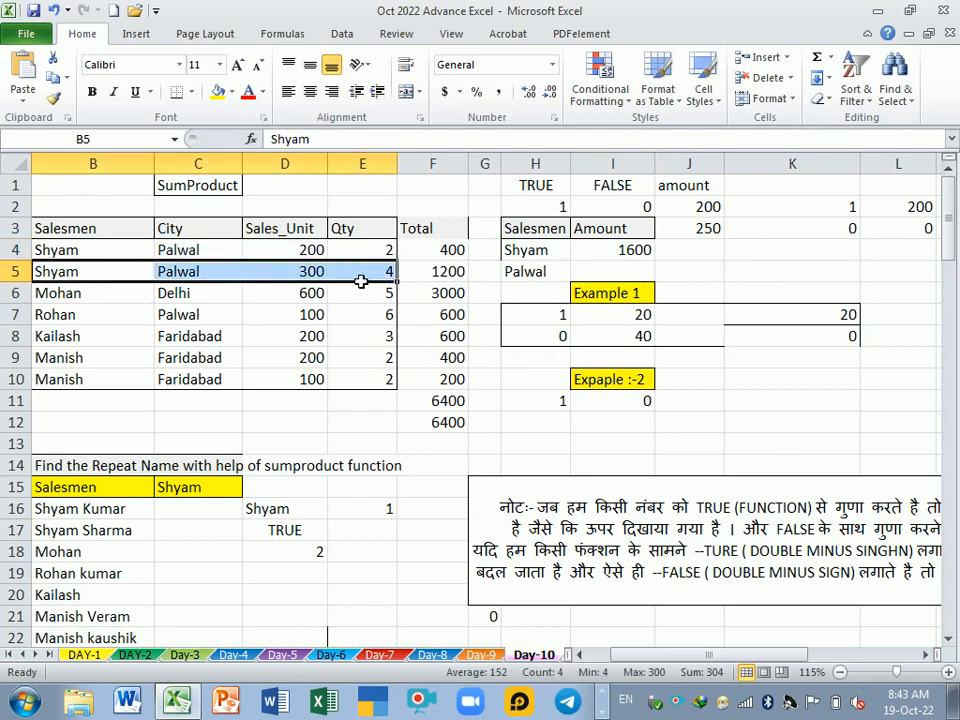
drag(137, 253, 370, 277)
Examine how the TRUE/FALSE, sales unit and quantity arrays line up in I4's evaluated formula
click(610, 250)
double_click(613, 250)
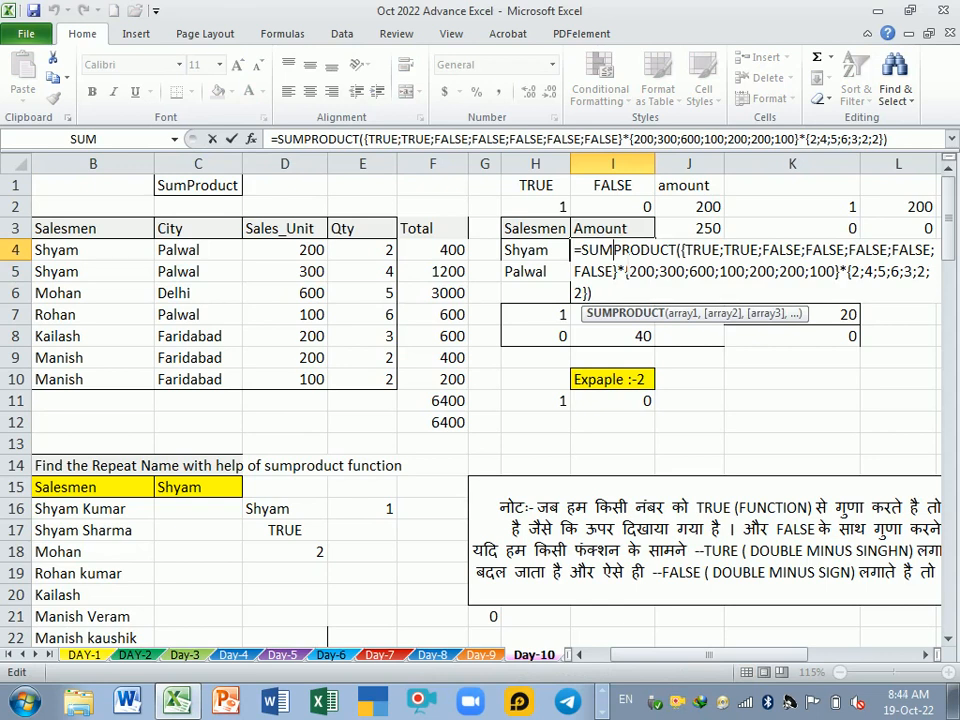
key(Return)
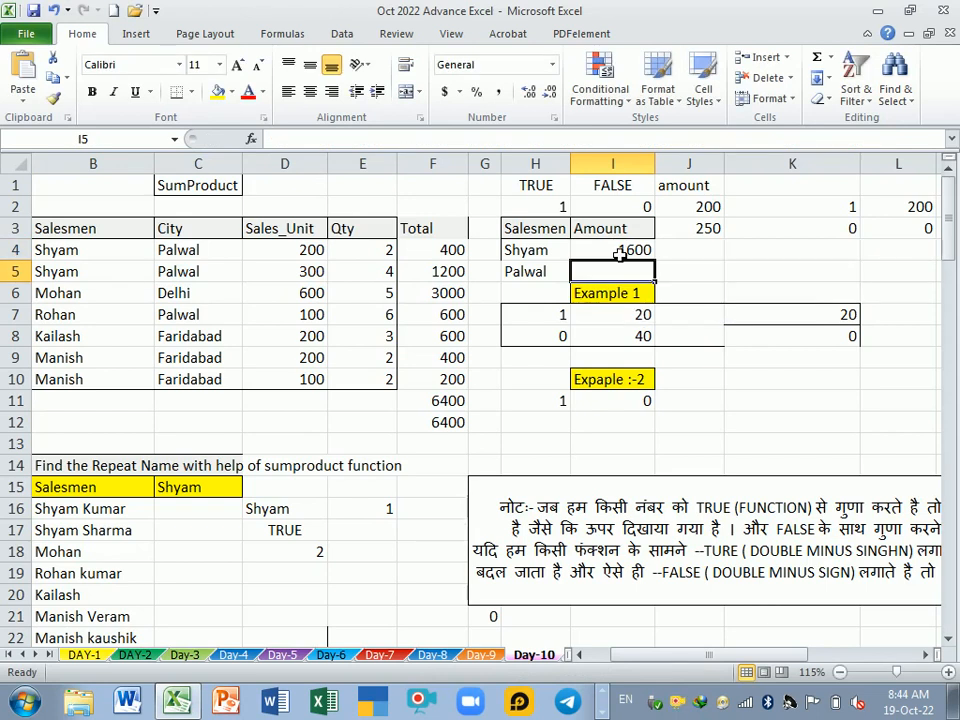
double_click(620, 255)
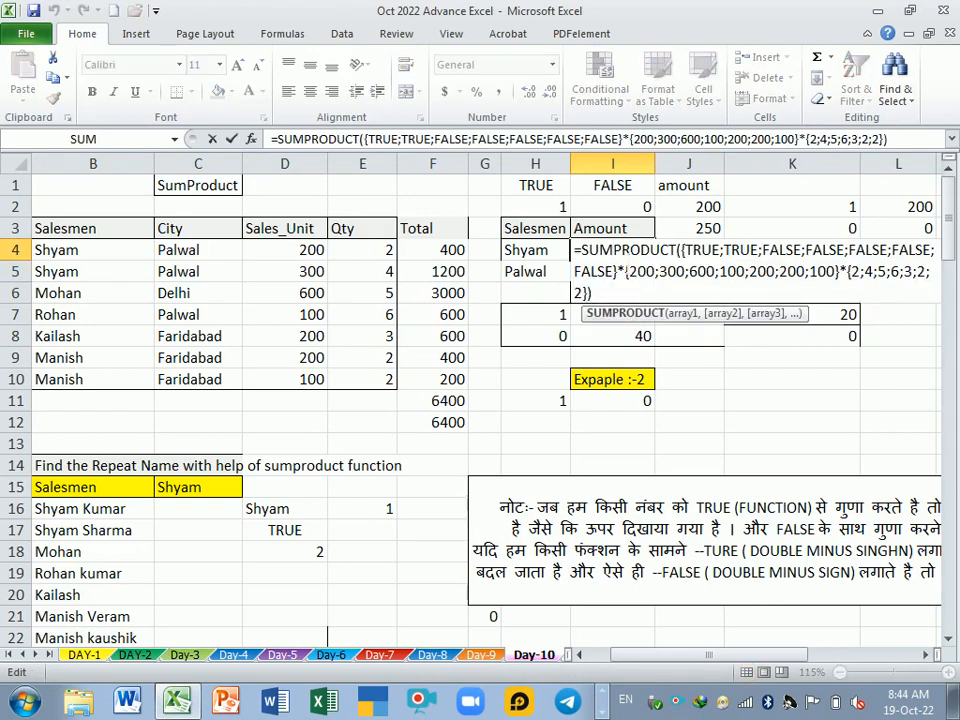
key(Return)
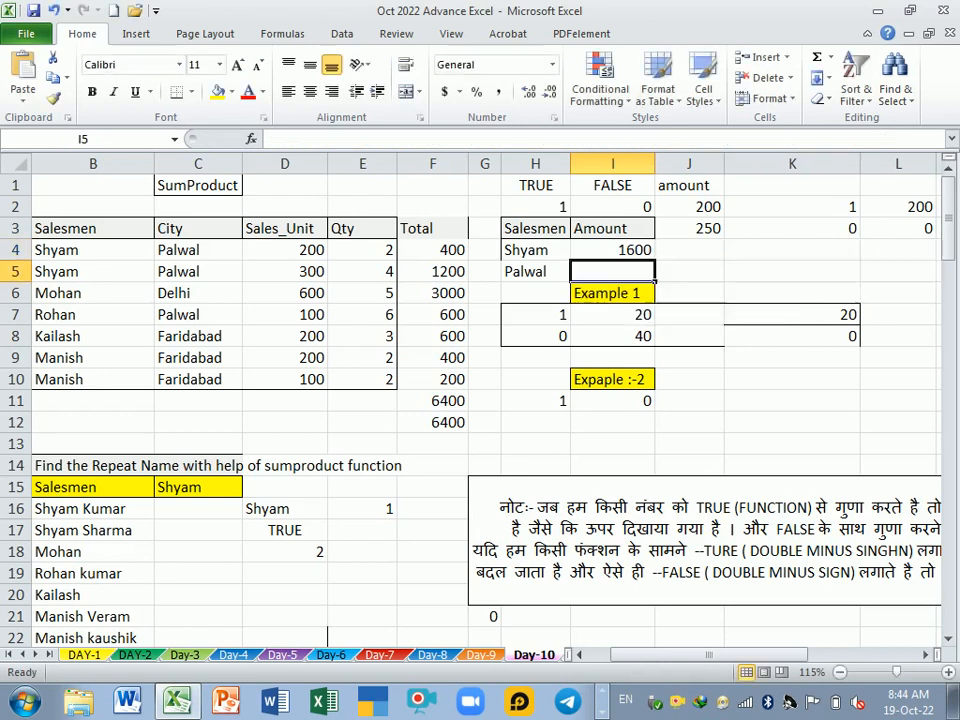
click(677, 256)
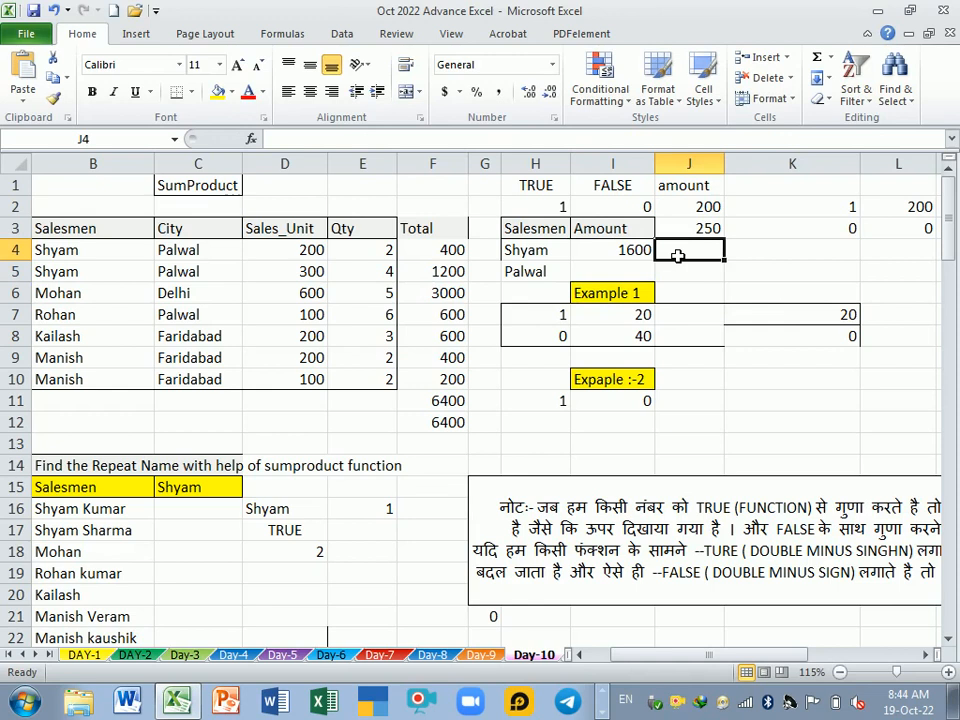
double_click(609, 251)
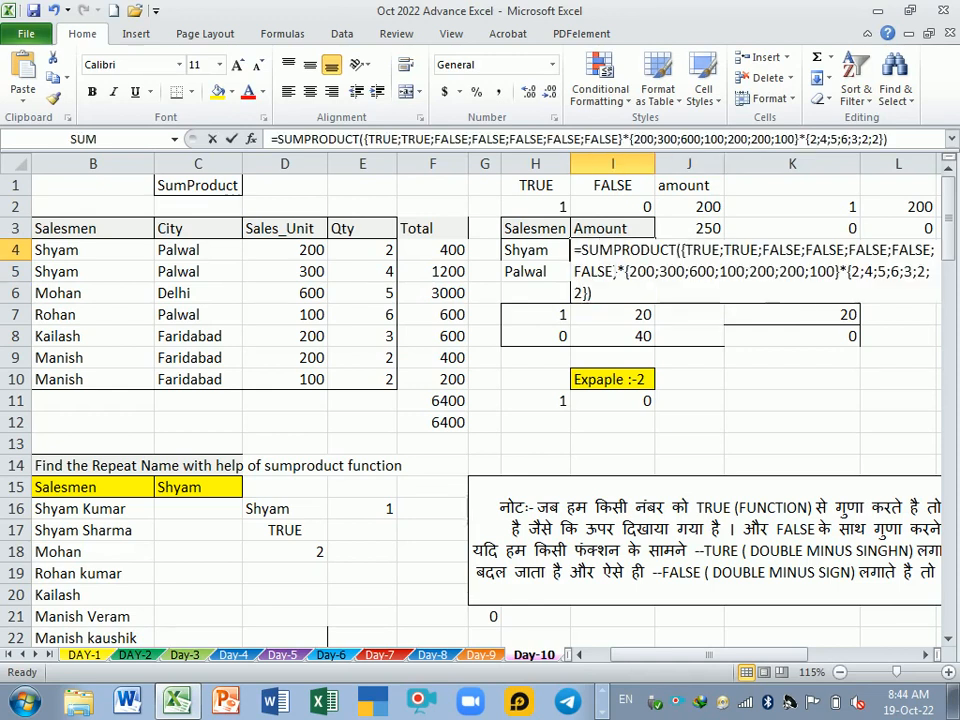
click(598, 250)
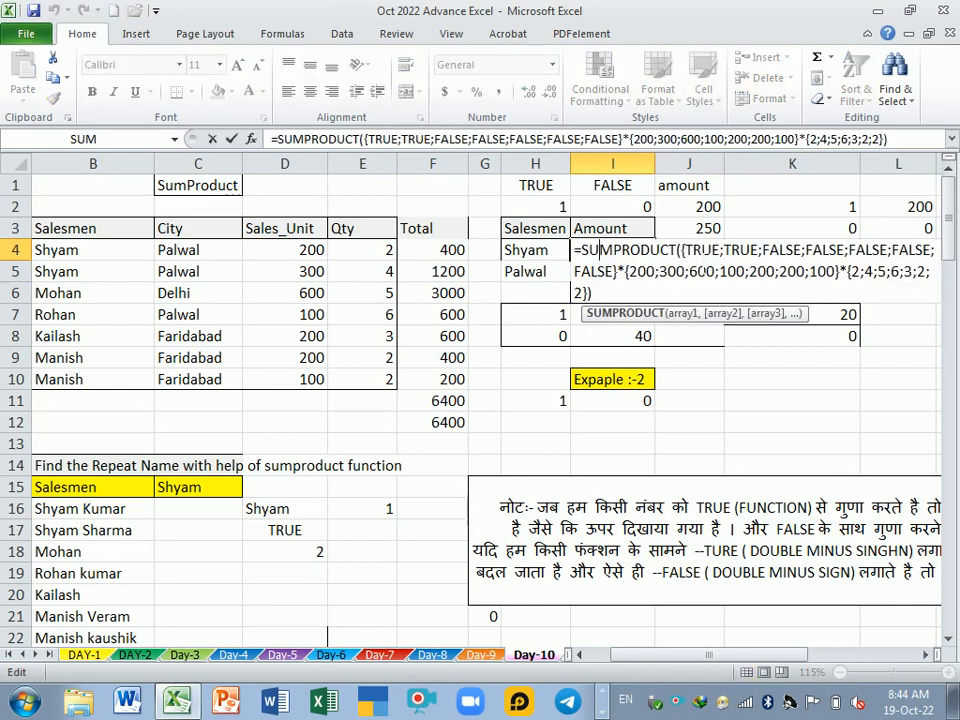
key(shift+Right)
key(shift+Right)
key(shift+Right)
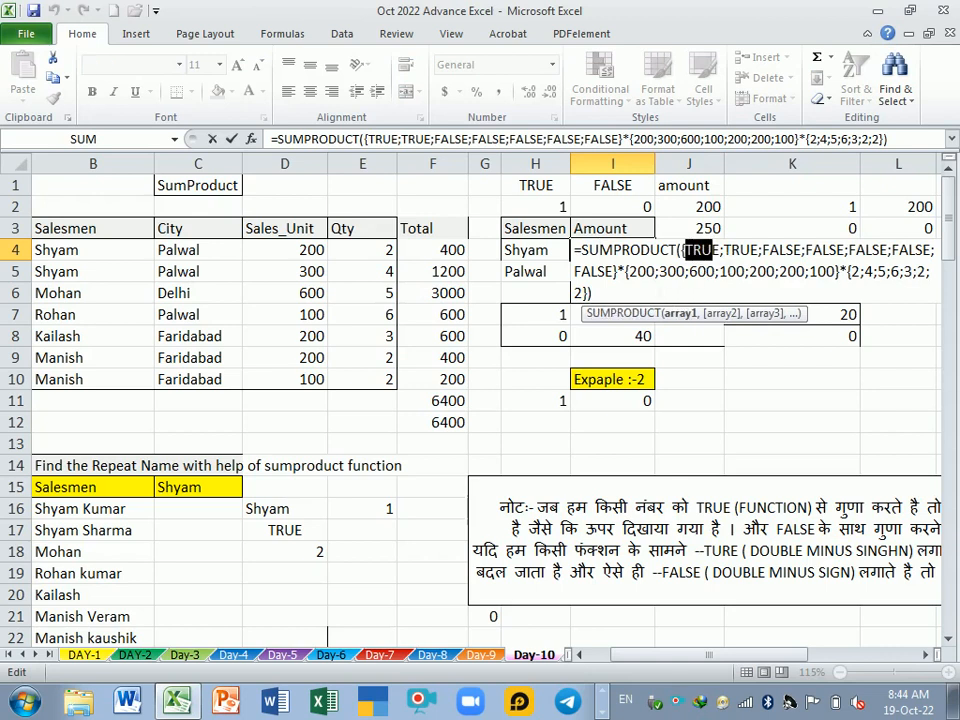
click(645, 271)
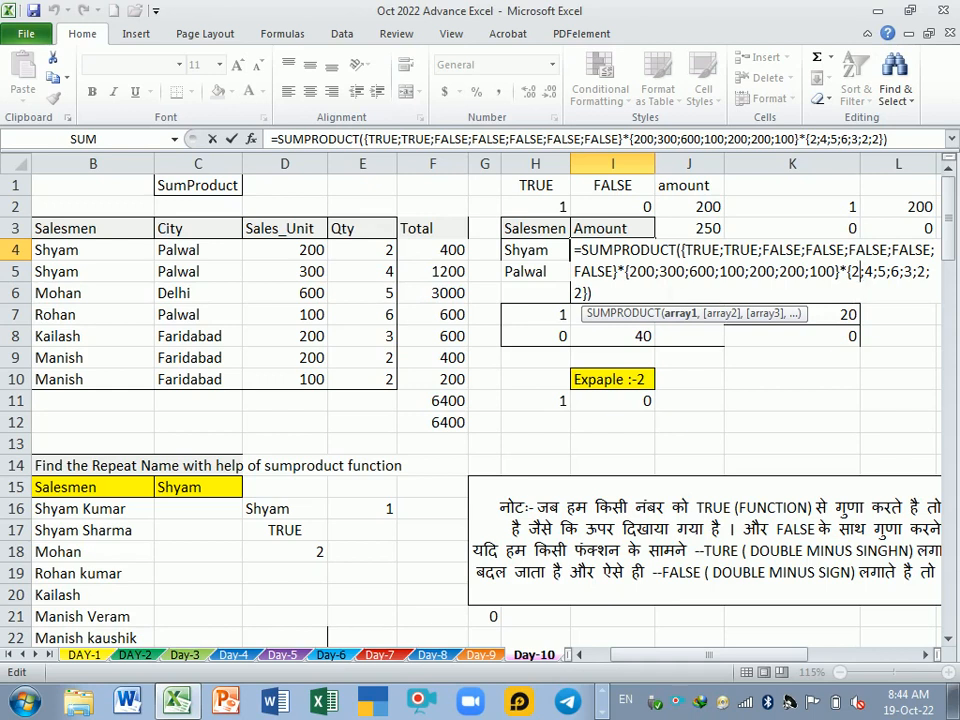
key(Return)
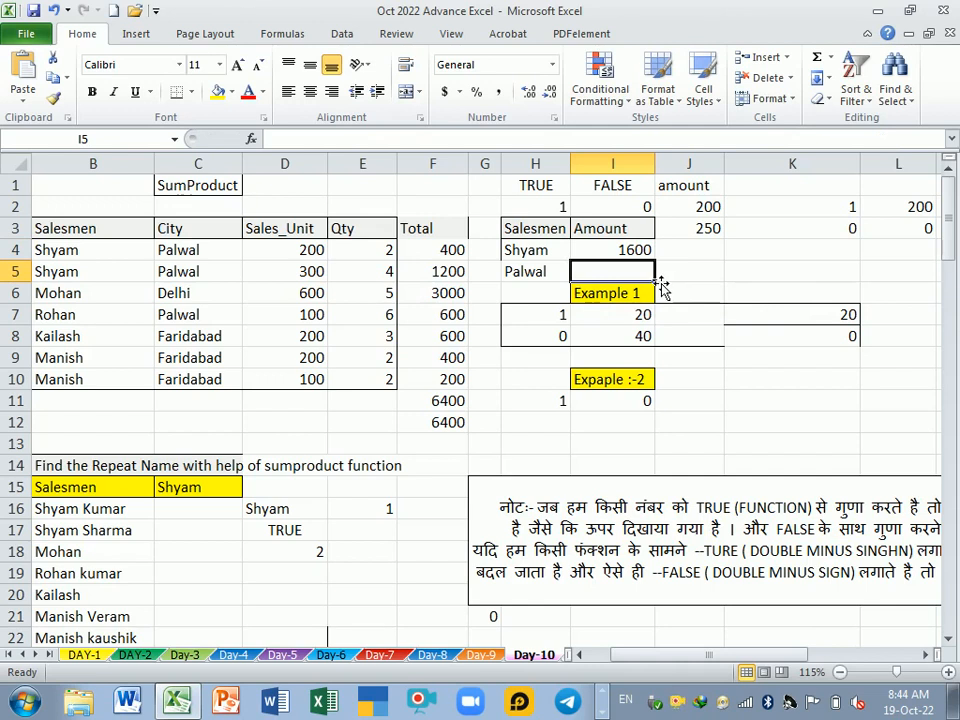
Recheck the two matching sales rows in B4:E5 and the Palwal criterion in H5
drag(100, 259, 371, 257)
drag(103, 276, 355, 284)
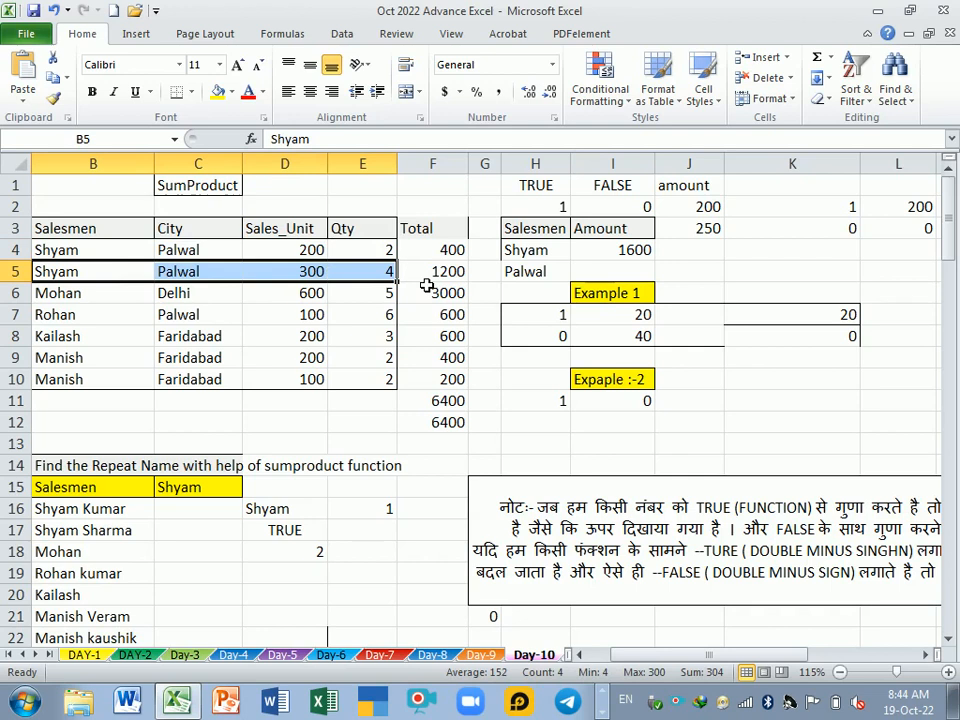
click(540, 271)
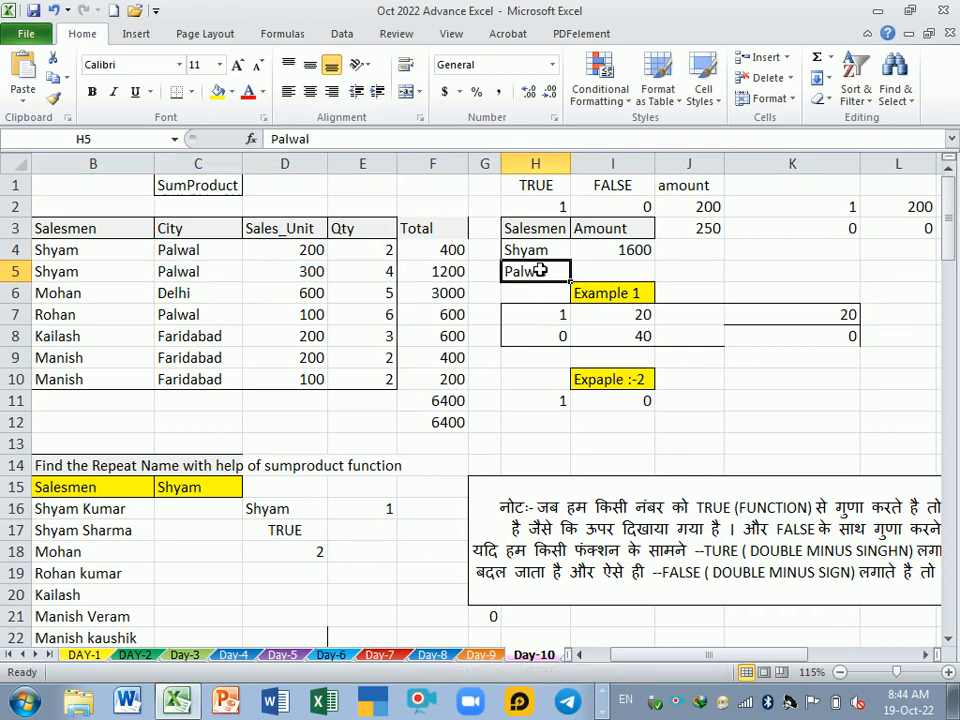
key(Up)
key(Down)
Narrow the Salesmen, Sales_Unit and Qty columns, and select the result cell I4
drag(409, 170, 326, 180)
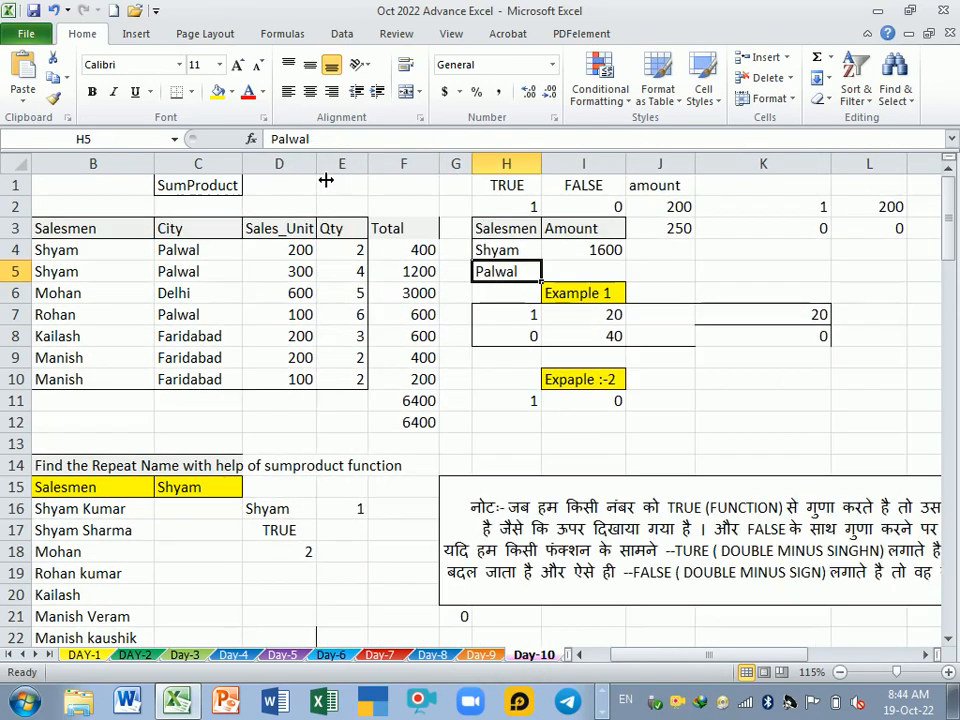
drag(158, 172, 124, 180)
click(652, 358)
click(575, 256)
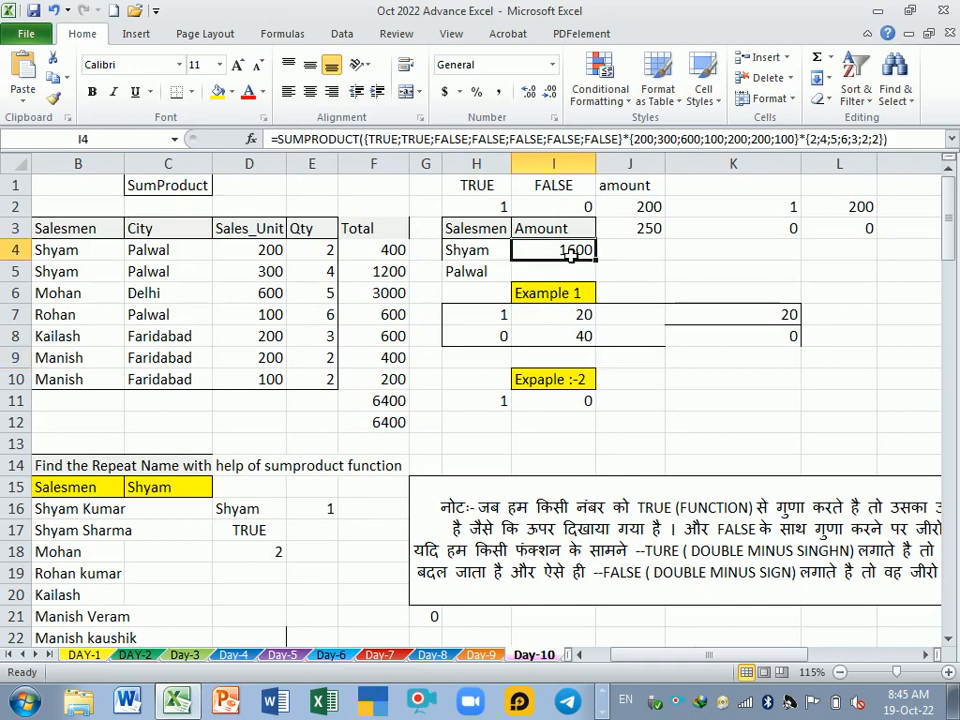
Start a SUMPRODUCT formula in J4 with the salesman condition (B4:B10=H4), followed by a multiplication sign
click(617, 257)
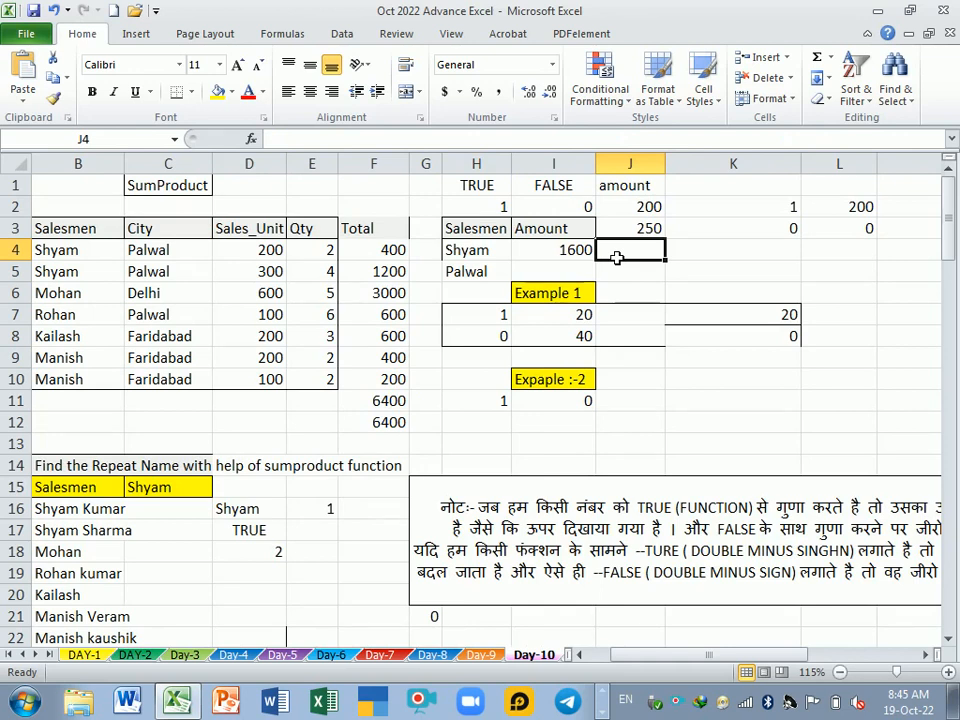
text(=SUP)
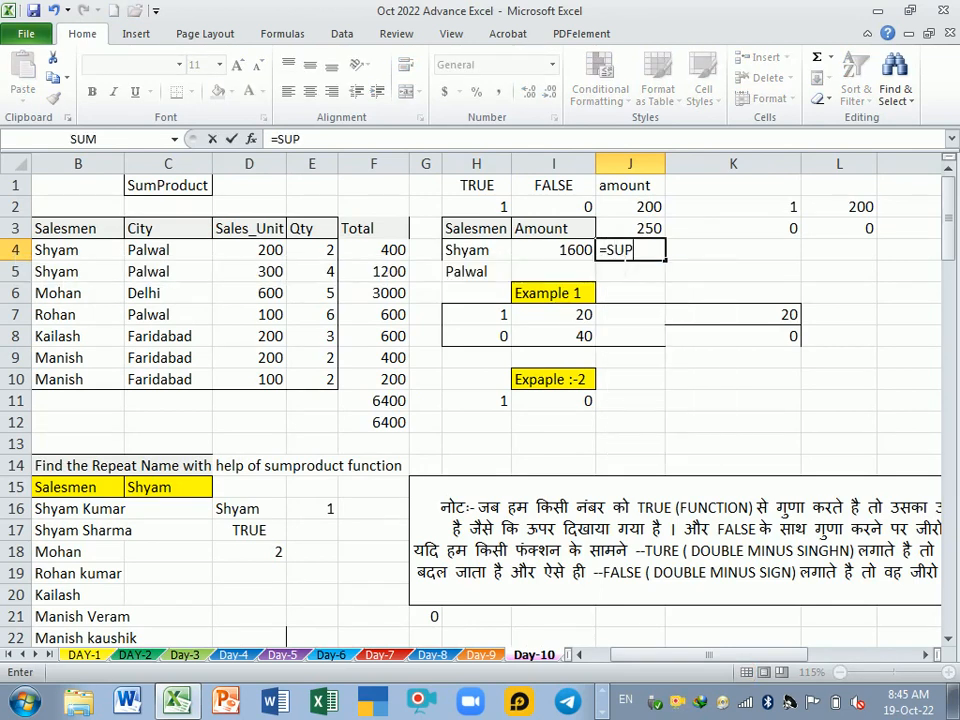
key(BackSpace)
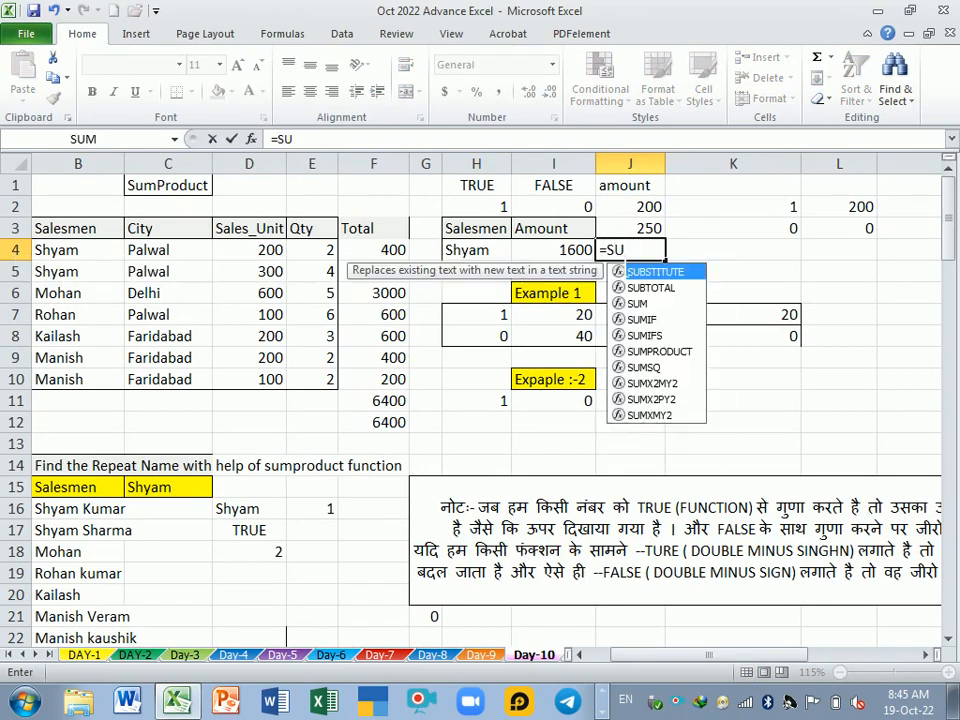
click(680, 352)
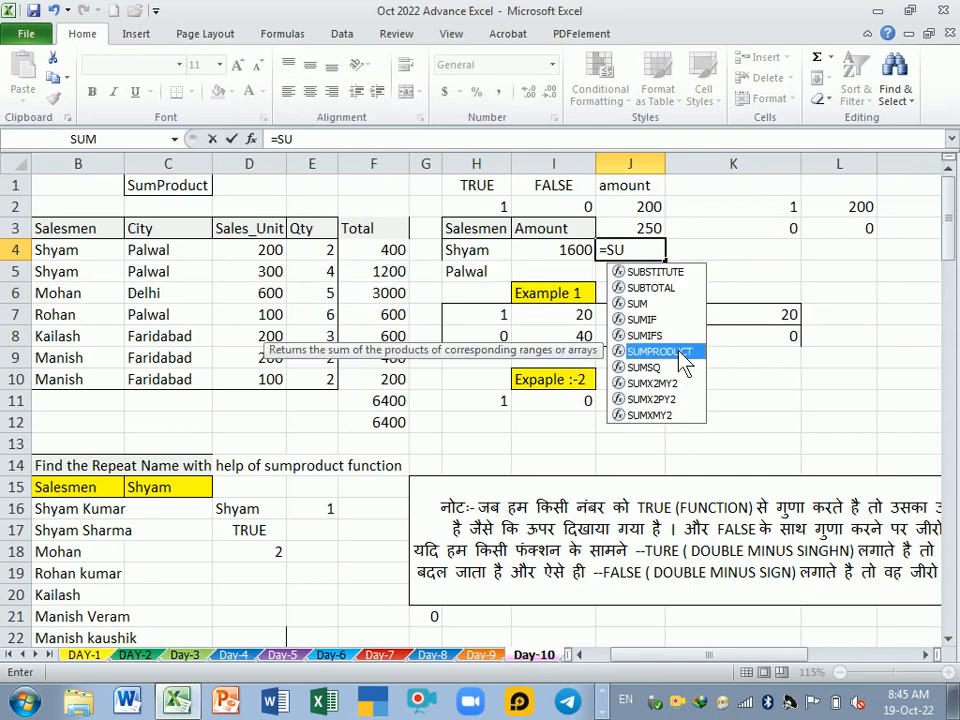
double_click(683, 356)
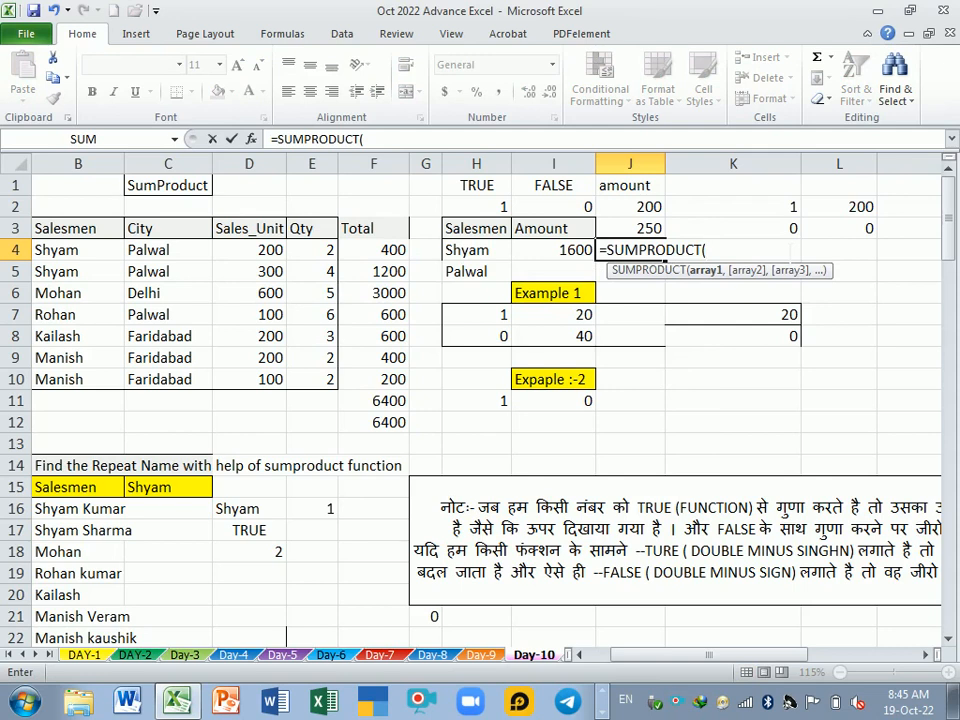
text(()
click(103, 258)
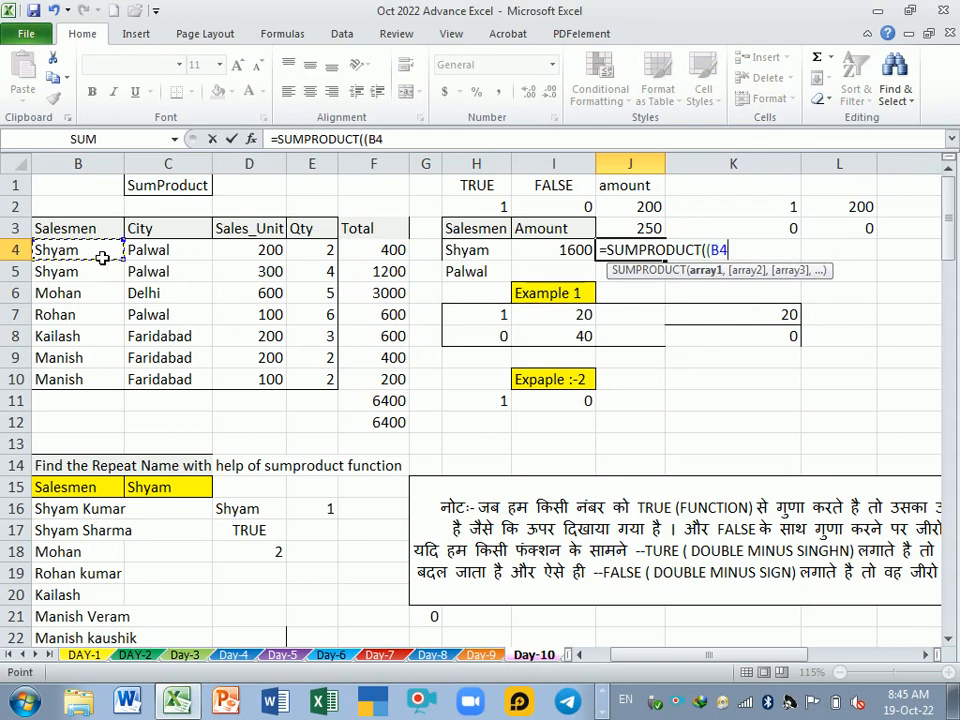
drag(103, 258, 91, 383)
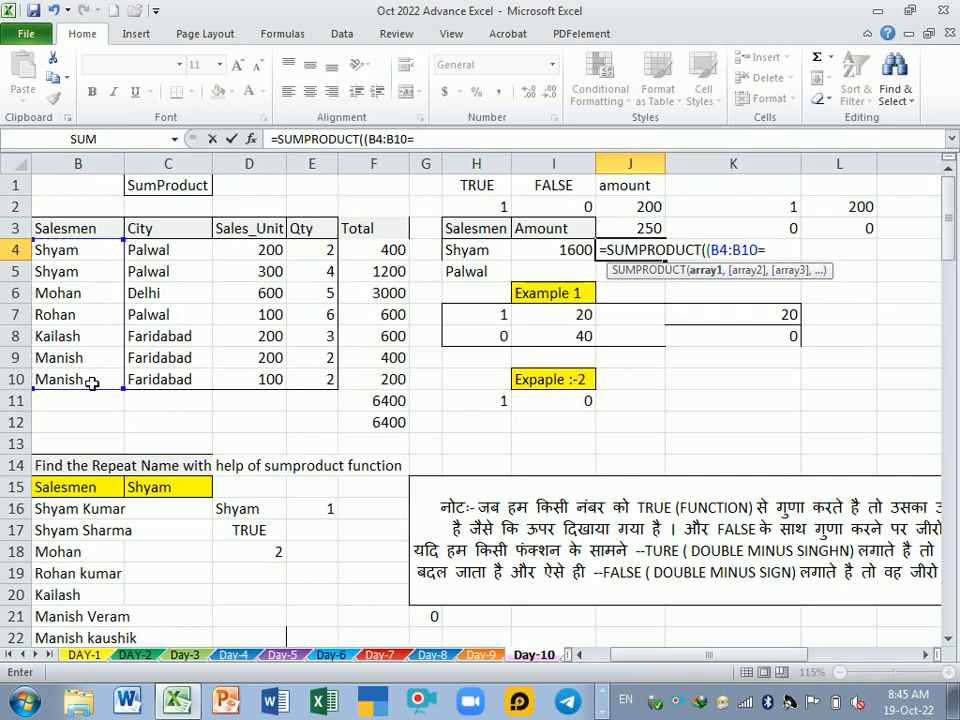
click(481, 258)
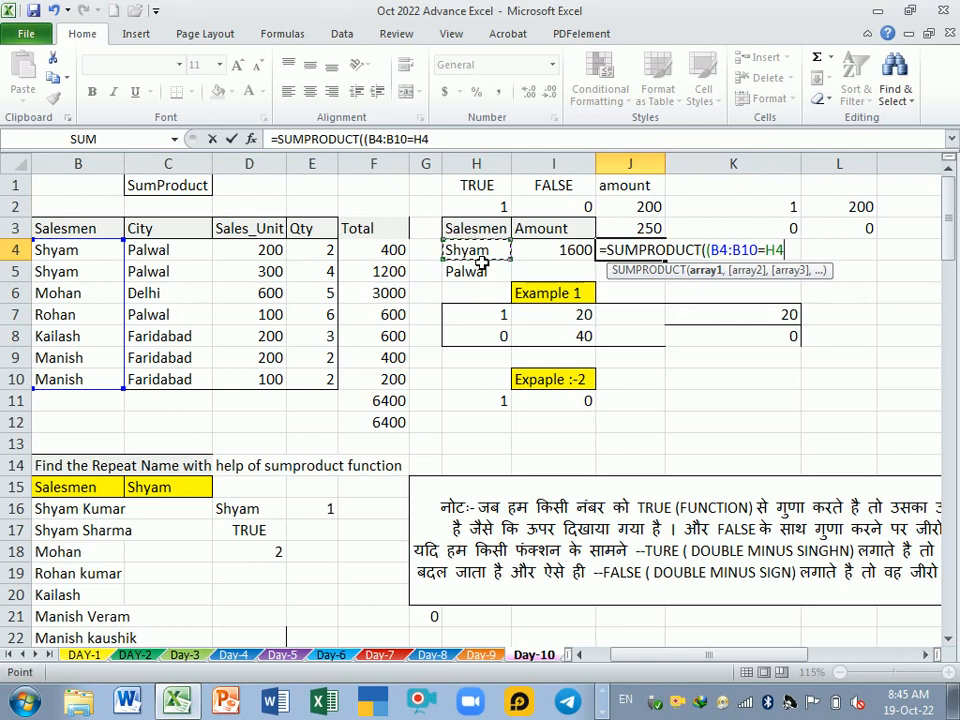
text()*)
Add the city condition C4:C10=H5 to J4's formula and close it with a parenthesis
click(147, 252)
drag(147, 252, 160, 383)
text(=)
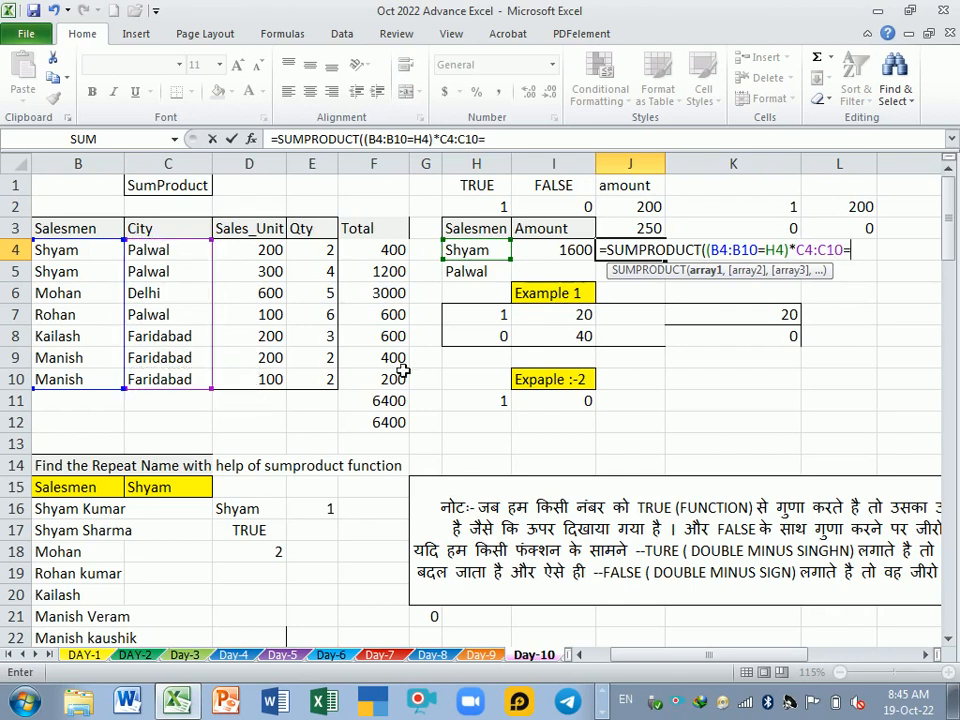
click(486, 278)
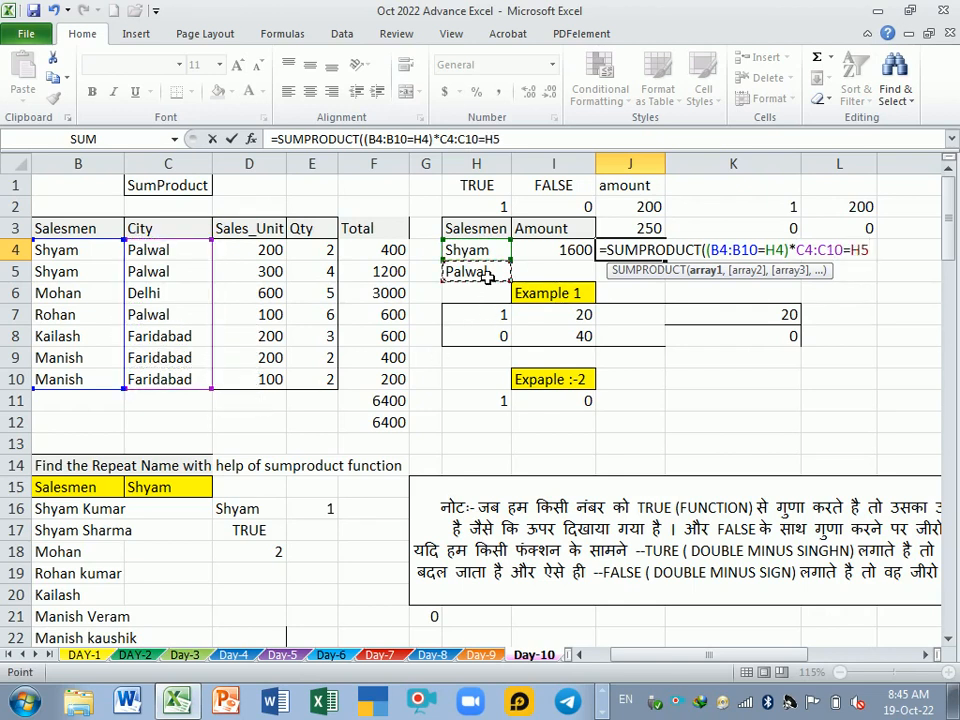
text())
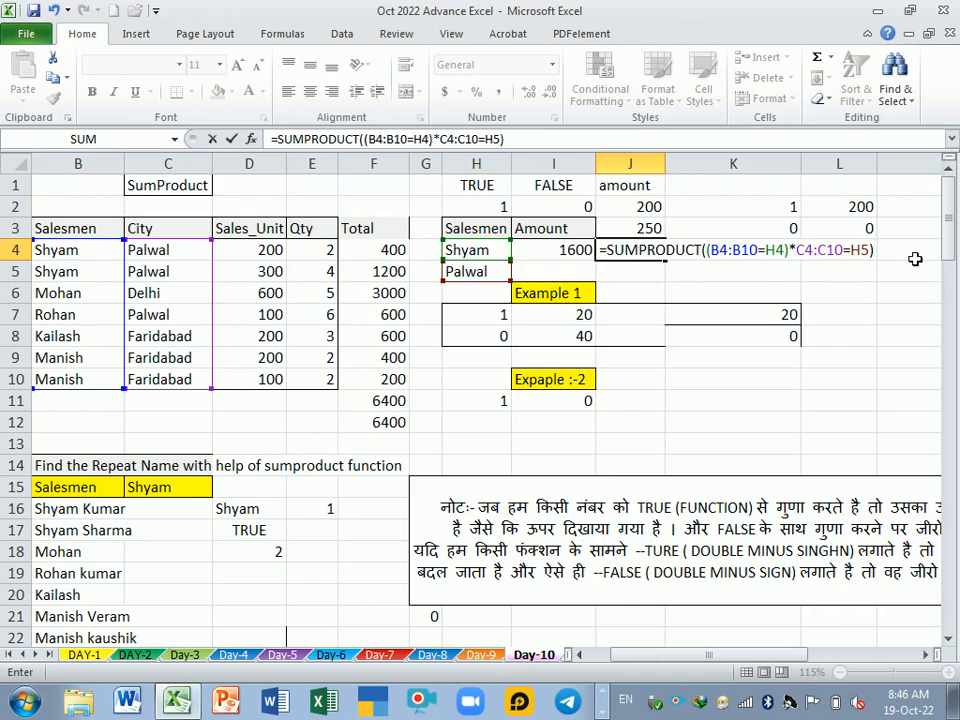
Multiply J4's formula by the Sales_Unit range D4:D10 and the Qty range E4:E10, and enter it
text(*)
drag(251, 250, 258, 392)
text(,)
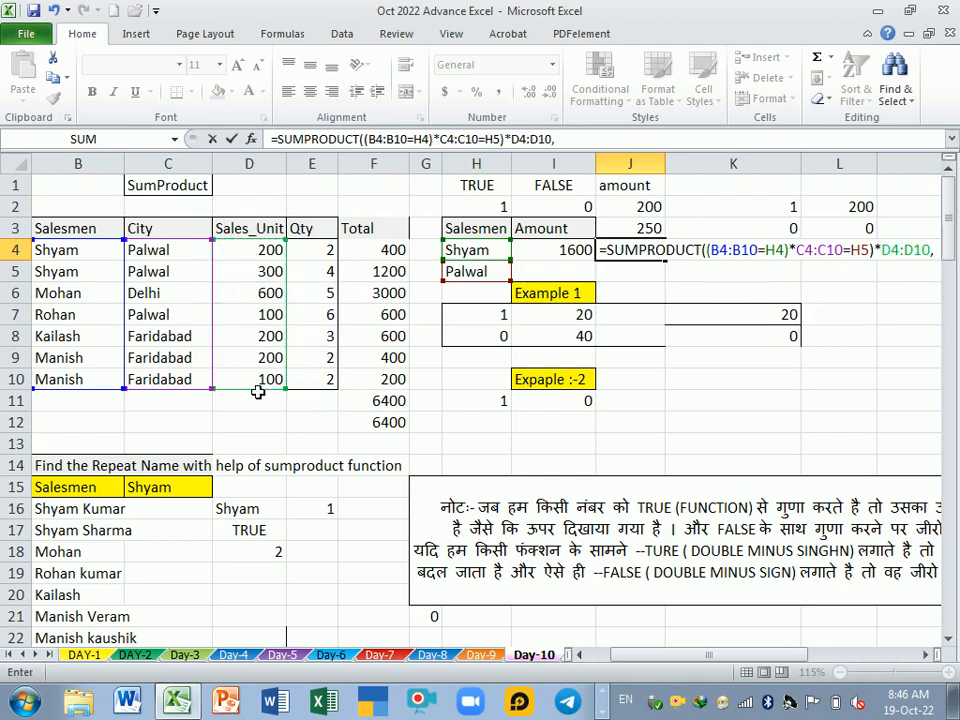
key(BackSpace)
text(*)
drag(317, 252, 316, 378)
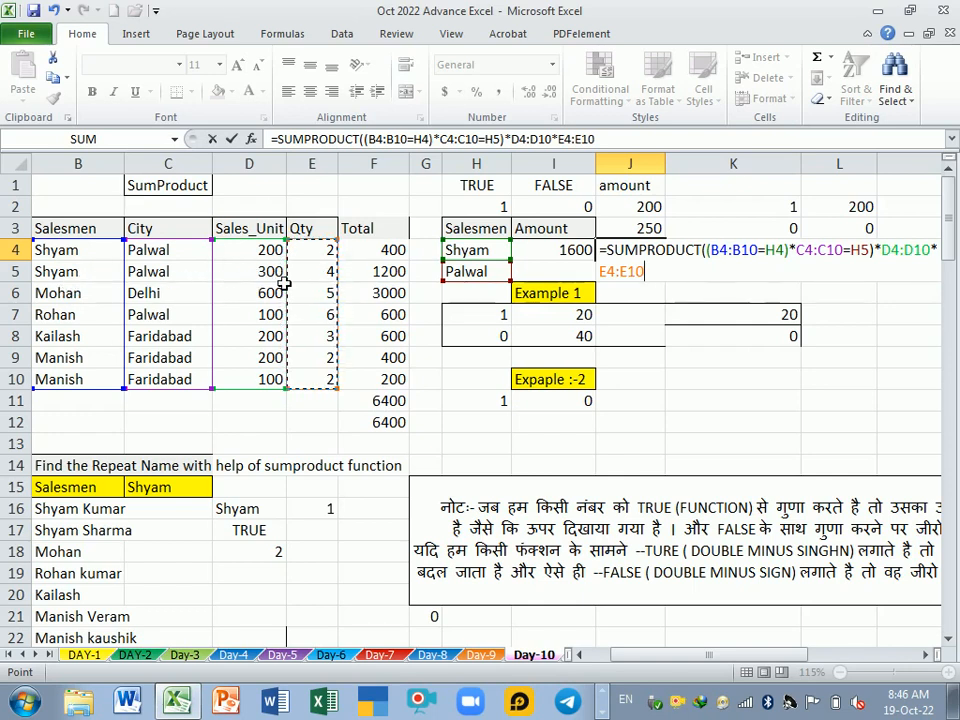
key(Return)
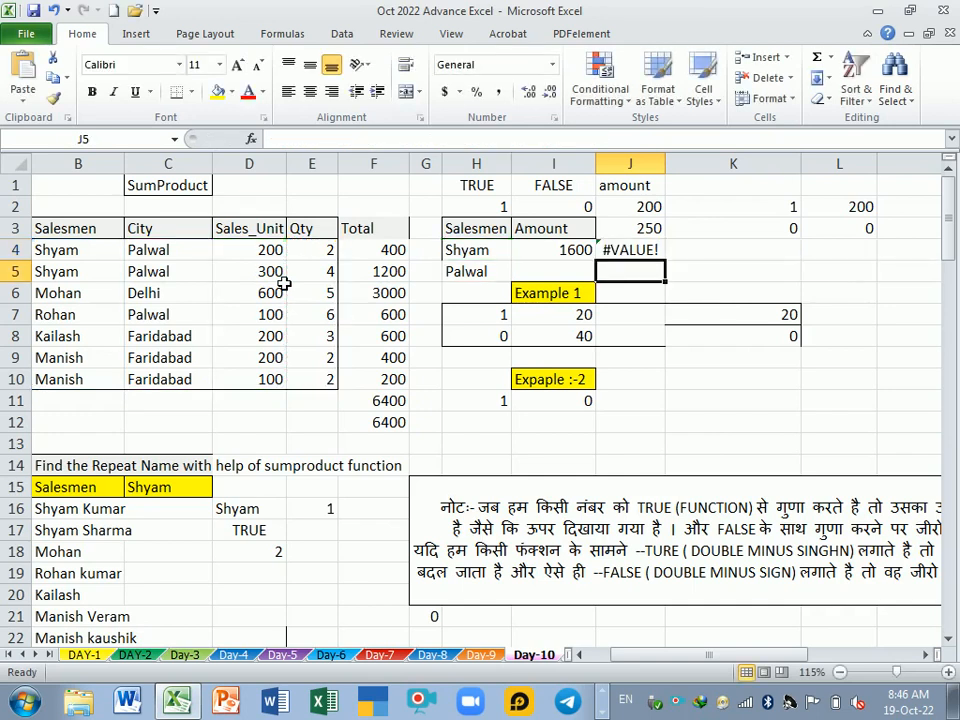
Try to add a closing parenthesis after E4:E10 in J4's formula
double_click(620, 256)
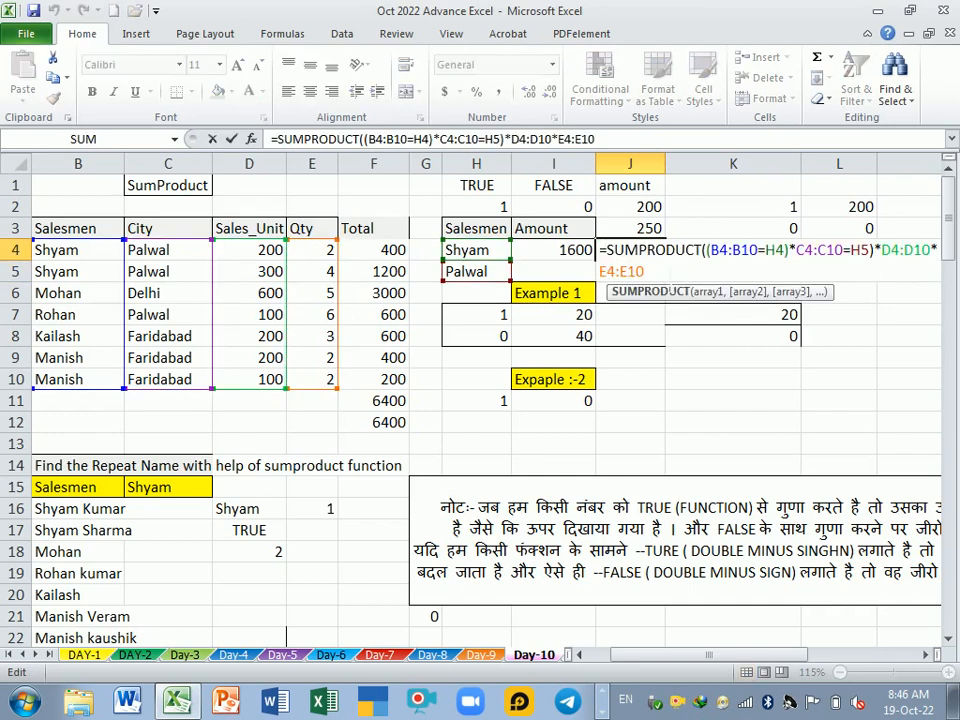
click(656, 273)
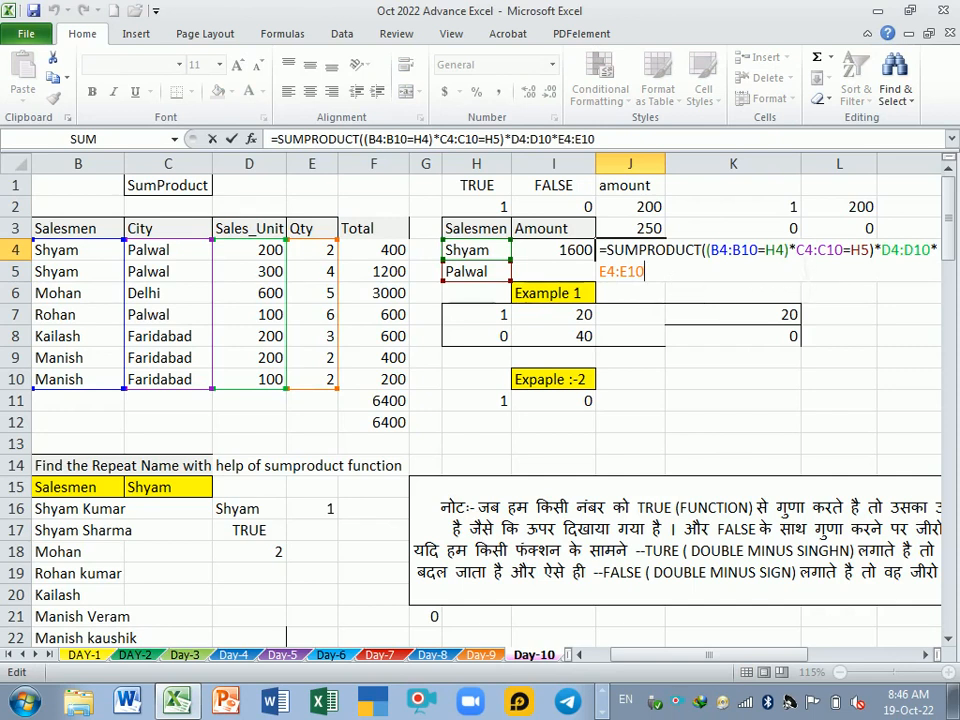
text())
key(Return)
key(Return)
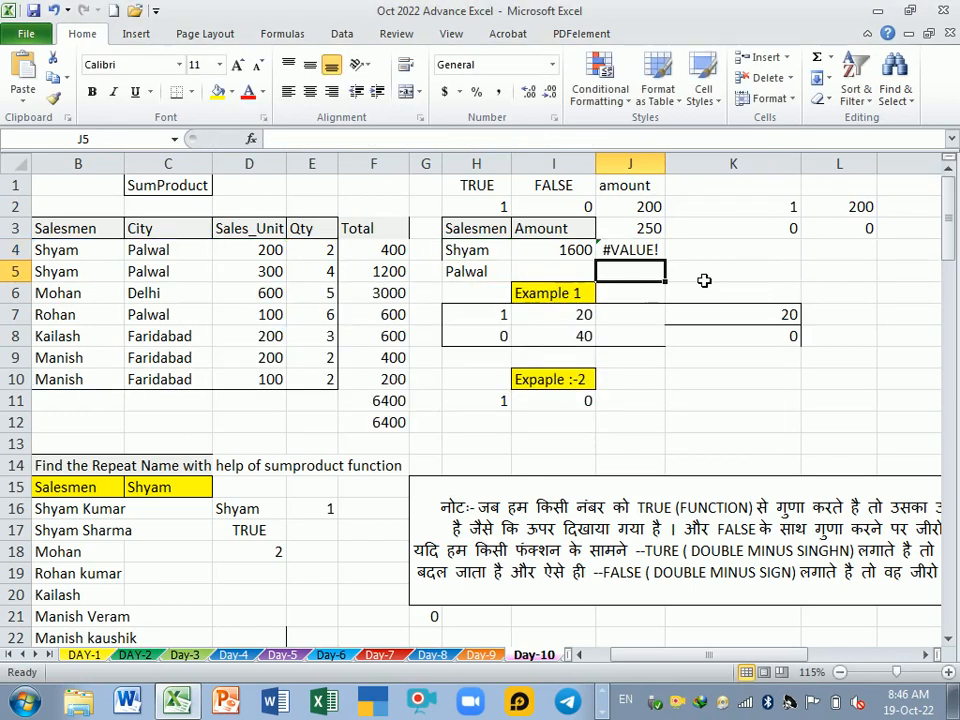
Insert an opening parenthesis before C4:C10 in J4's formula so the city condition is enclosed as (C4:C10=H5), accepting the closing-parenthesis correction
key(Up)
key(F2)
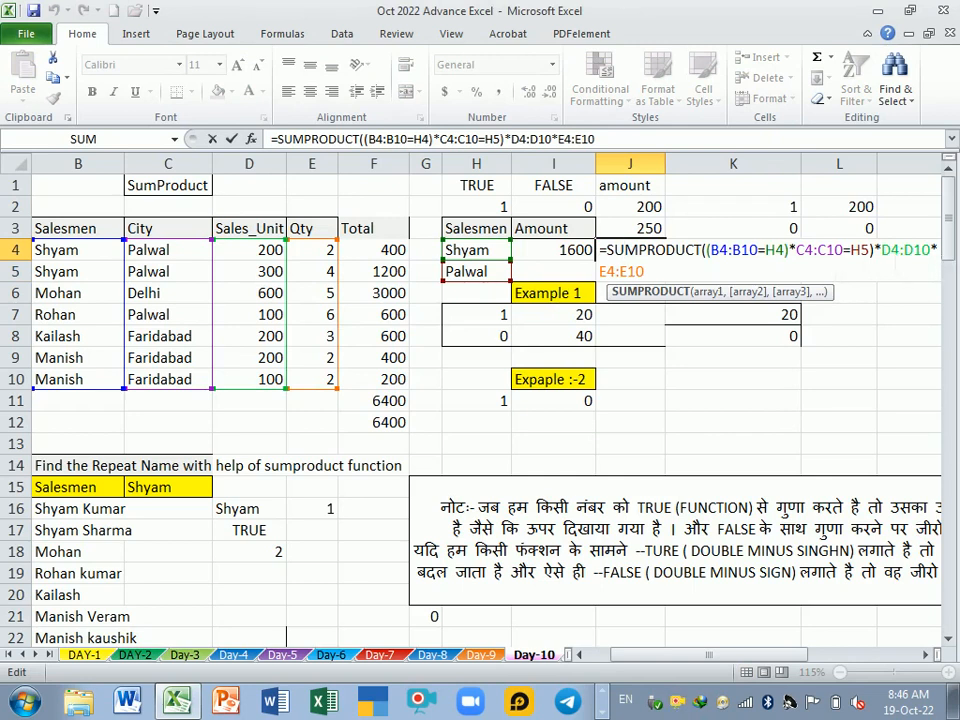
drag(881, 250, 922, 250)
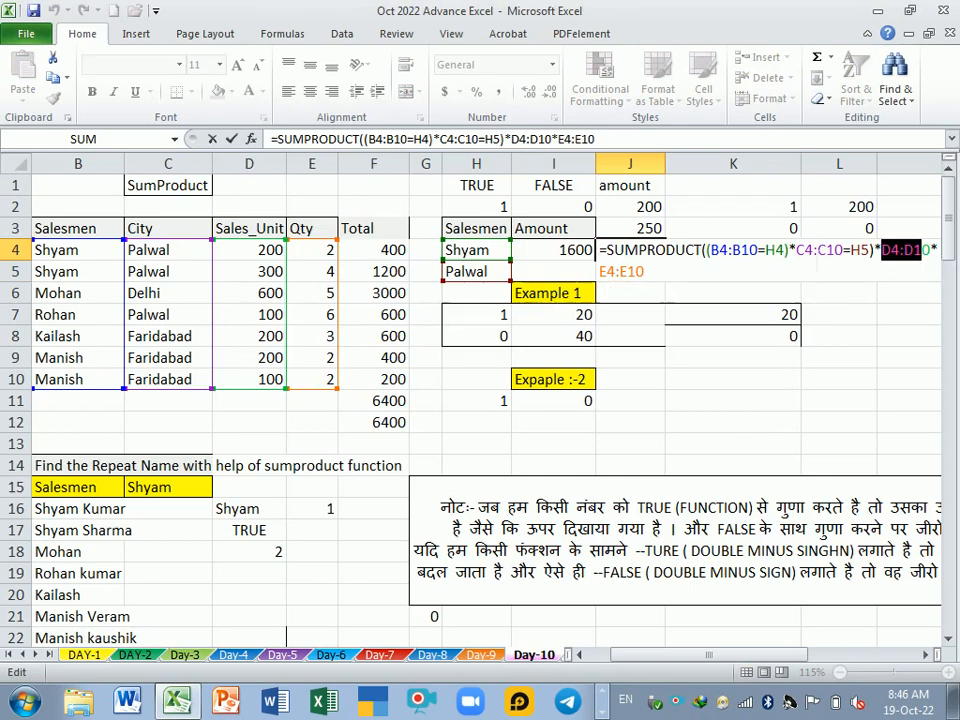
click(797, 250)
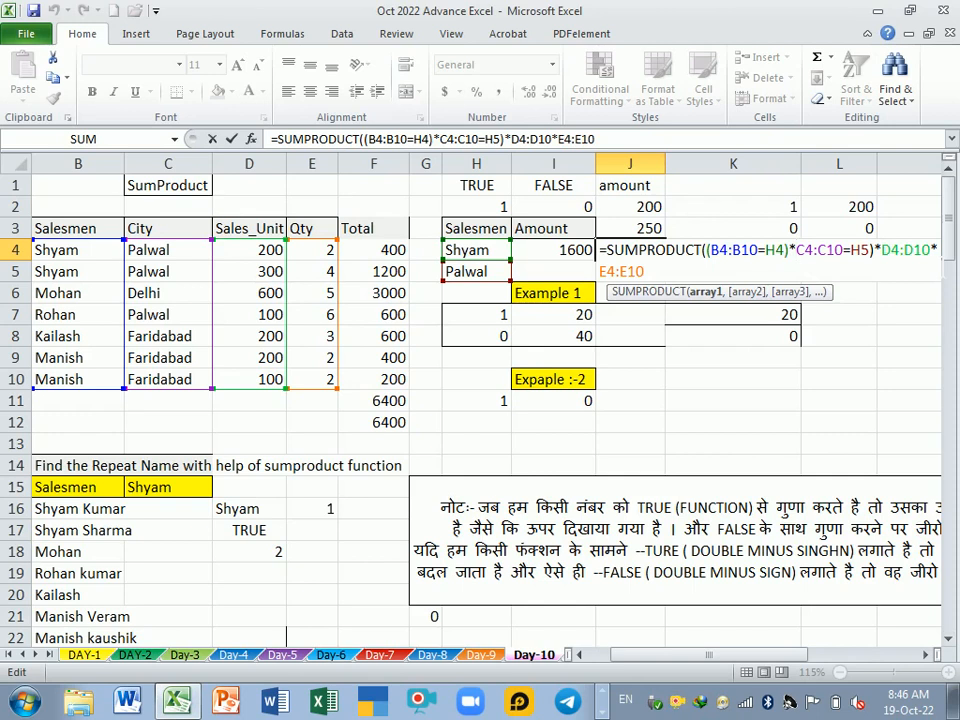
text(()
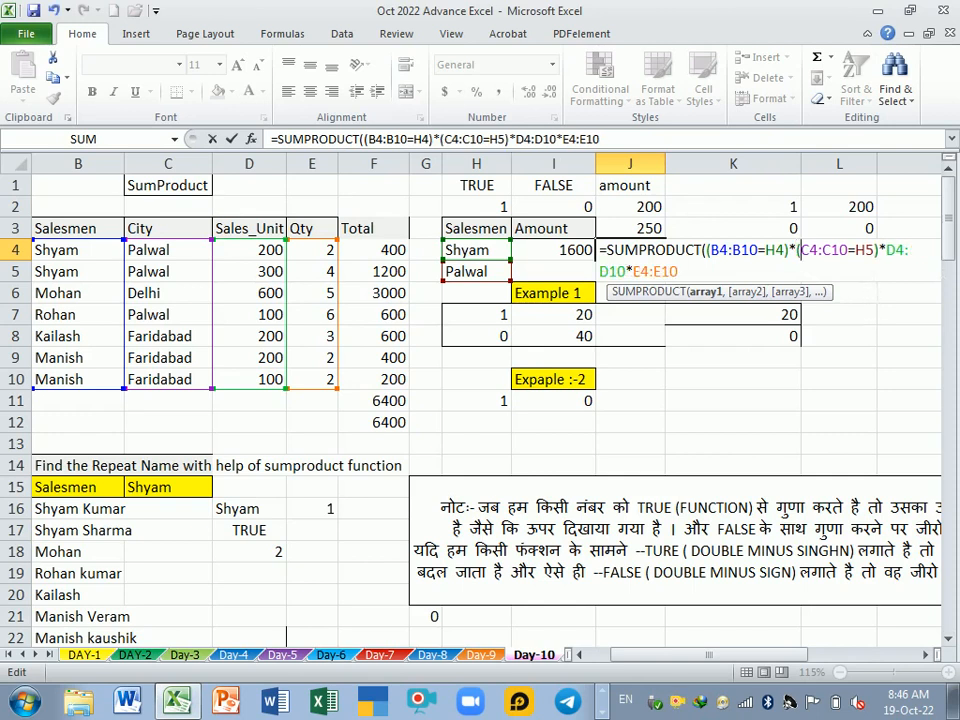
key(Return)
key(Return)
Review the ranges and parentheses of J4's corrected formula, and select the result cell
key(Up)
key(F2)
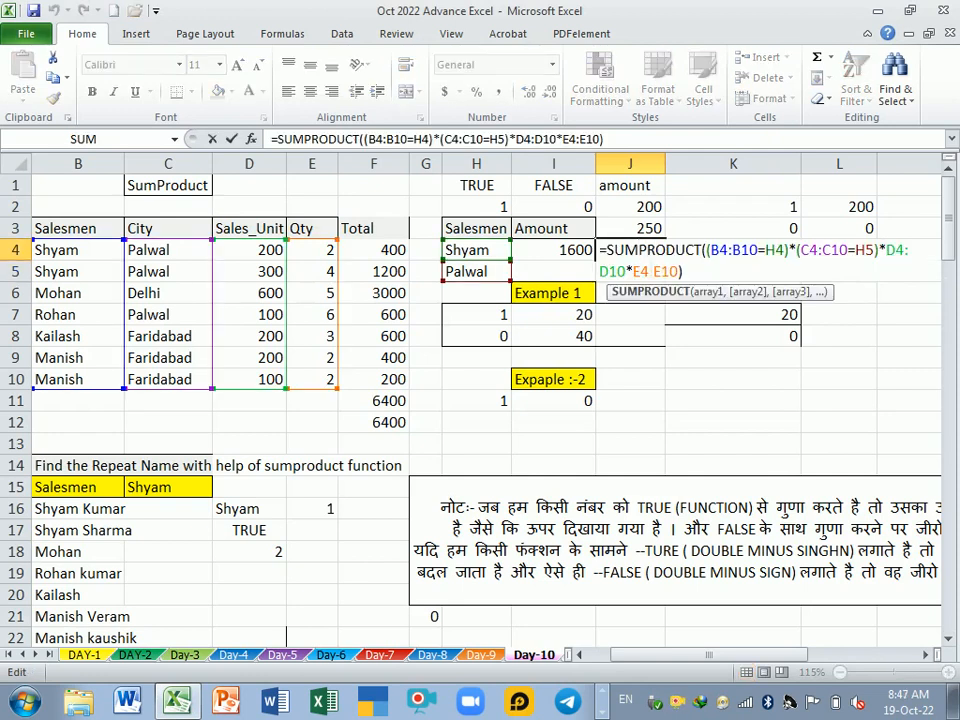
click(705, 275)
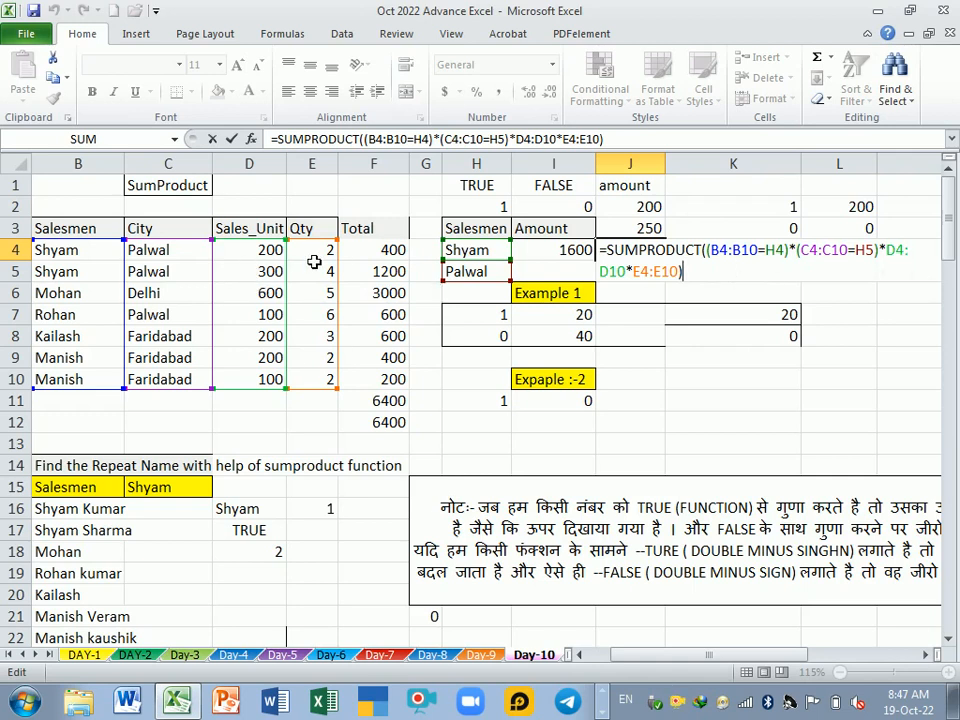
key(Return)
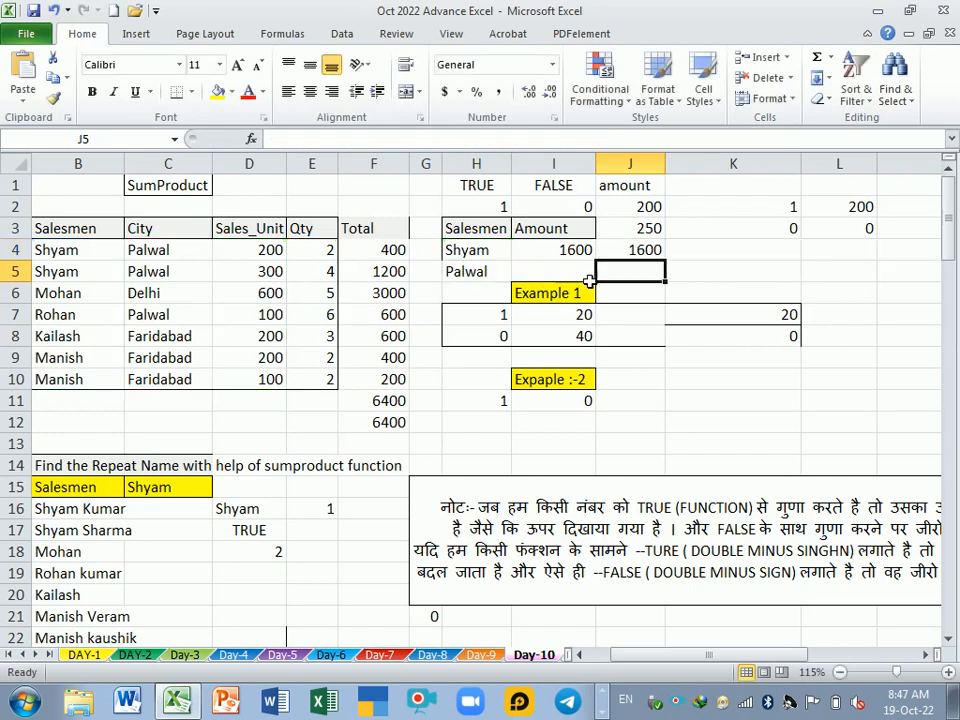
click(658, 253)
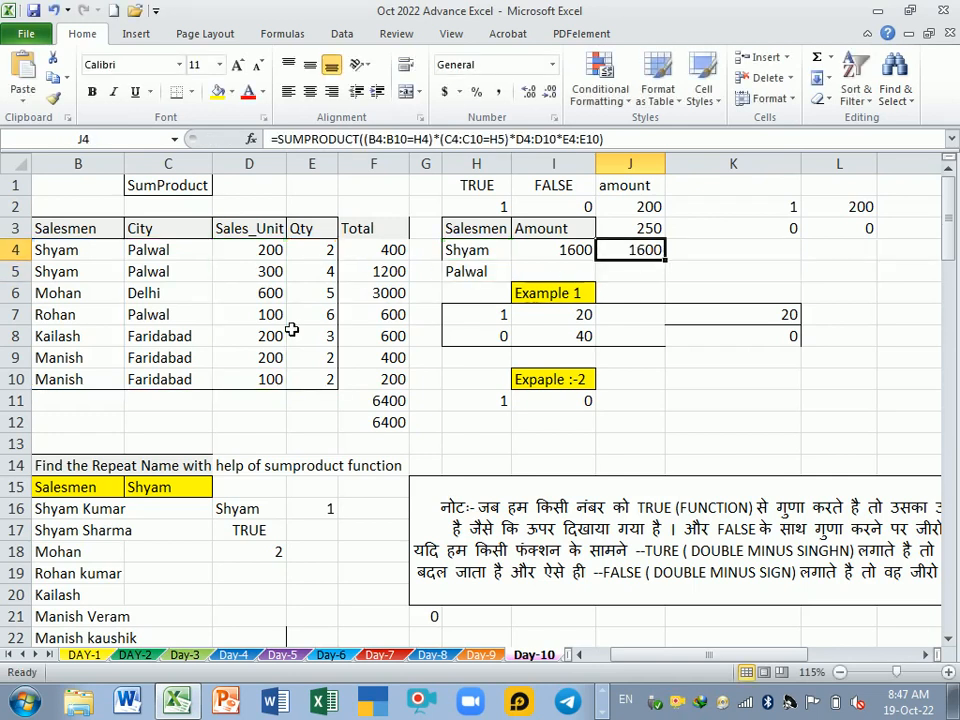
Fill the salesman's name from B5 down to B6 and the city Palwal from C5 down to C6
click(100, 293)
click(90, 277)
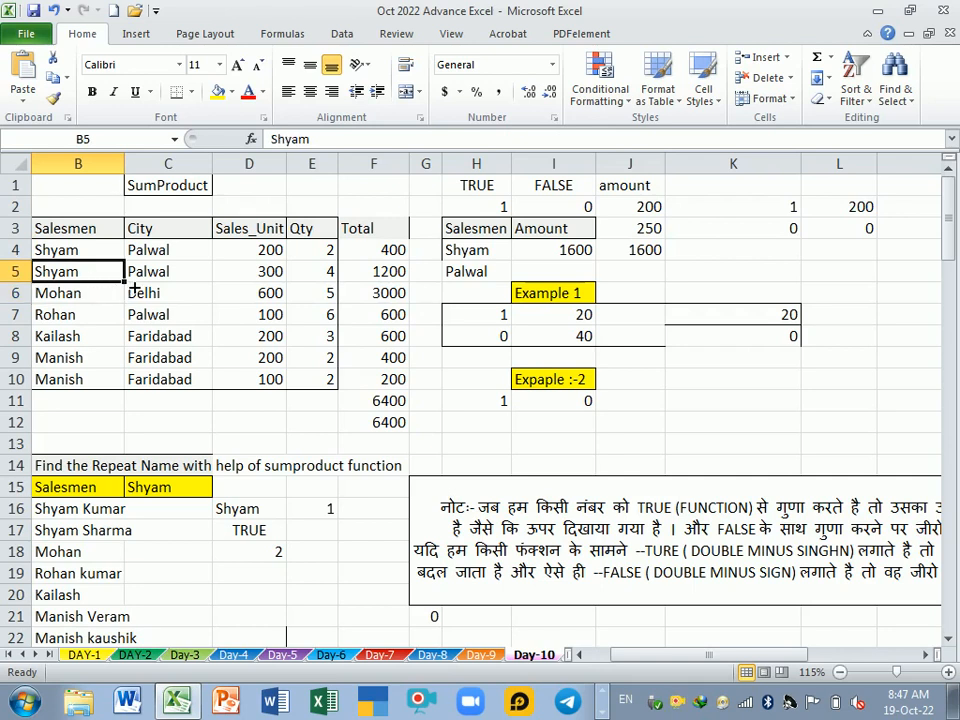
drag(124, 282, 131, 300)
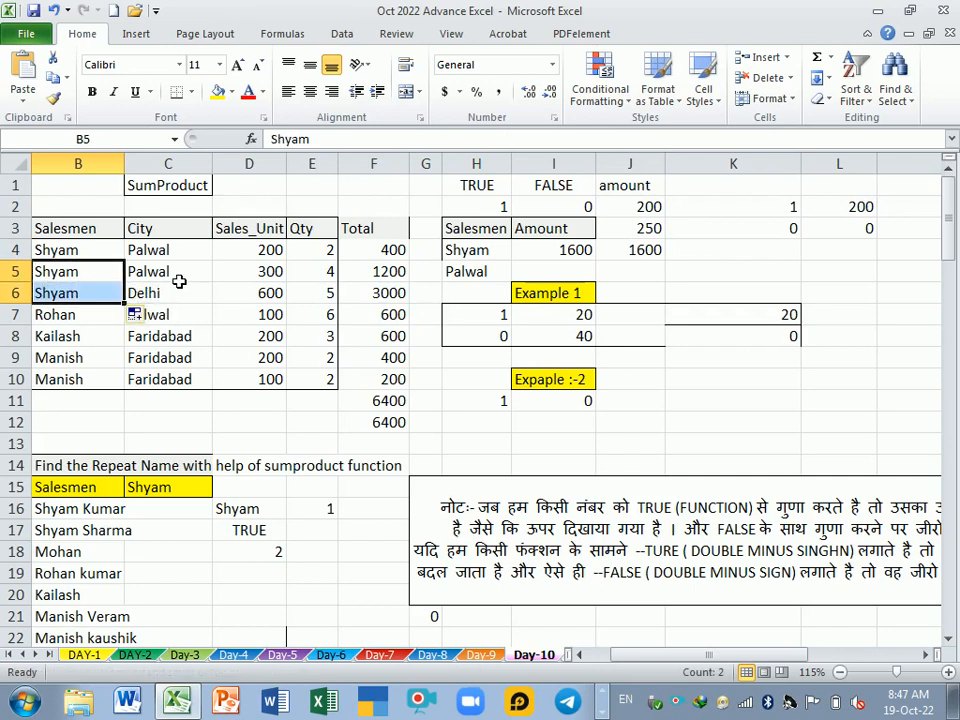
click(182, 274)
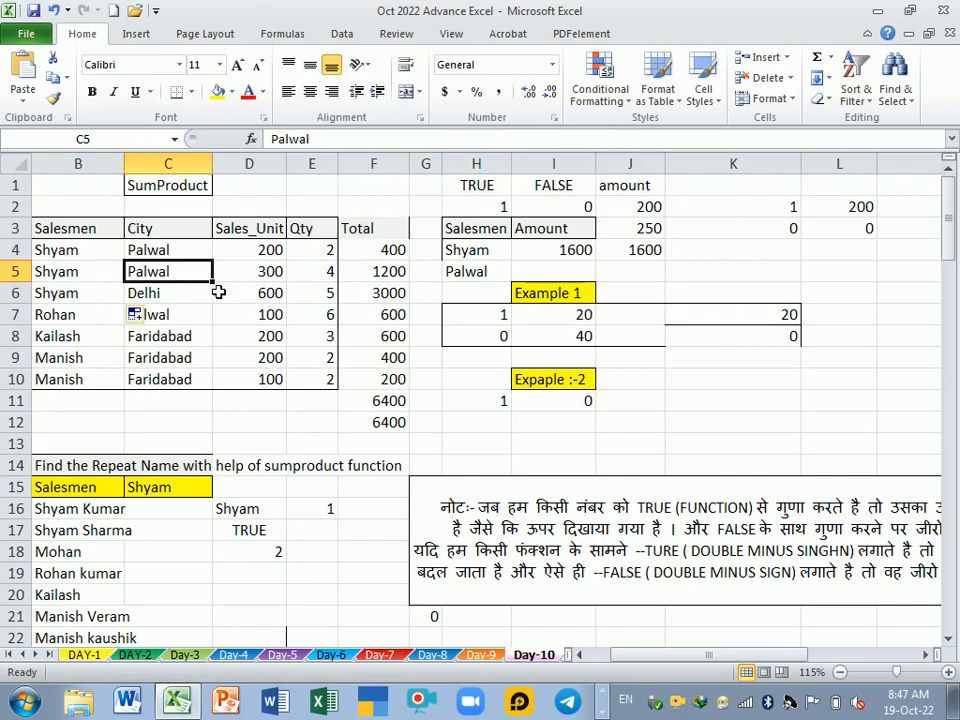
drag(212, 283, 218, 302)
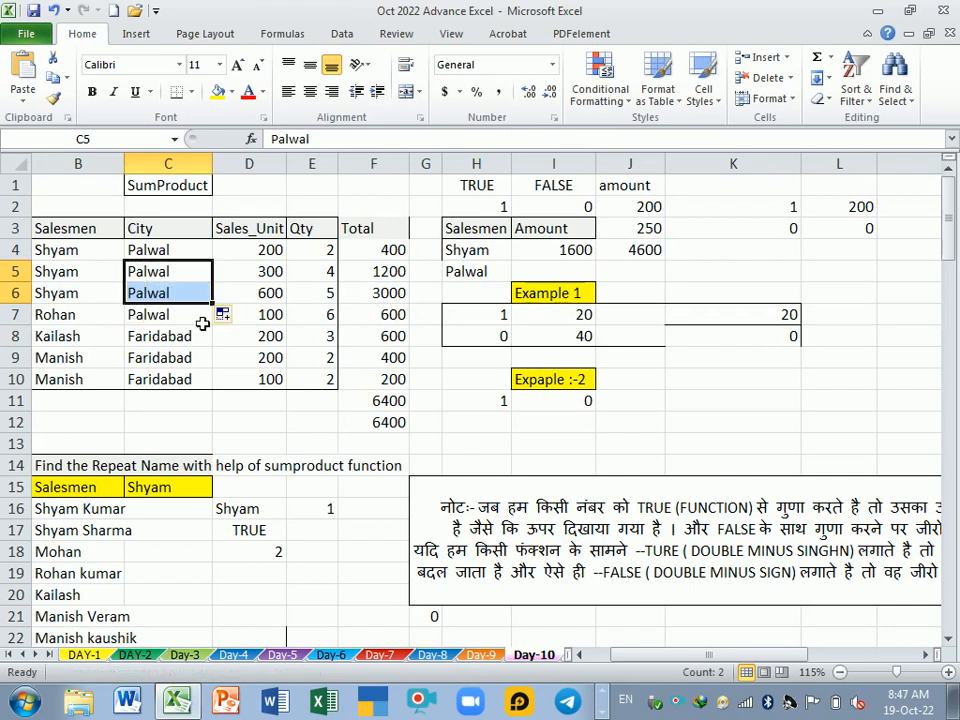
Check J4's conditional total against the salesman criterion in H4 and the city criterion in H5
click(655, 257)
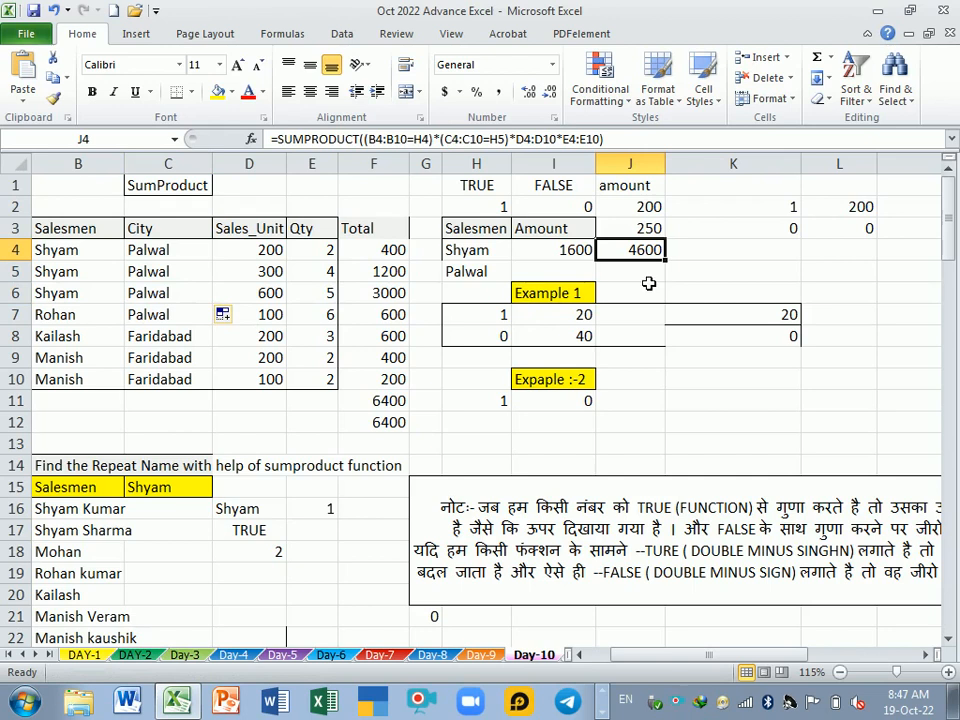
click(650, 280)
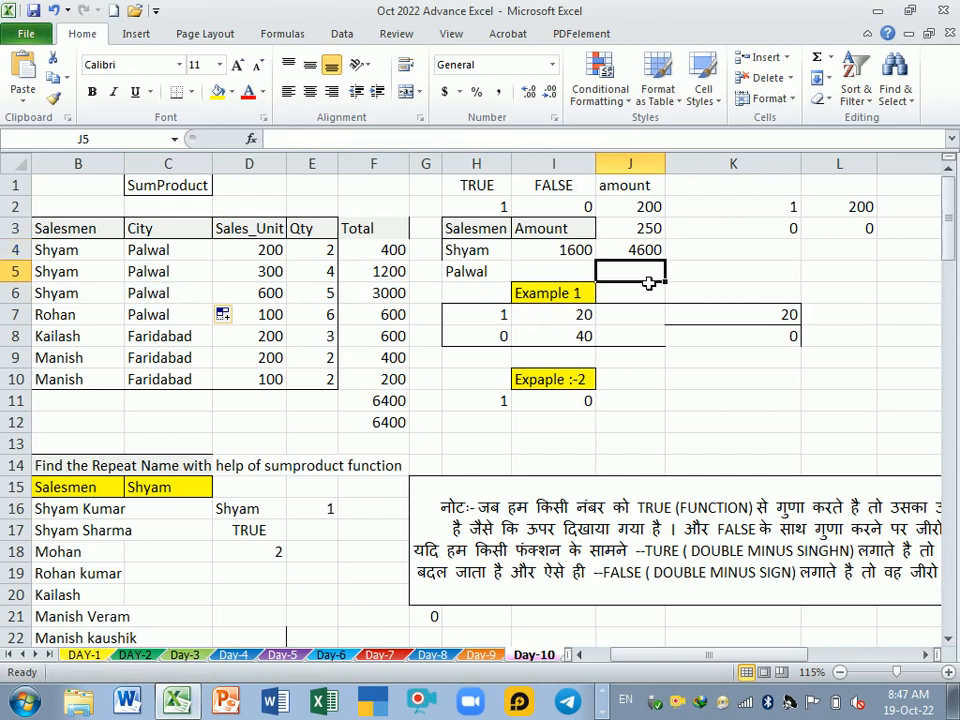
click(643, 247)
click(645, 272)
click(640, 250)
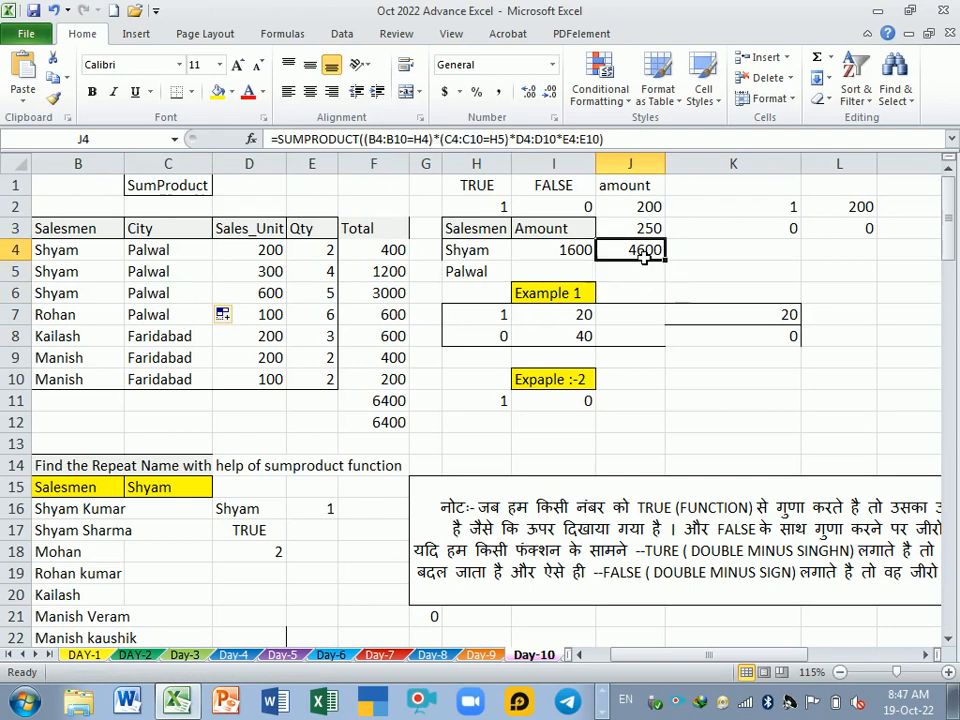
click(487, 252)
click(492, 276)
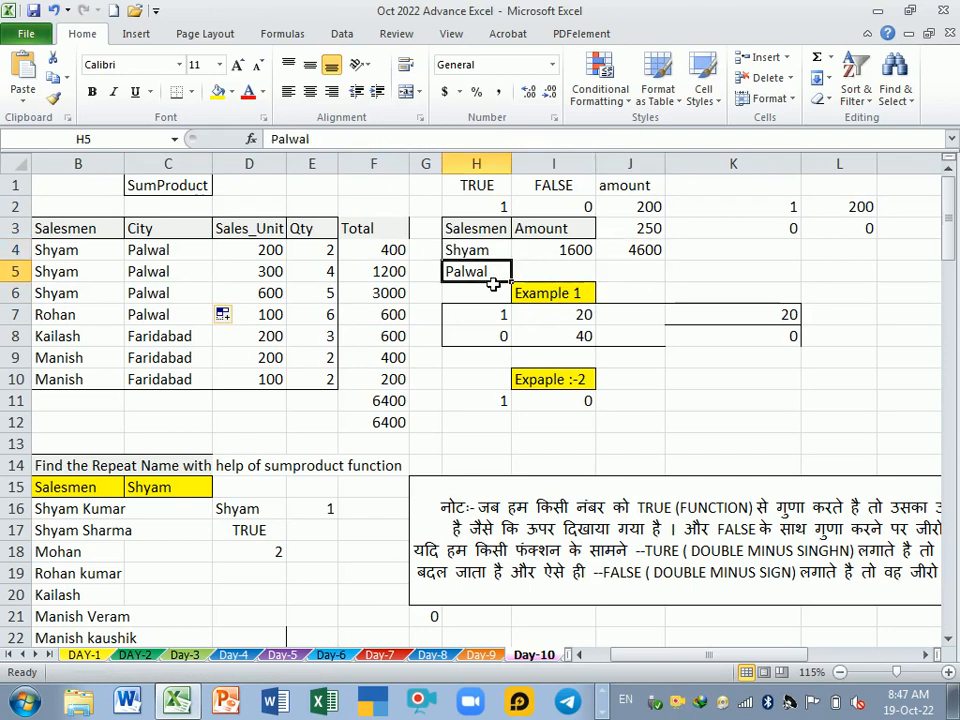
Start a SUMPRODUCT formula in K4 whose first array is the double-minus salesman condition --(B4:B10=H4
click(684, 274)
click(688, 252)
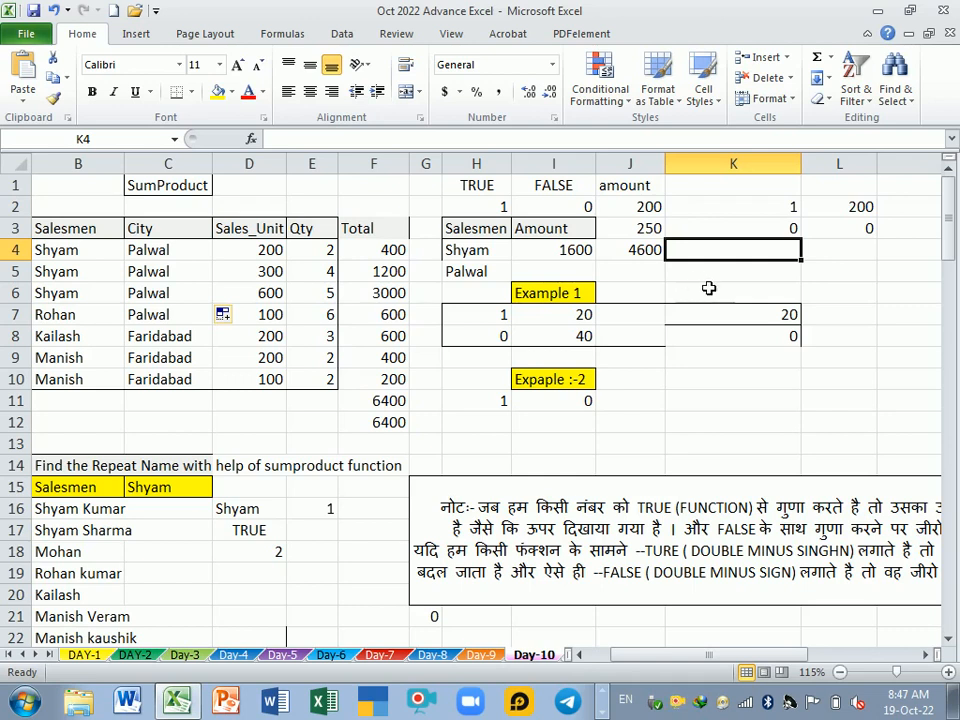
click(706, 280)
click(712, 252)
text(=SUMP)
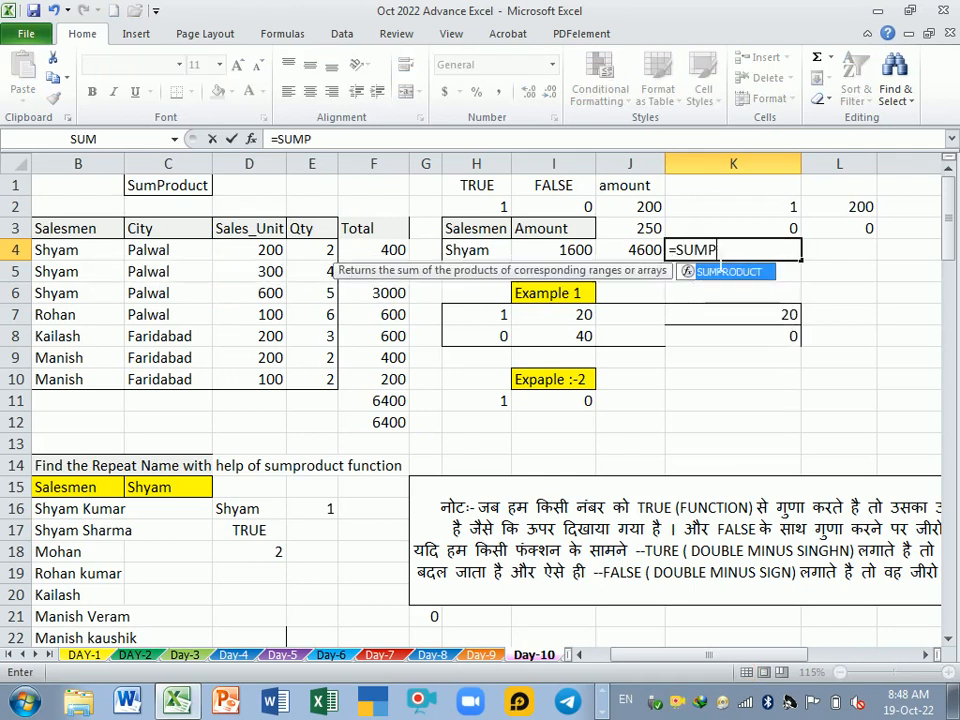
key(Tab)
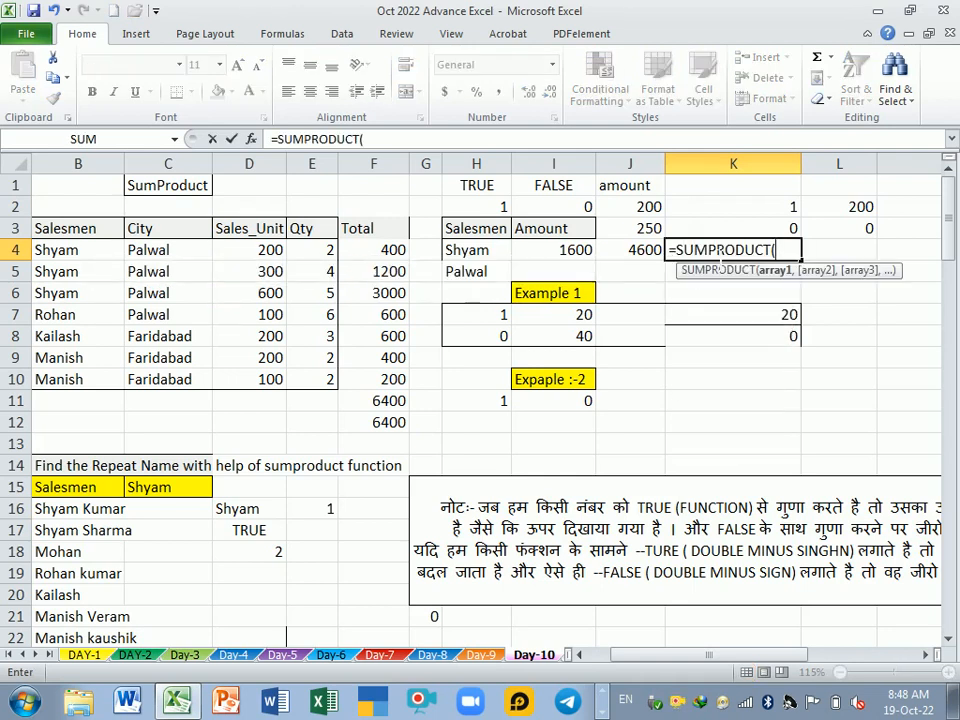
text(-0-)
key(BackSpace)
key(BackSpace)
text(-()
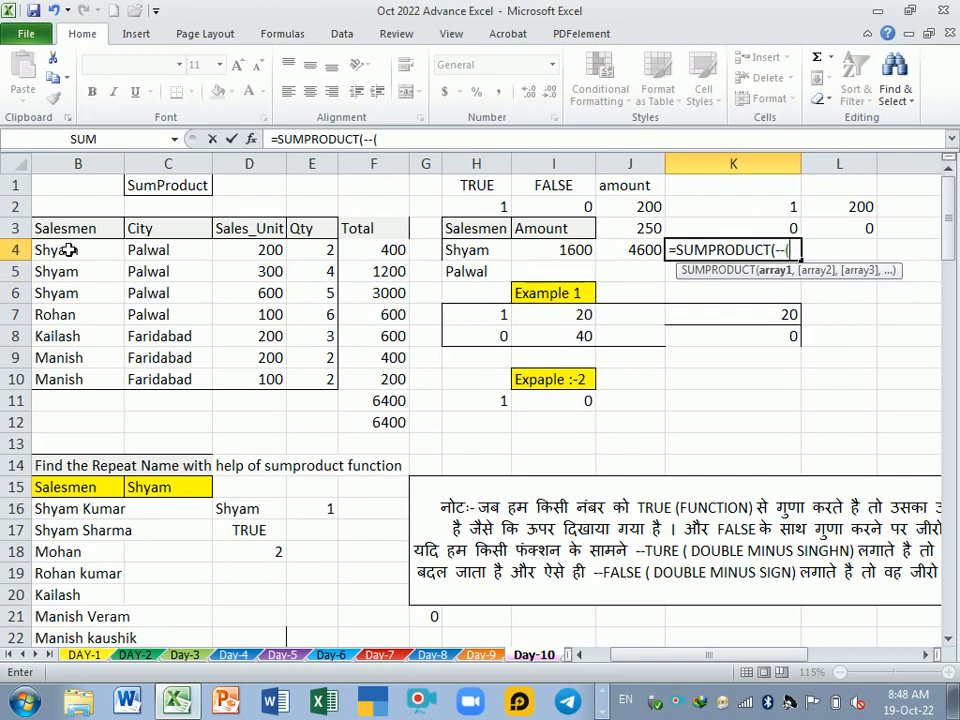
drag(66, 250, 100, 381)
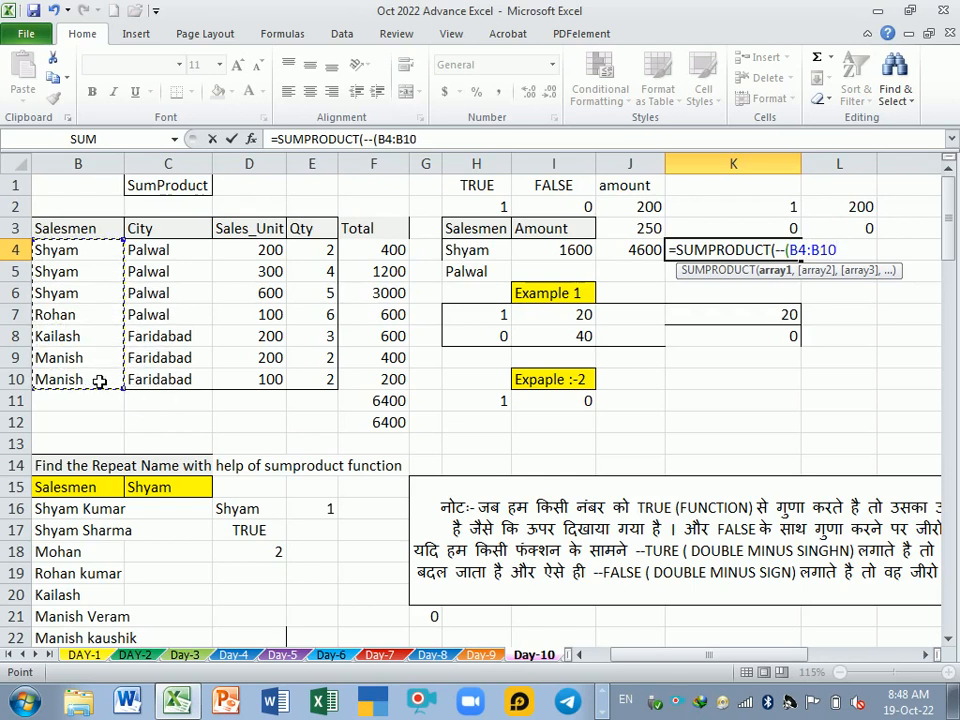
text(=)
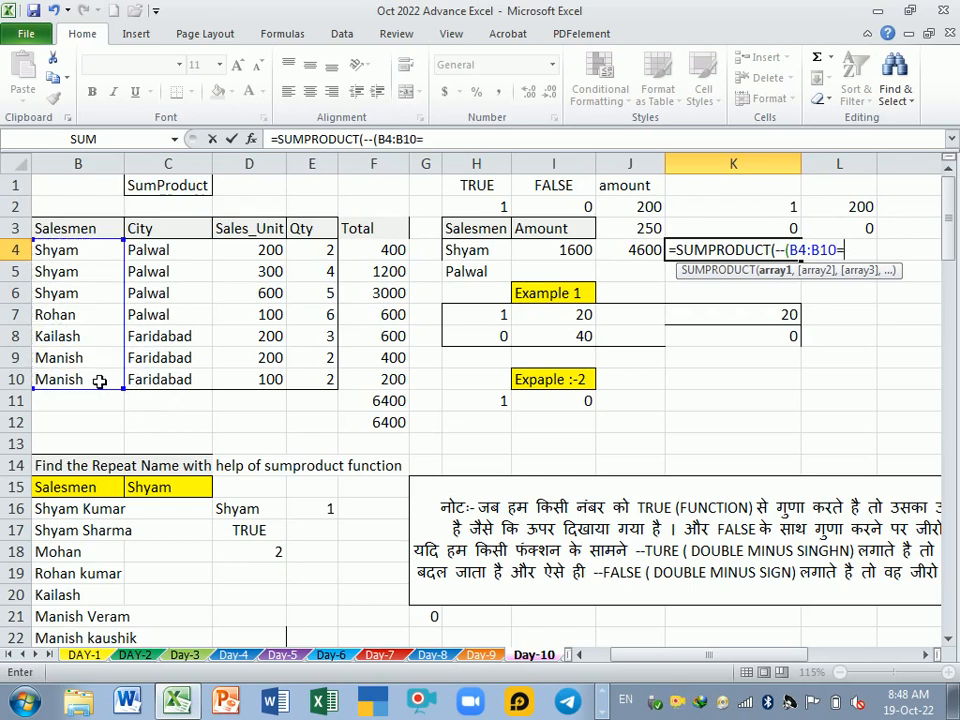
click(475, 258)
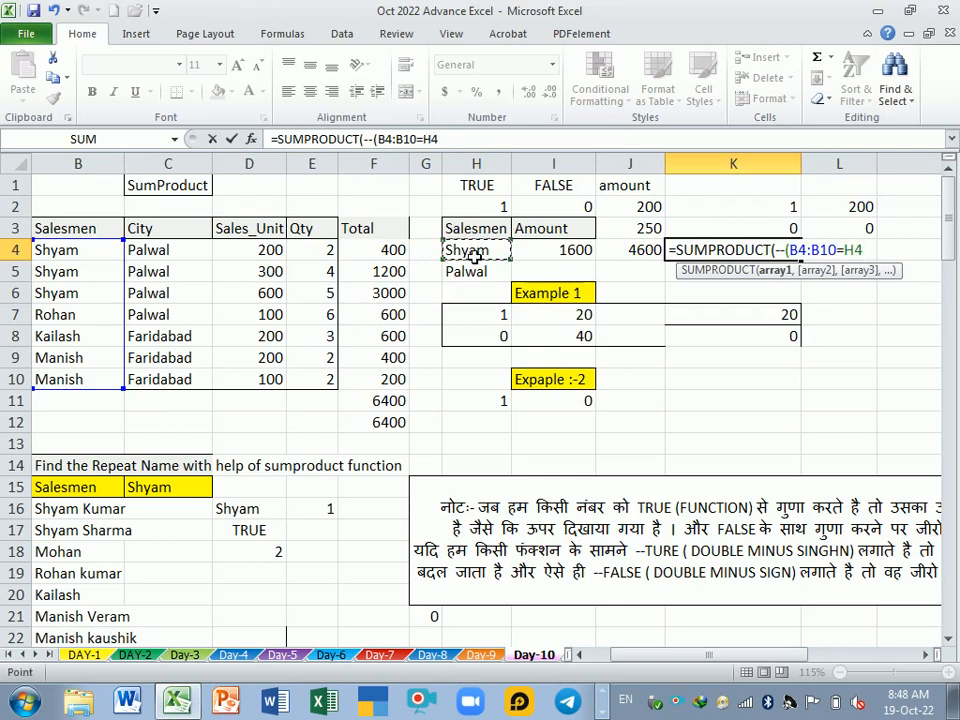
Close K4's salesman condition and add the double-minus city condition --(C4:C10=H5) as the second array
text(),--()
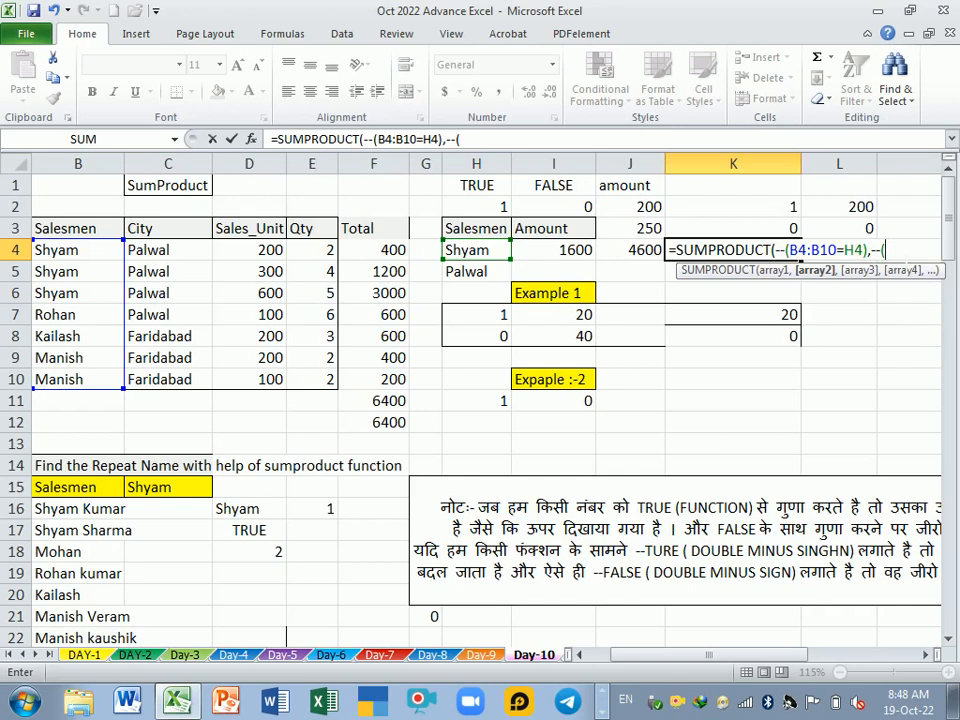
drag(161, 245, 175, 378)
text(=)
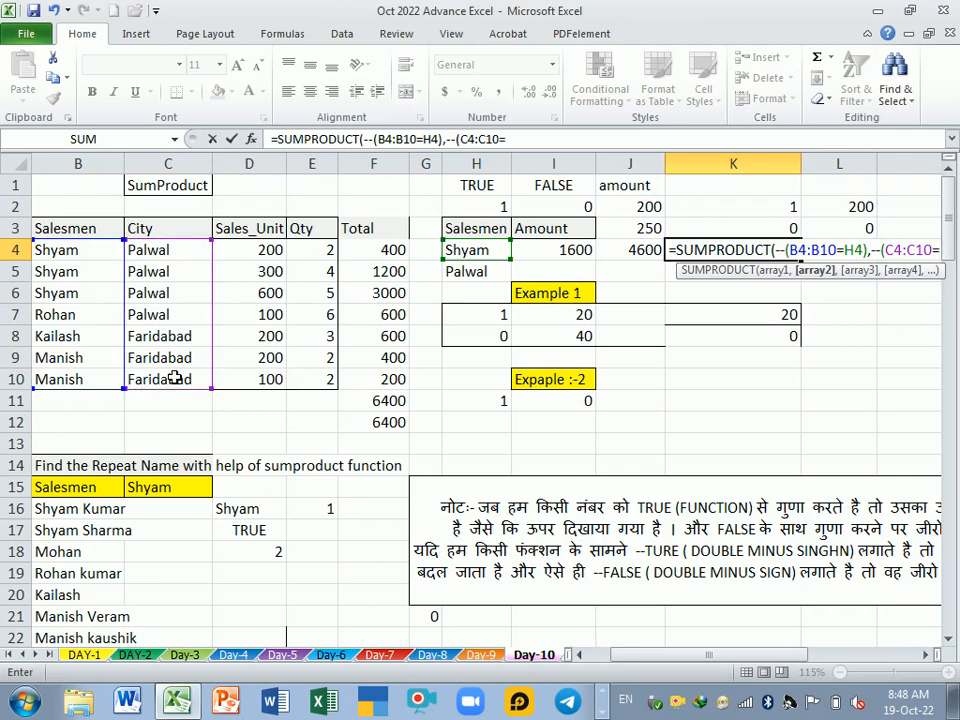
click(490, 279)
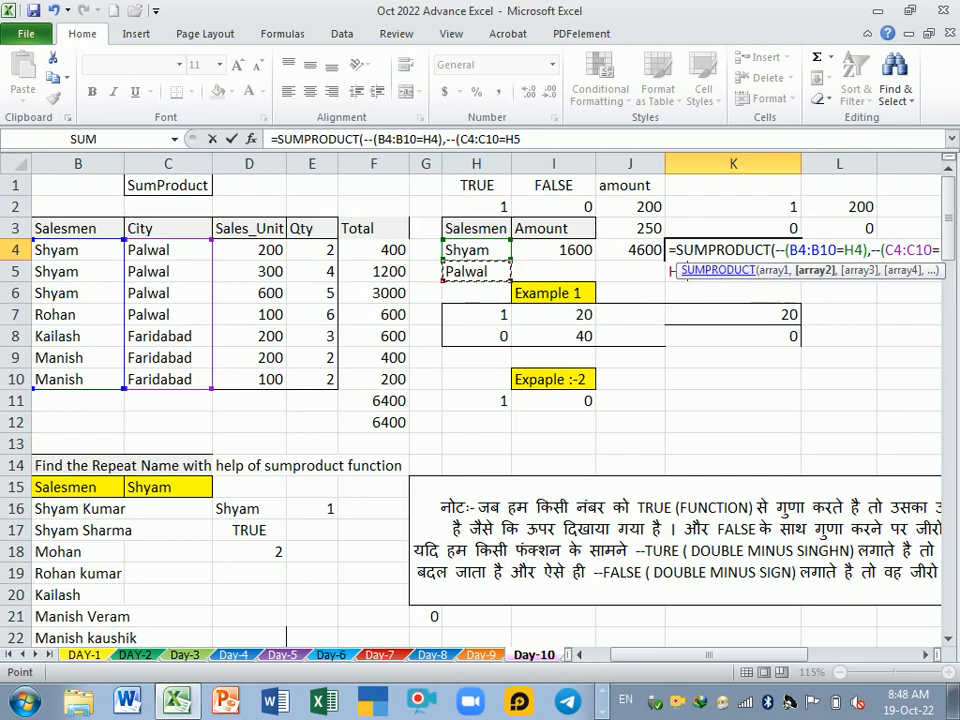
drag(862, 288, 739, 420)
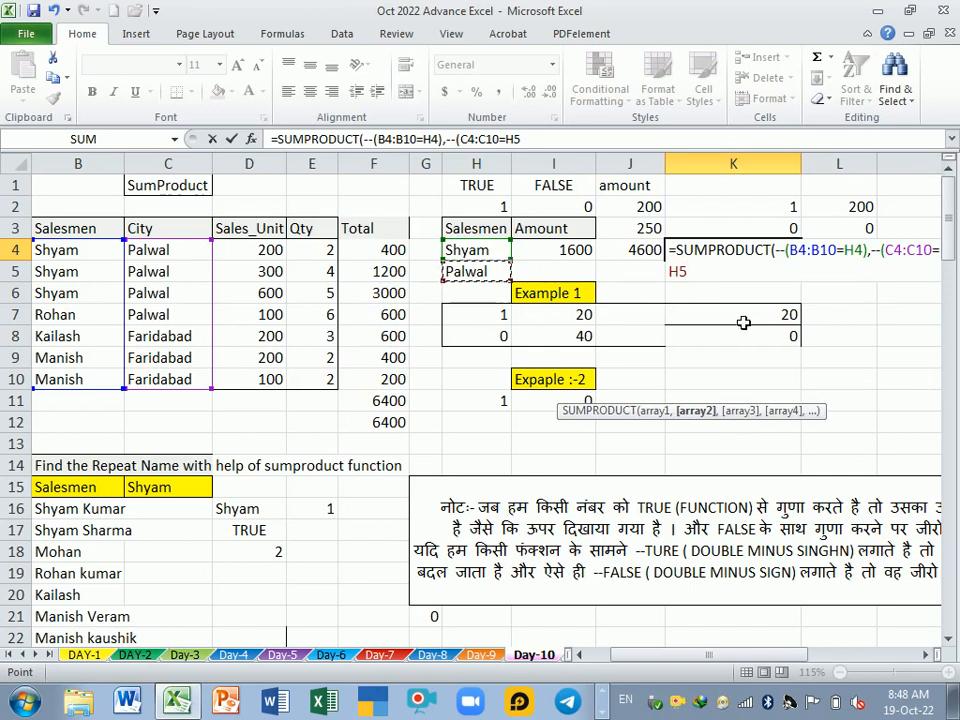
text(),)
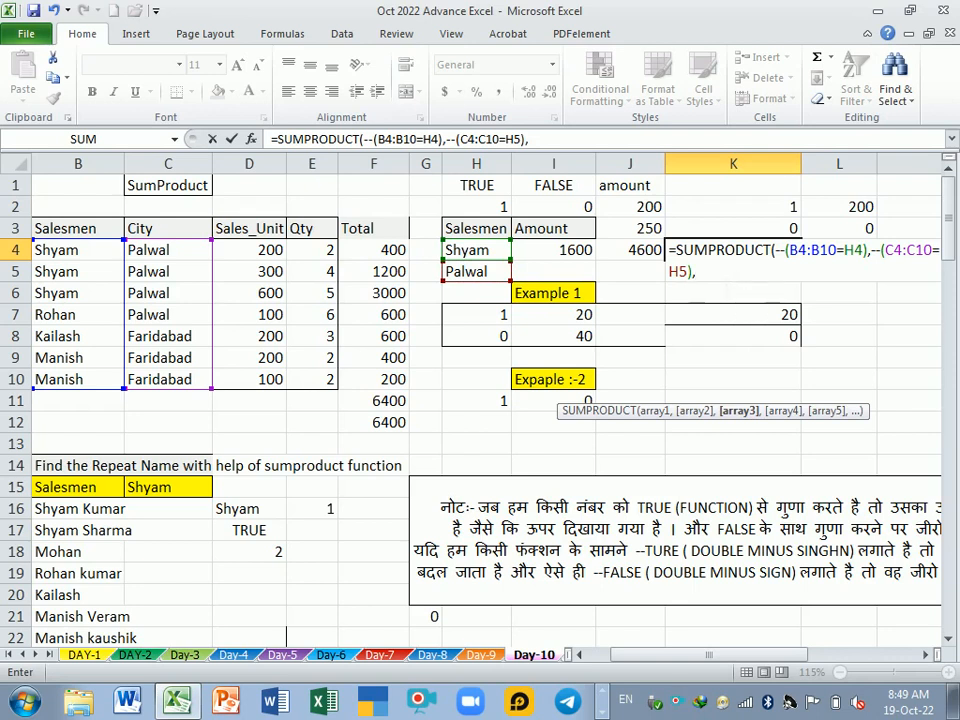
Complete K4's SUMPRODUCT with D4:D10 and E4:E10 as the last two arrays, and review the finished formula
drag(251, 249, 264, 382)
text(,)
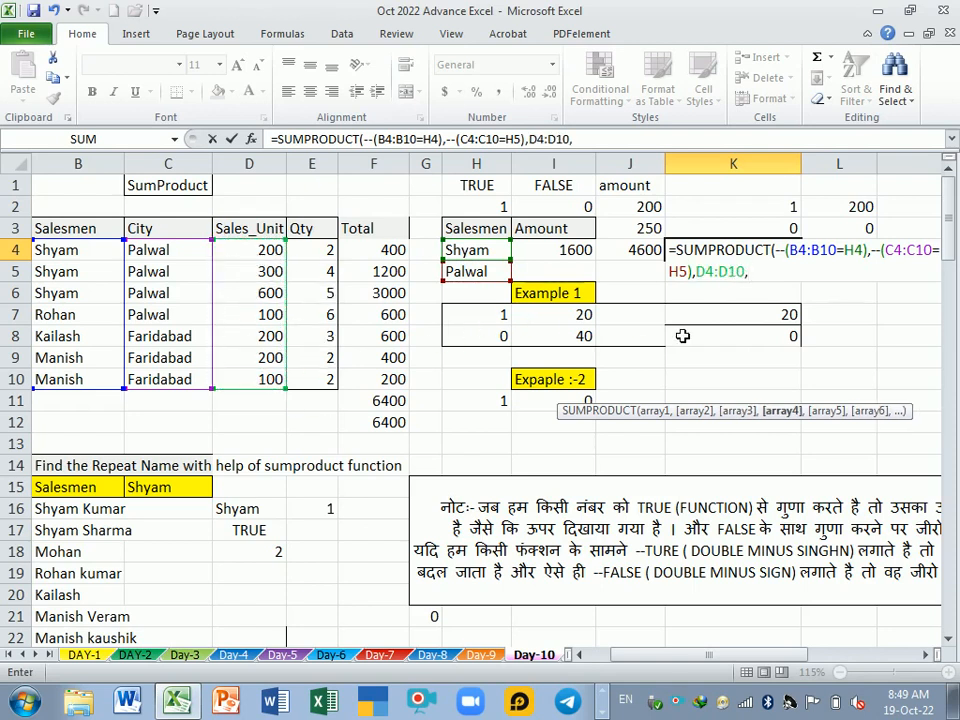
drag(322, 250, 327, 381)
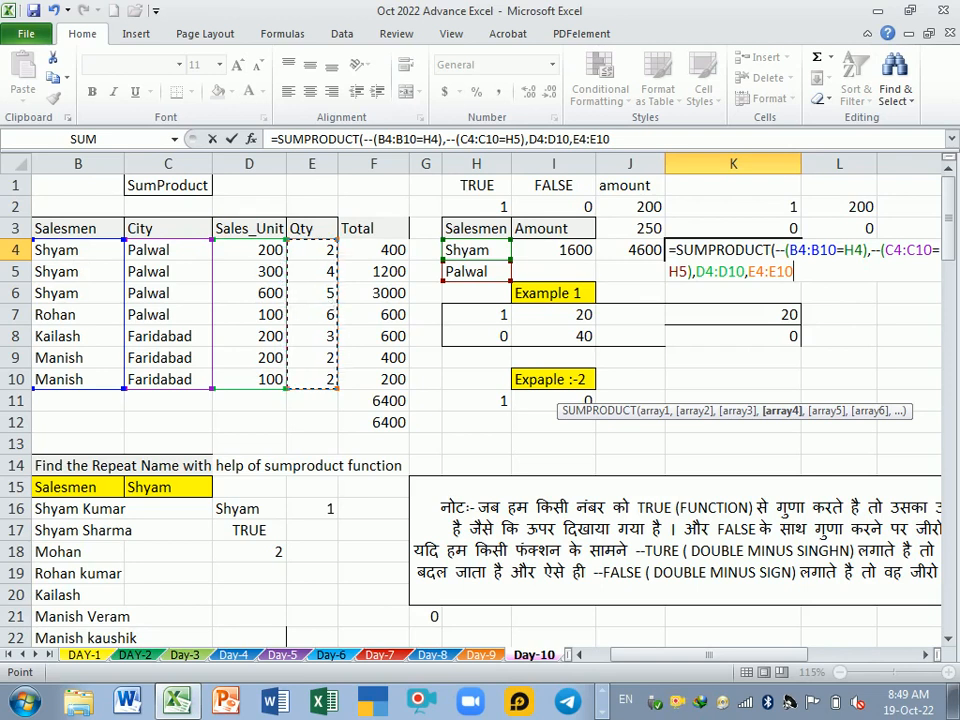
key(Return)
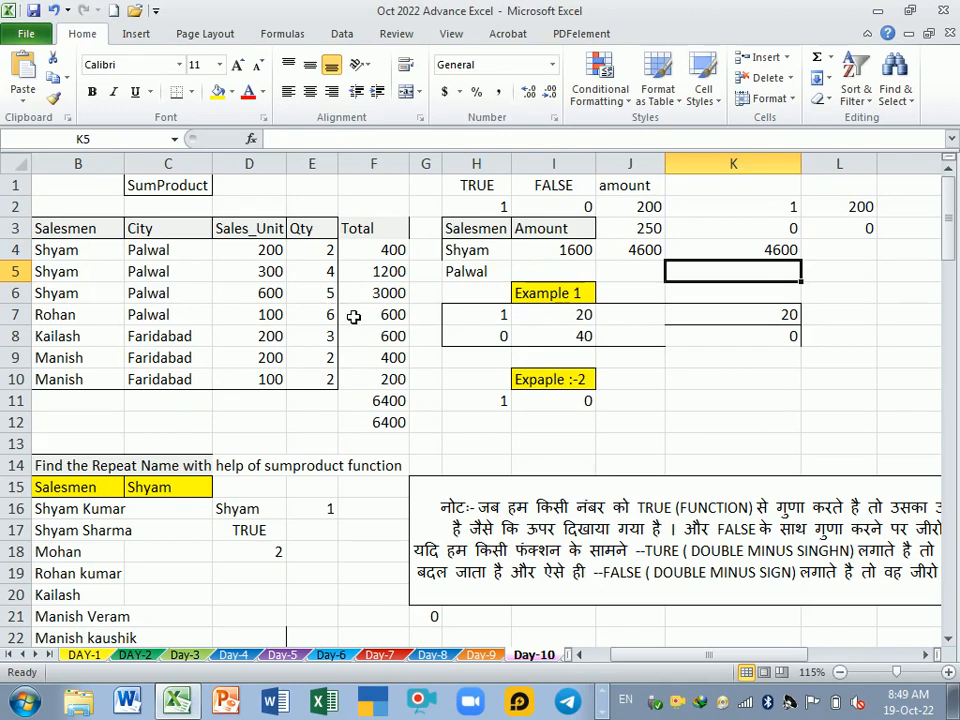
double_click(736, 253)
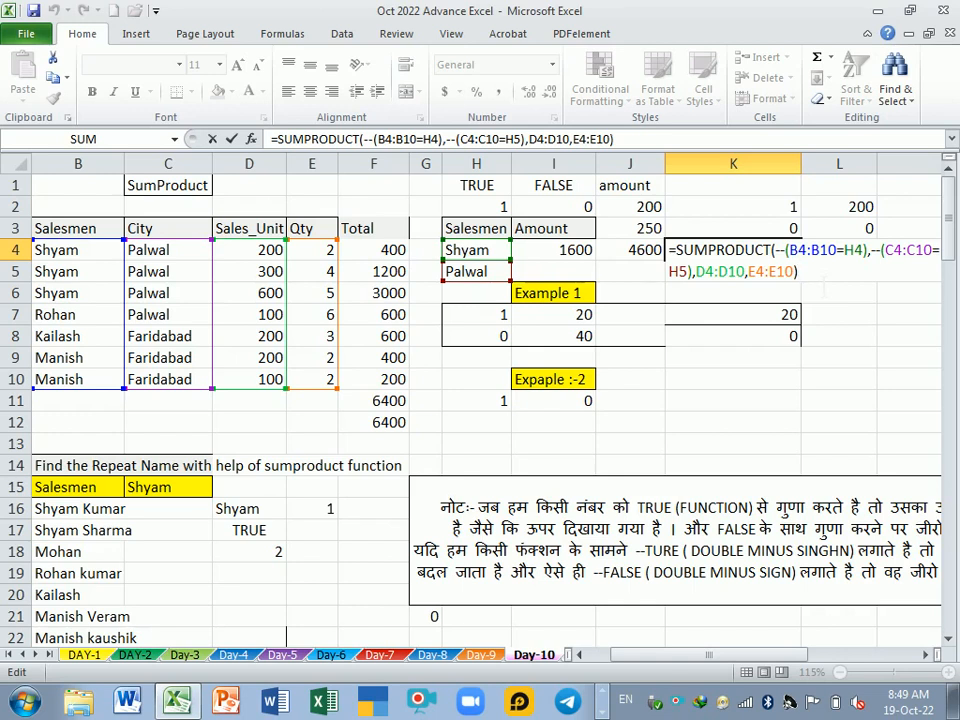
key(Return)
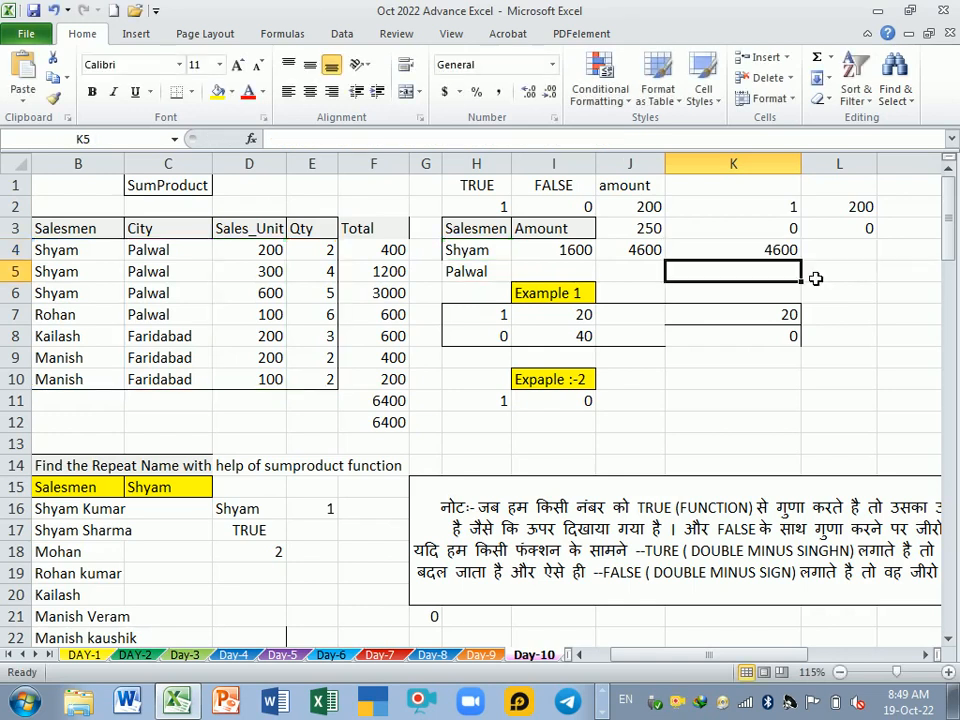
Replace the salesman criterion in H4 with the name from B7, and check the unit and quantity figures in row 7
click(62, 318)
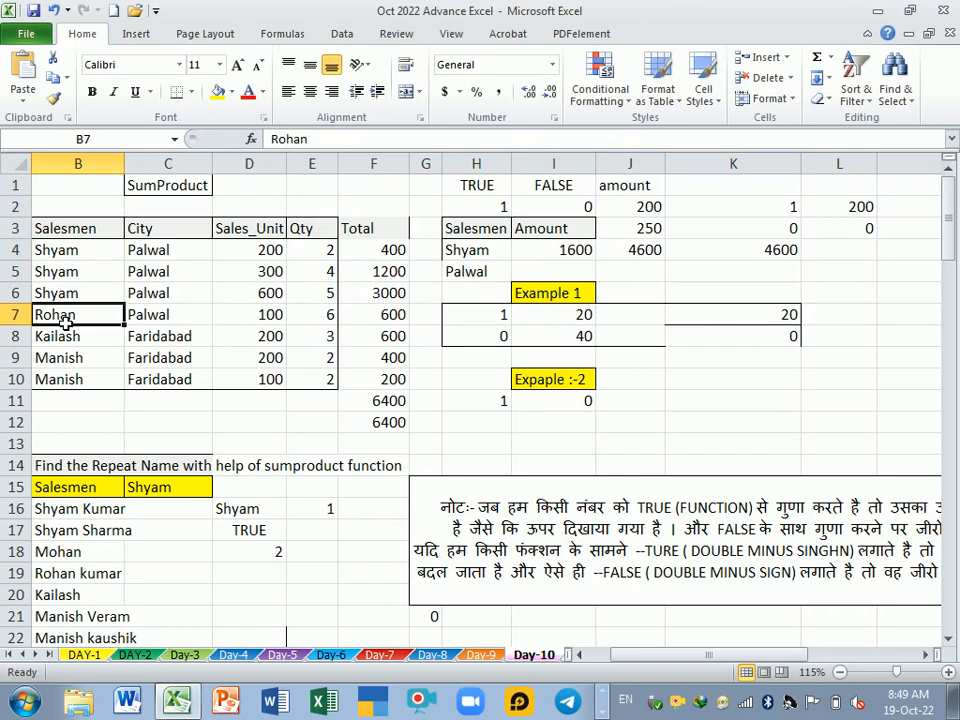
key(ctrl+c)
click(484, 251)
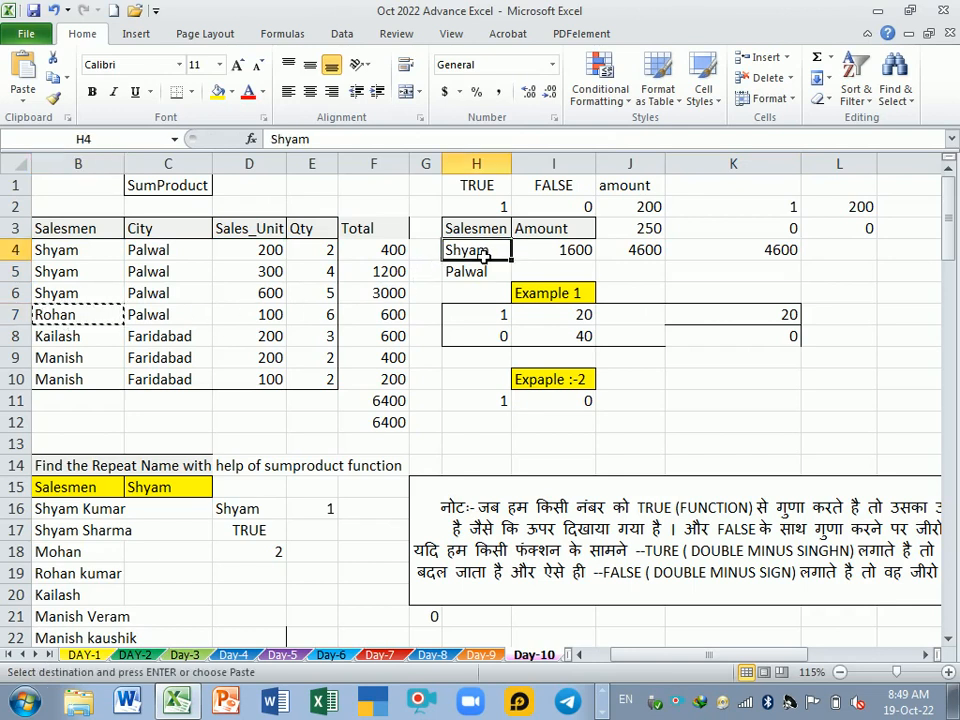
key(ctrl+v)
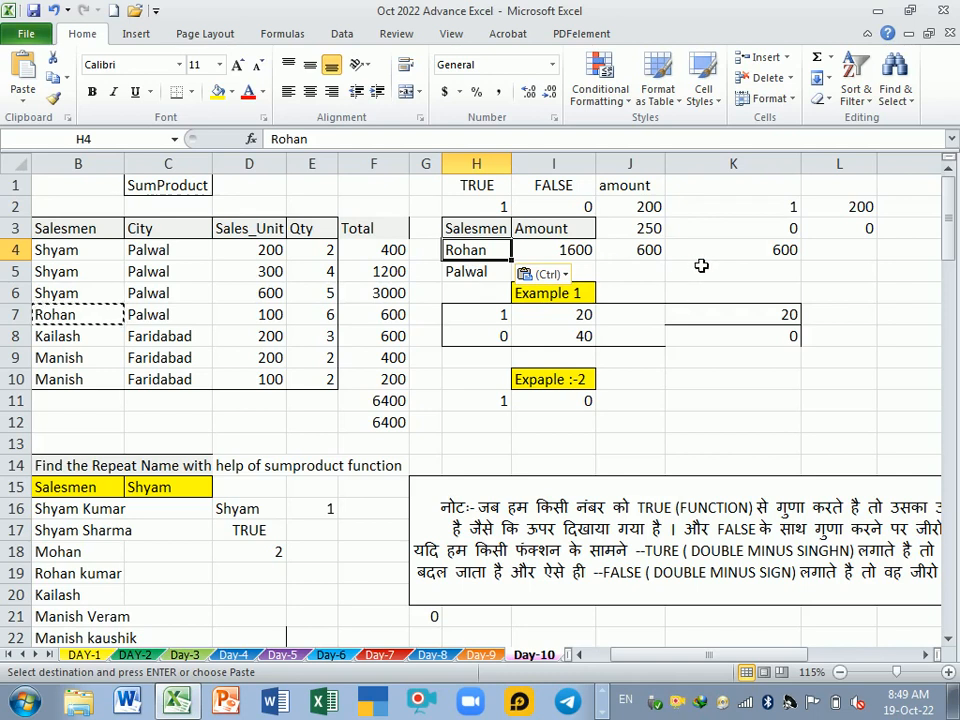
click(117, 318)
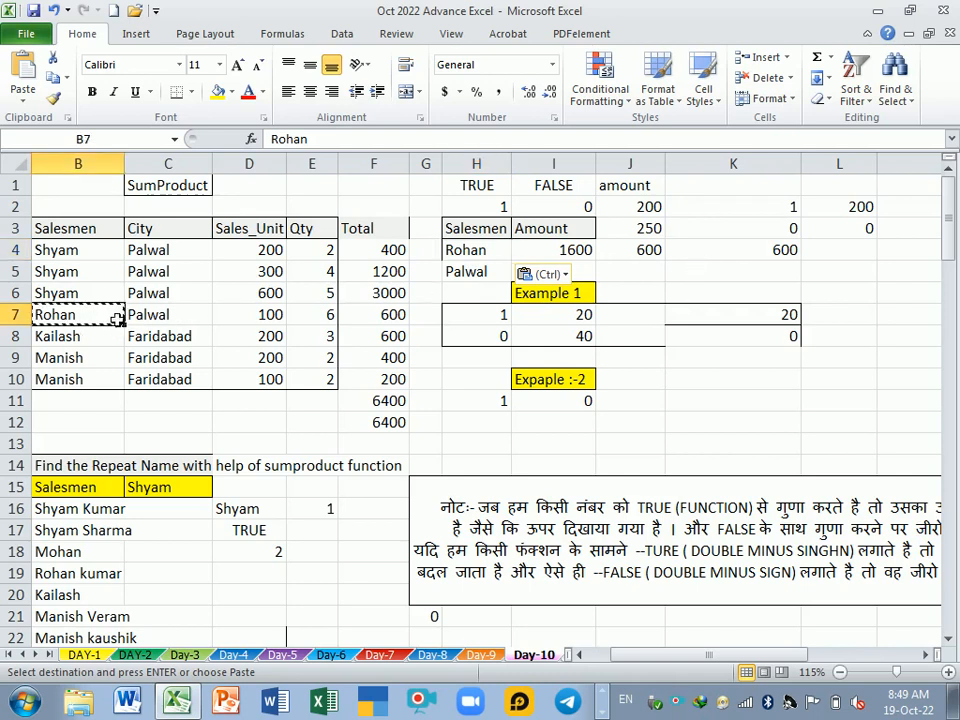
drag(117, 318, 300, 320)
click(272, 318)
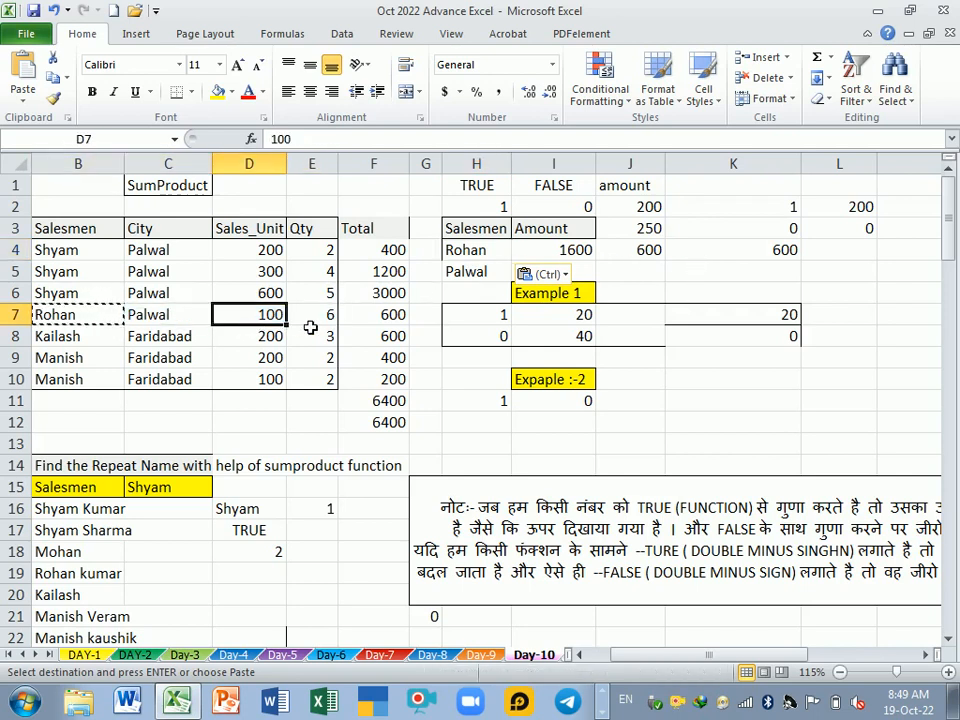
key(Right)
key(Left)
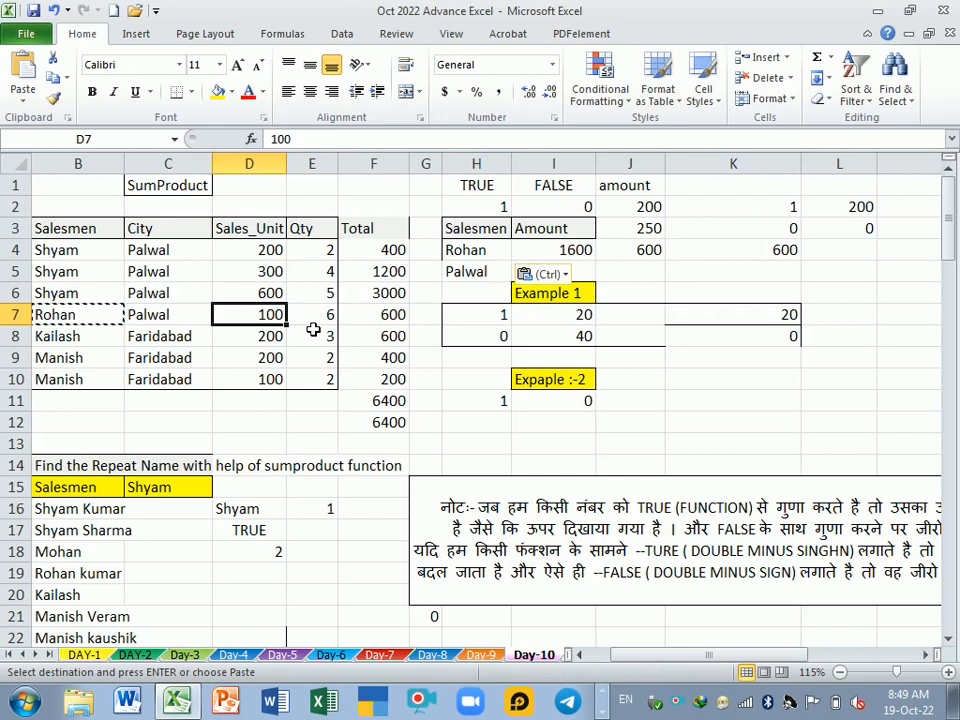
Copy the city Palwal from C7 into the city criterion in H5
click(175, 323)
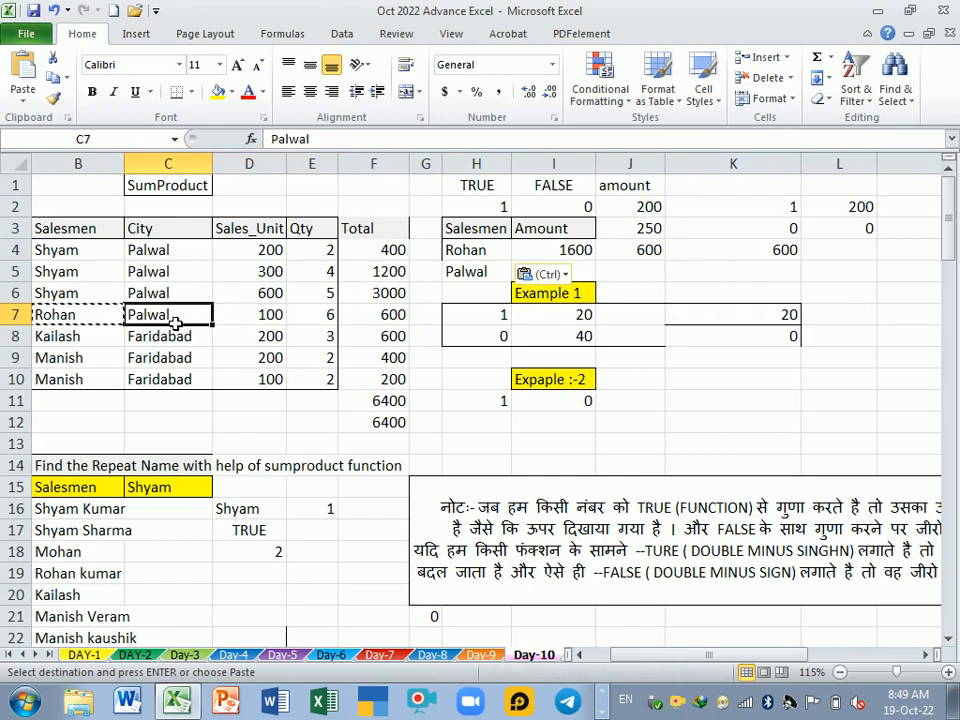
key(ctrl+c)
click(473, 280)
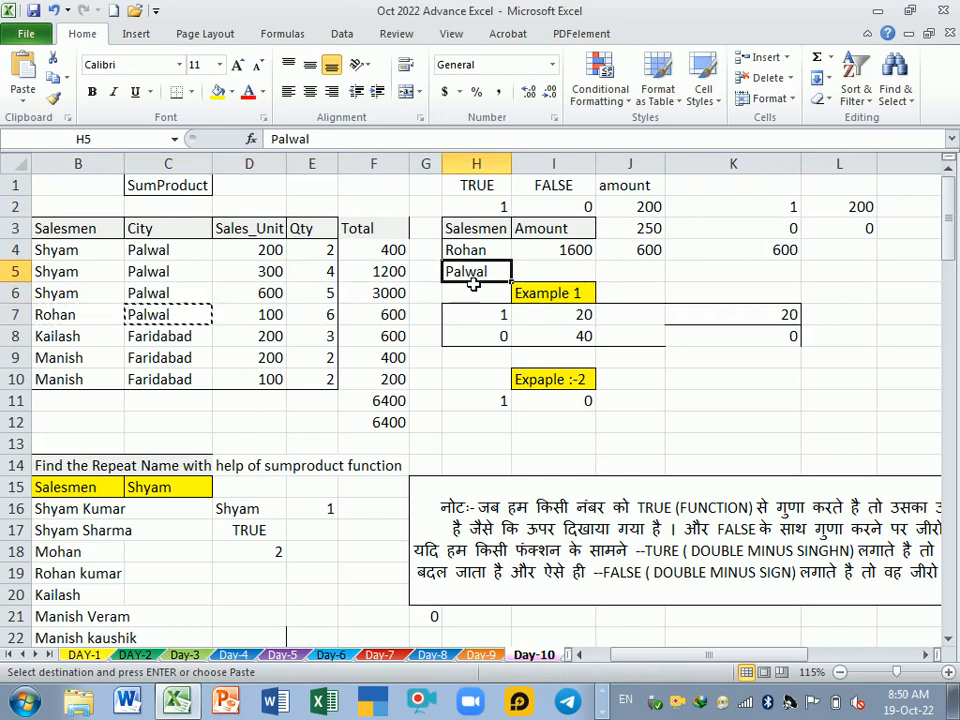
key(ctrl+v)
click(472, 293)
click(483, 258)
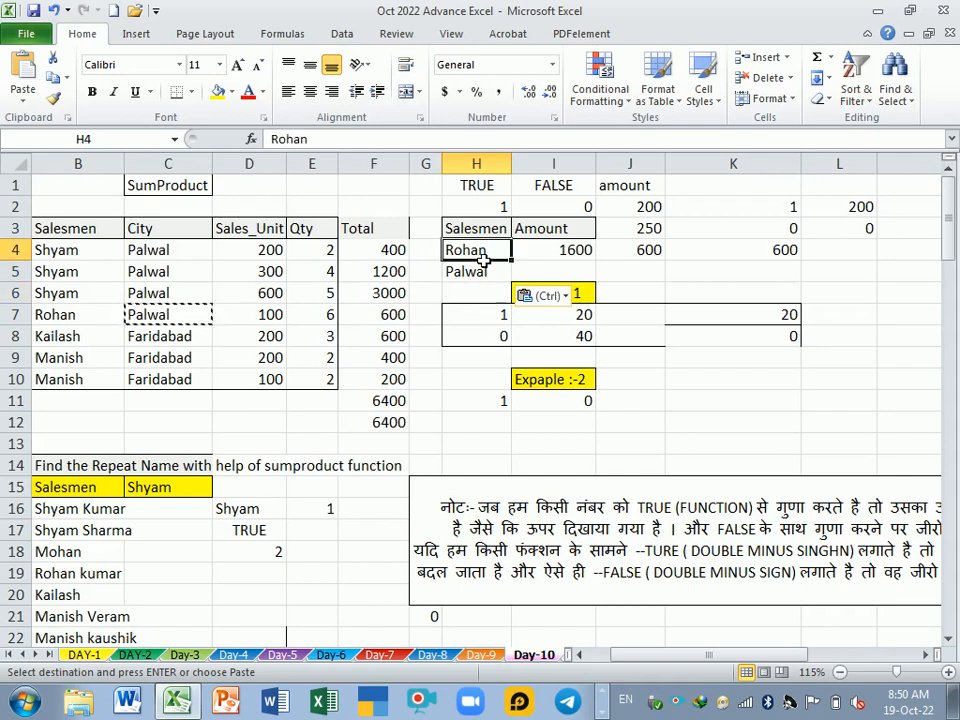
Set the criteria to the salesman's name from B8 in H4 and the city Faridabad from C8 in H5
click(87, 343)
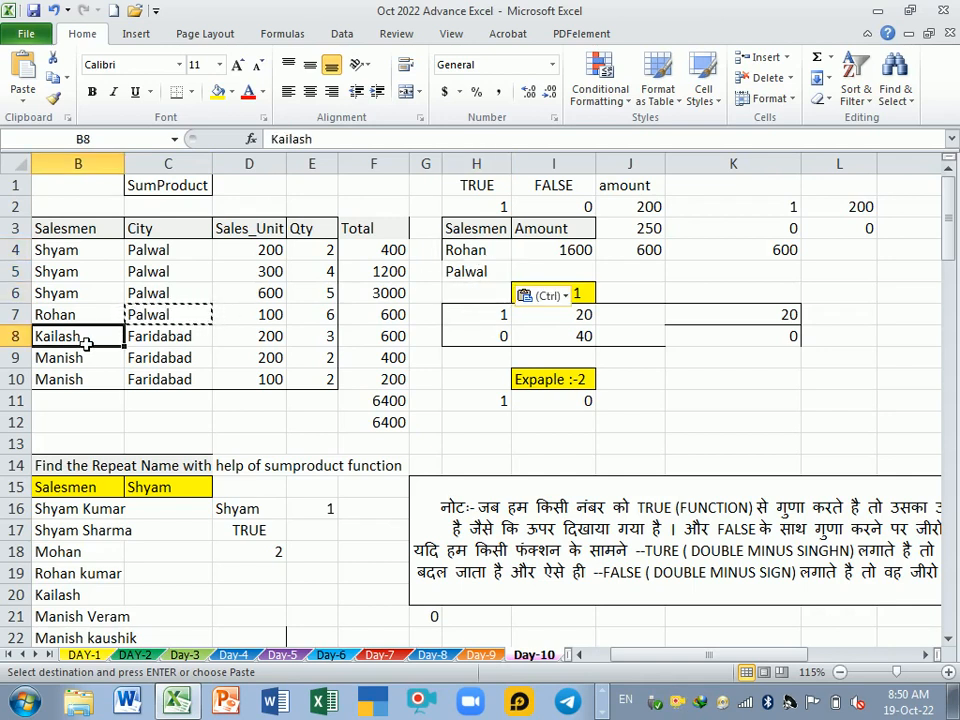
click(468, 252)
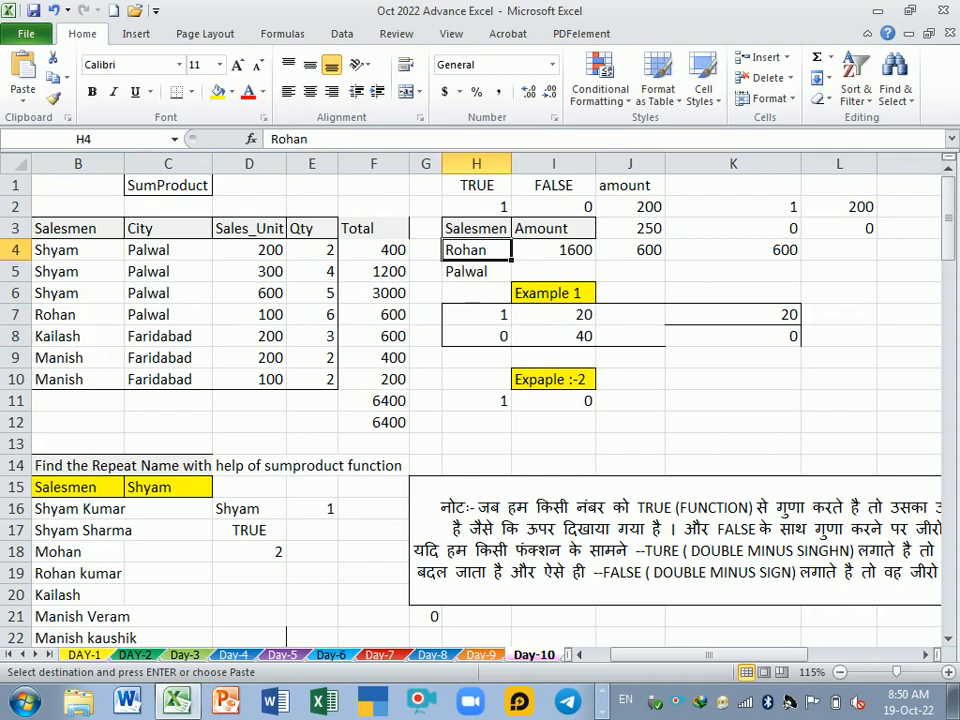
key(ctrl+v)
click(475, 293)
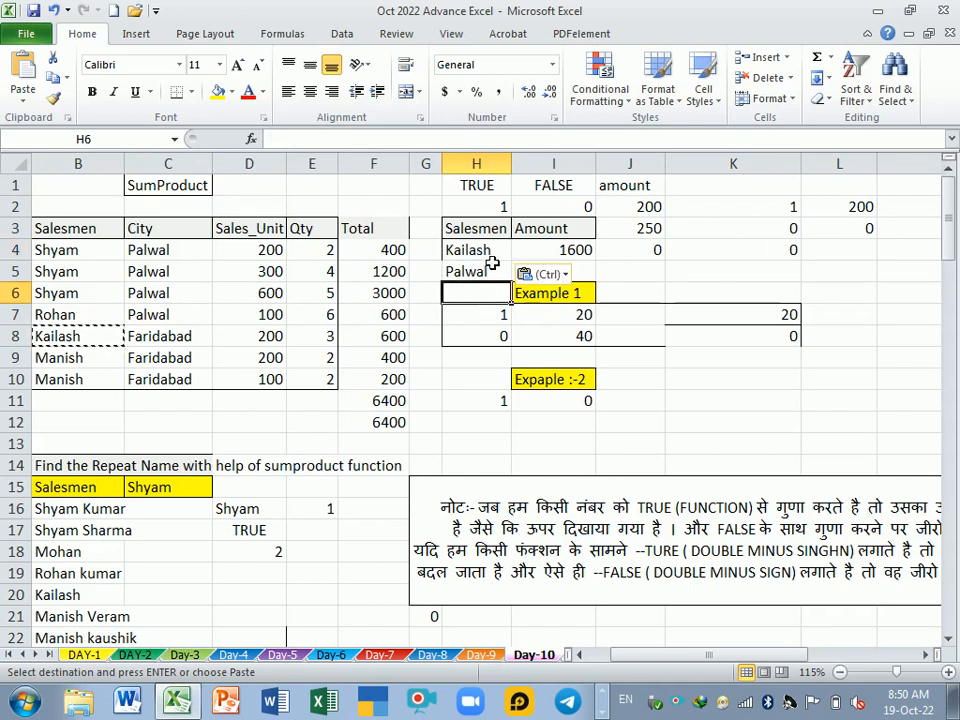
click(185, 347)
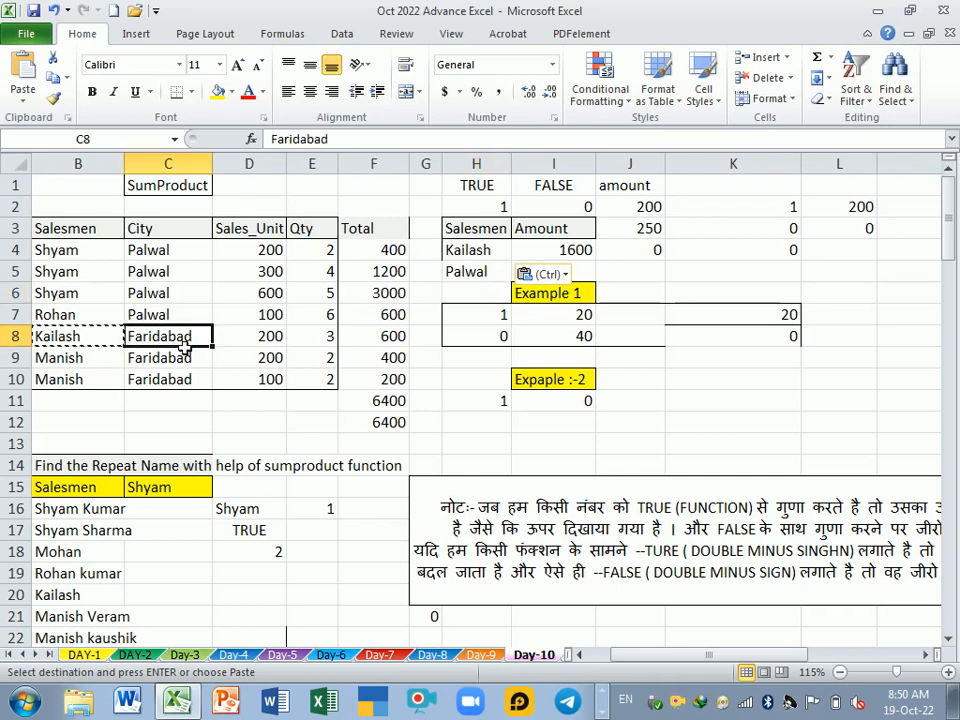
key(ctrl+c)
click(467, 280)
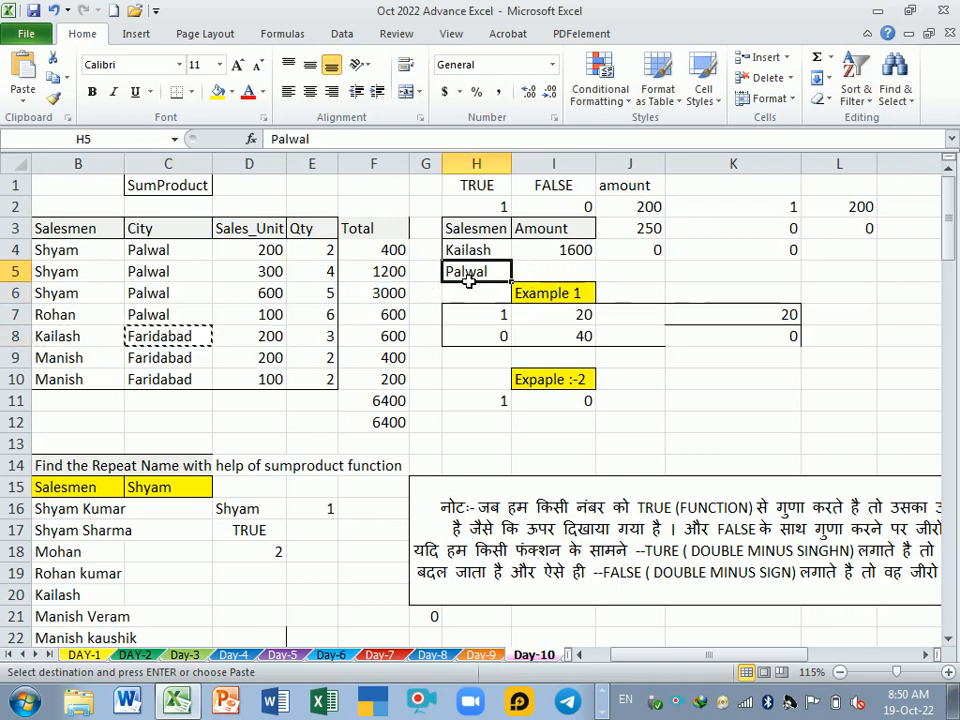
key(ctrl+v)
click(709, 281)
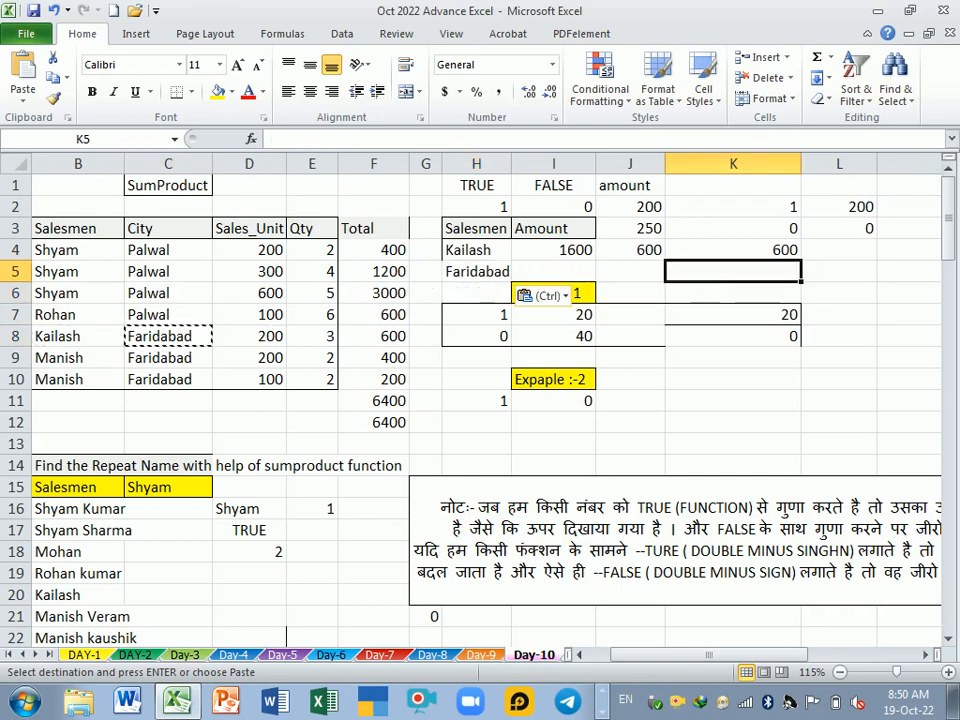
Review the SUMPRODUCT formulas in I4 and J4, leaving both unchanged
double_click(581, 256)
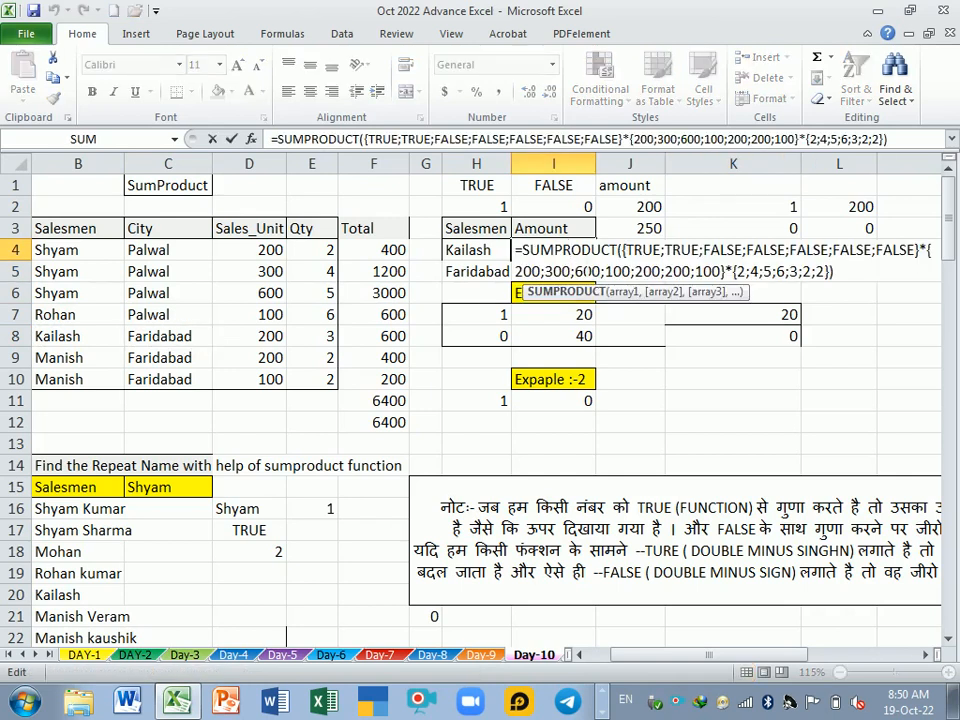
key(Return)
double_click(643, 252)
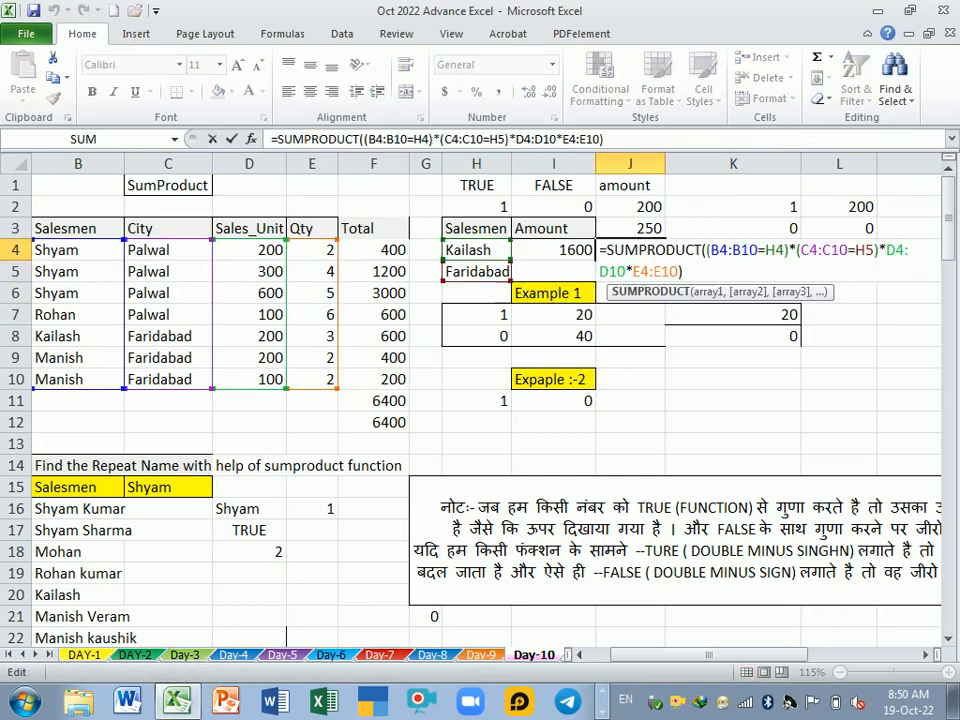
key(Return)
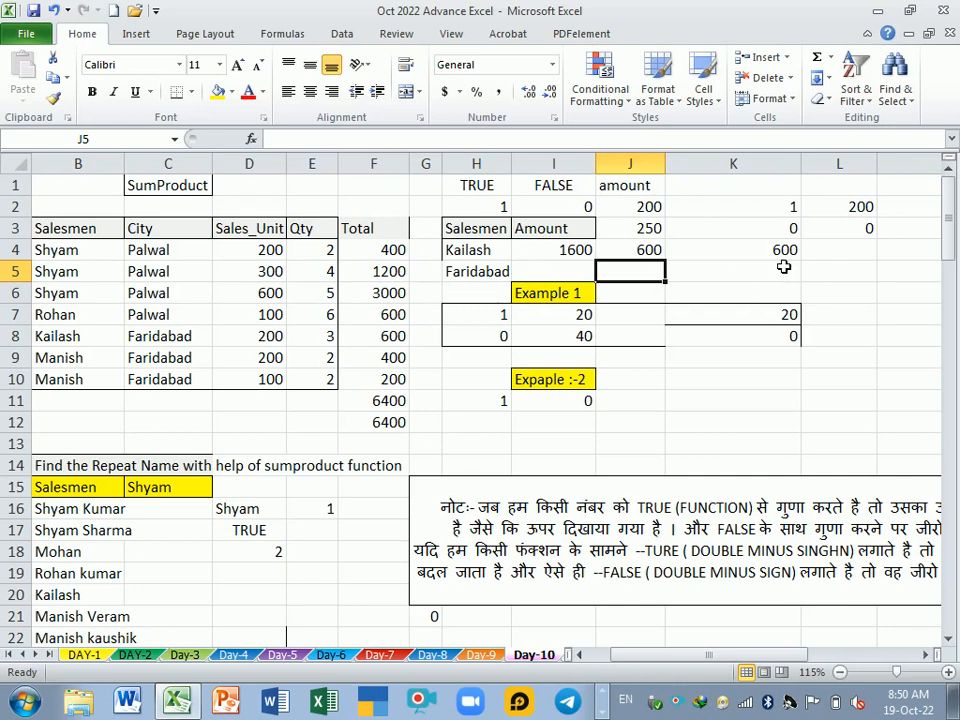
Review the double-minus SUMPRODUCT formula in K4 and the SUMPRODUCT, ISNUMBER and FIND formula in D18, leaving both as they are
double_click(726, 254)
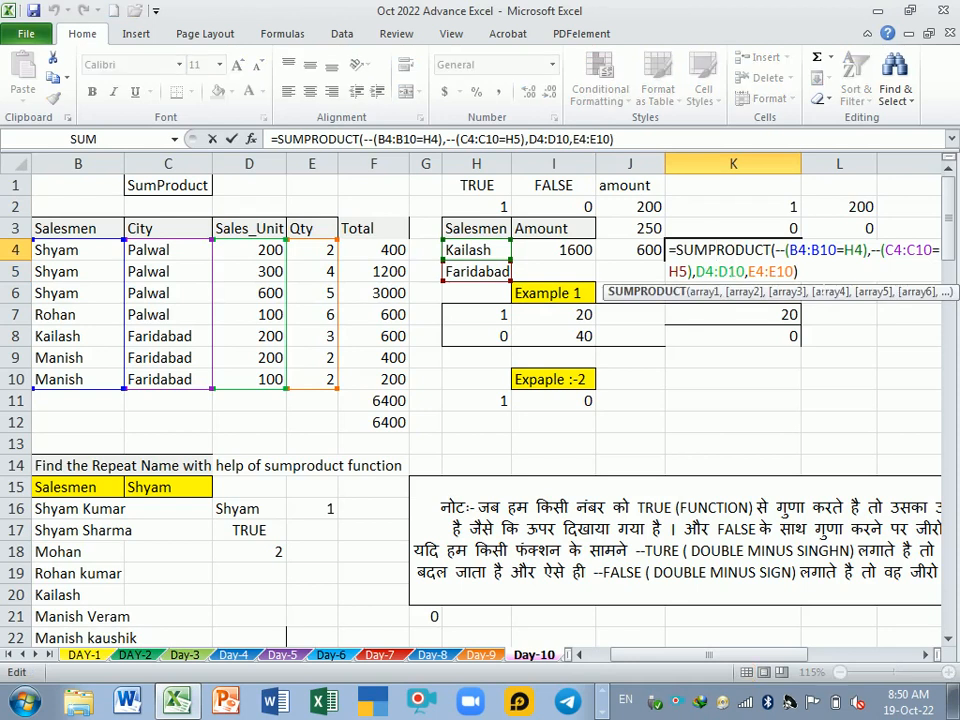
key(Return)
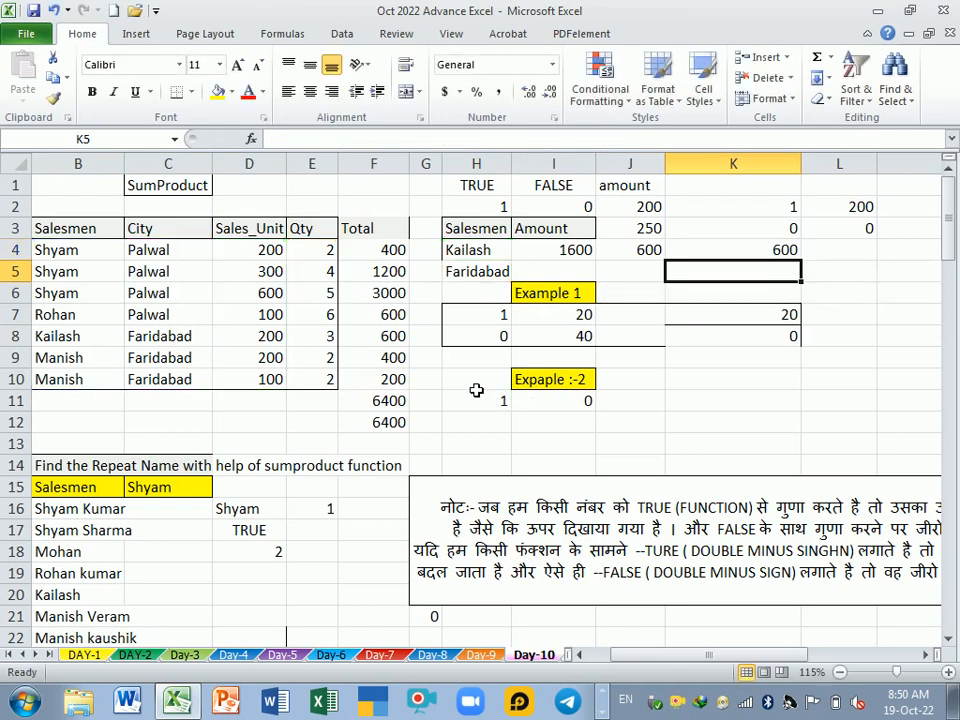
scroll(476, 390, down, 2)
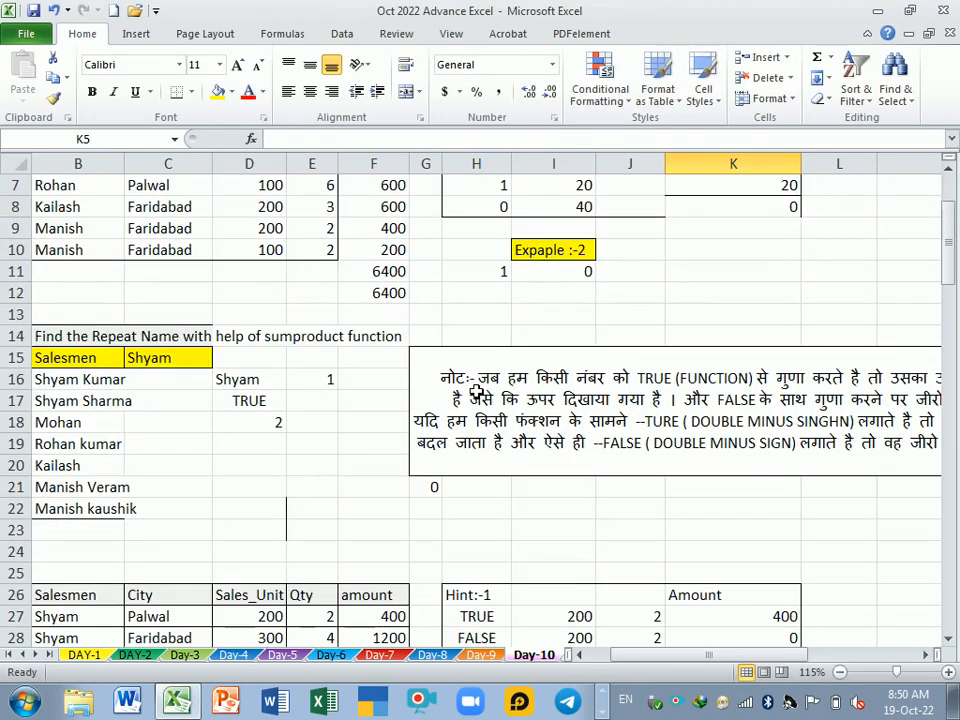
scroll(477, 390, down, 1)
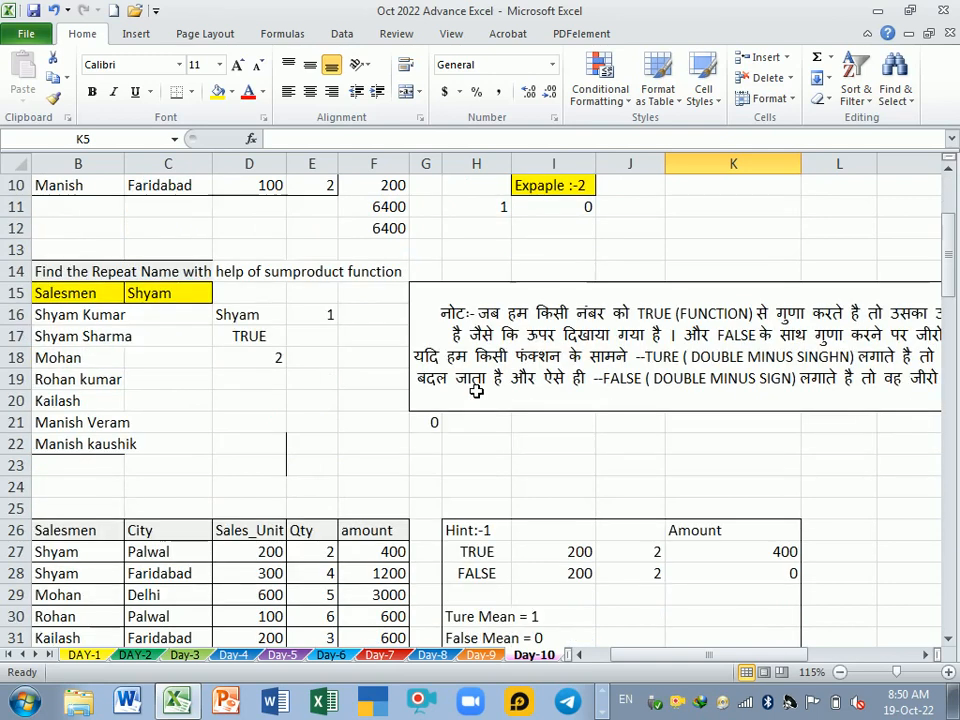
click(258, 357)
double_click(258, 357)
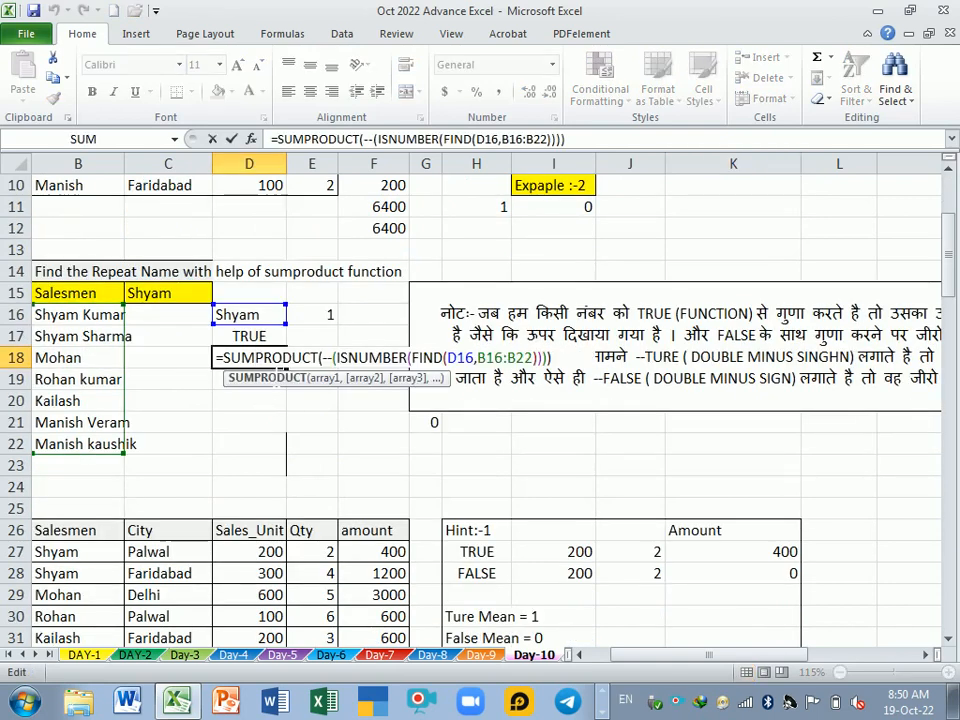
click(554, 358)
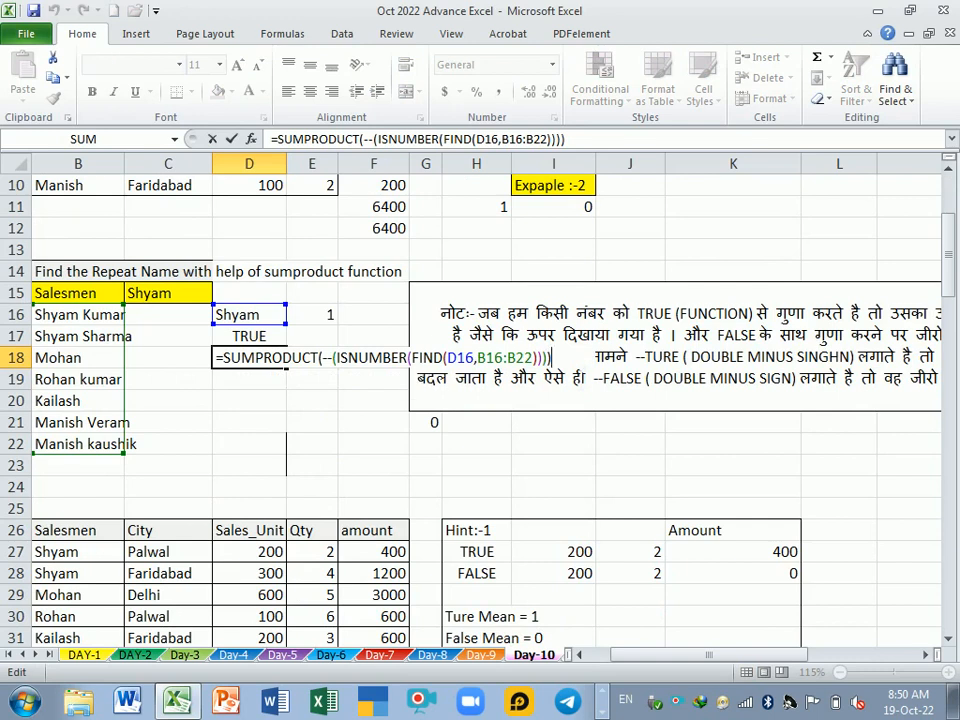
key(Return)
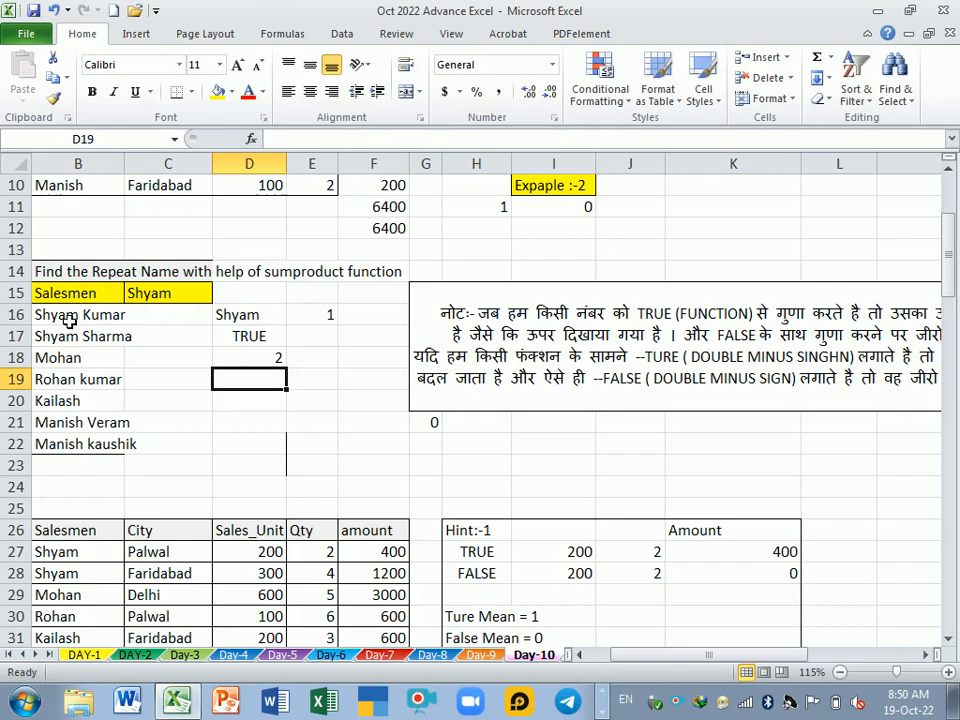
Examine the salesmen names in B16:B22 and the ISNUMBER and FIND formula in D17
drag(70, 321, 86, 444)
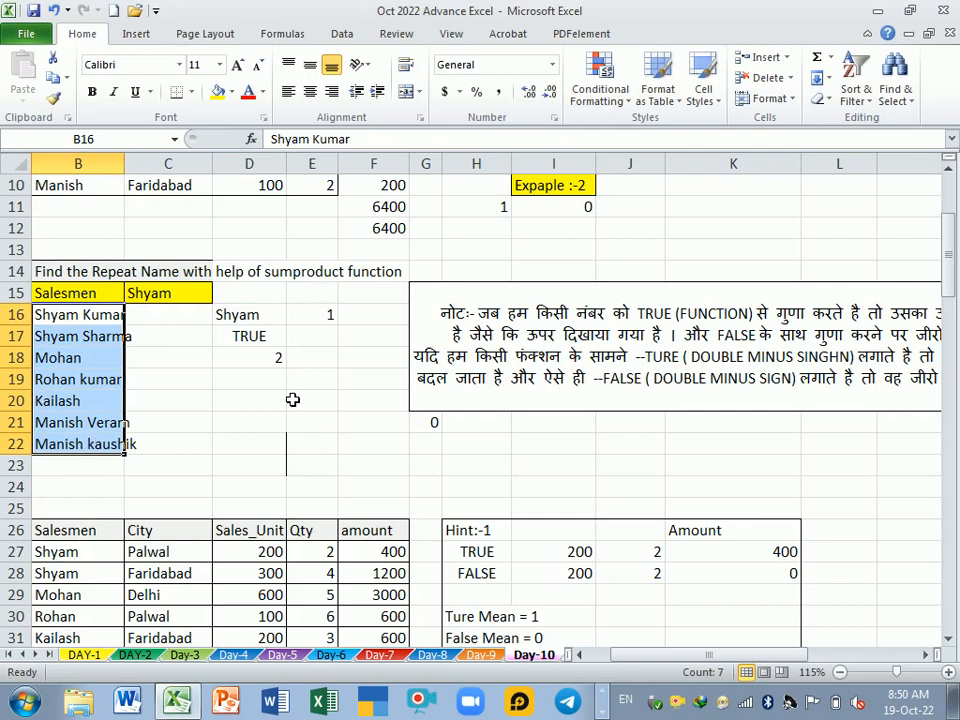
click(250, 338)
key(F2)
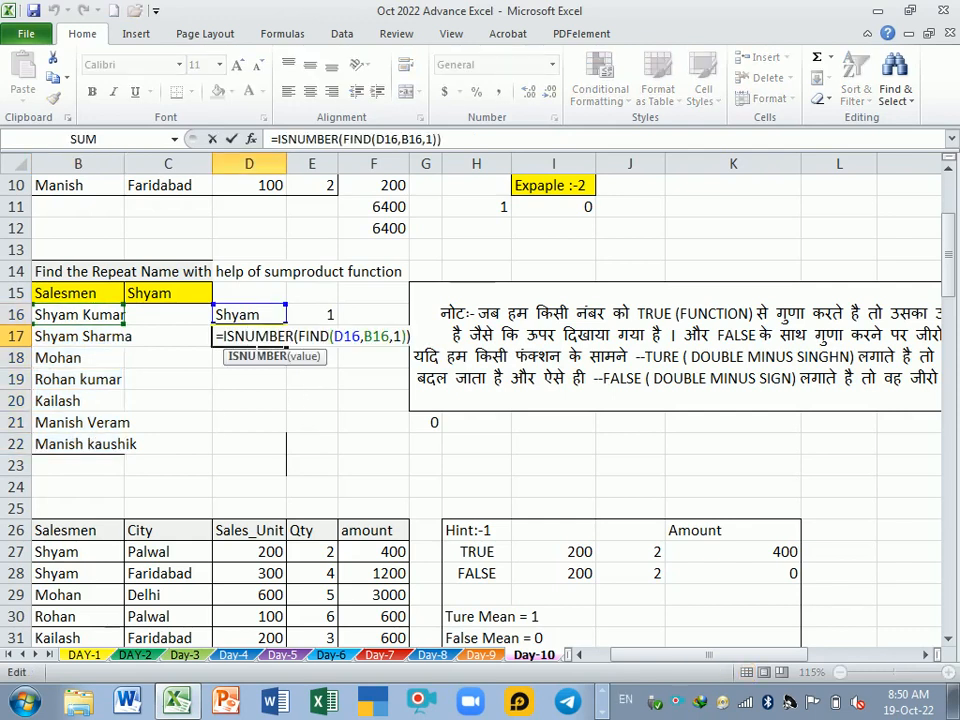
double_click(257, 337)
key(Return)
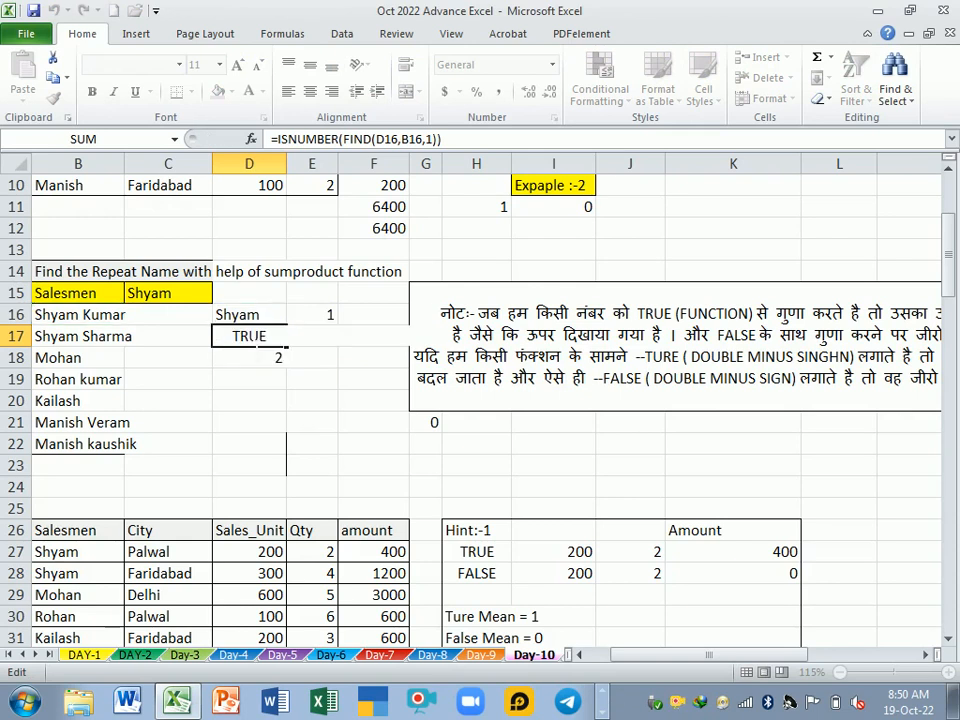
click(265, 407)
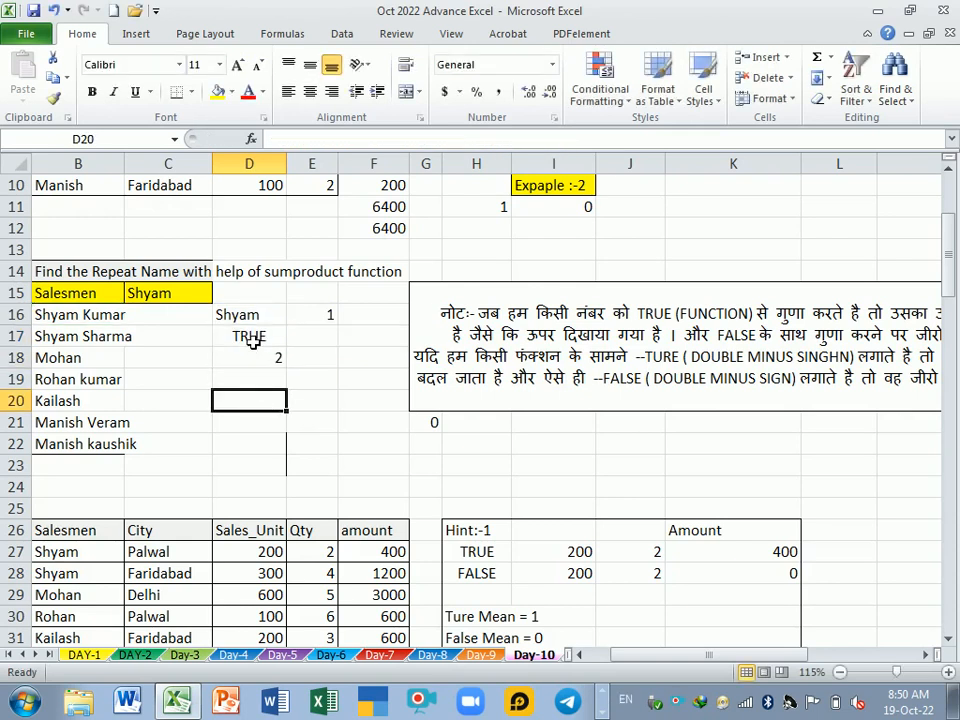
Enter =FIND(D16,B16) in D19 to locate the search name within the first salesman's full name
click(266, 384)
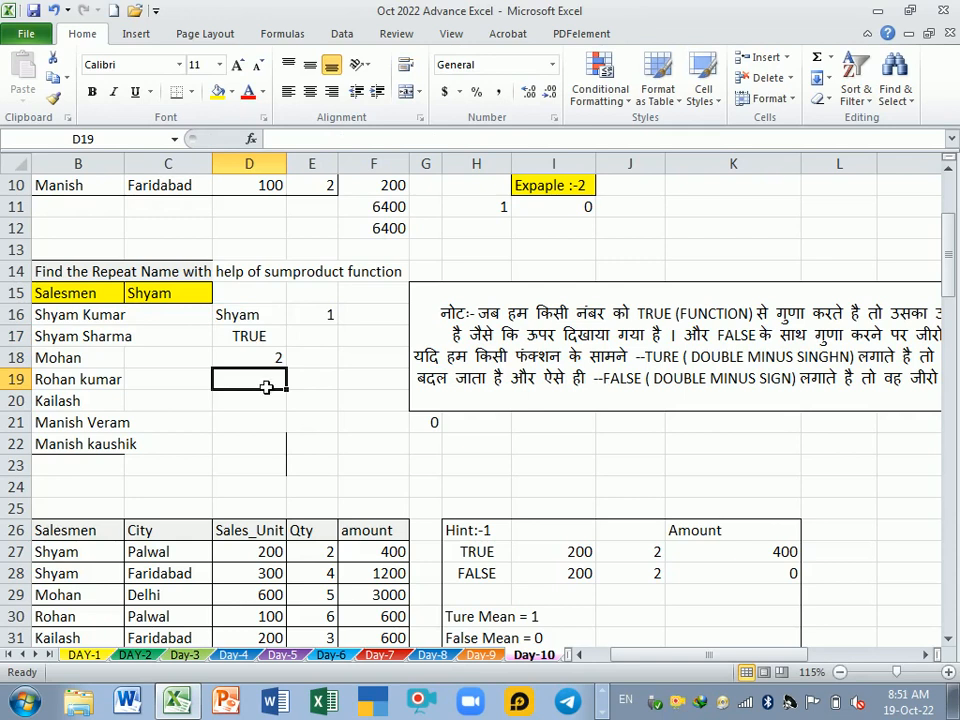
text(=FI)
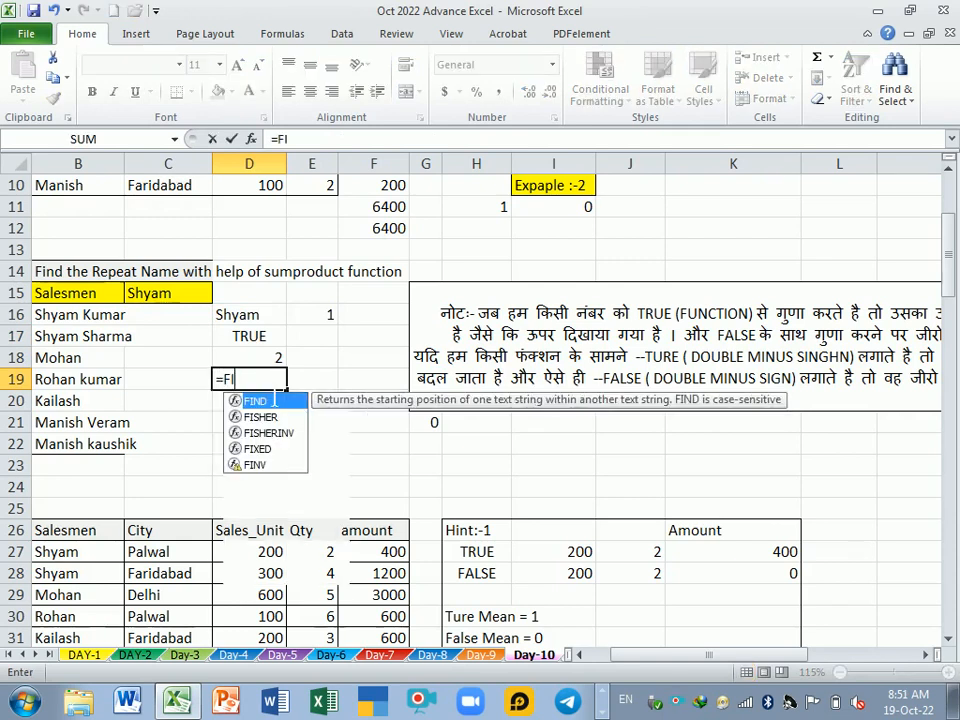
text(ND()
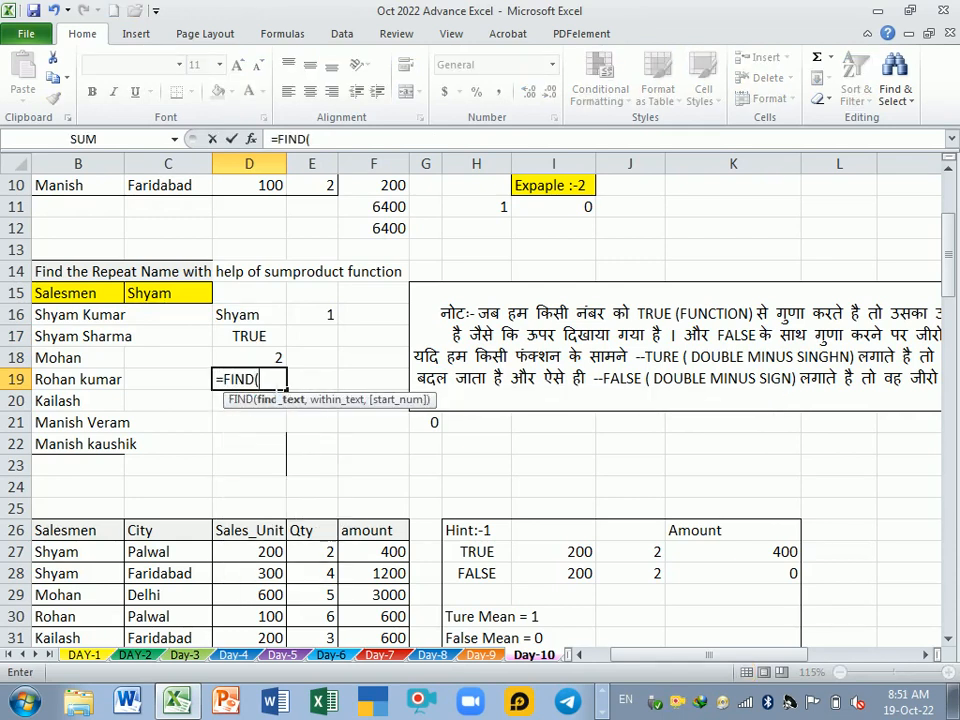
click(268, 318)
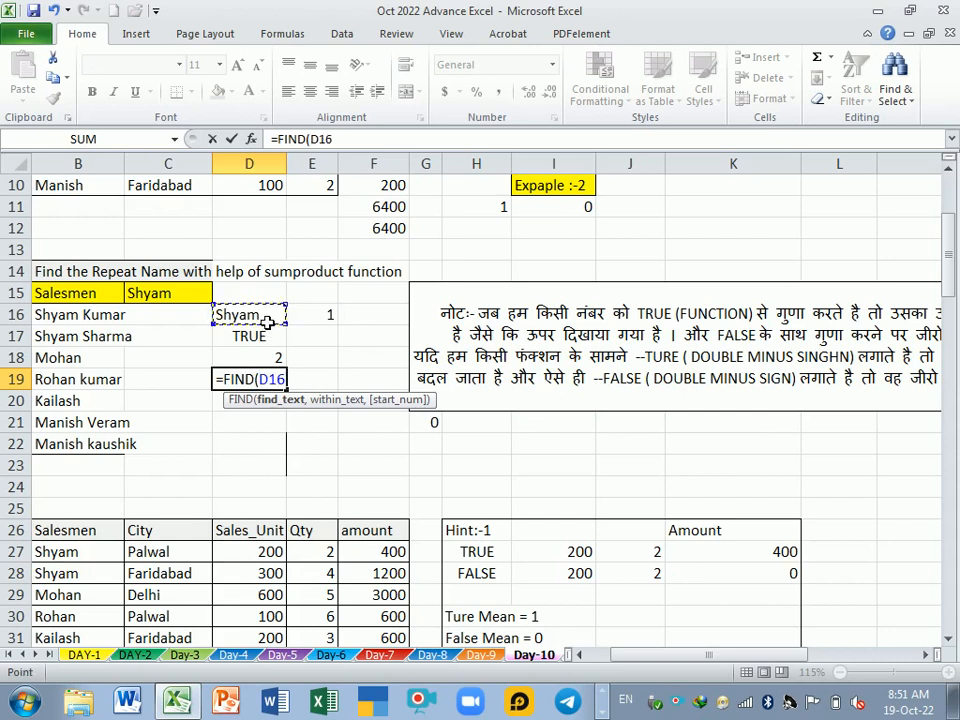
text(,B16)
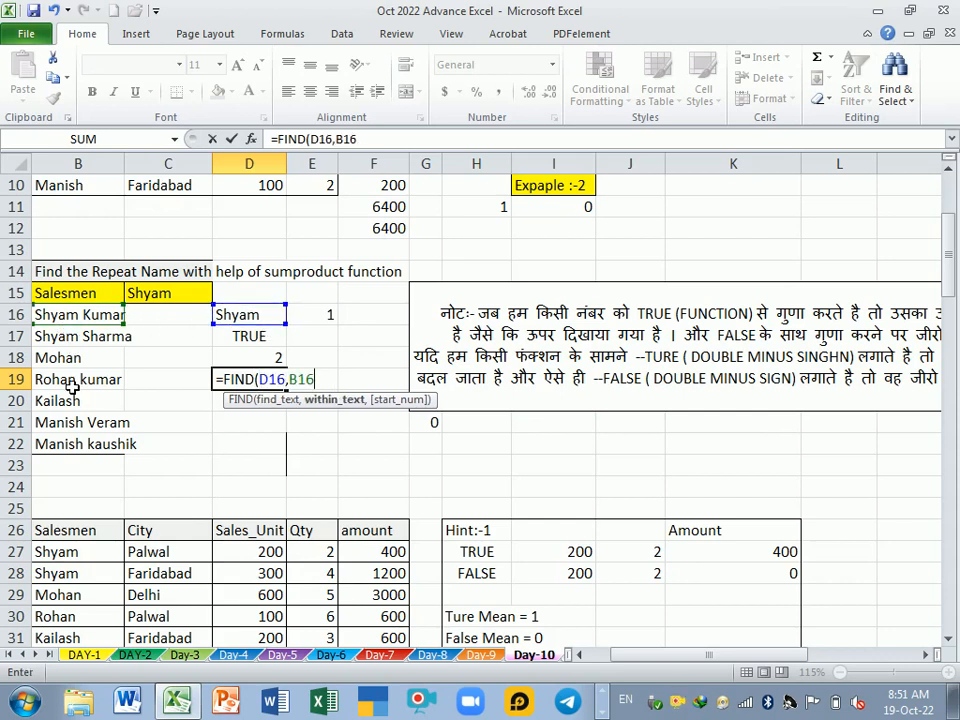
mouse_move(78, 314)
mouse_down()
mouse_move(73, 390)
mouse_move(72, 320)
mouse_up()
key(Return)
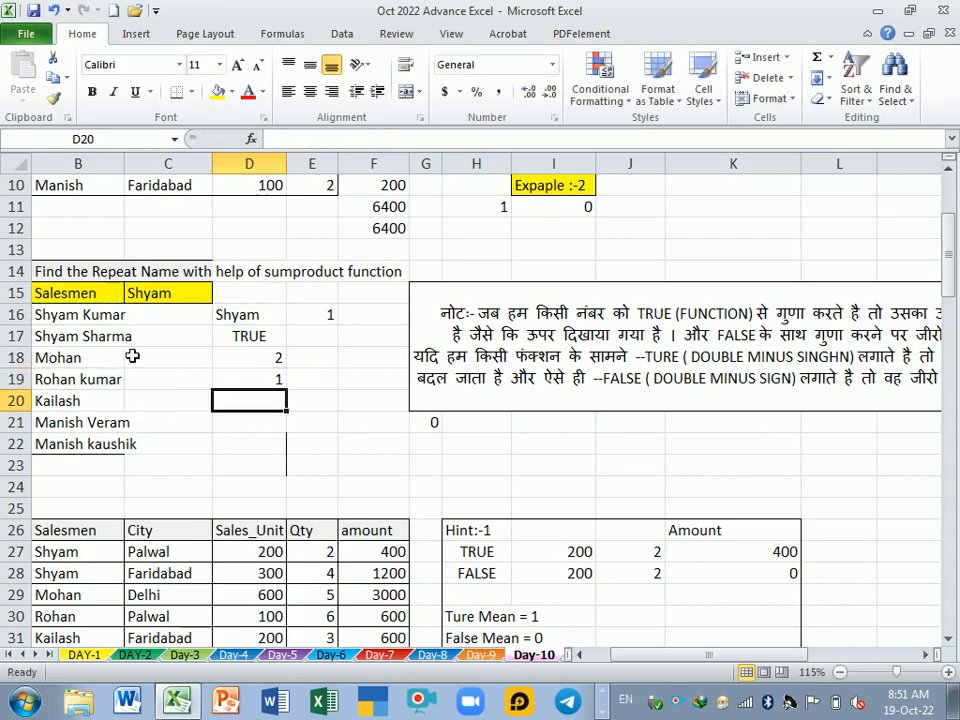
Try making the FIND formula in D19 search the salesmen list instead of B16 alone, and undo the change
click(270, 389)
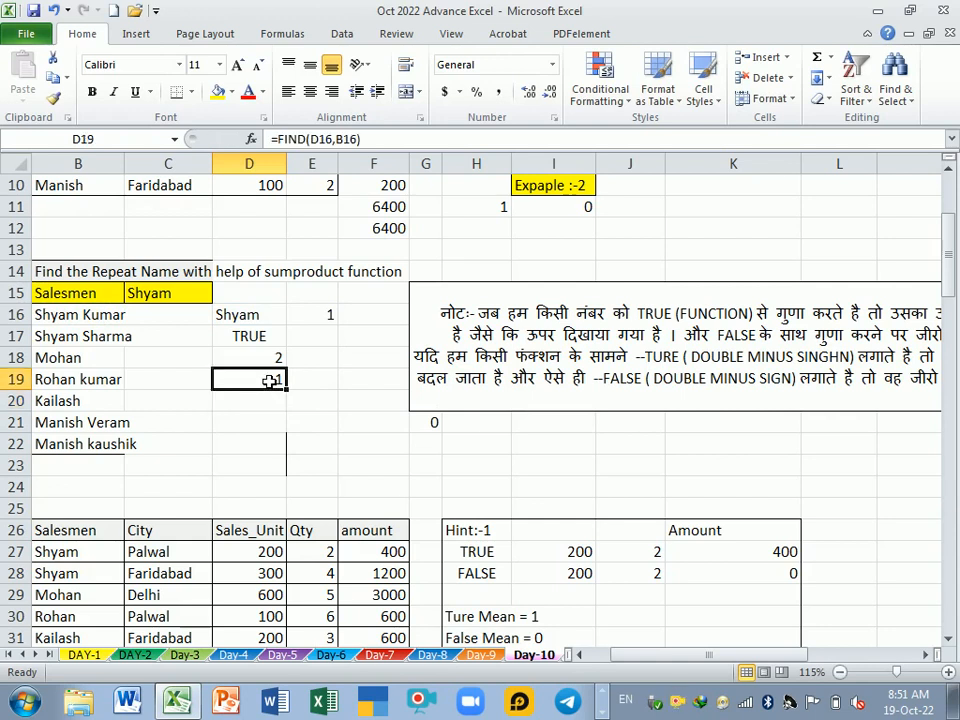
double_click(270, 381)
click(318, 381)
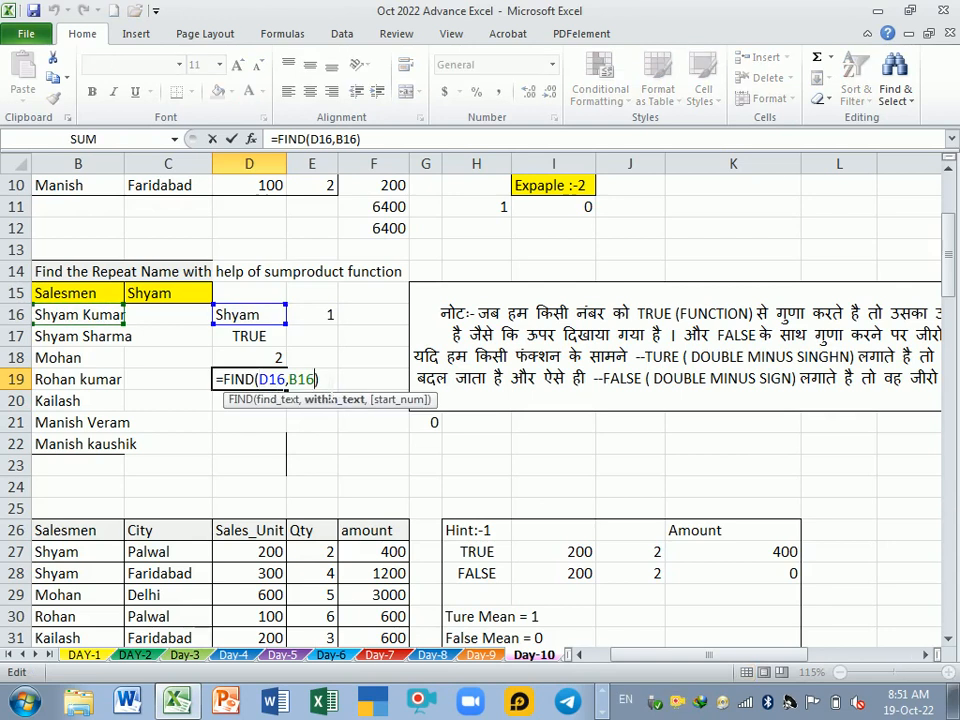
key(BackSpace)
key(BackSpace)
key(BackSpace)
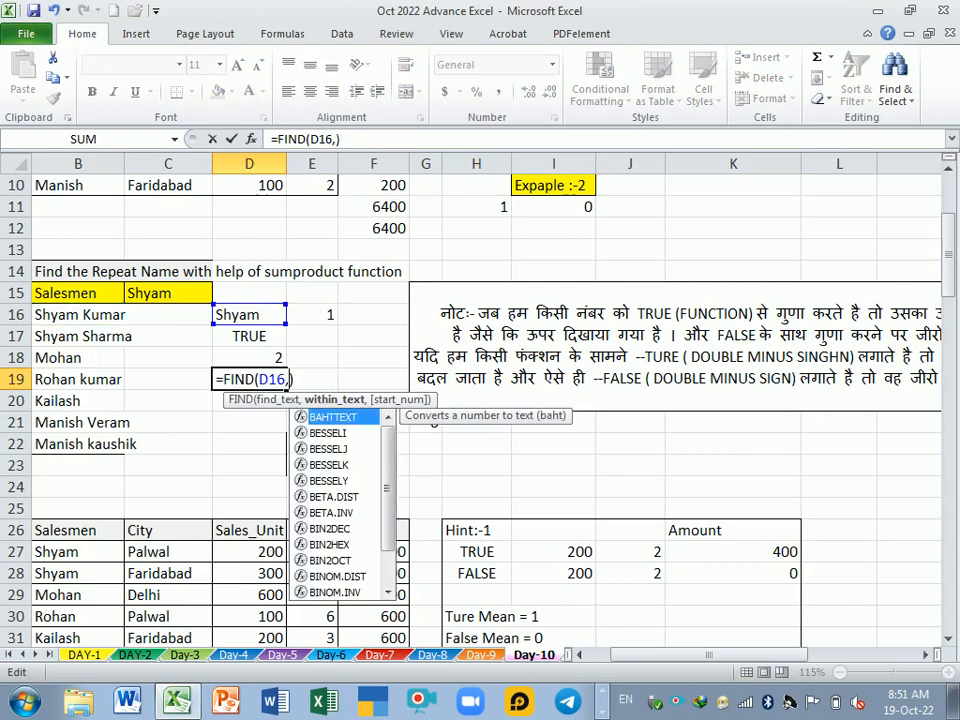
click(84, 316)
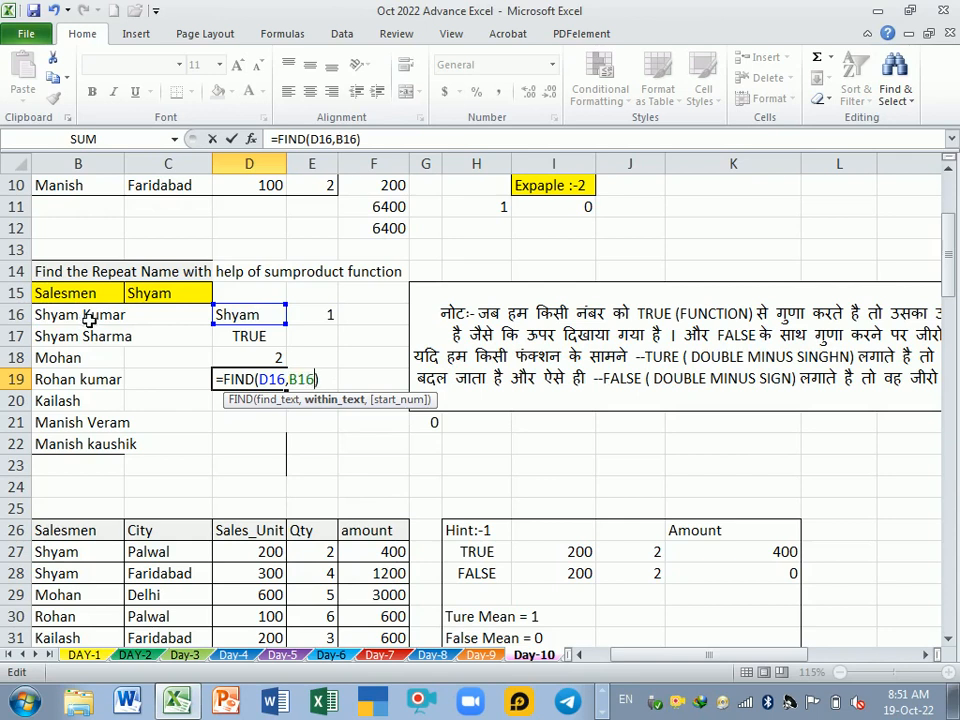
drag(94, 358, 103, 446)
key(Return)
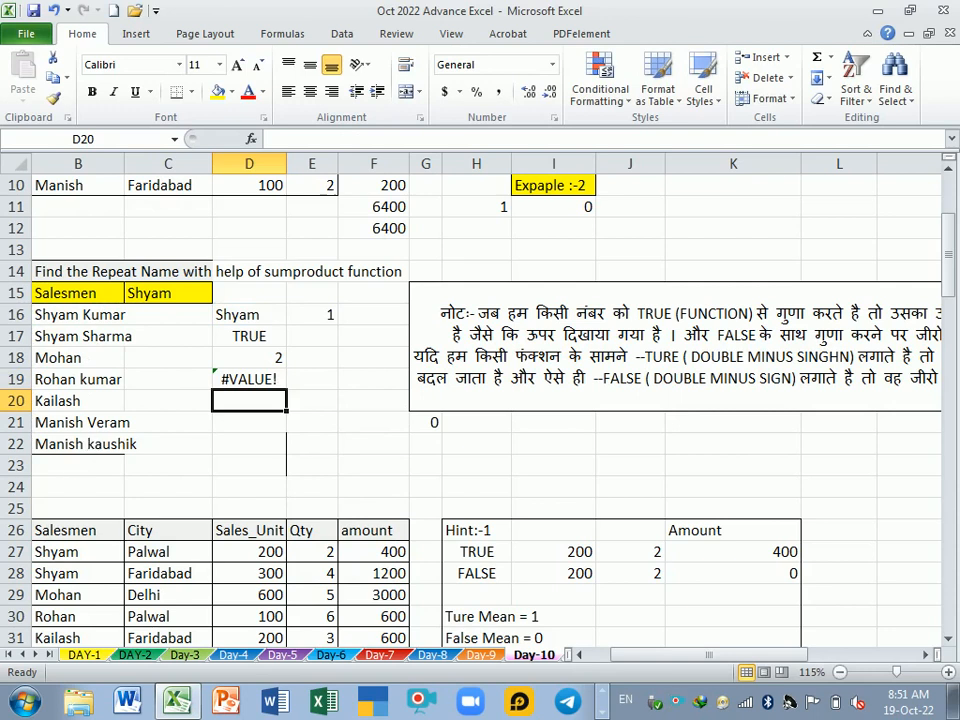
key(ctrl+z)
Enter an ISNUMBER formula in D20 that tests whether the FIND result in D19 is a number
click(275, 399)
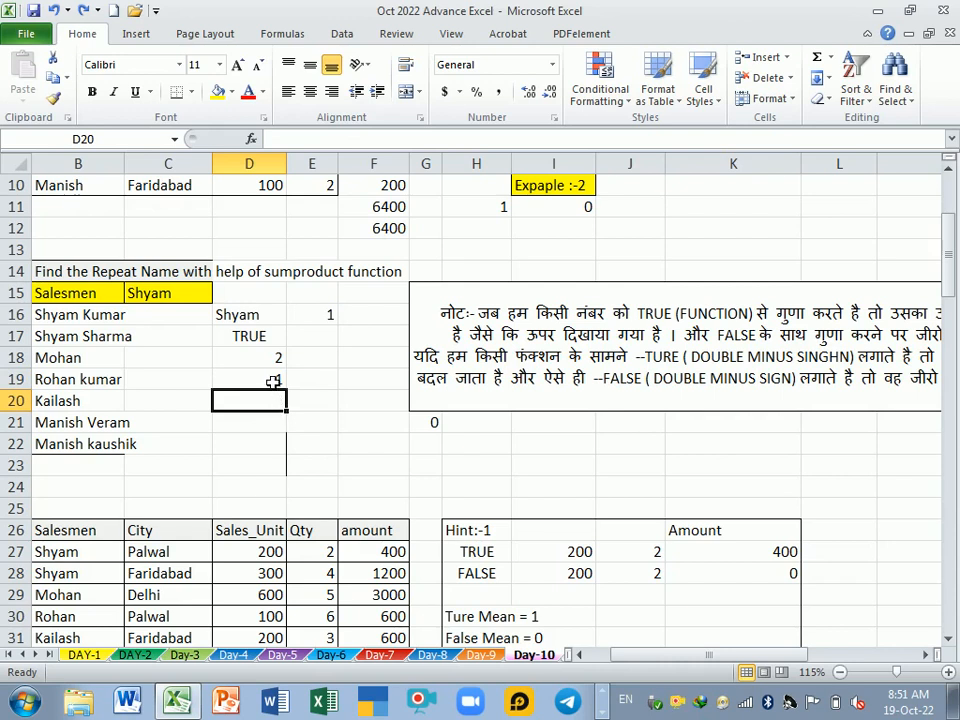
click(272, 380)
click(264, 316)
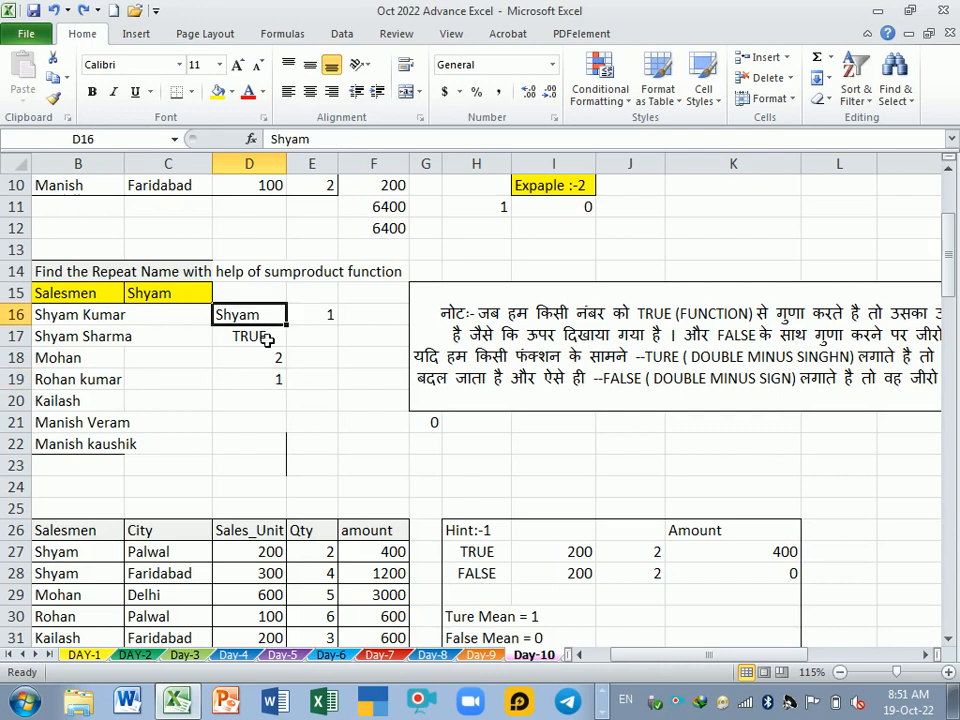
click(272, 384)
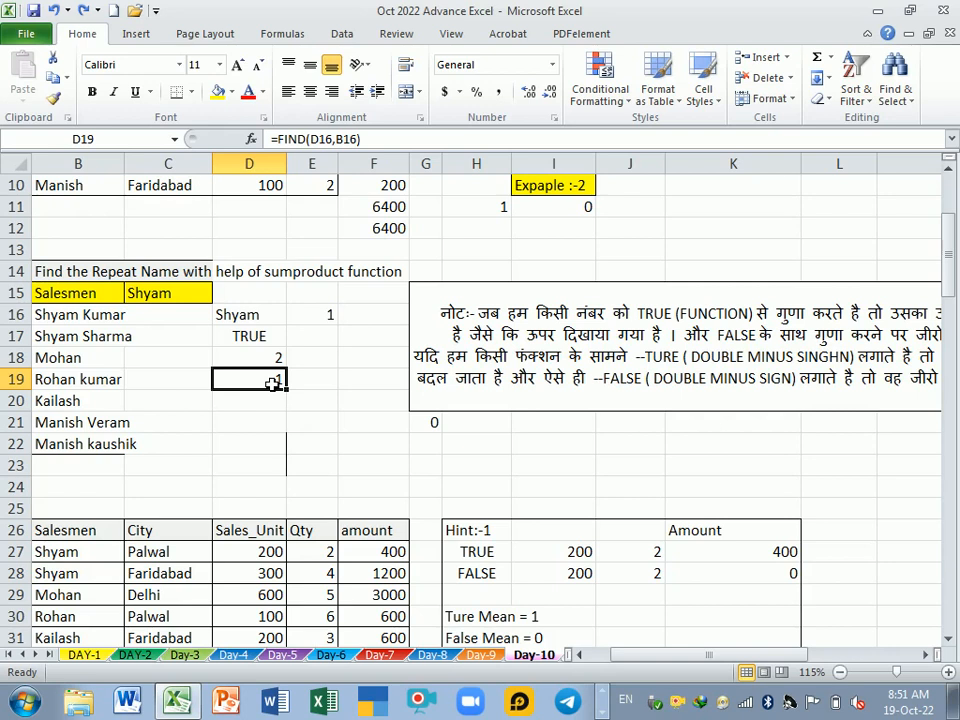
click(273, 402)
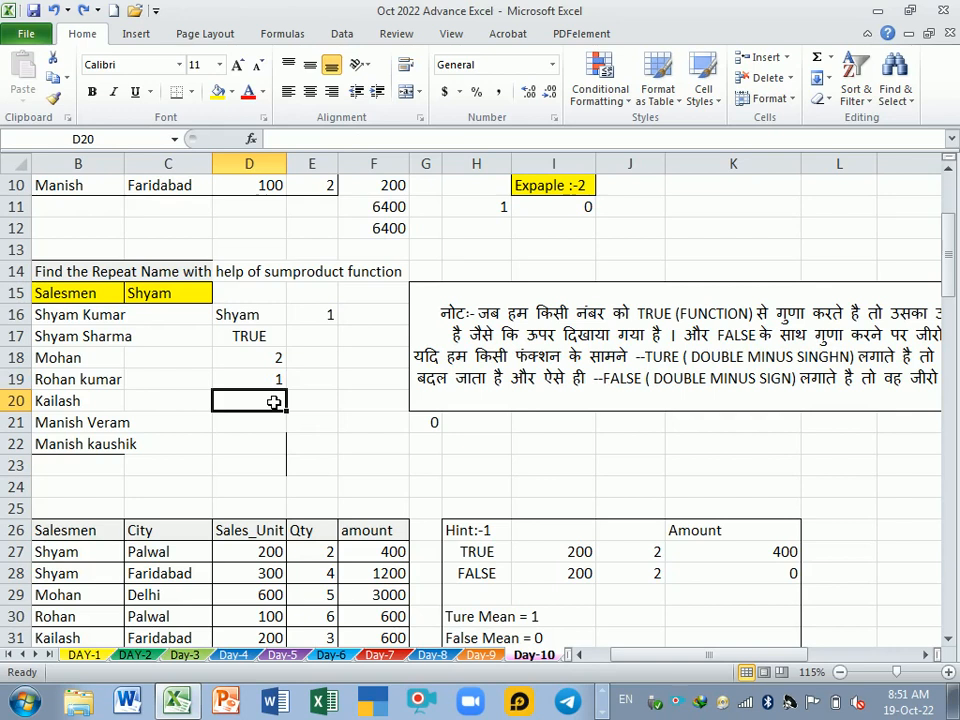
text(=I)
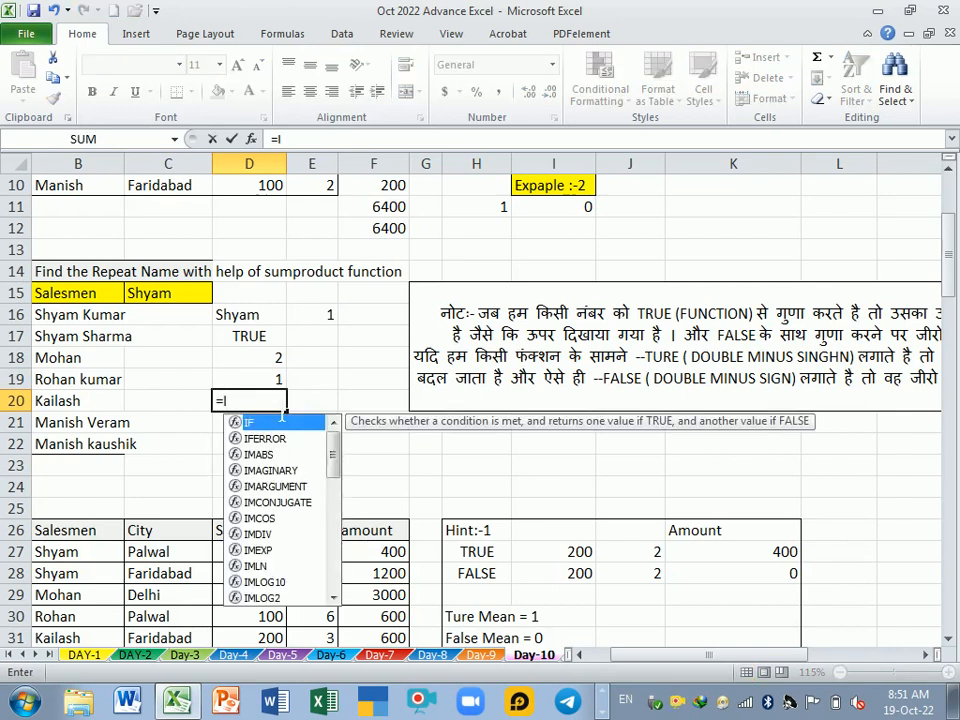
key(BackSpace)
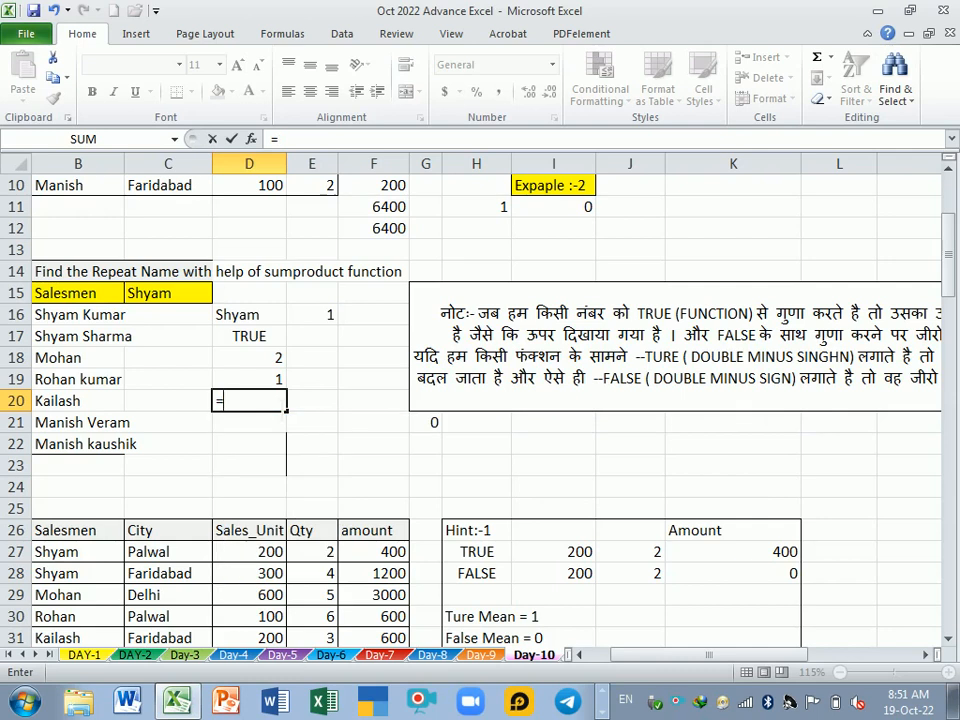
text(ISNU)
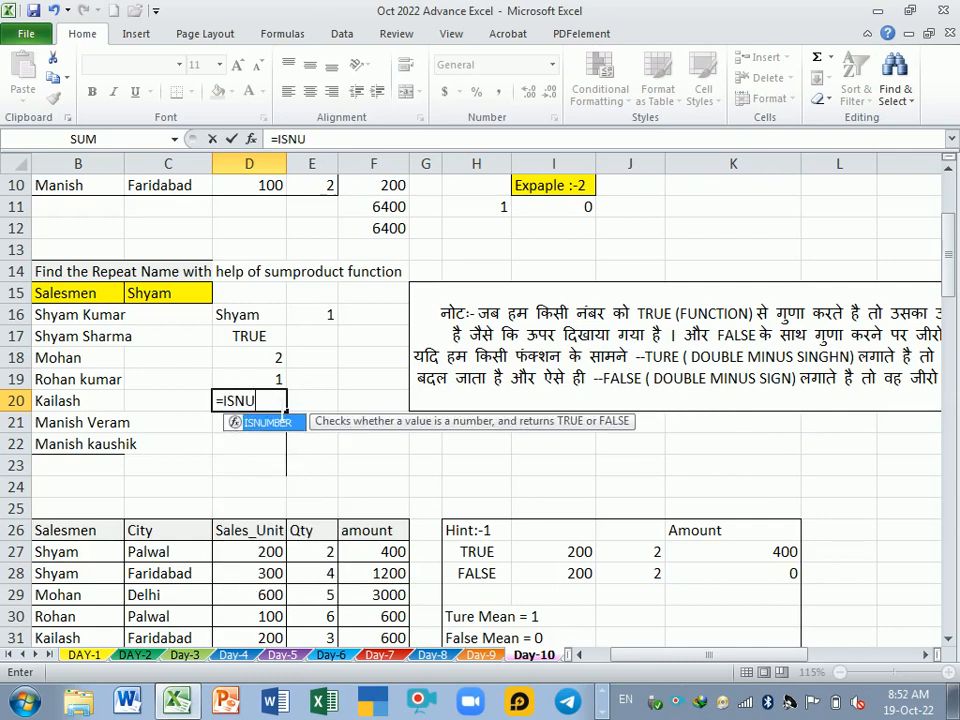
key(Tab)
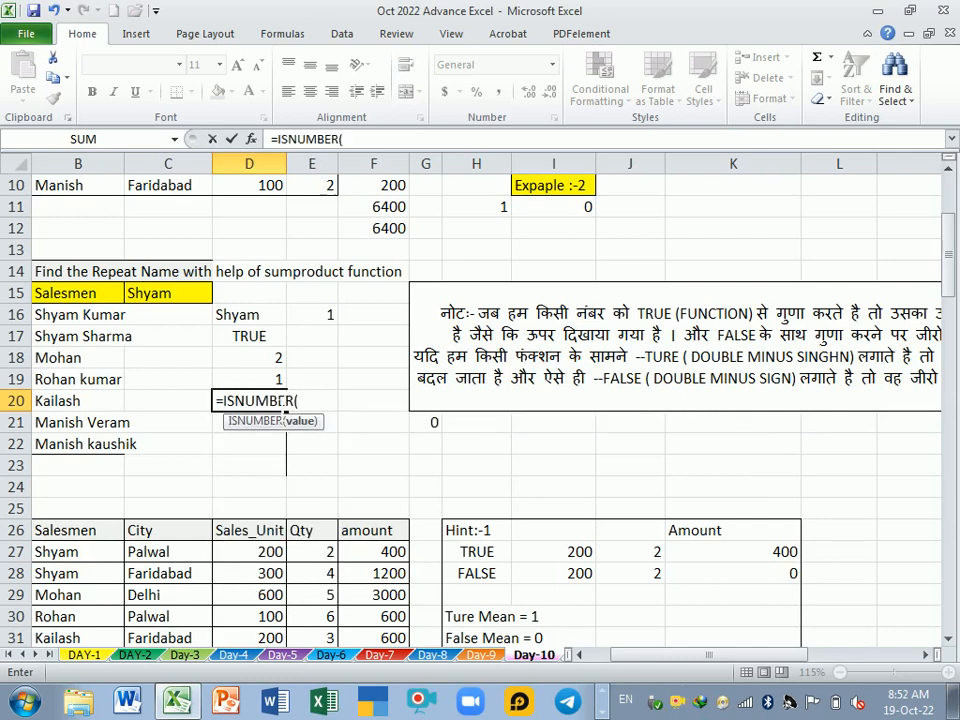
click(274, 380)
key(Return)
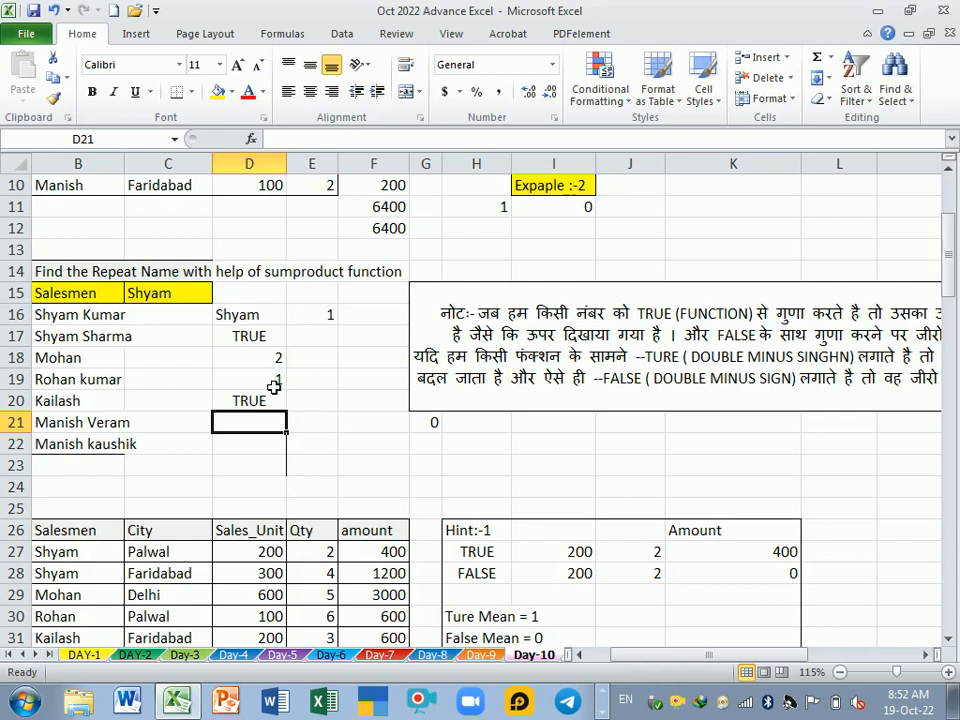
Review the ISNUMBER and FIND formula in D17 and the SUMPRODUCT formula in D18
click(267, 342)
double_click(257, 337)
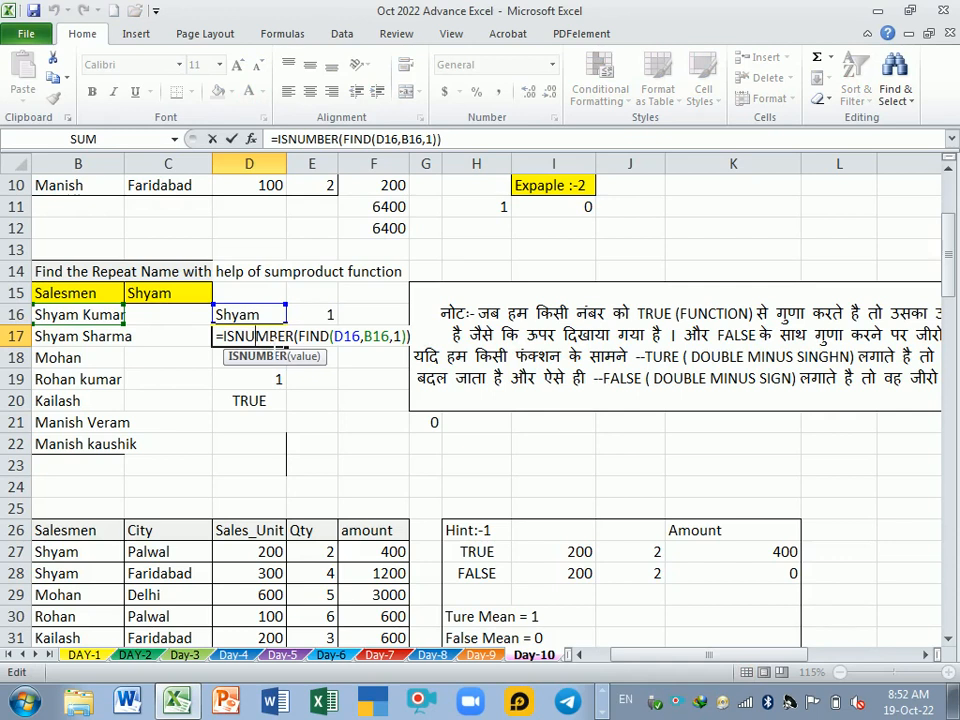
key(Return)
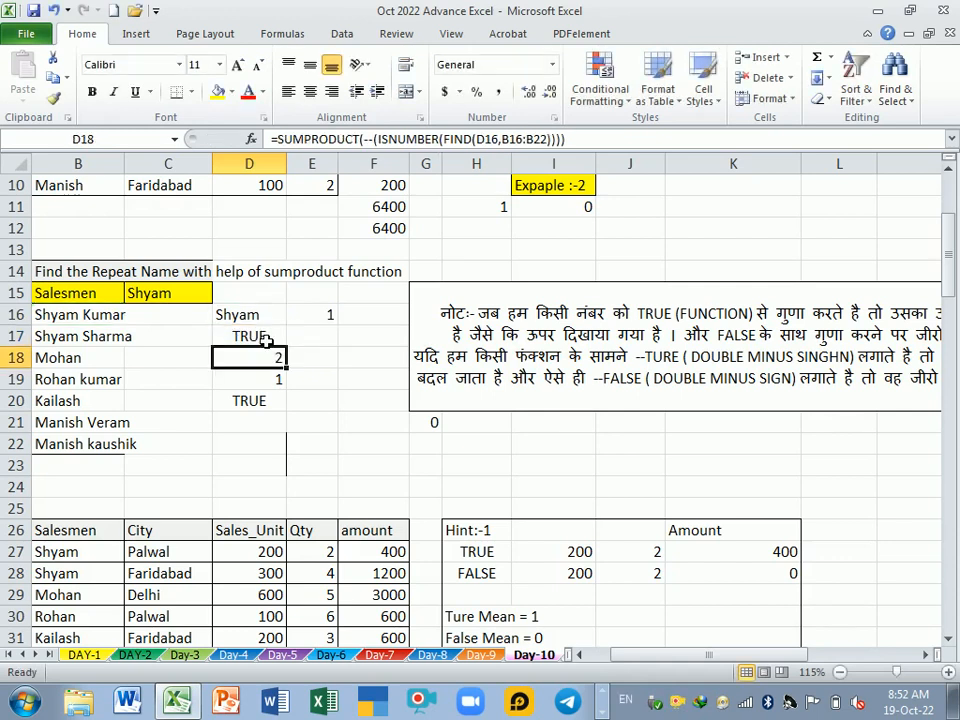
click(267, 341)
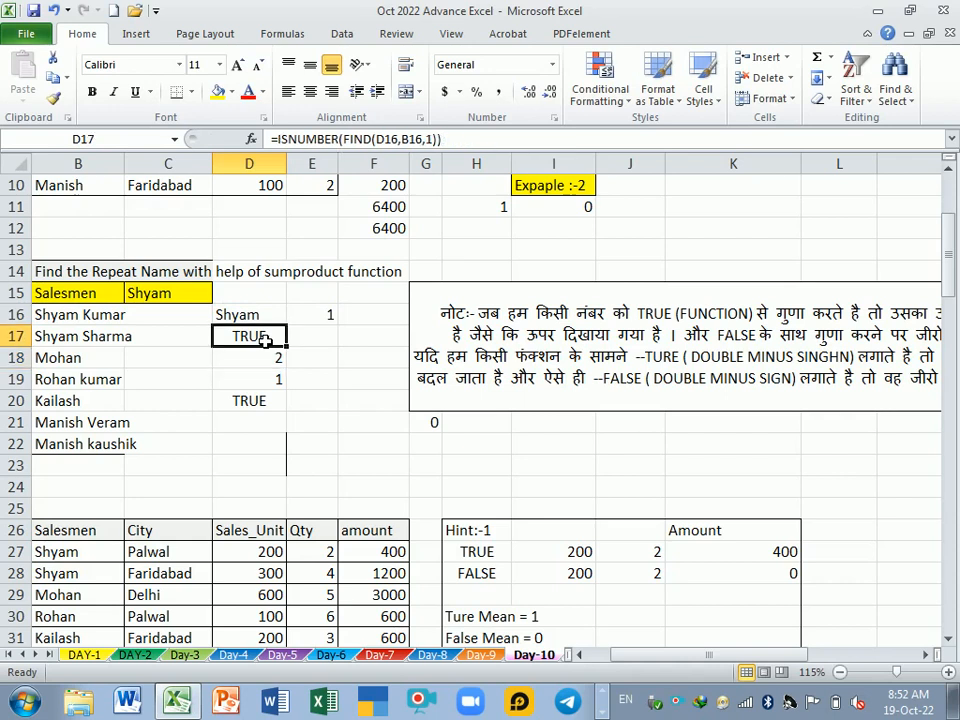
click(266, 358)
double_click(266, 358)
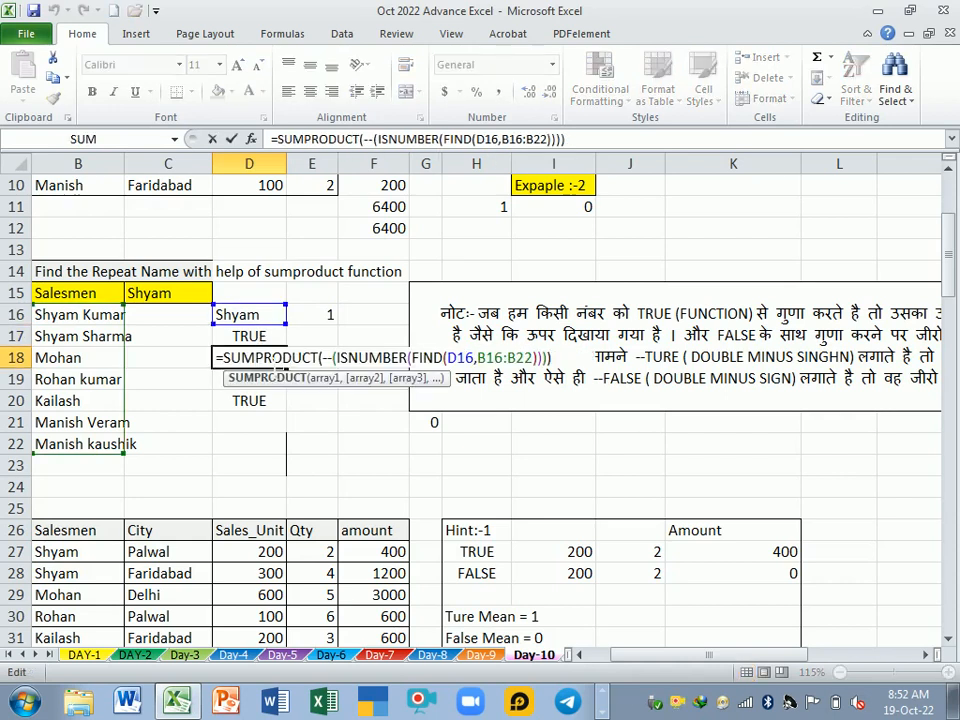
key(Return)
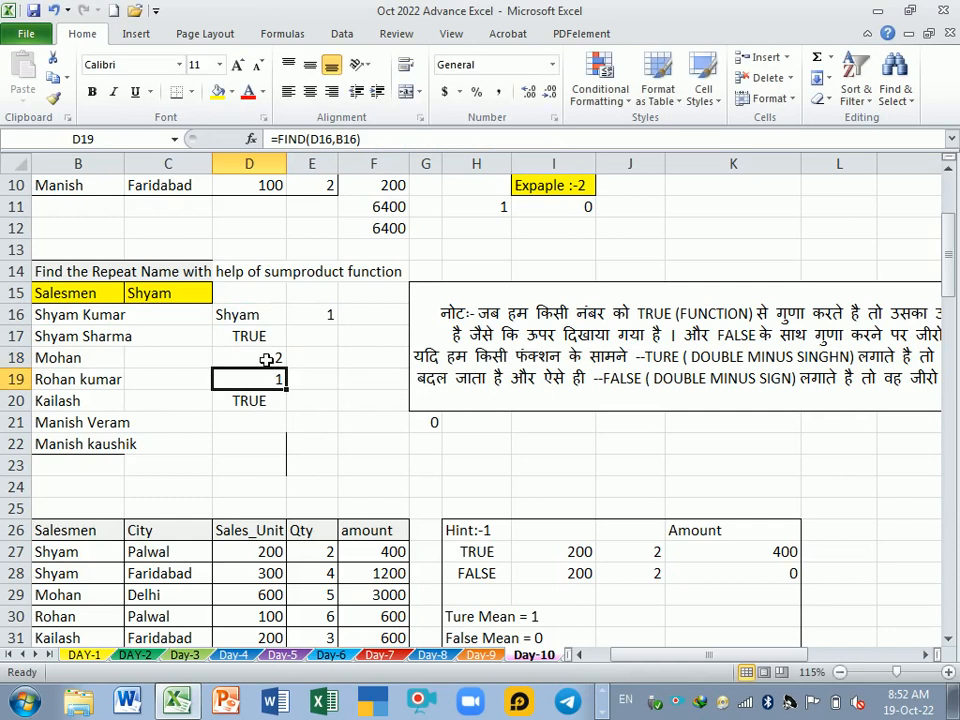
click(285, 446)
Replace the contents of D17 with the formula =ISNUMBER(FIND(D16,B16))
click(270, 345)
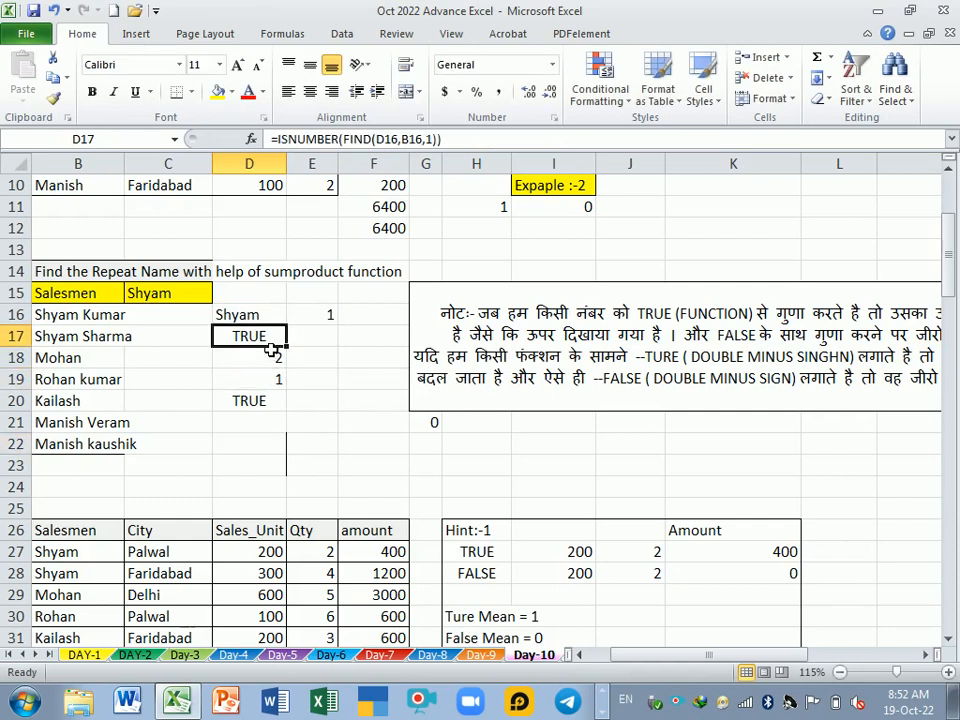
key(Delete)
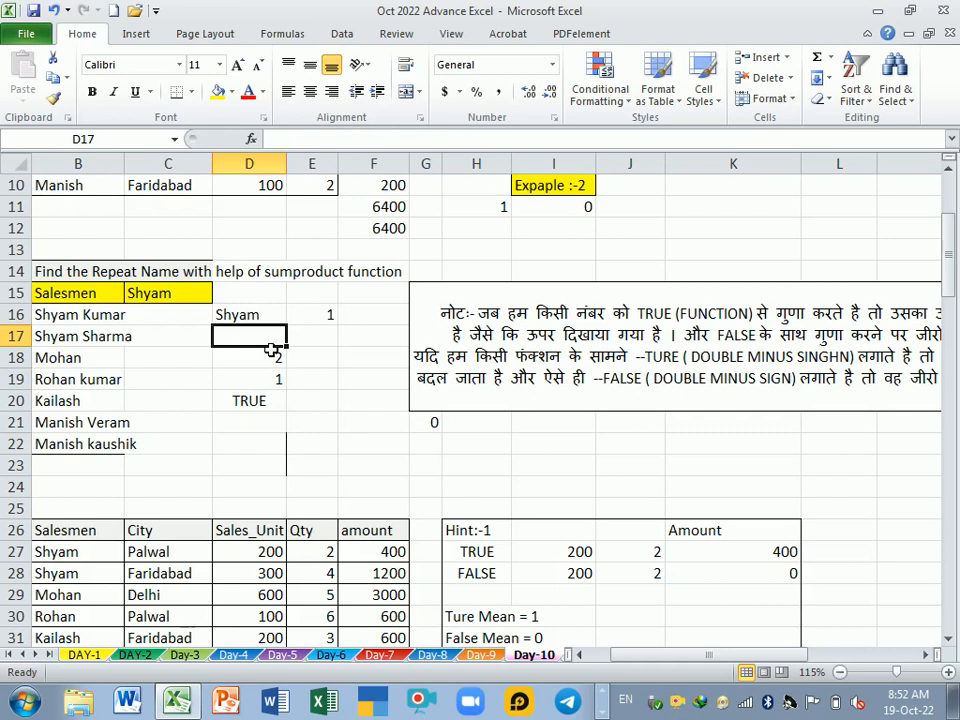
text(=)
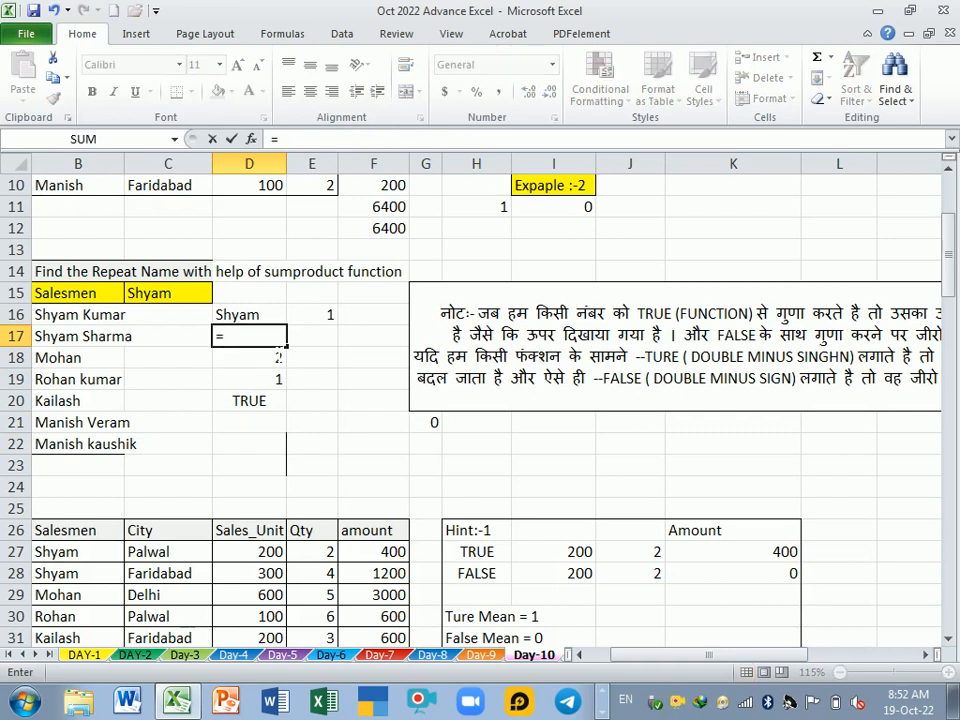
text(ISNU)
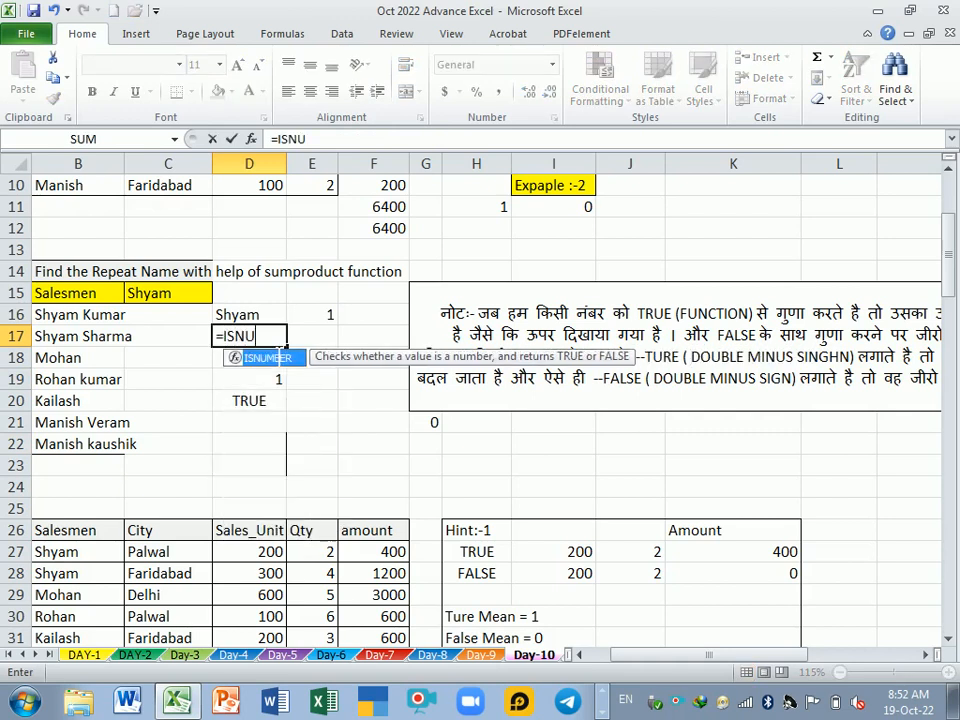
key(Tab)
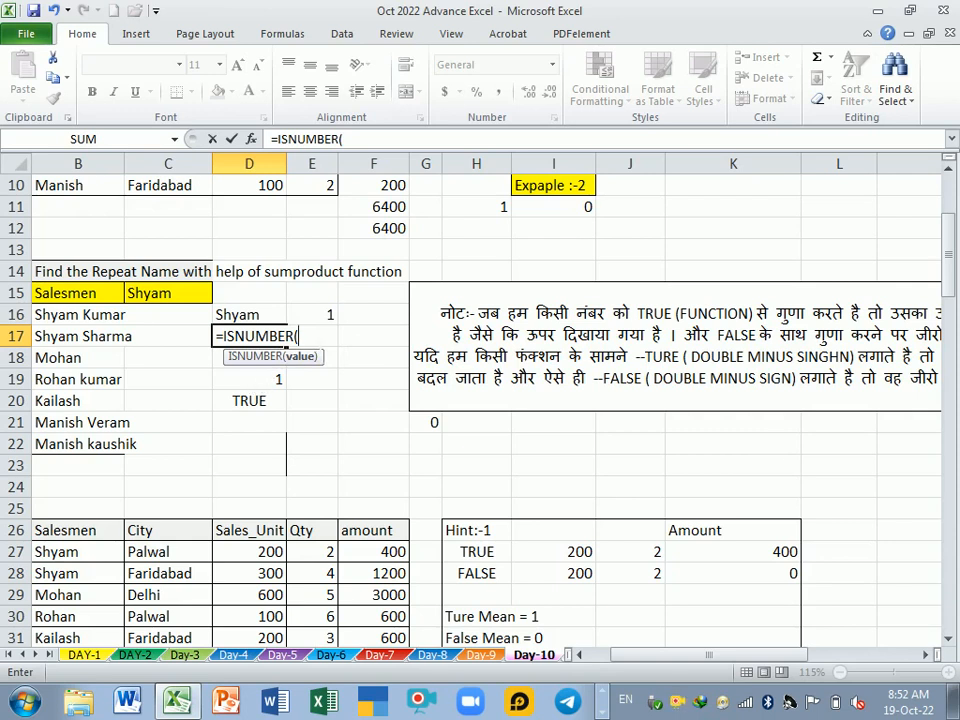
text(FIND()
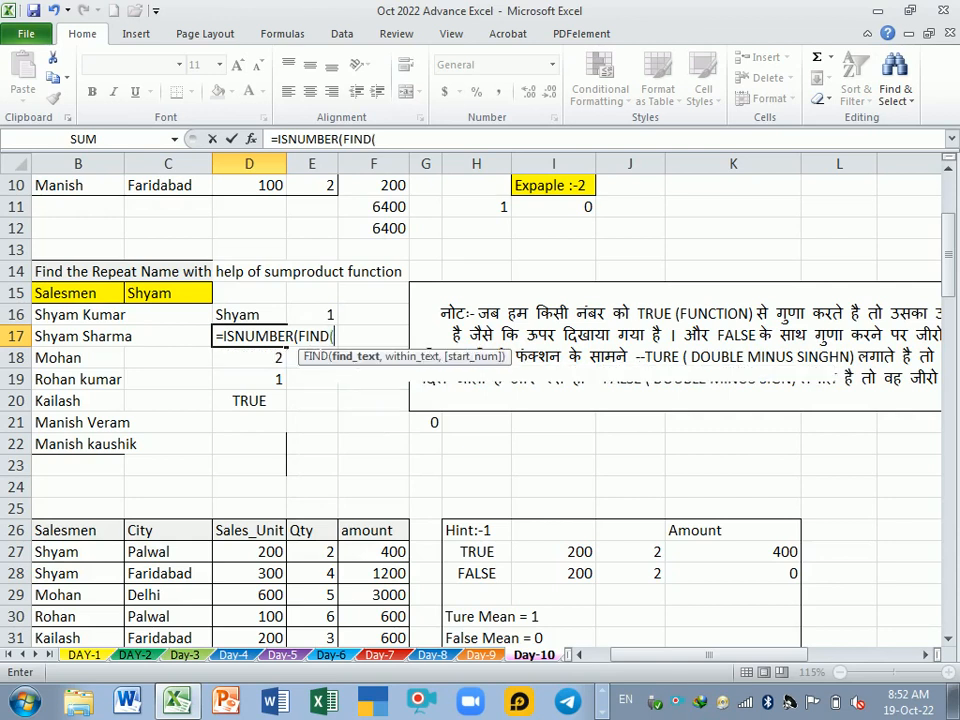
click(250, 317)
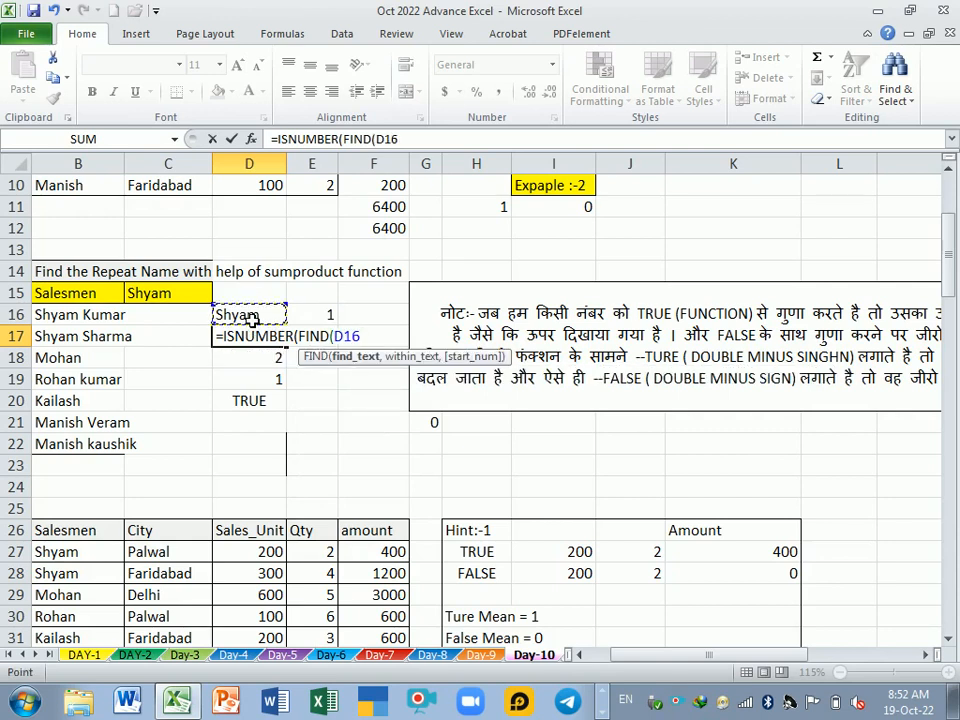
text(,)
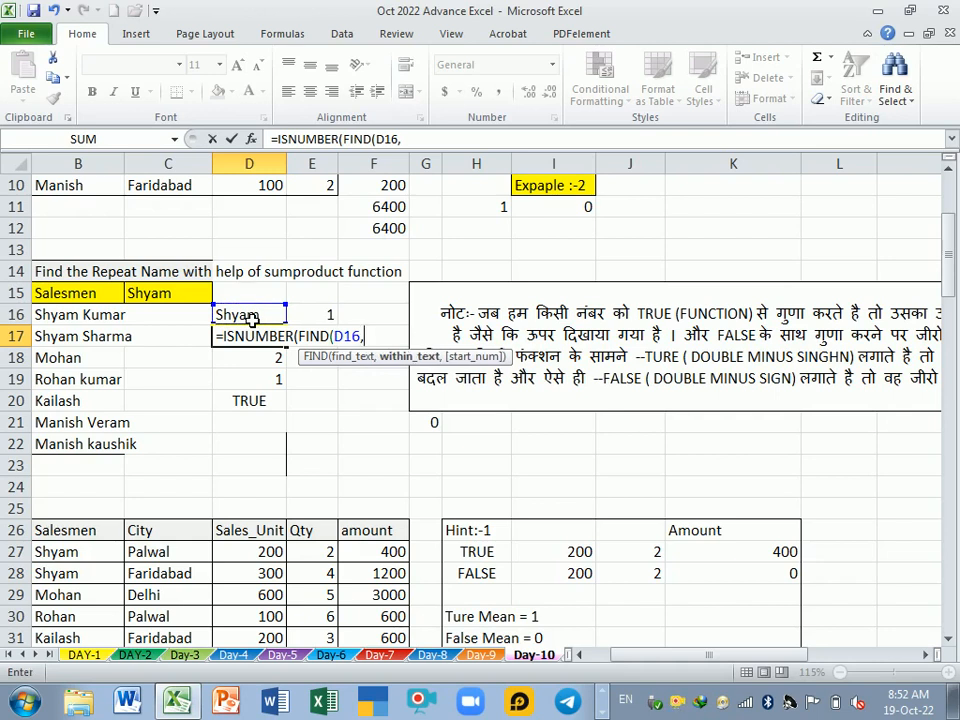
click(78, 316)
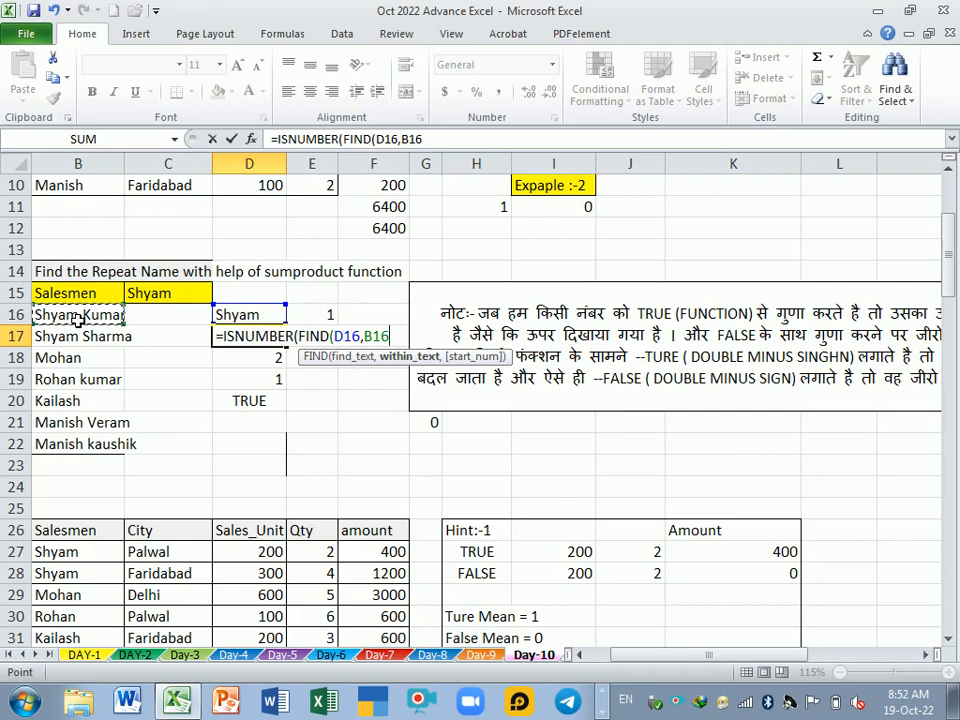
text()))
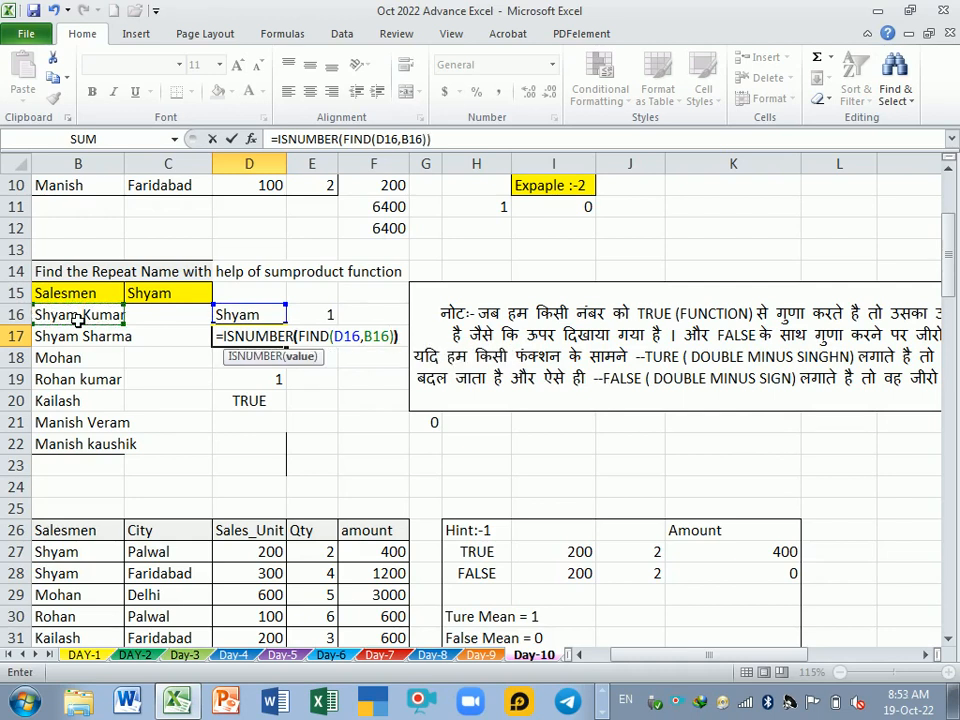
key(Return)
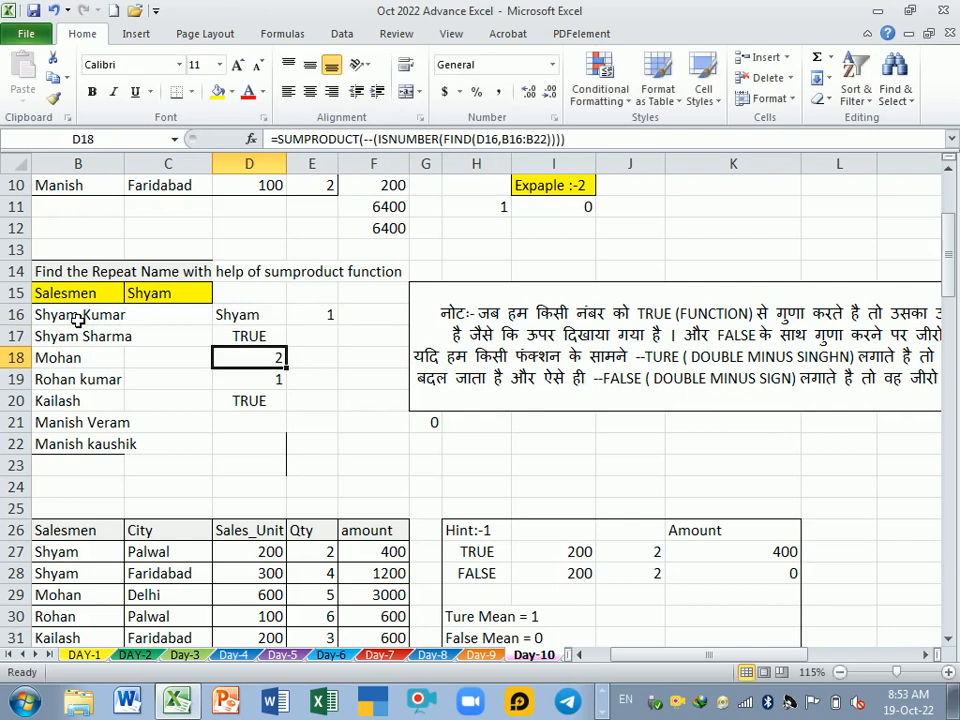
Examine the arguments of the D17 formula against the first two salesmen names in B16 and B17
double_click(233, 343)
double_click(233, 343)
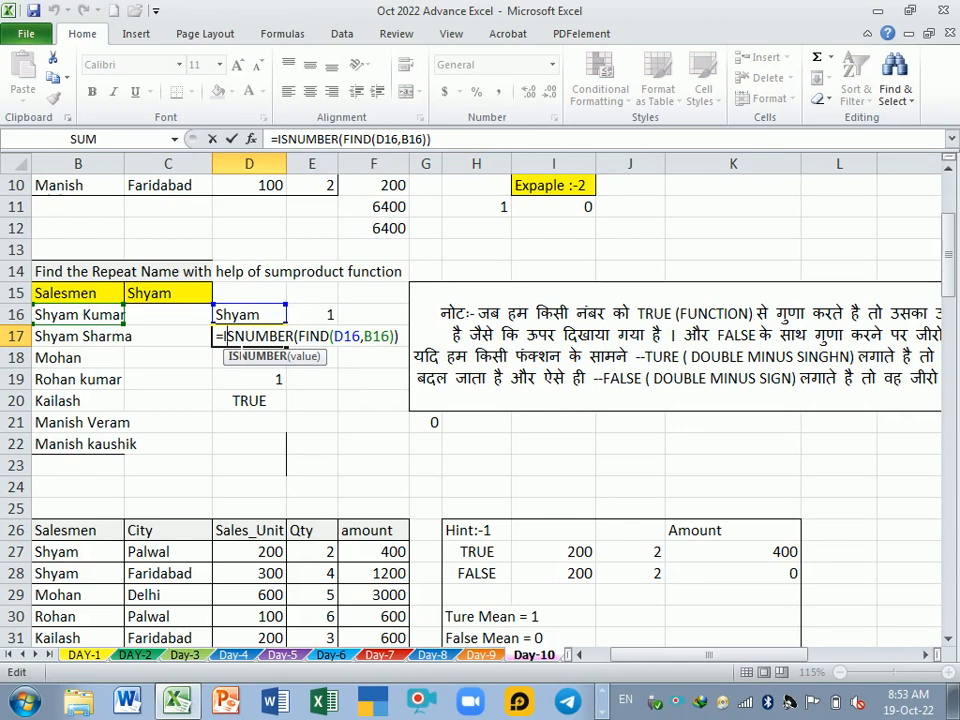
key(Escape)
key(Return)
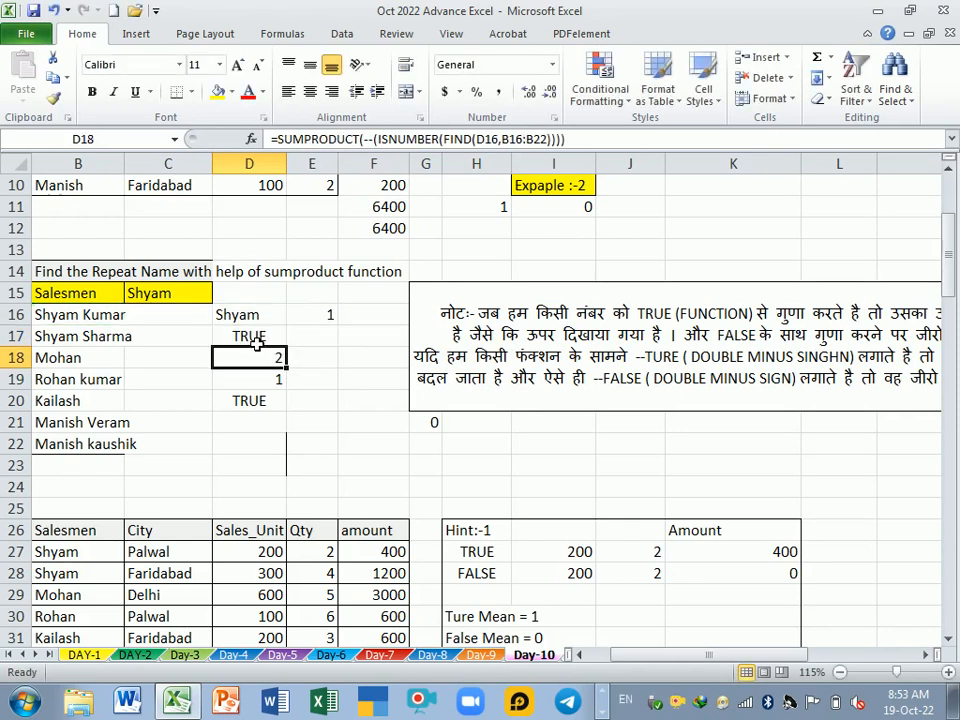
click(258, 343)
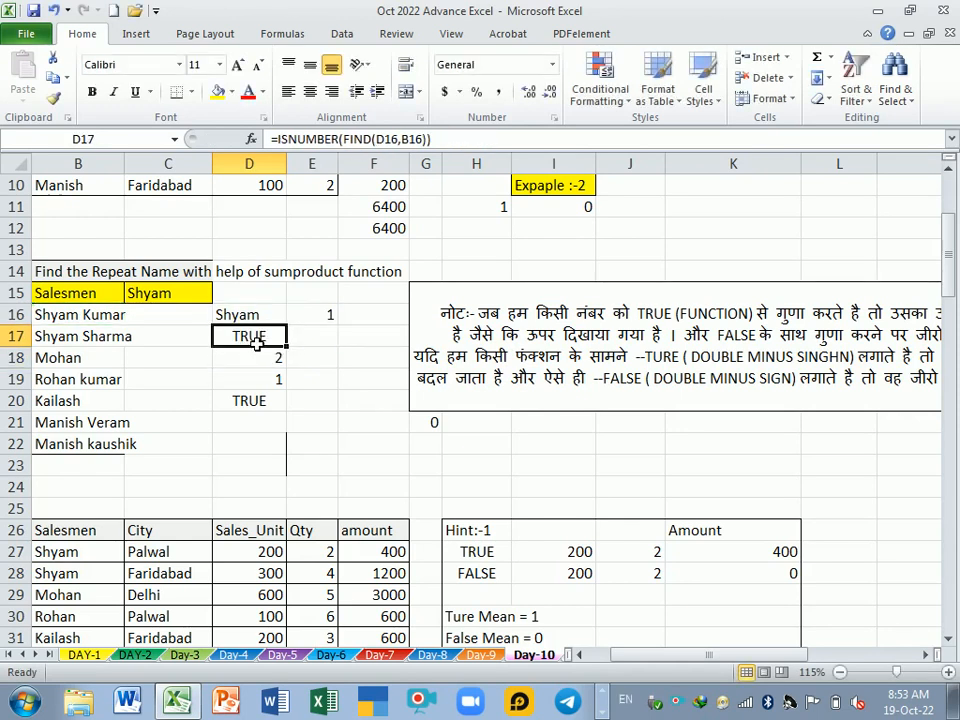
click(52, 320)
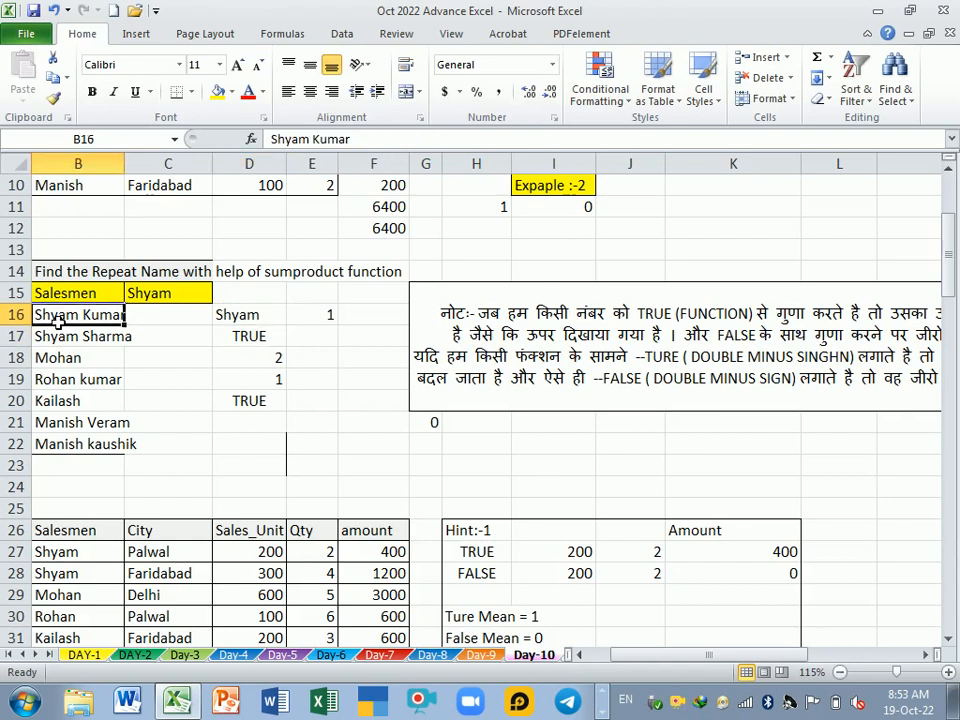
click(74, 343)
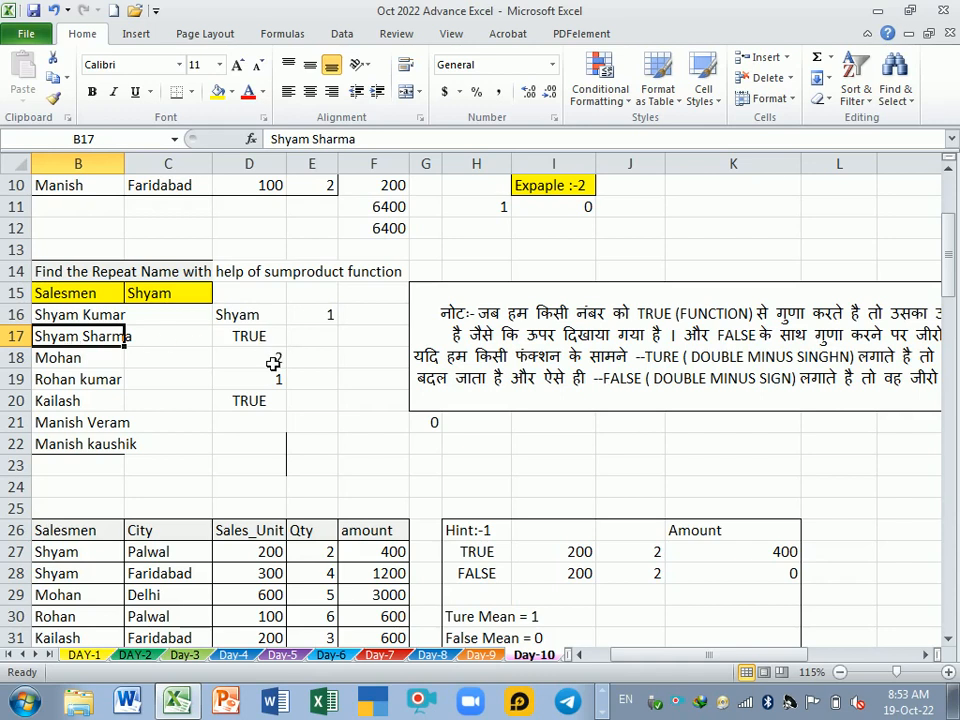
click(306, 381)
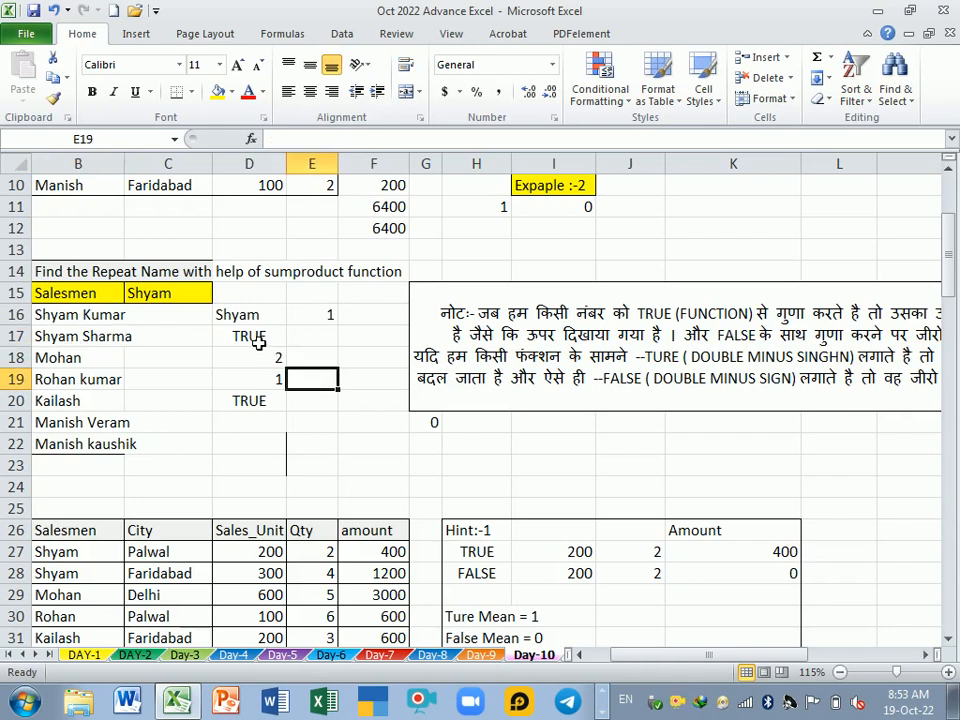
double_click(255, 338)
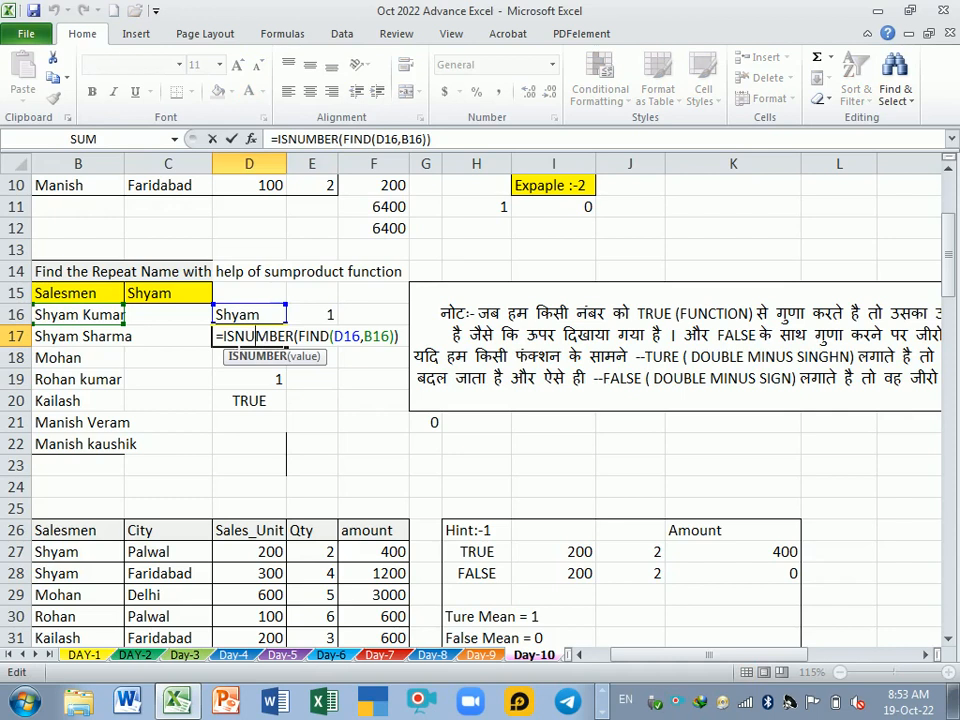
drag(222, 337, 398, 337)
key(Return)
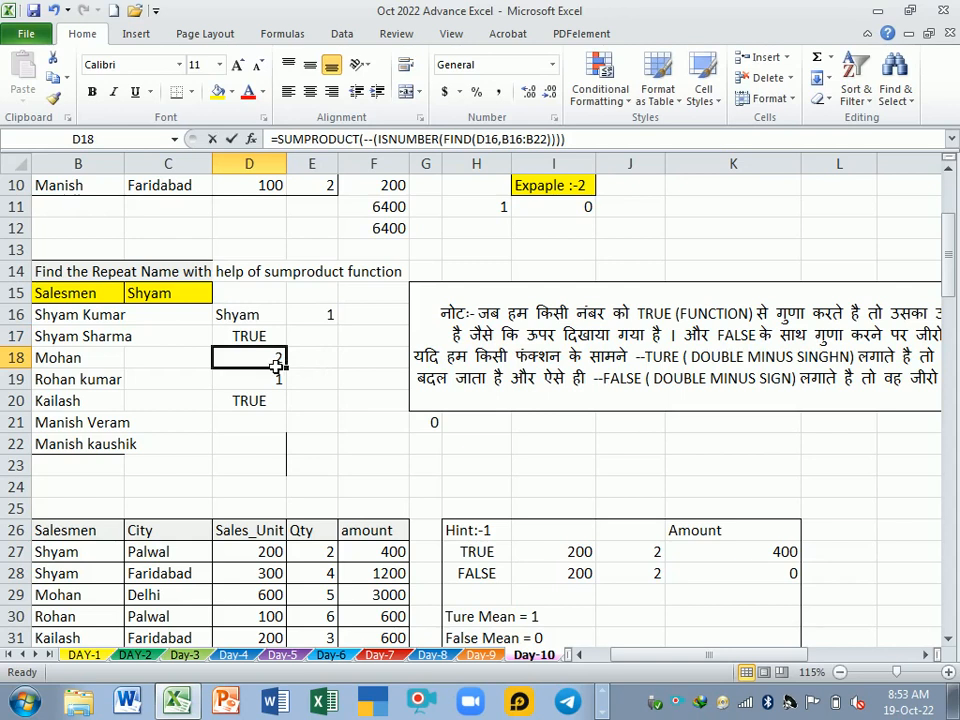
Begin a replacement formula in D18 with SUMPRODUCT and a nested ISNUMBER function
text(=SUMP)
key(Tab)
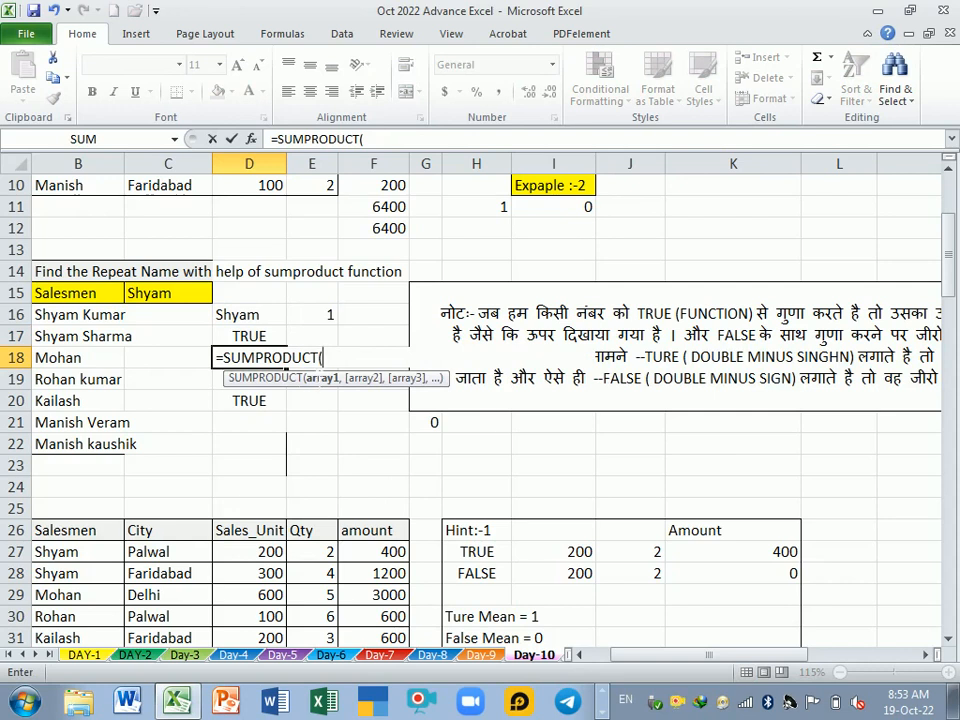
text(IS)
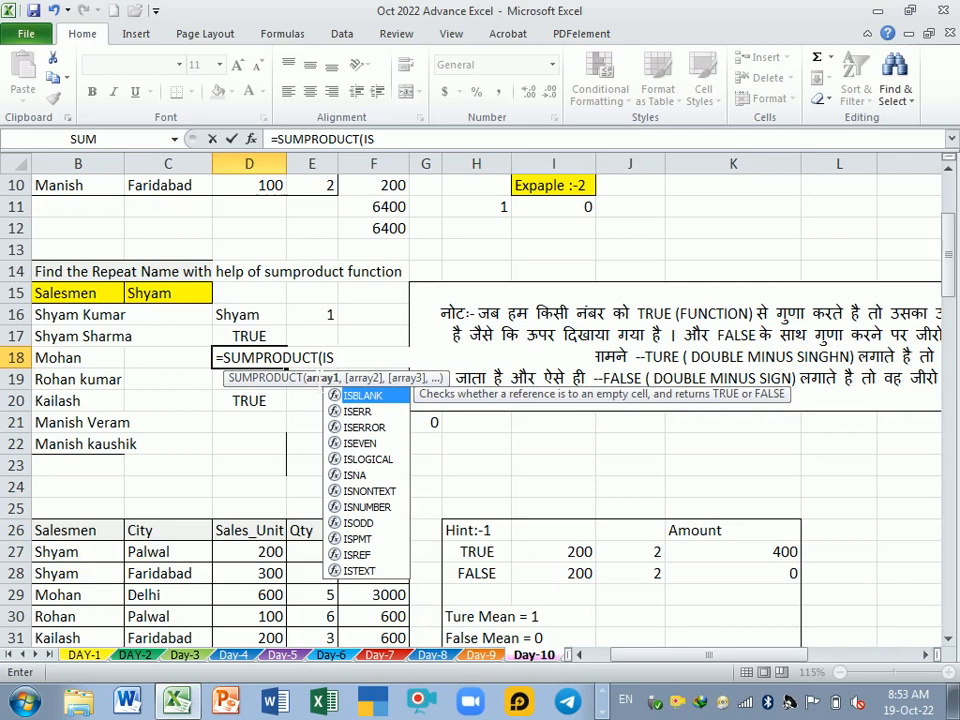
text(N)
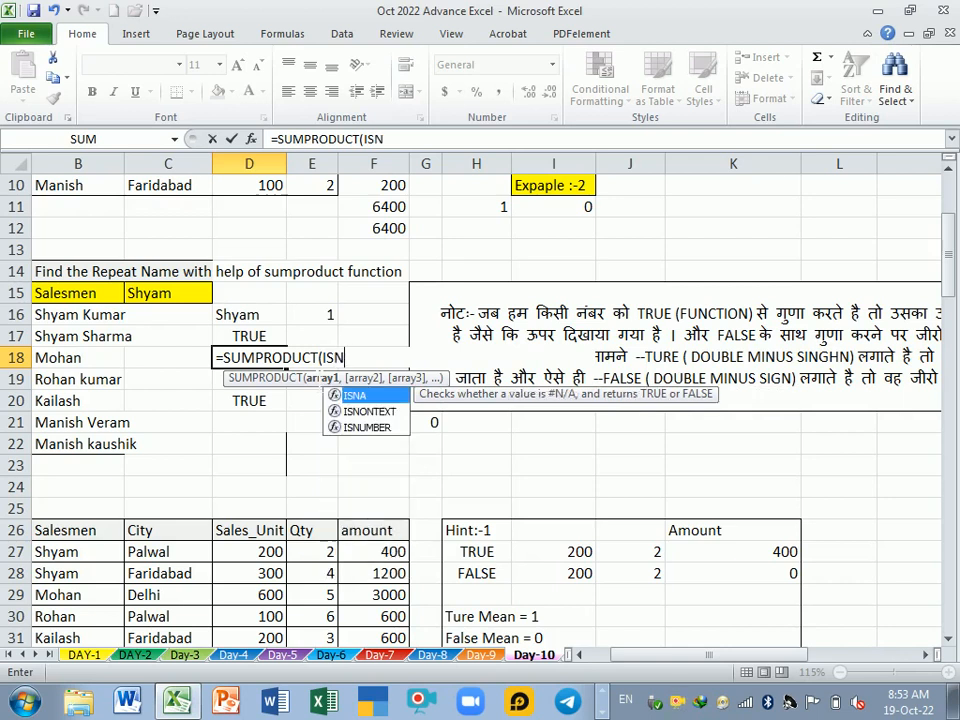
key(Down)
key(Down)
key(Tab)
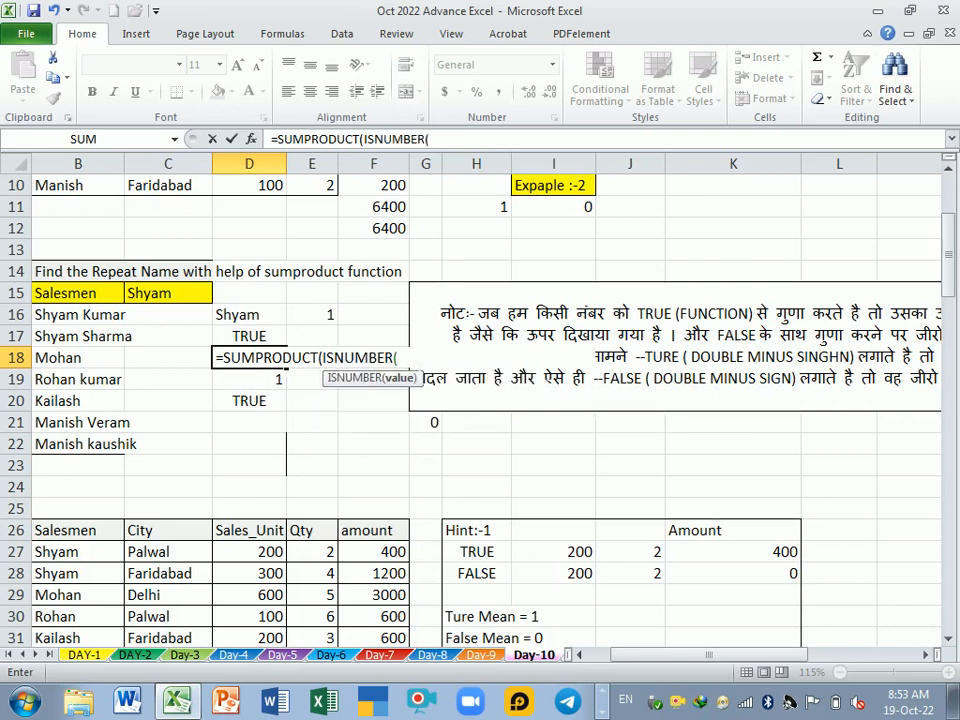
Nest FIND(D16,B16:B23) inside the ISNUMBER function of the D18 SUMPRODUCT formula
text(FIND()
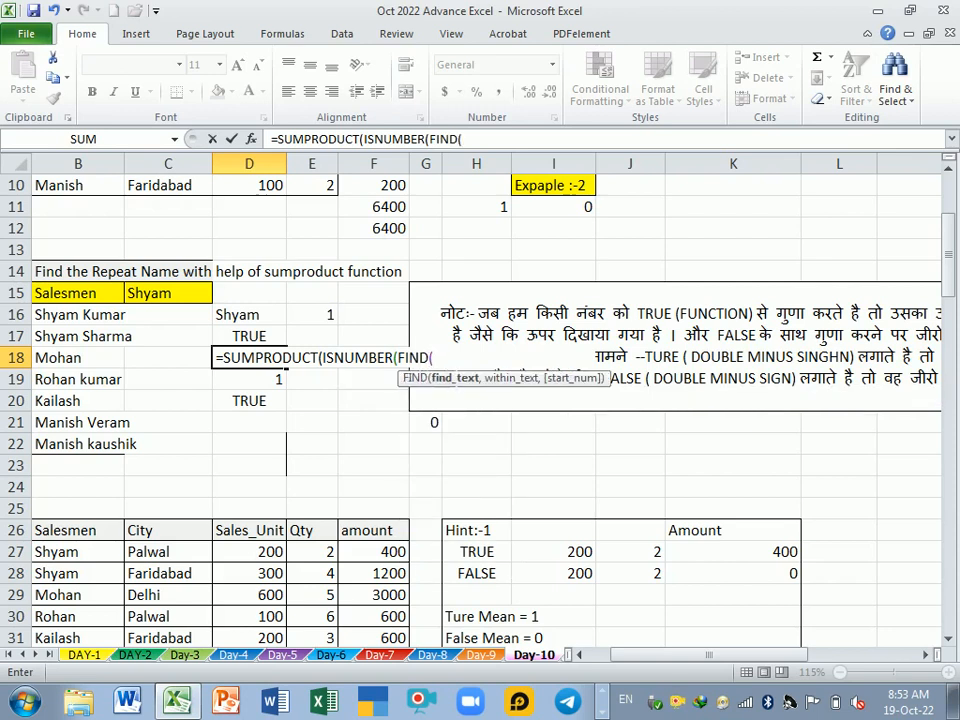
click(253, 320)
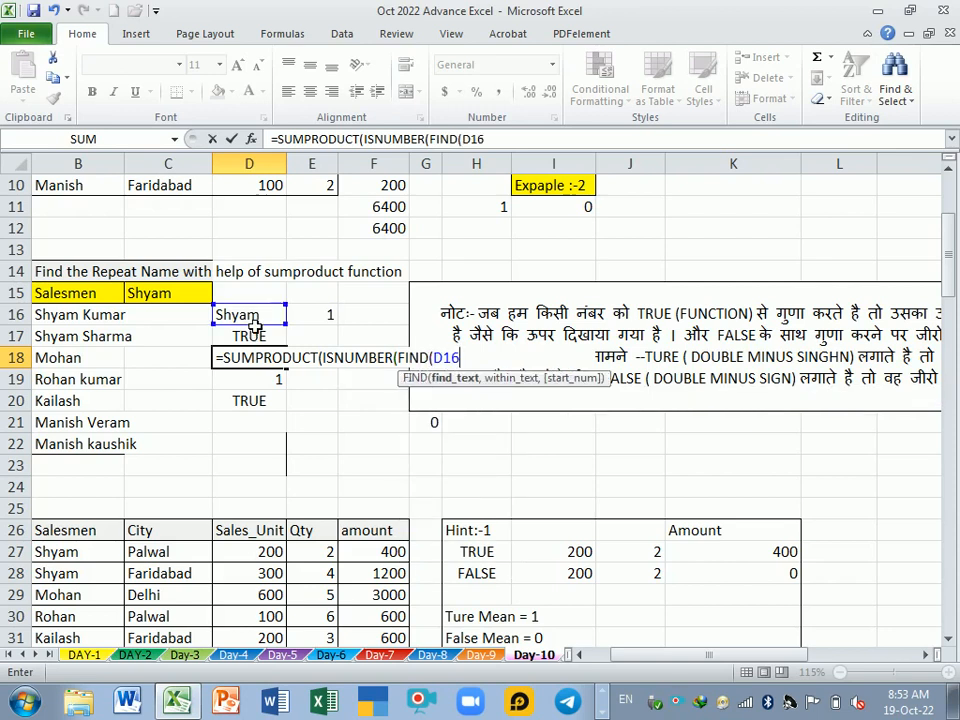
text(,)
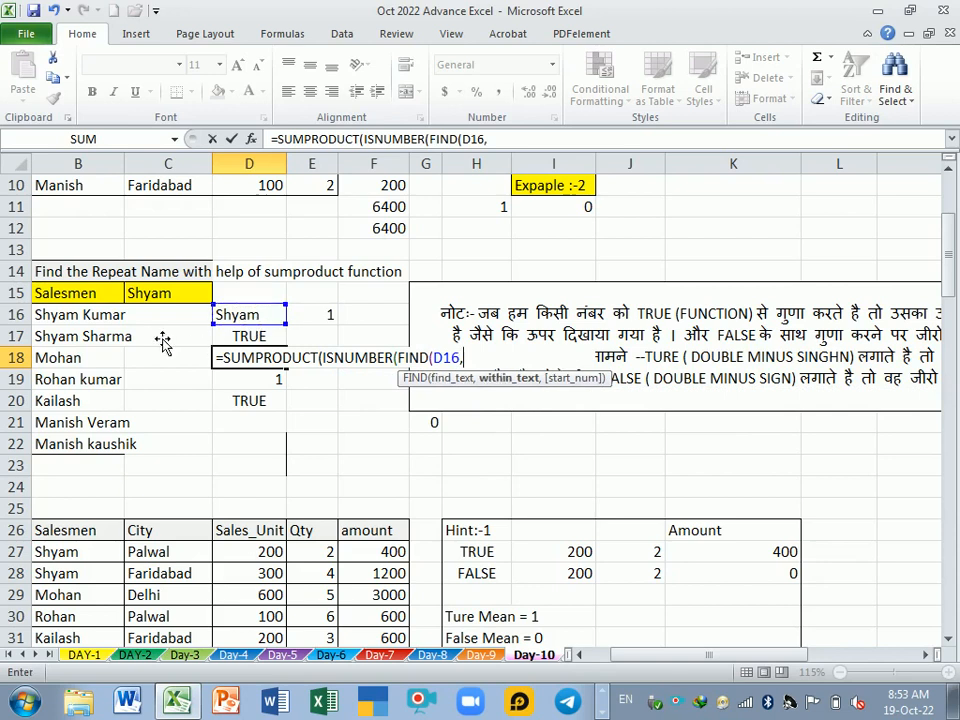
drag(98, 322, 101, 461)
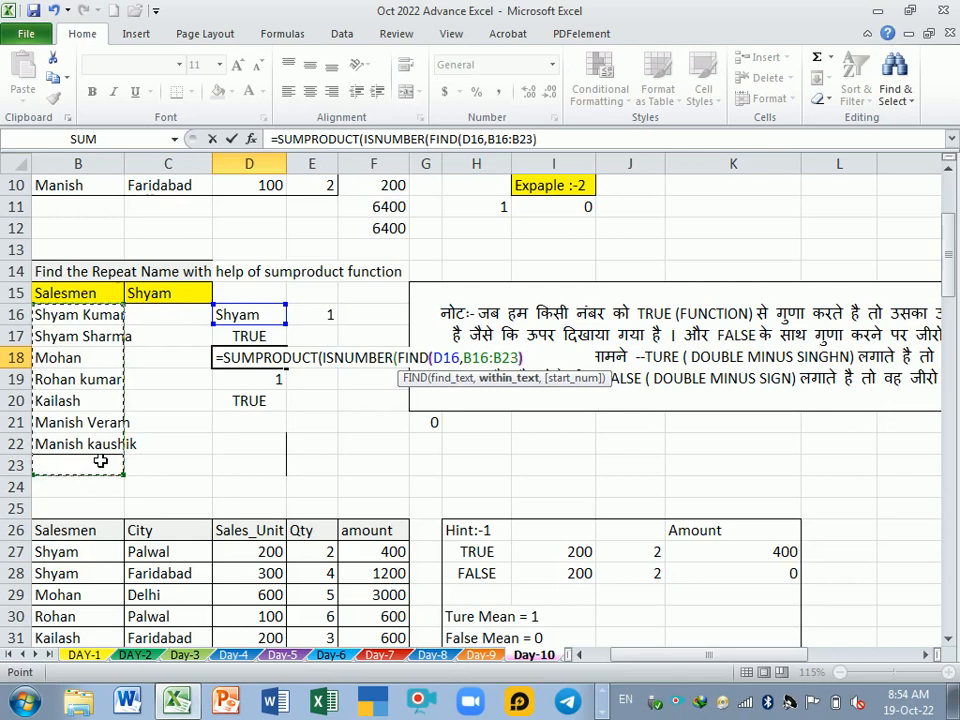
text())
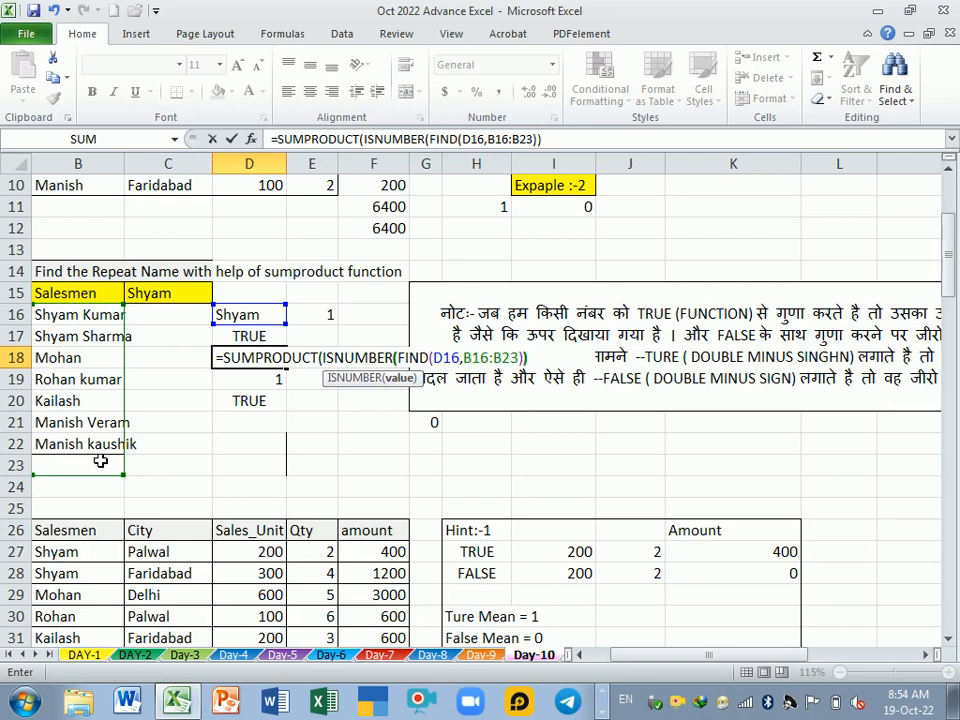
text())
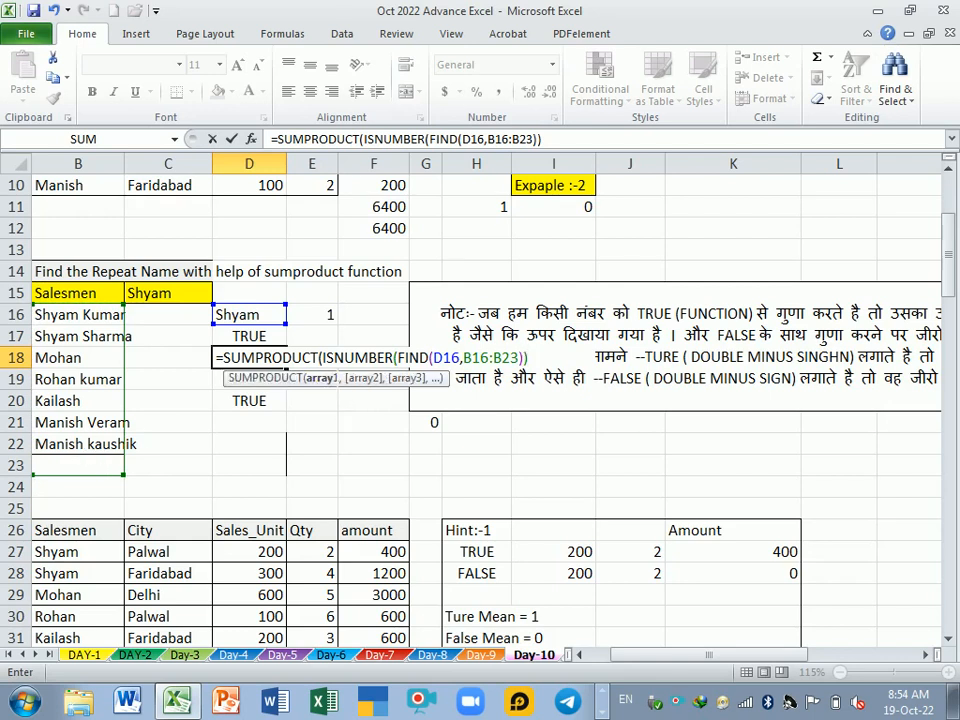
Put a double minus before ISNUMBER and enter D18 as =SUMPRODUCT(--ISNUMBER(FIND(D16,B16:B23))), accepting the proposed bracket correction
click(323, 358)
text(--)
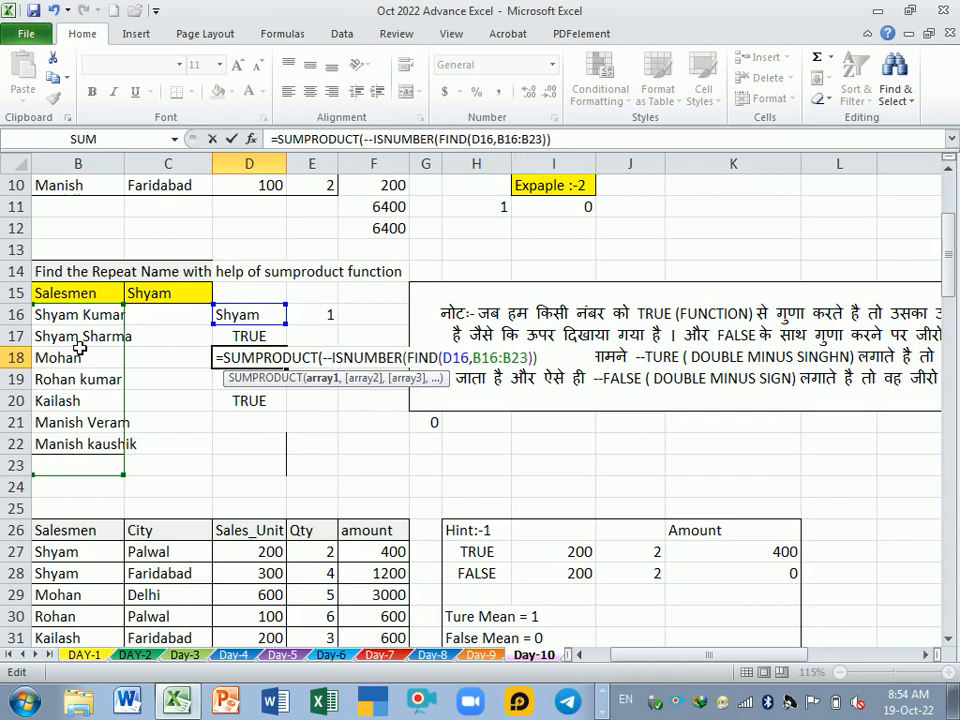
key(Return)
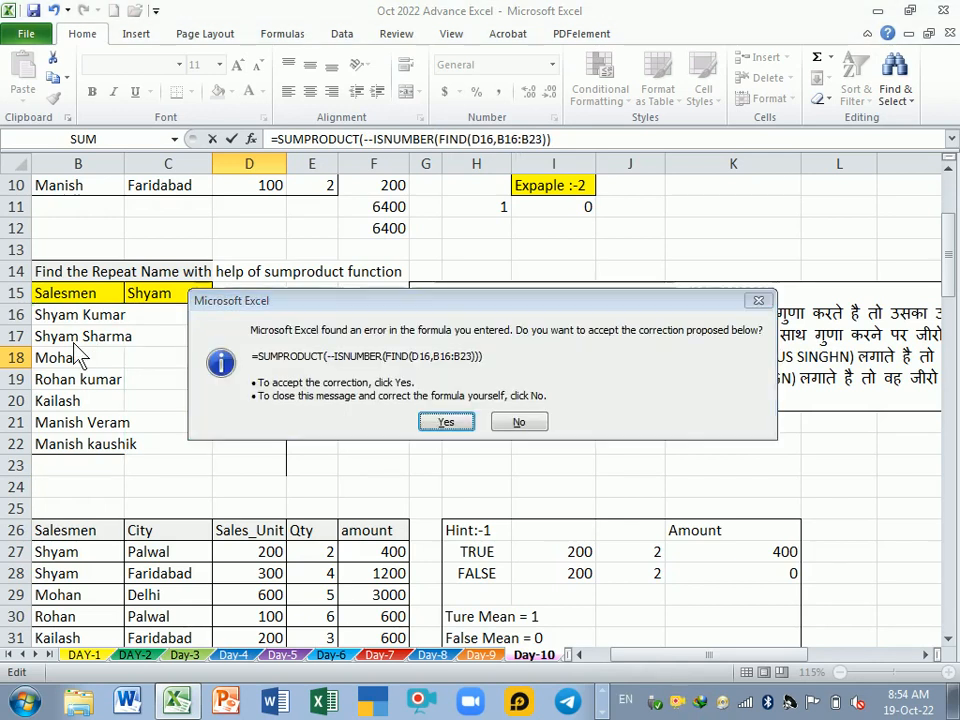
key(Return)
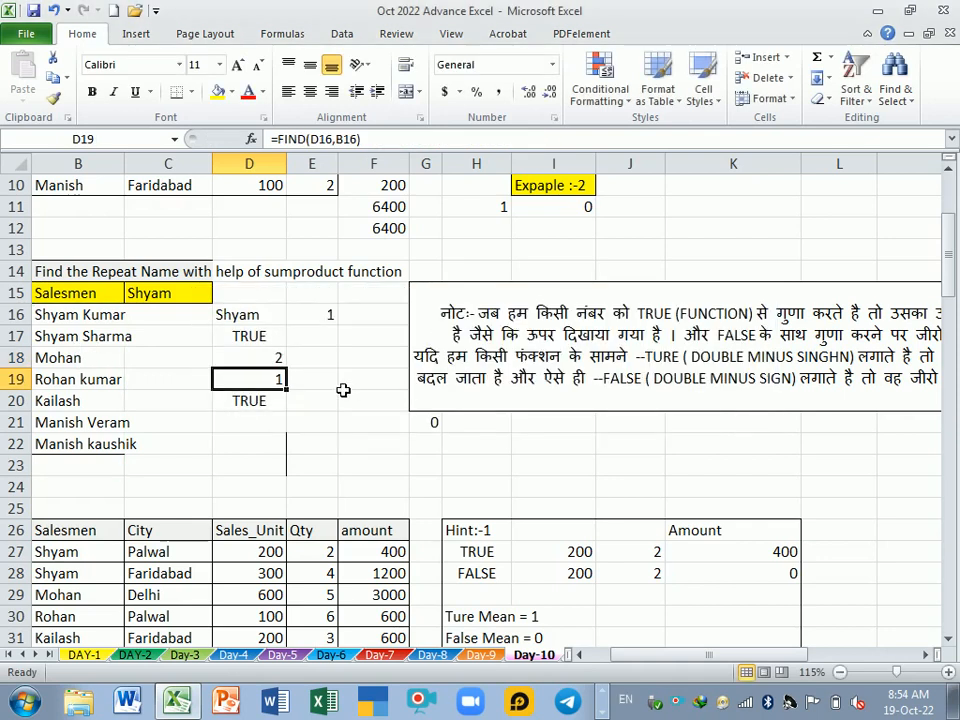
Evaluate the ISNUMBER(FIND(D16,B16:B23)) part of the D18 formula in place and enter the formula with its literal array
click(276, 361)
click(317, 379)
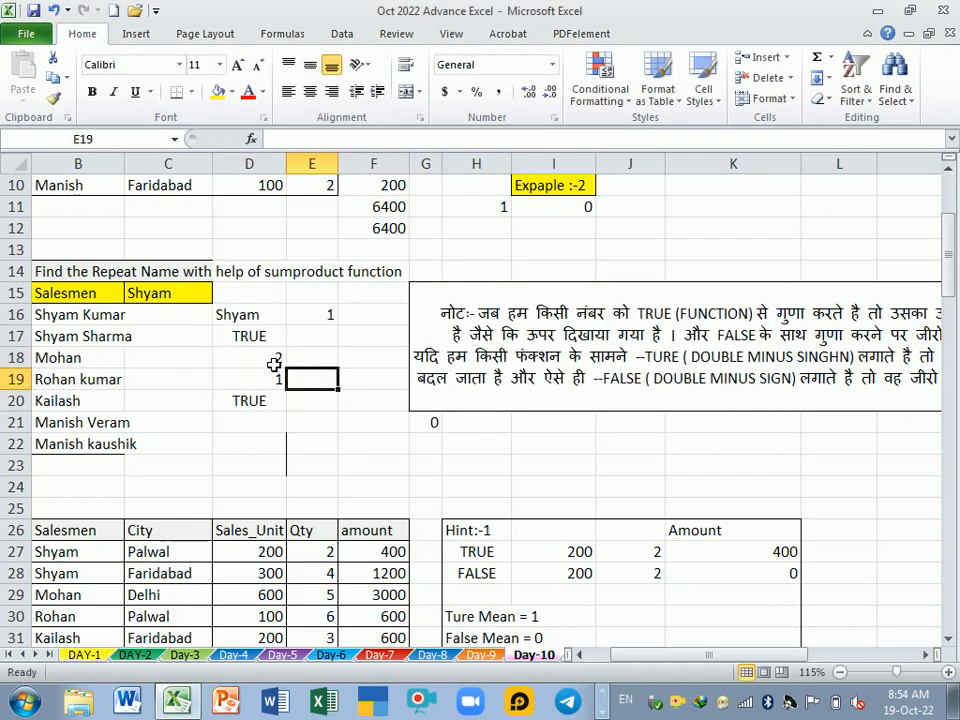
click(275, 362)
double_click(276, 361)
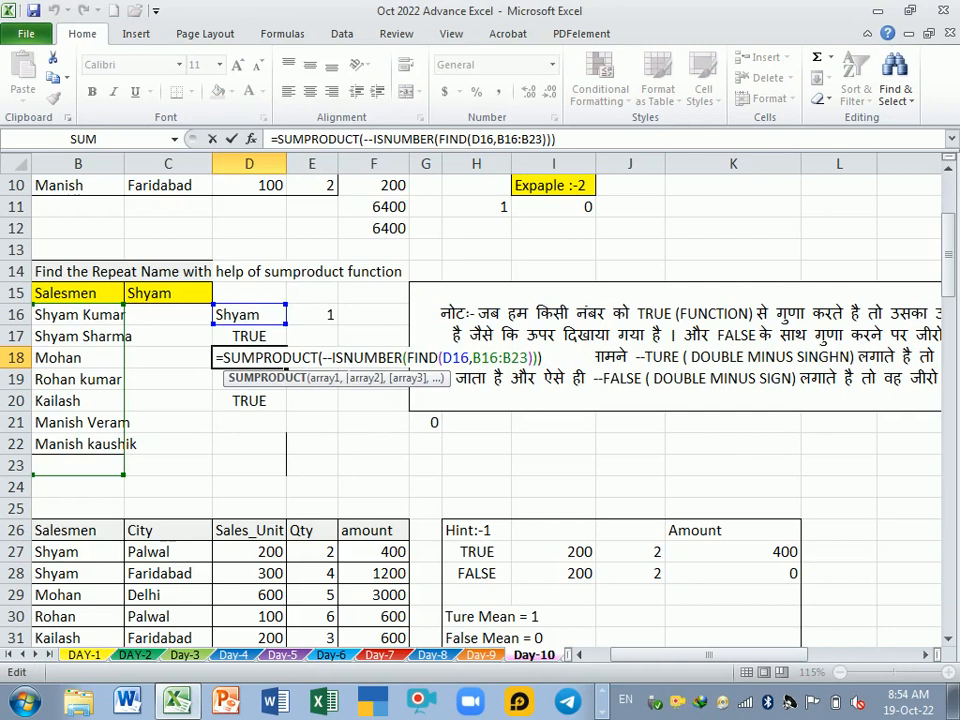
drag(333, 357, 538, 357)
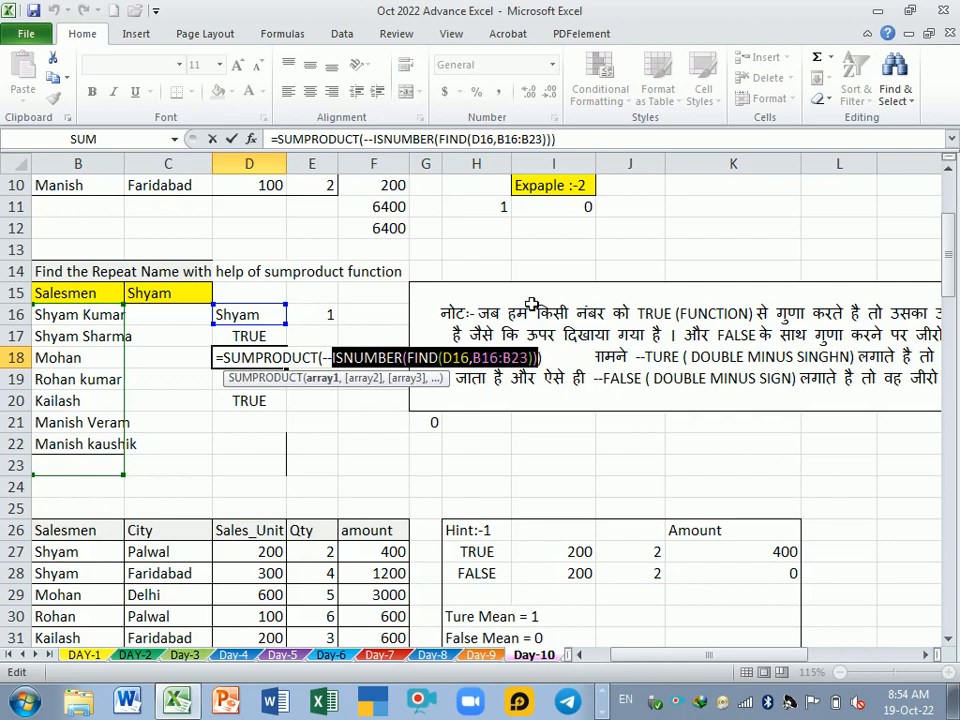
key(F9)
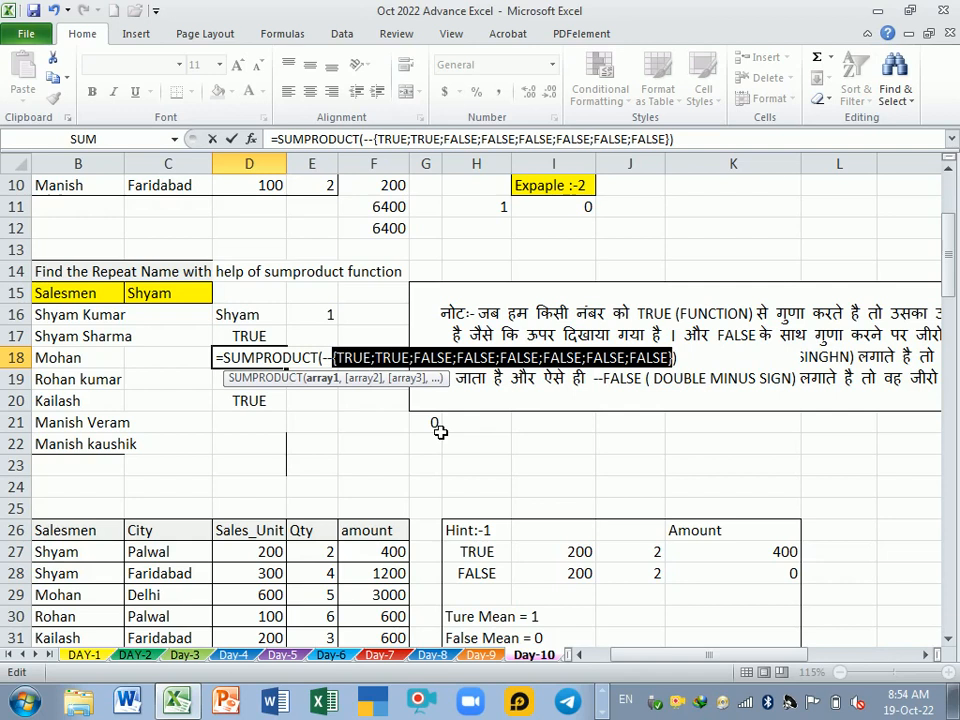
key(ctrl+Return)
key(Down)
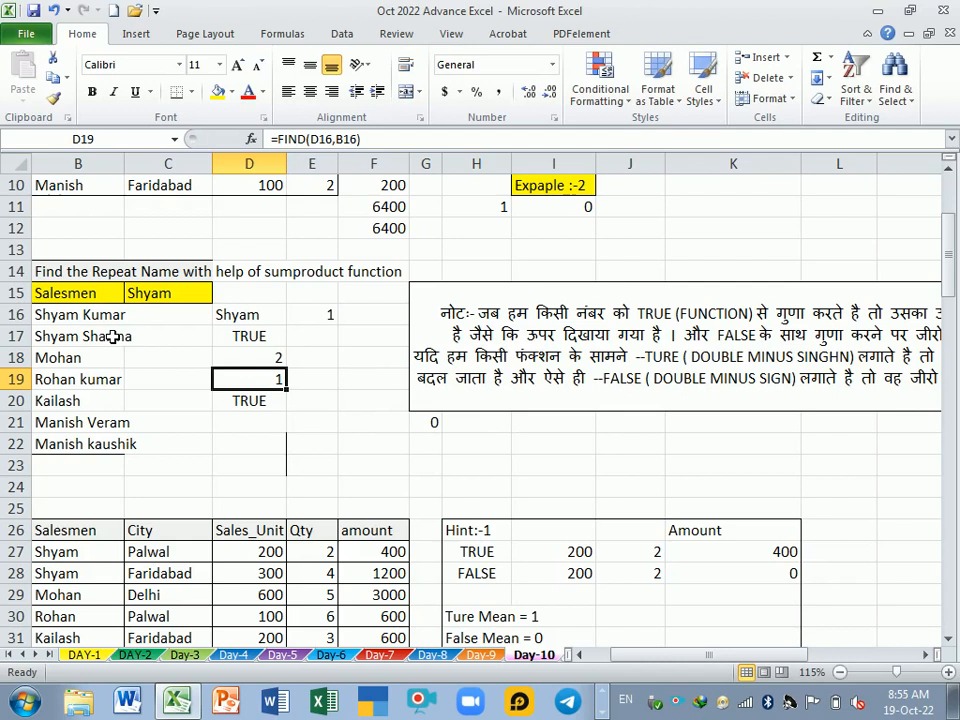
Replace the salesman name in B18 with a copy of the name in B17
click(272, 360)
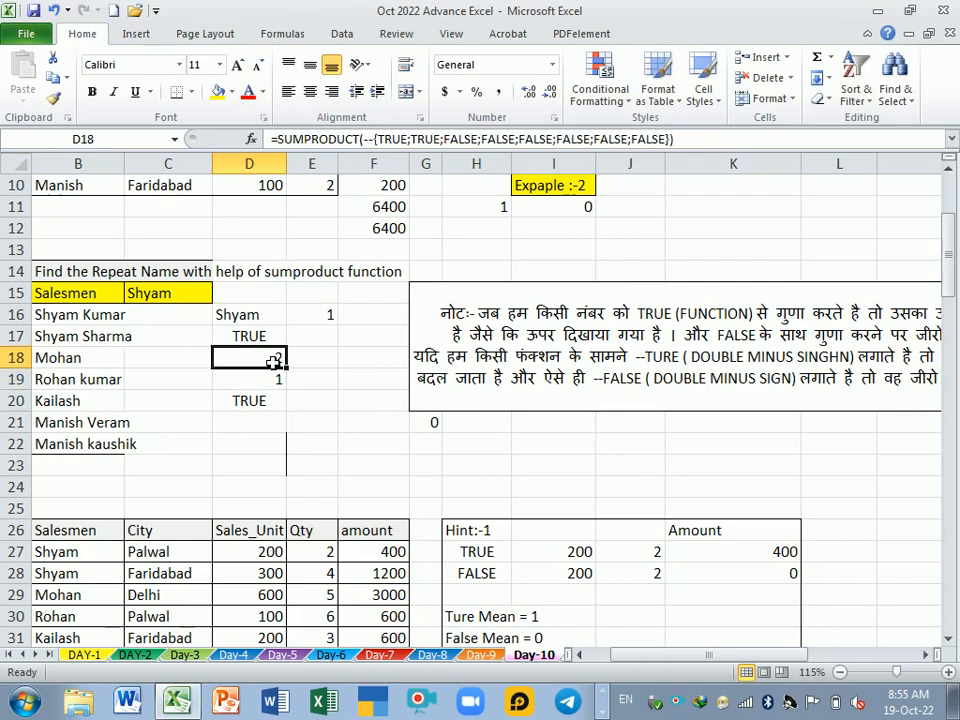
click(87, 363)
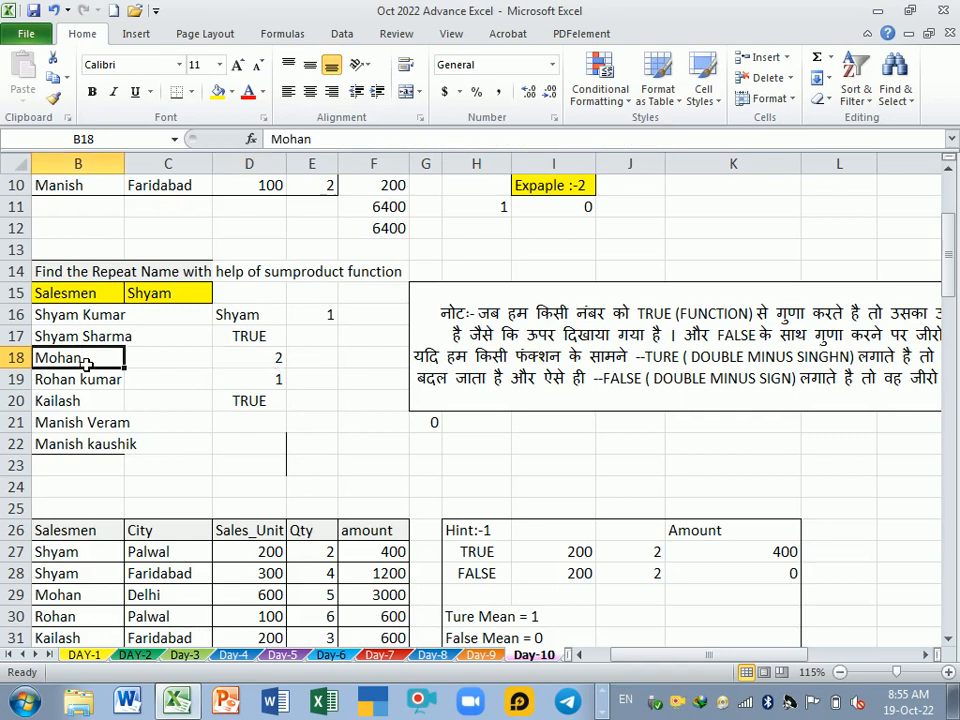
text(sH)
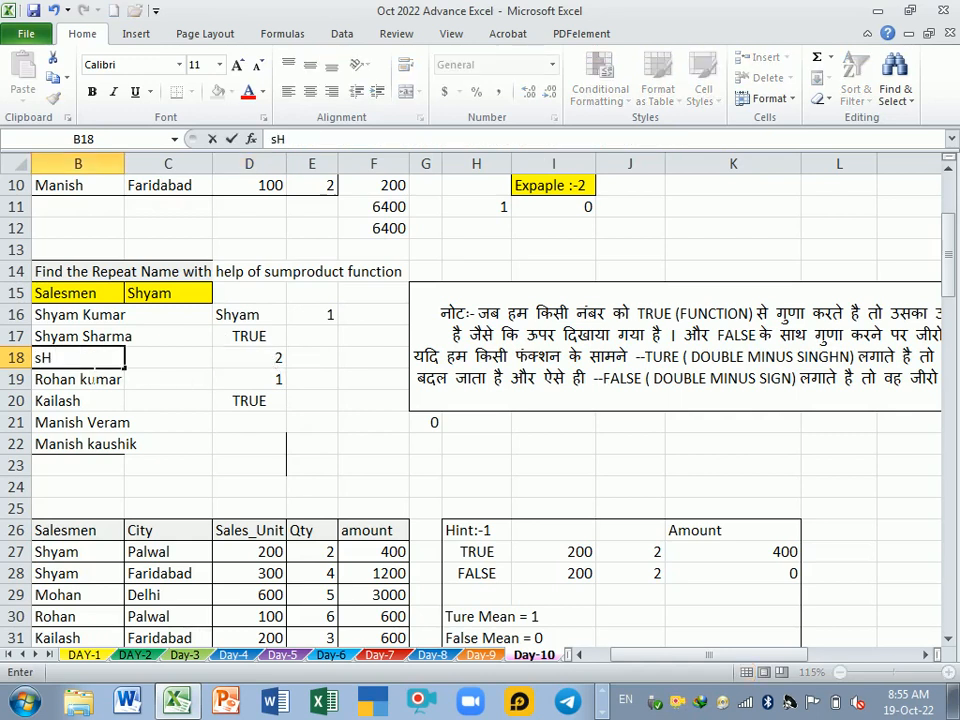
key(BackSpace)
key(BackSpace)
click(90, 360)
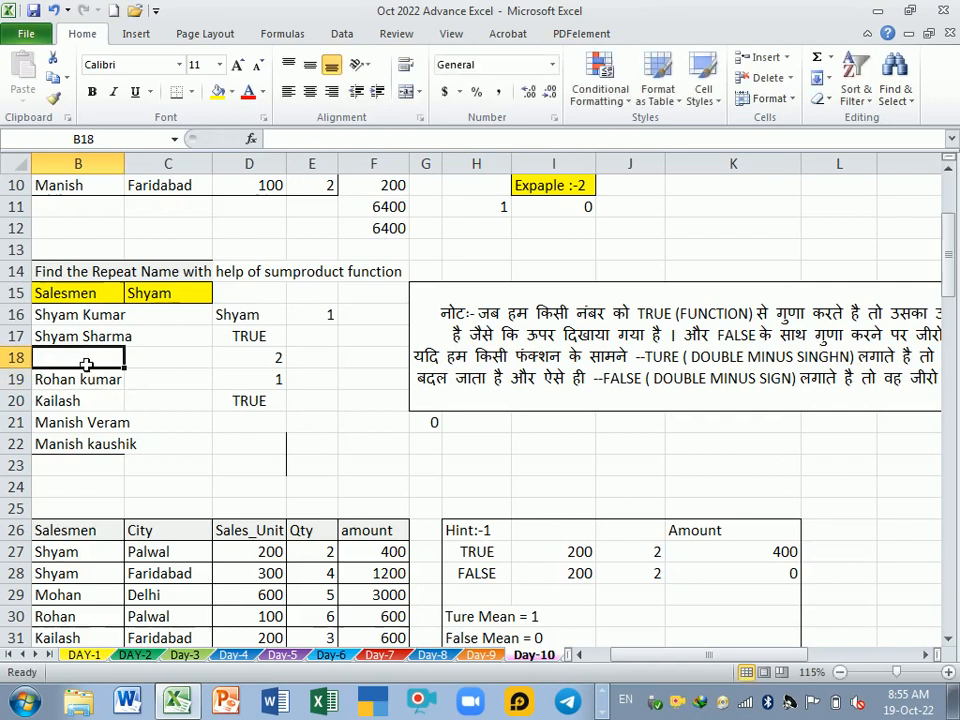
key(ctrl+d)
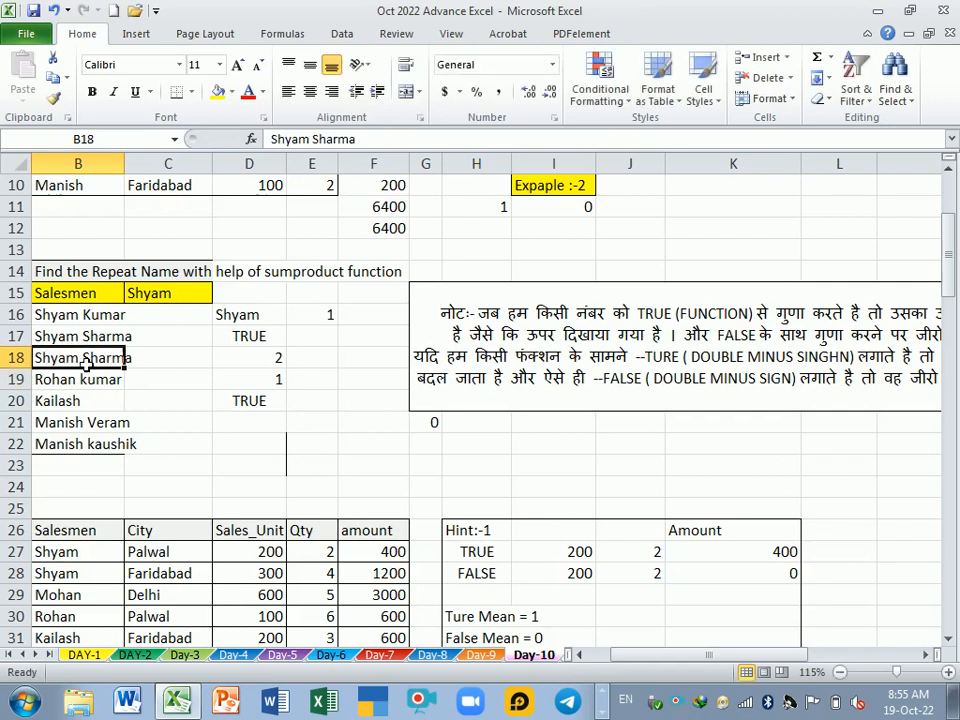
Inspect the result and the literal array in the D18 SUMPRODUCT formula against the changed name in B18
click(189, 441)
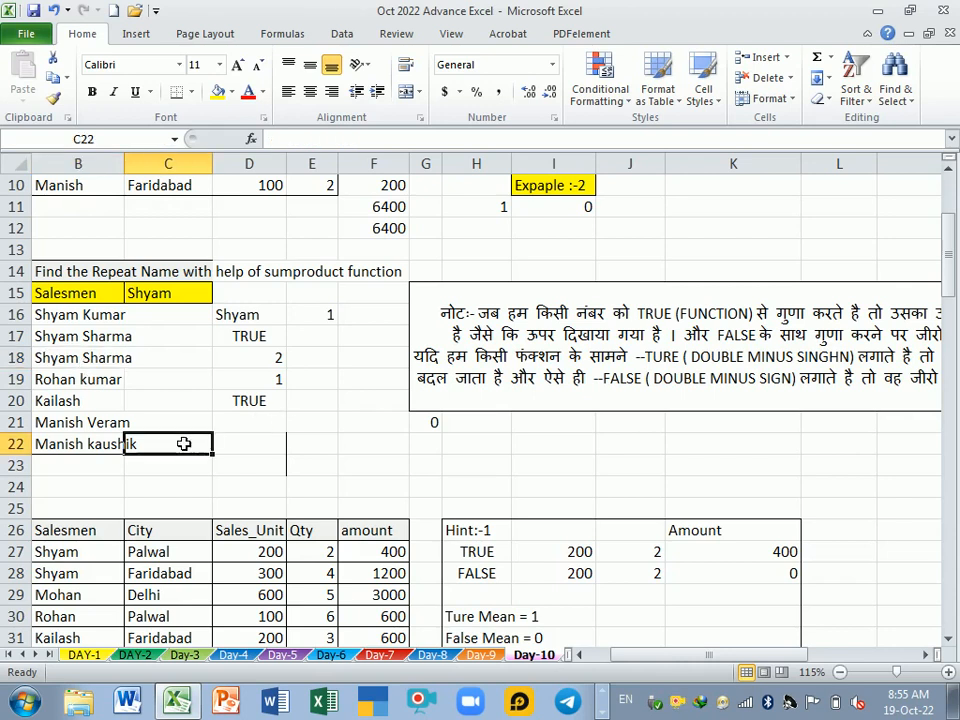
click(102, 364)
click(258, 364)
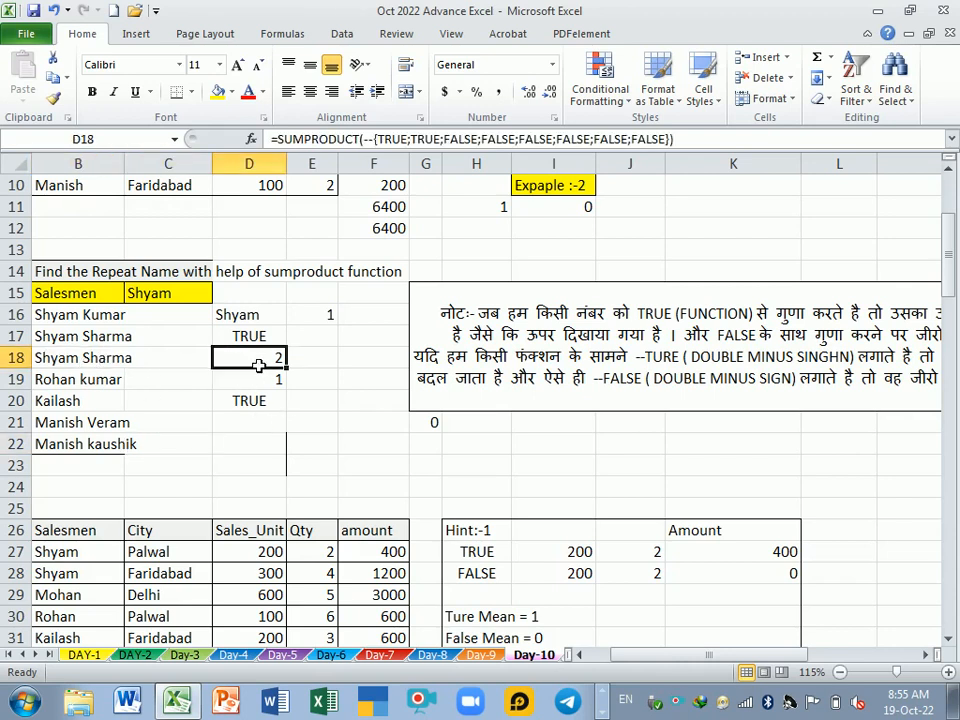
double_click(258, 366)
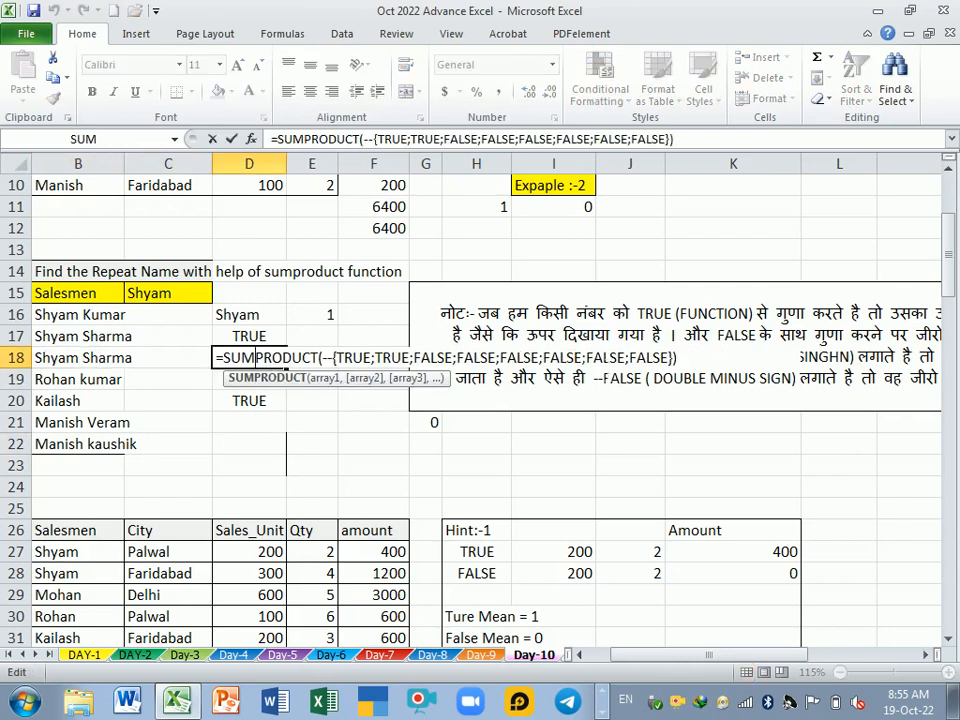
key(Return)
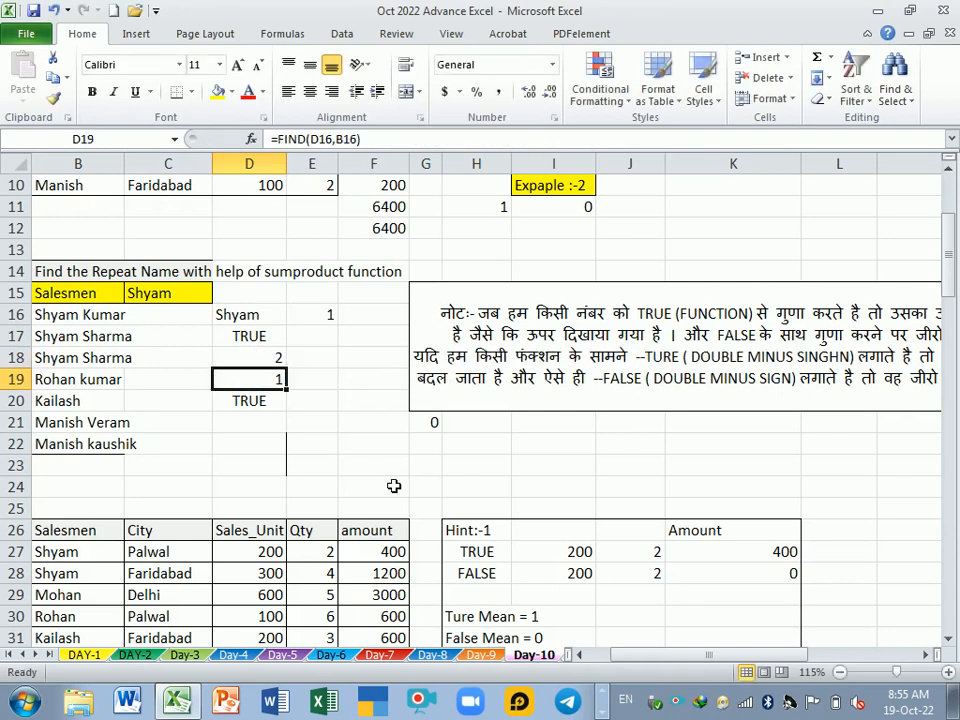
Undo the name change in B18 and the evaluation of the ISNUMBER part in D18
key(Up)
key(Left)
key(Left)
key(Delete)
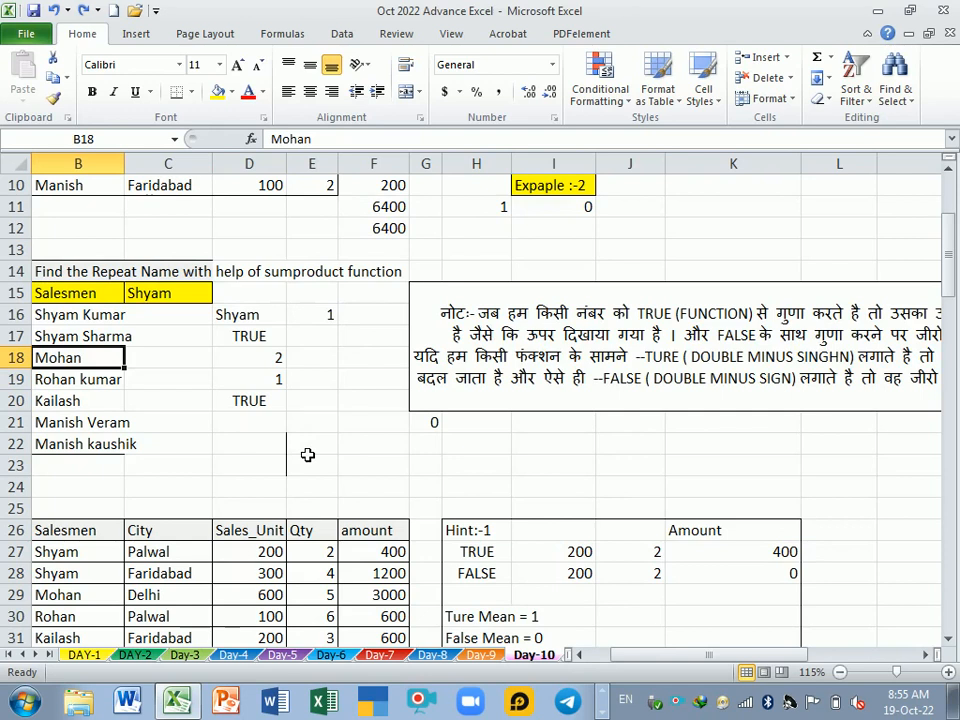
key(Right)
key(Right)
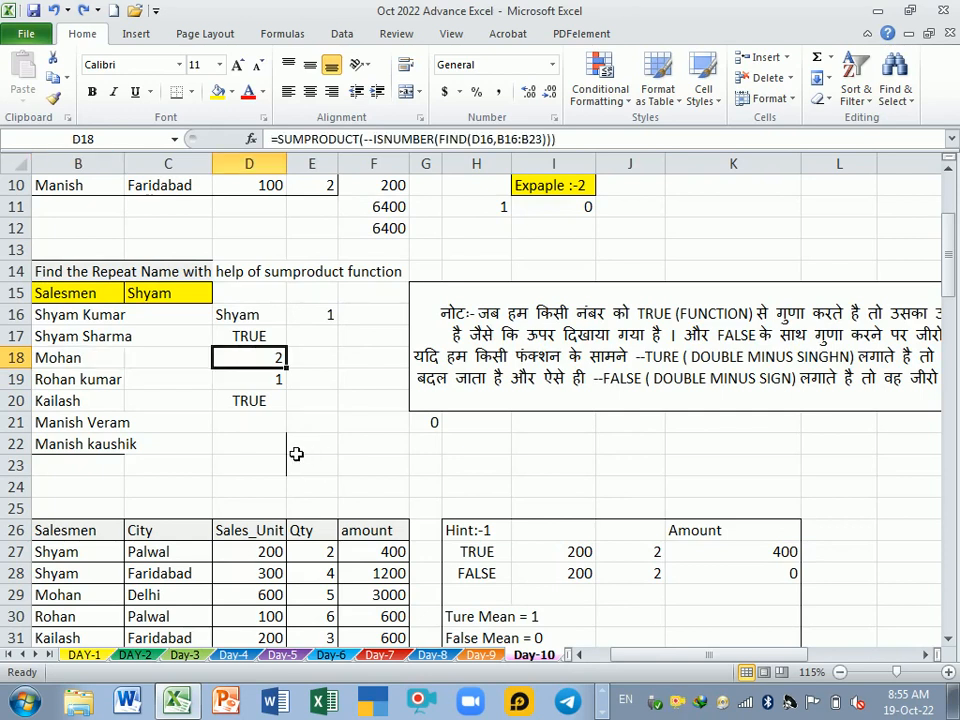
Fill the salesman name from B17 down into B18
click(95, 337)
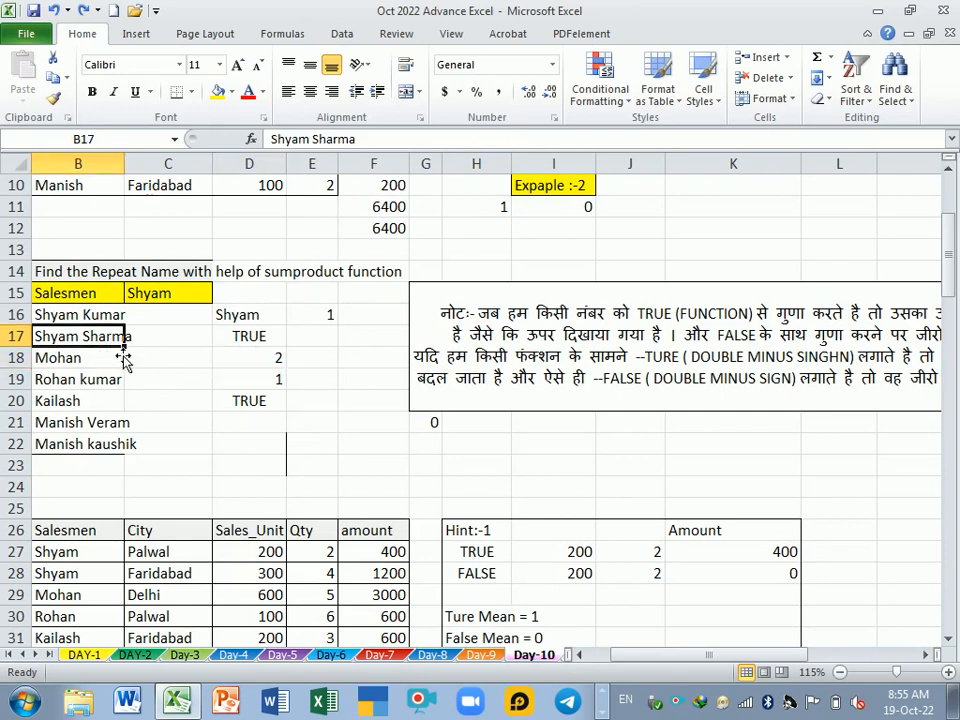
drag(128, 360, 133, 369)
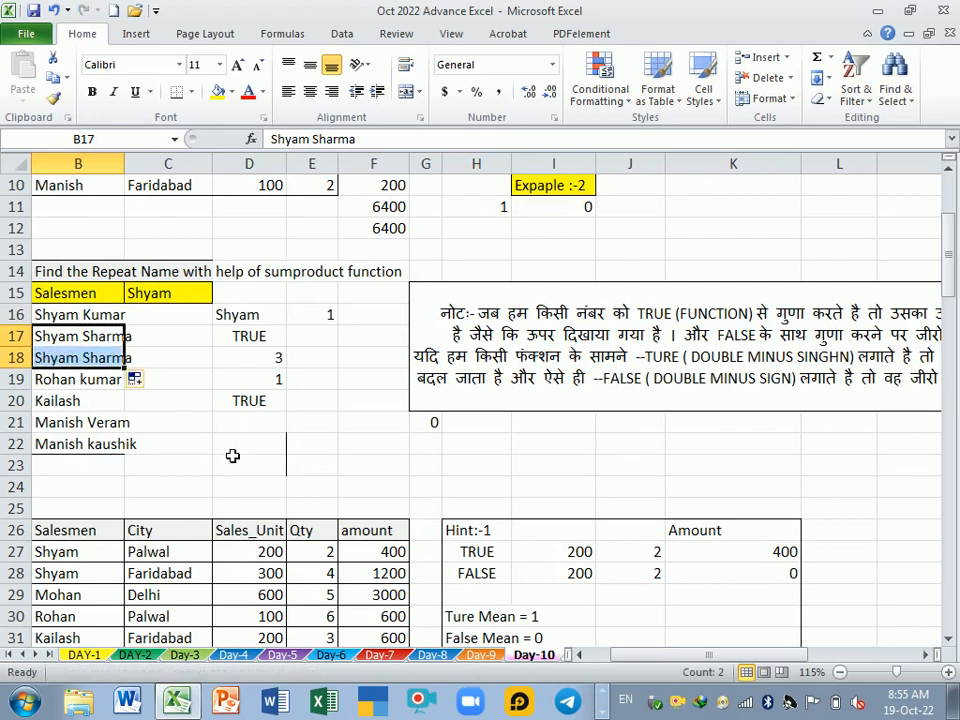
click(369, 421)
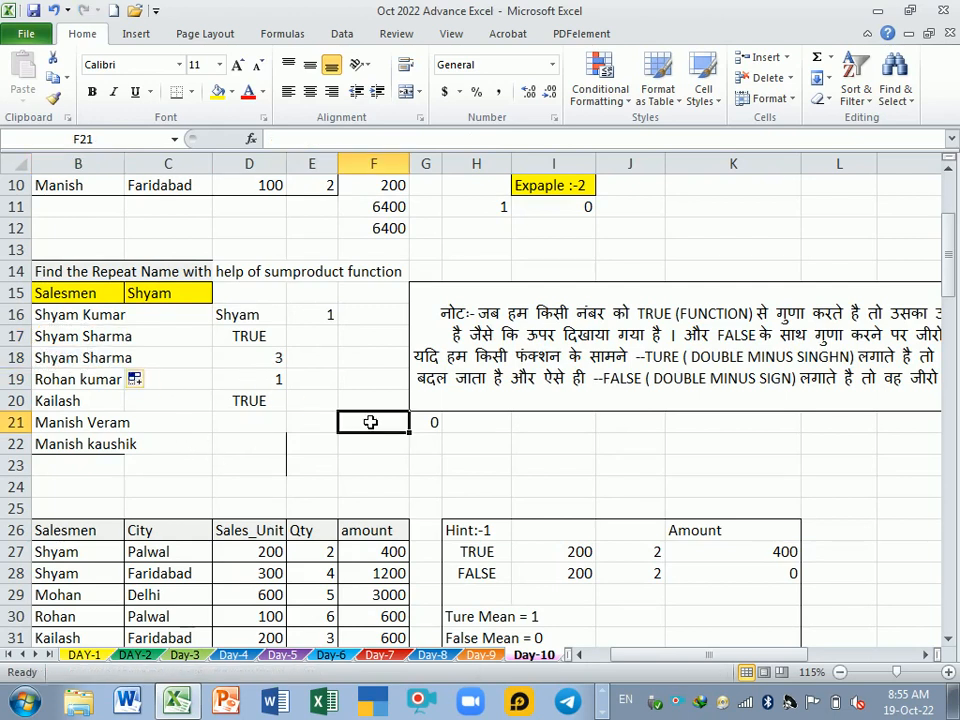
Examine how SUMPRODUCT, the double minus, ISNUMBER and FIND are combined in the D18 formula
click(266, 366)
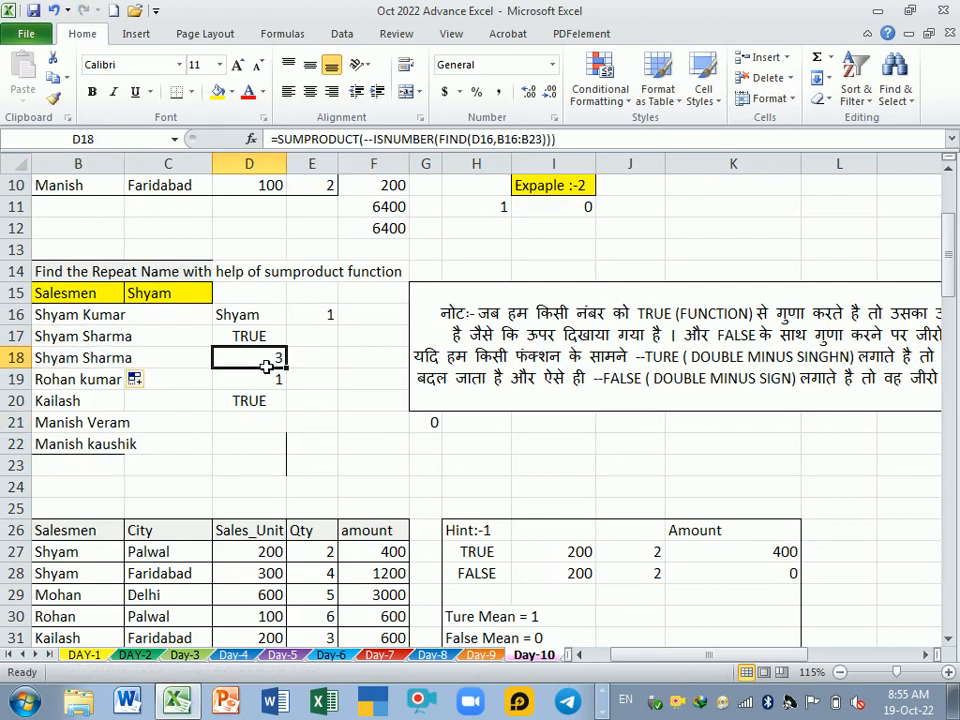
double_click(262, 362)
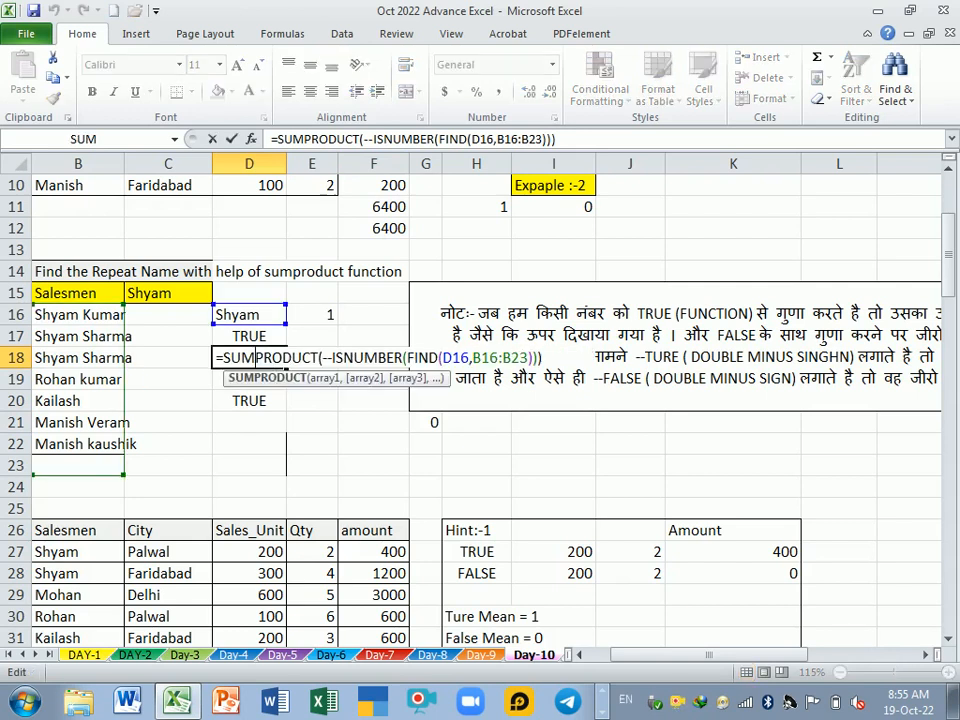
click(543, 357)
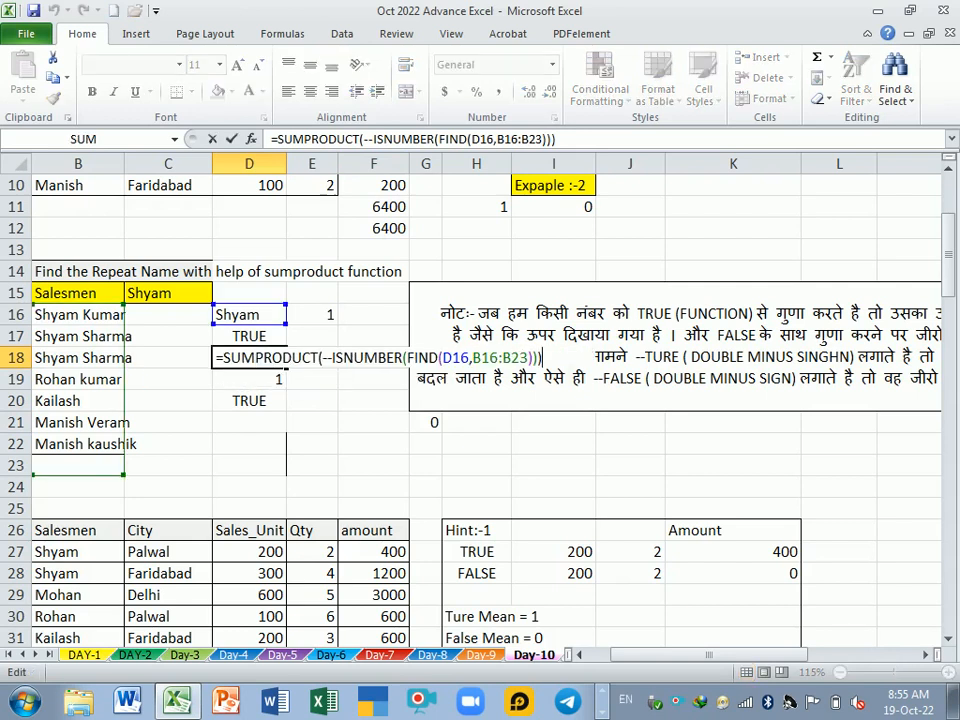
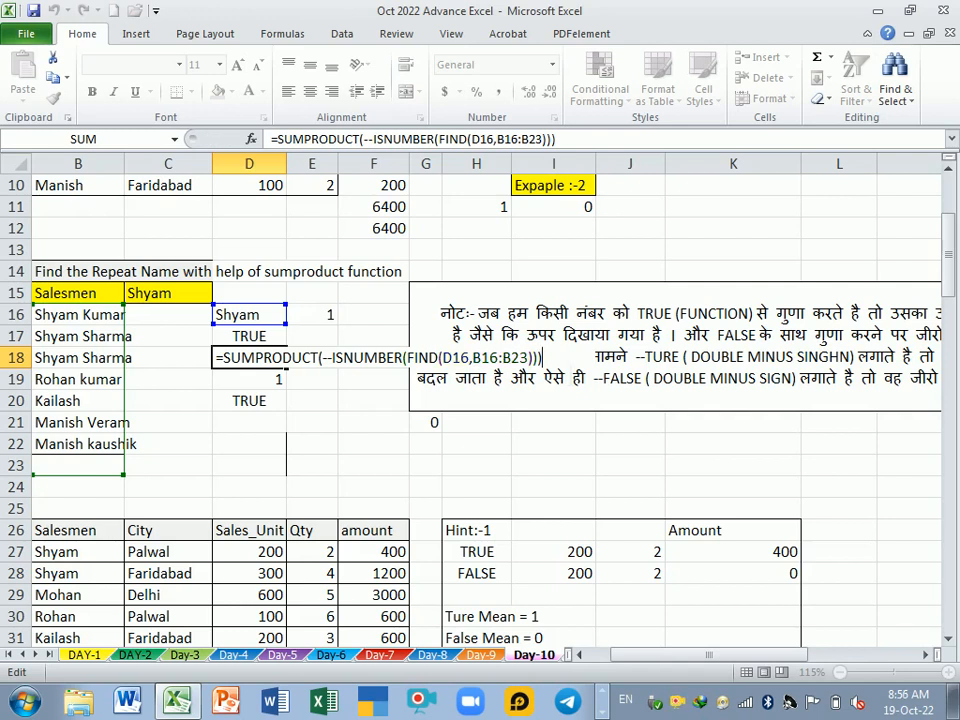
key(Return)
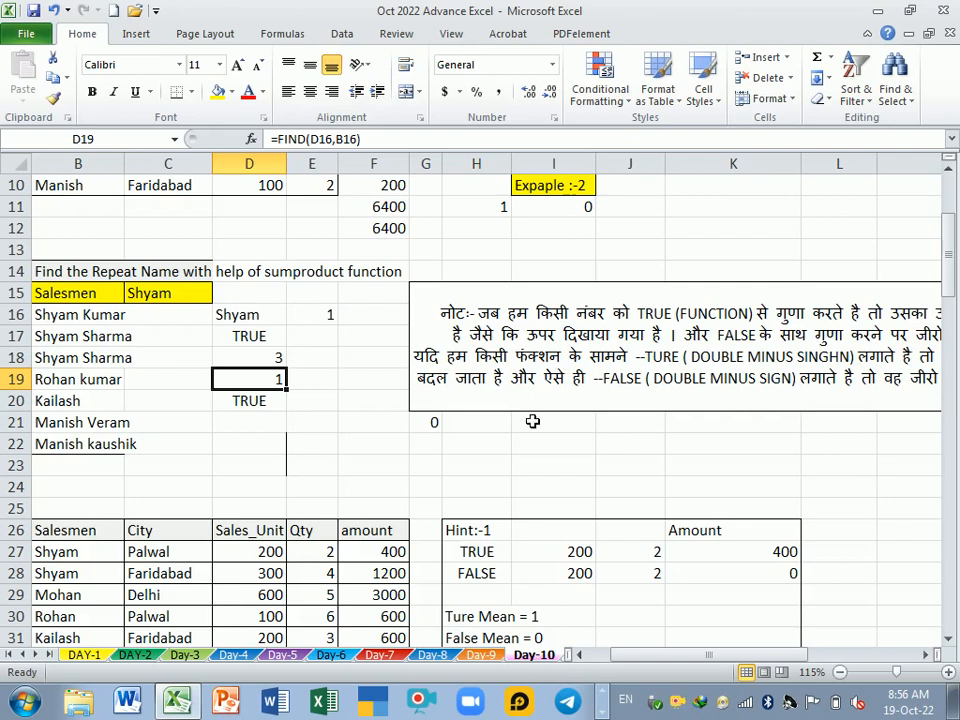
click(352, 447)
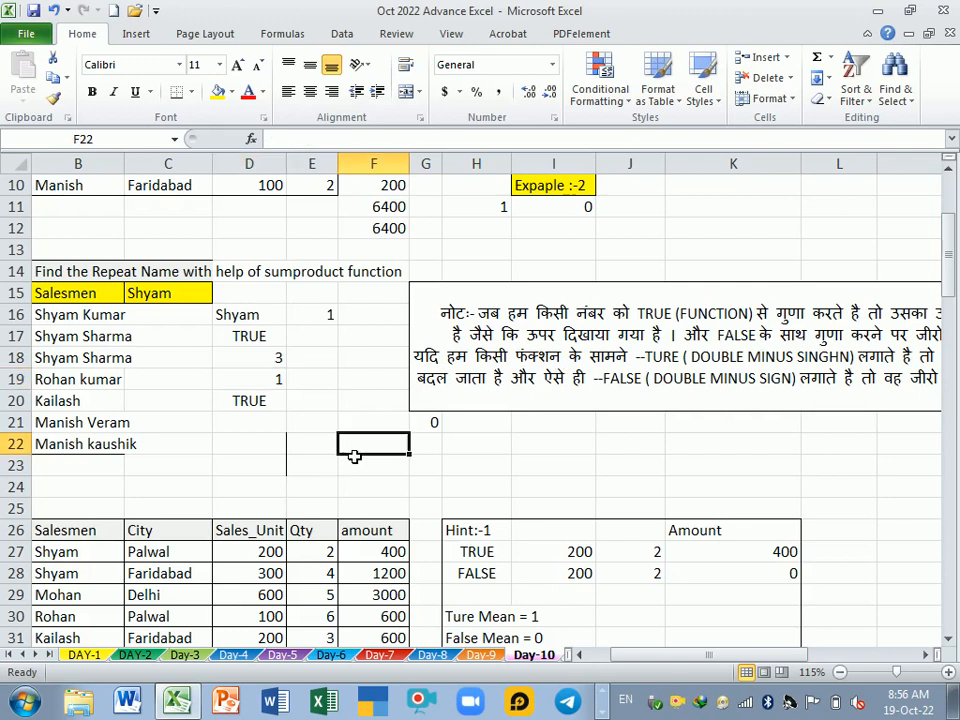
click(259, 362)
double_click(258, 358)
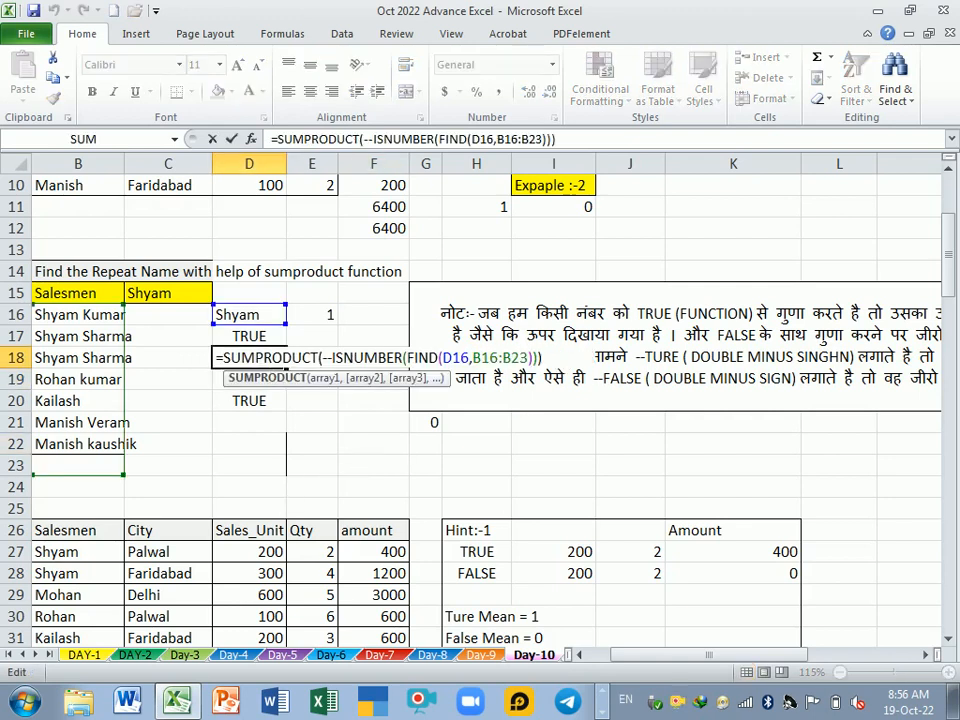
click(545, 358)
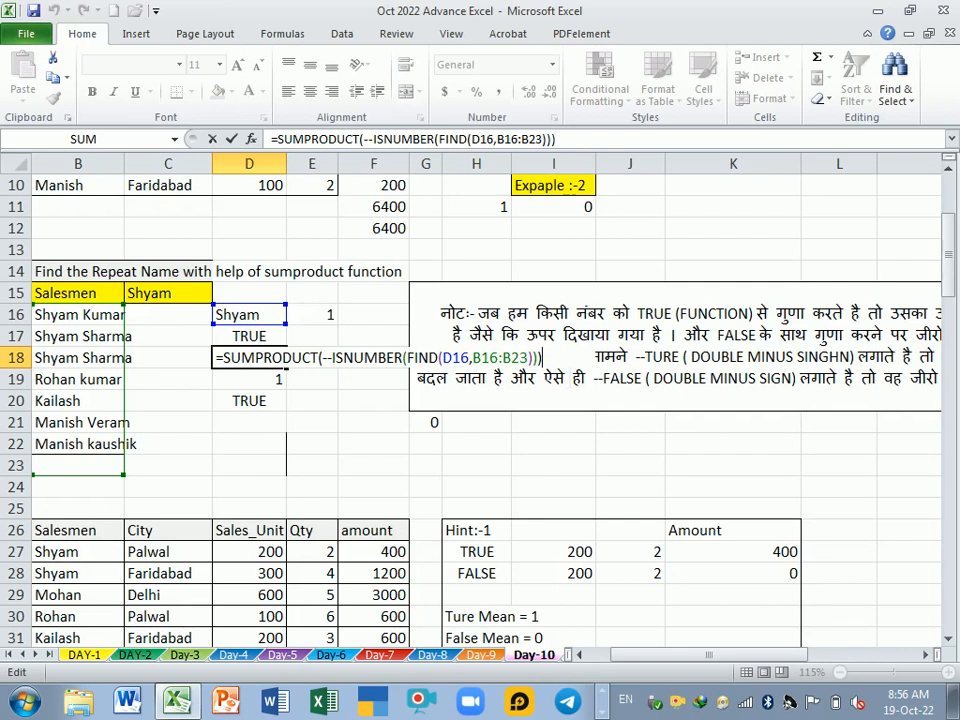
key(Return)
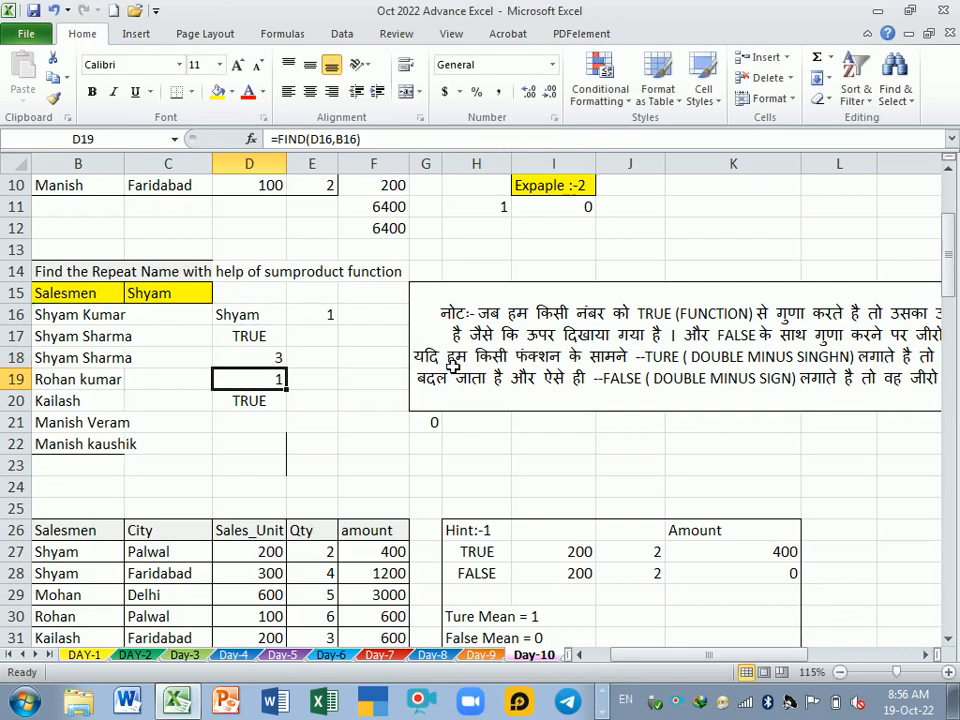
Compare the repeat count in D18 with the matching salesman names in B16:B18
click(253, 366)
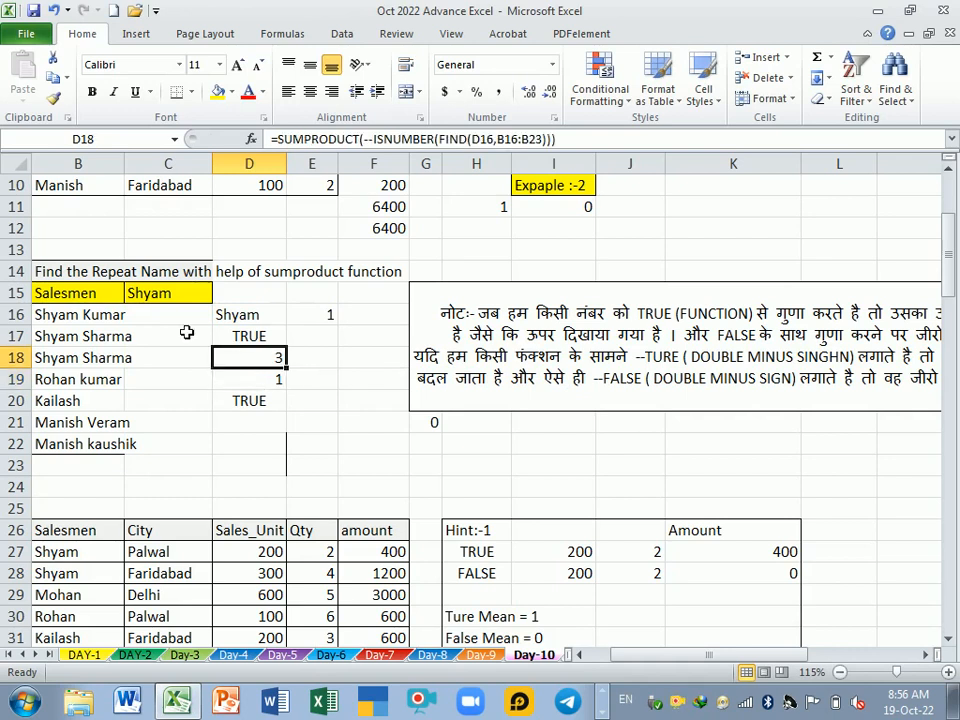
drag(103, 320, 104, 366)
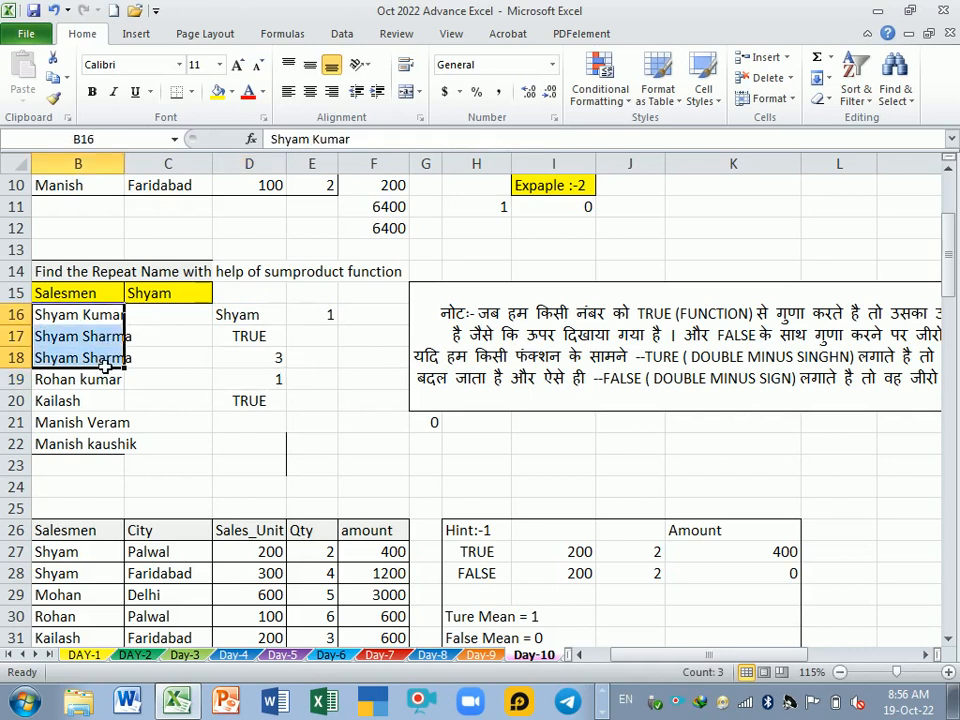
click(170, 402)
click(79, 320)
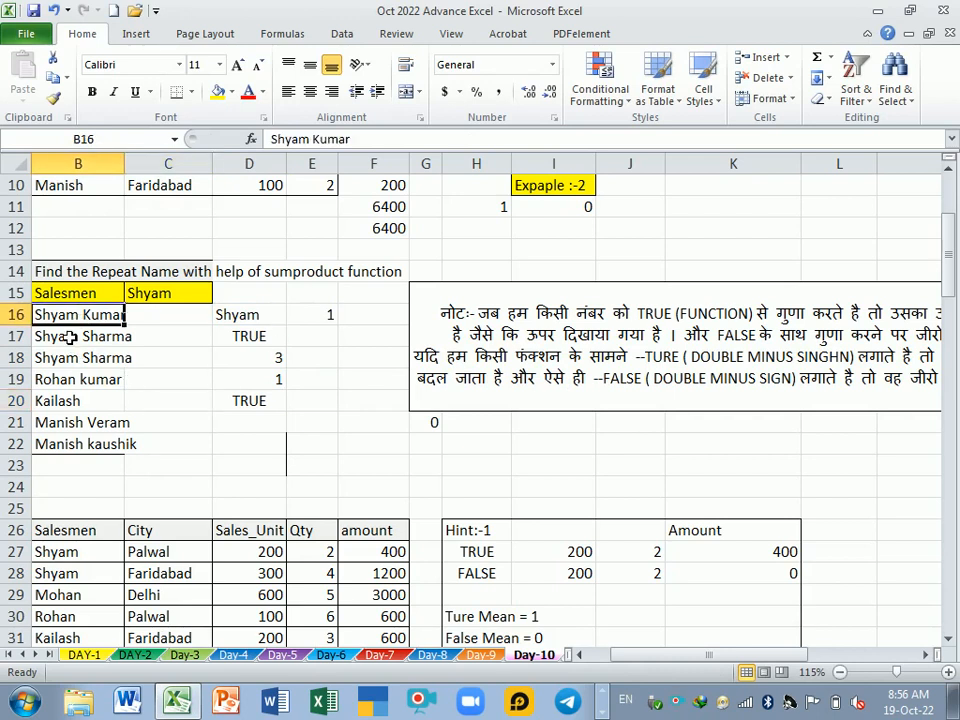
drag(71, 317, 95, 358)
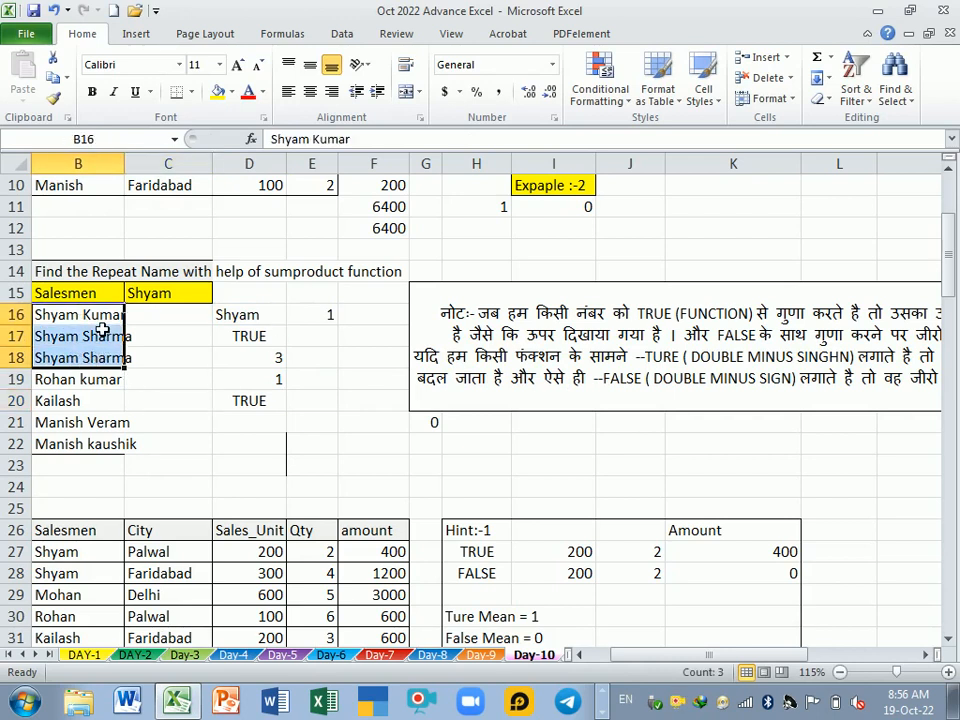
click(318, 444)
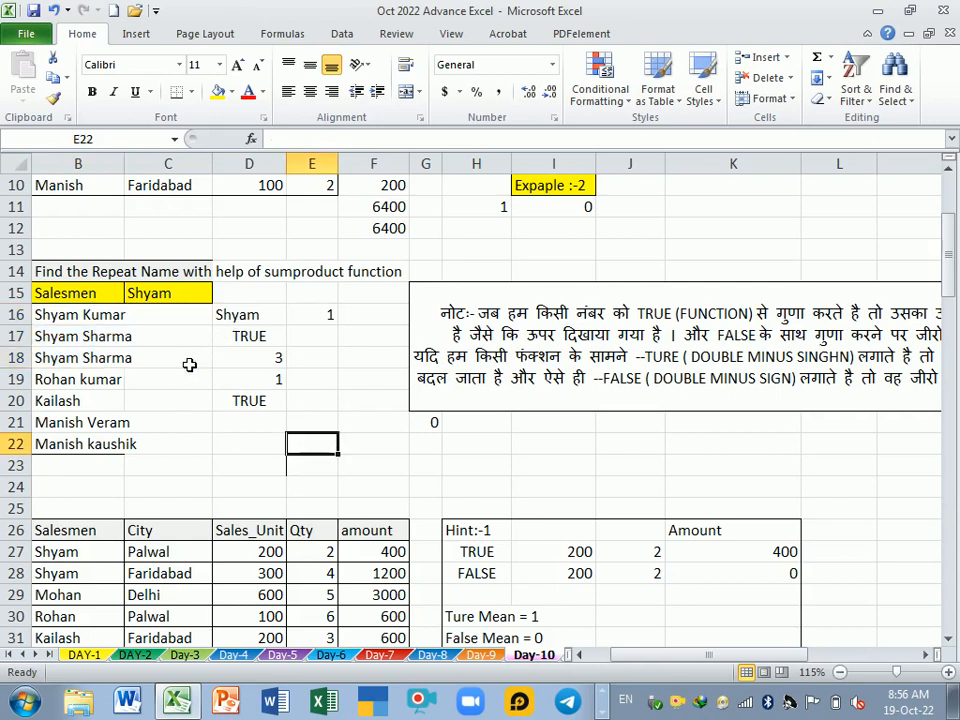
Replace the search name in D16 with the first name shared by the salesmen in B21 and B22
click(60, 424)
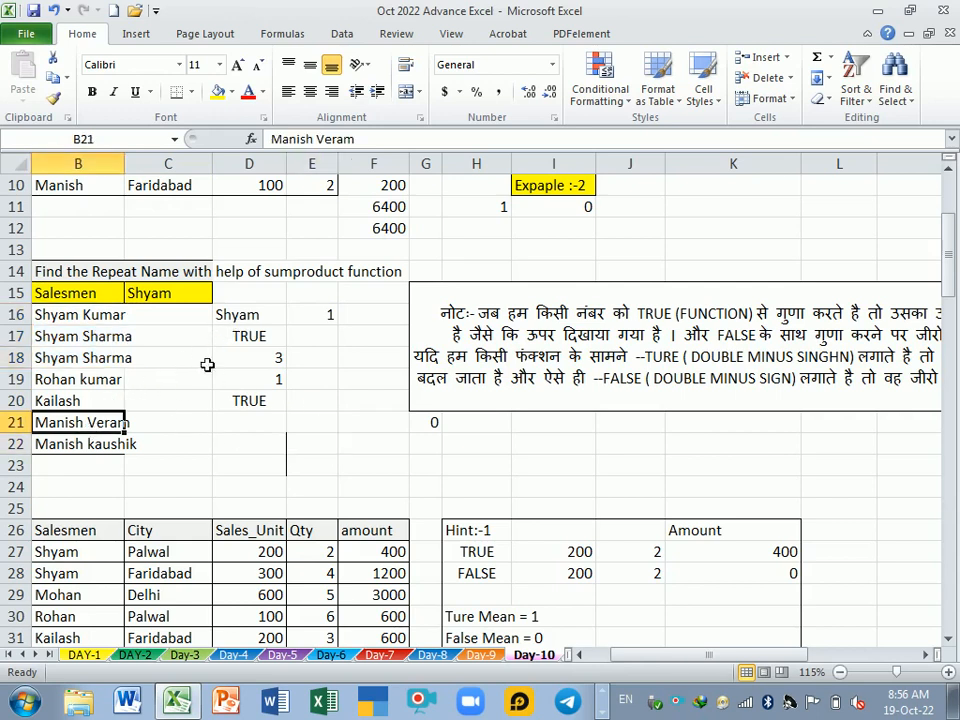
click(262, 317)
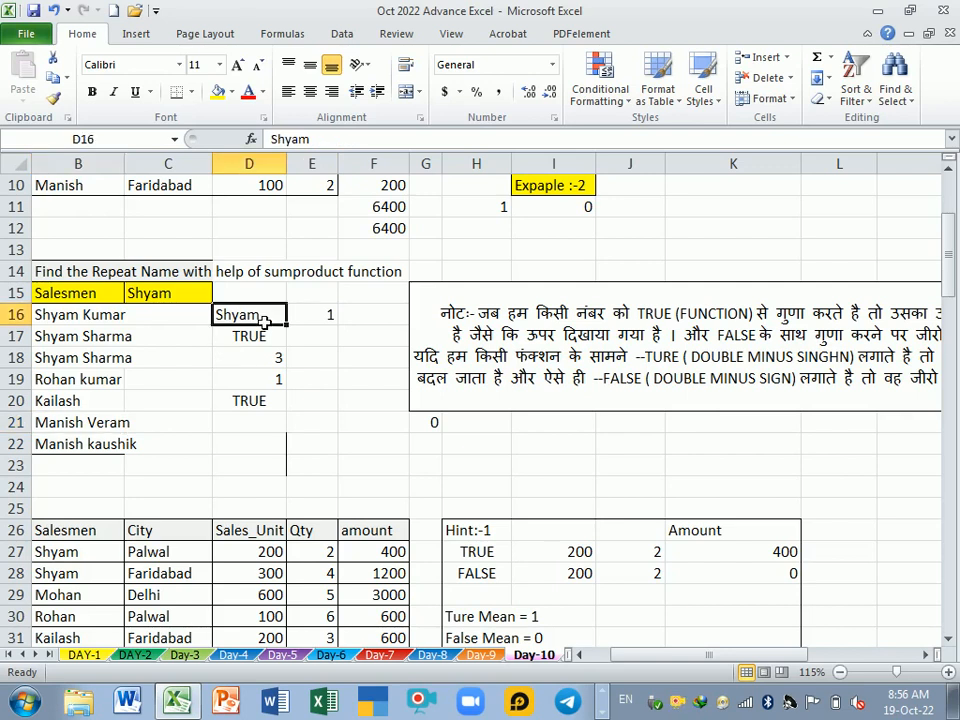
text(m)
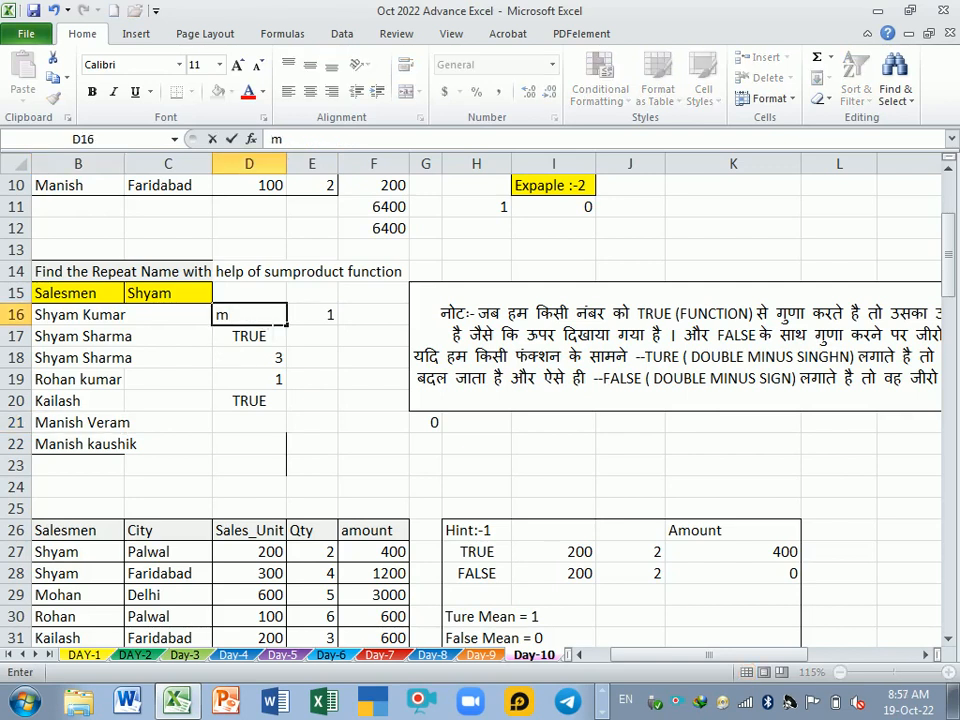
key(BackSpace)
text(Manish)
key(Return)
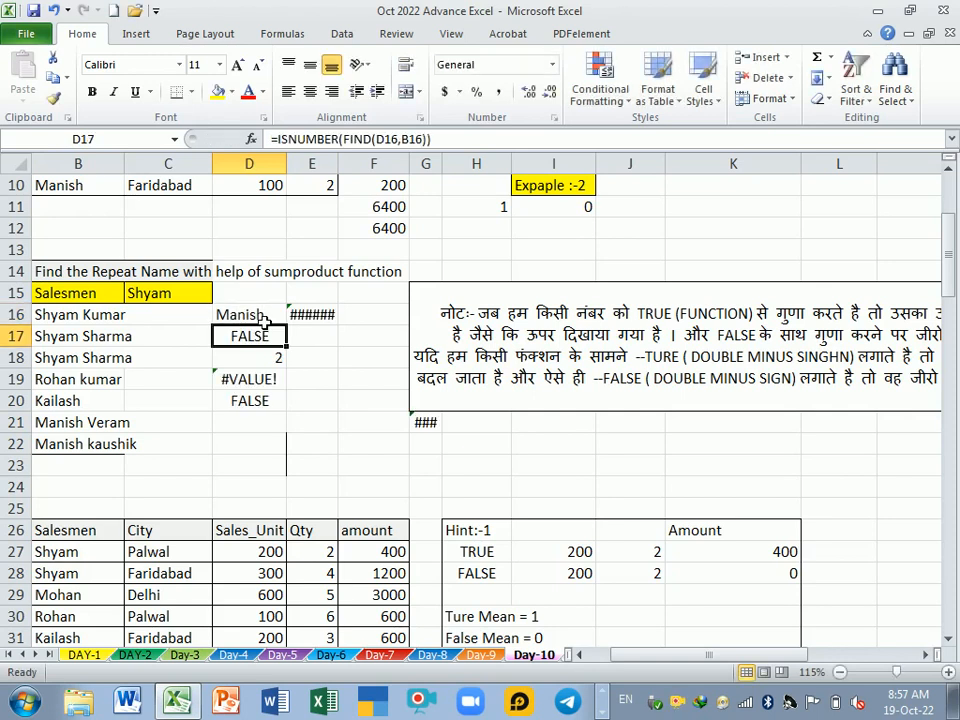
Review the D18 SUMPRODUCT formula and its count for the new search name
click(266, 364)
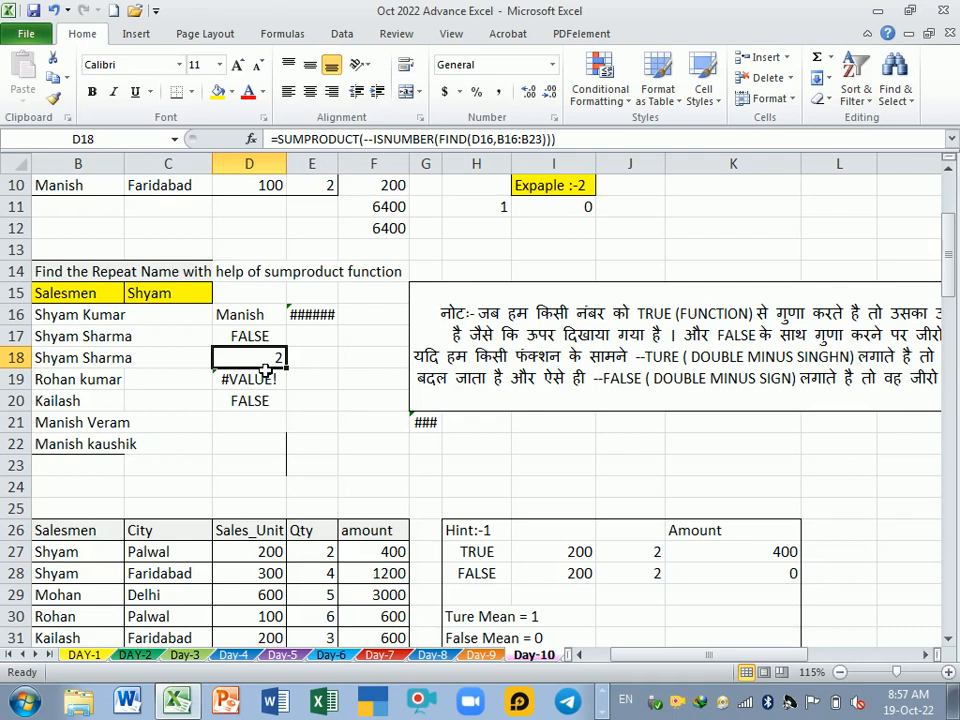
double_click(266, 366)
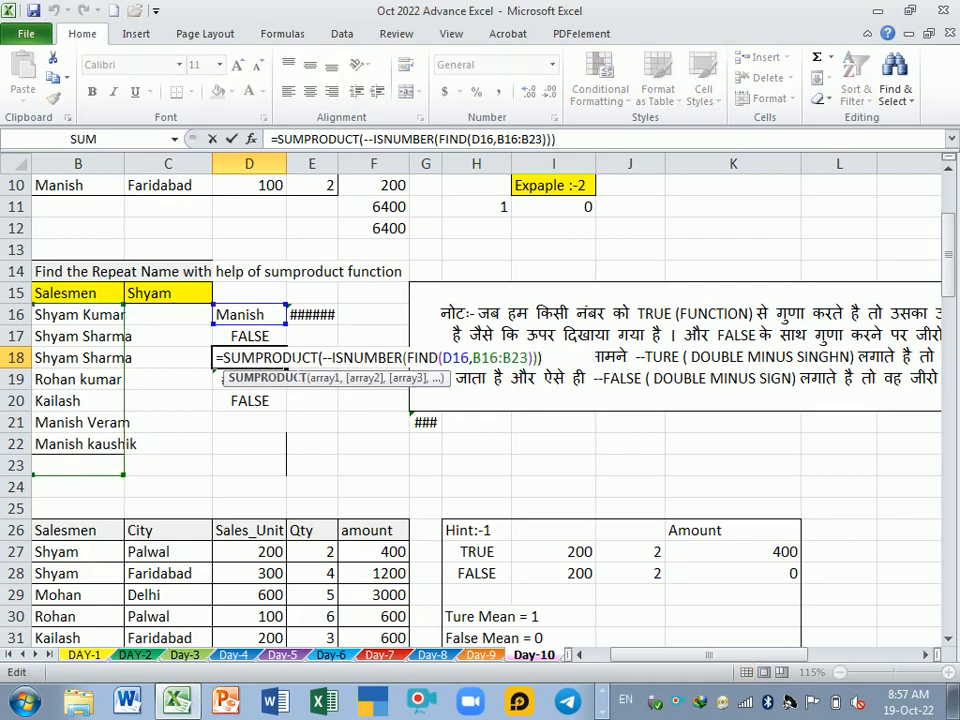
key(End)
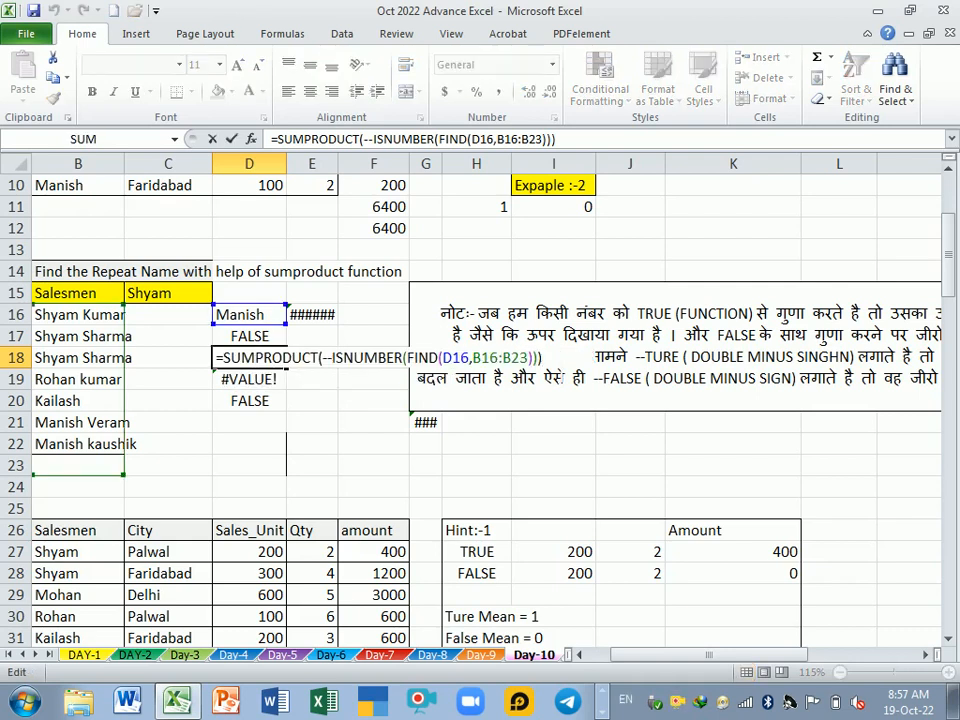
key(ctrl+Return)
key(Down)
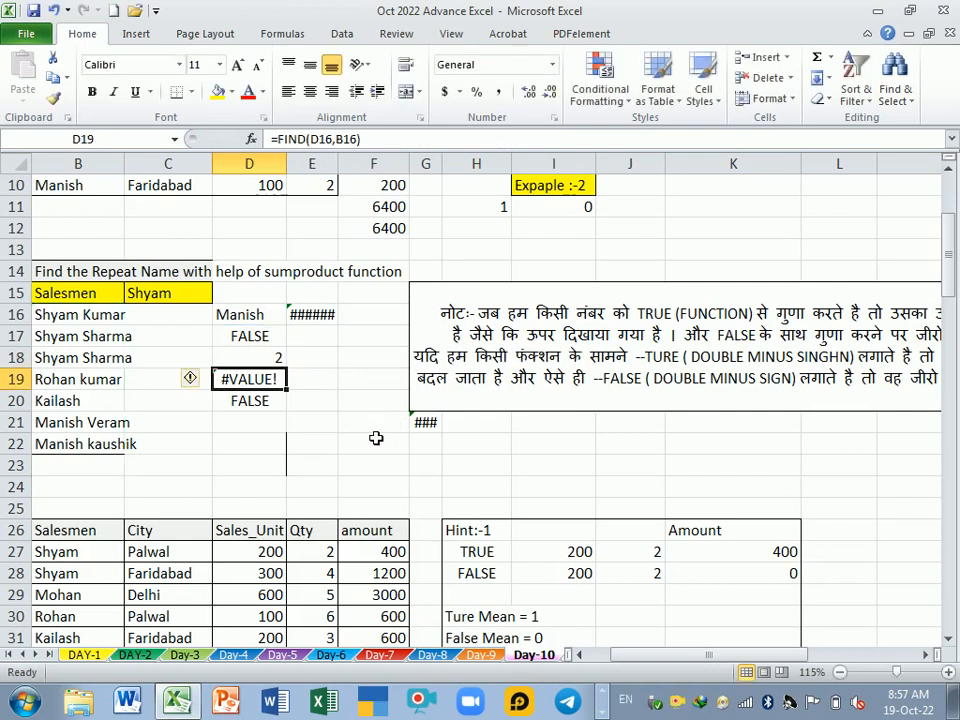
Examine the salesman and city criteria in C35 and D35 and the sales unit criterion in C36 below the second sales table
scroll(376, 438, down, 2)
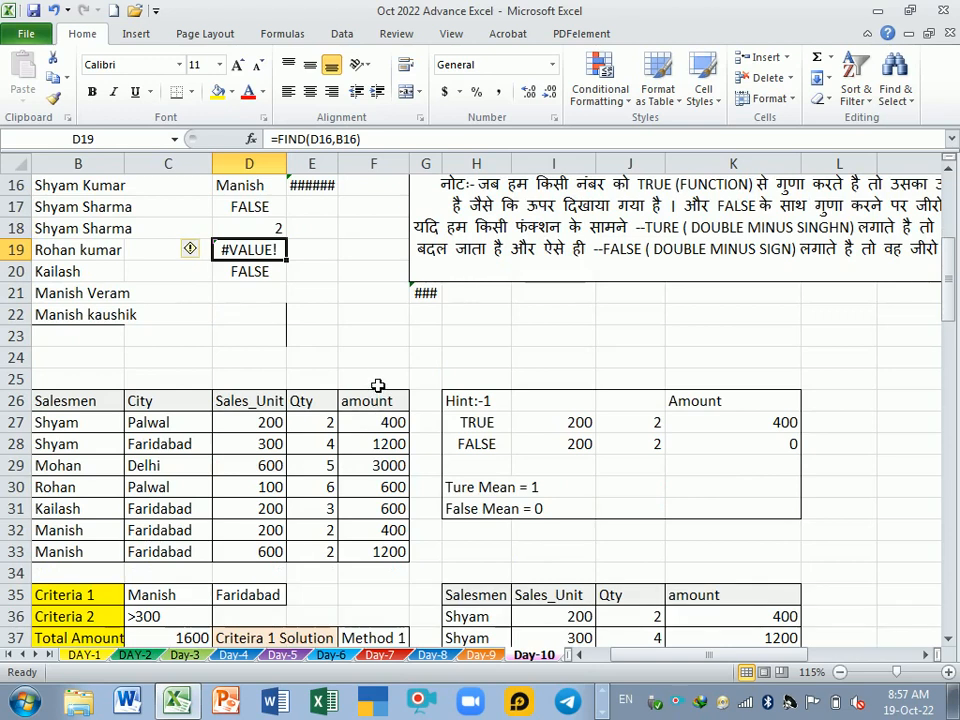
scroll(378, 386, down, 2)
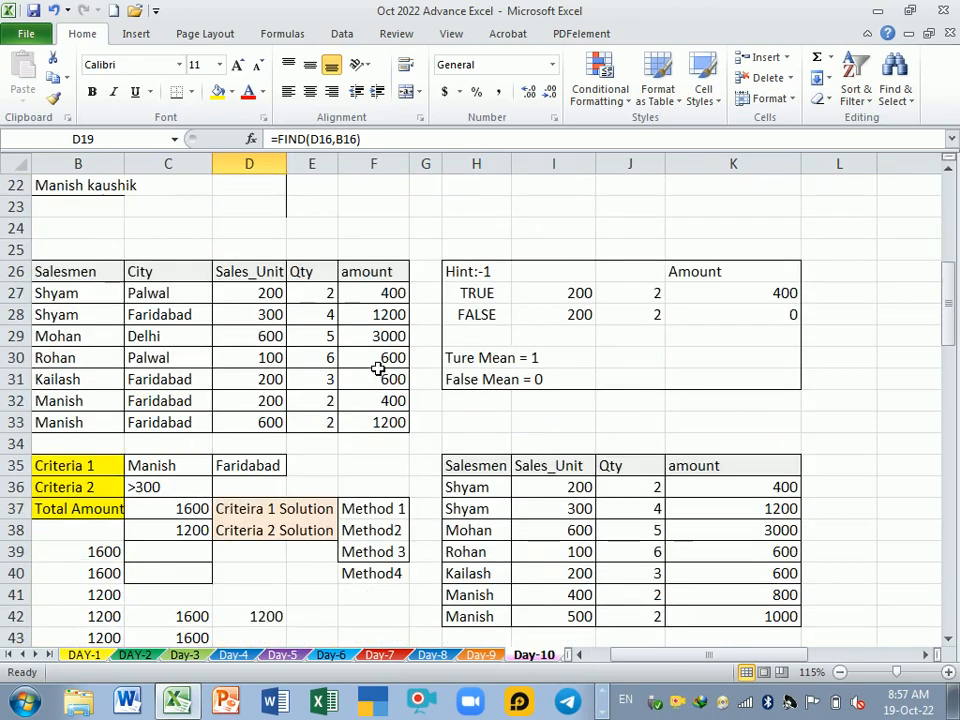
scroll(378, 369, down, 1)
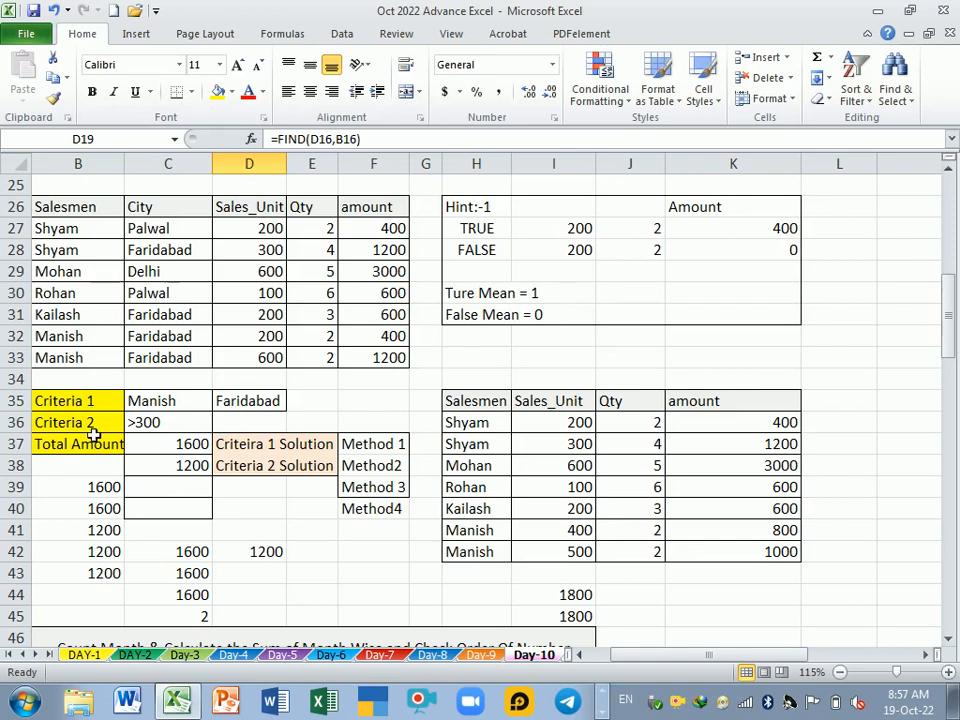
click(170, 402)
click(253, 408)
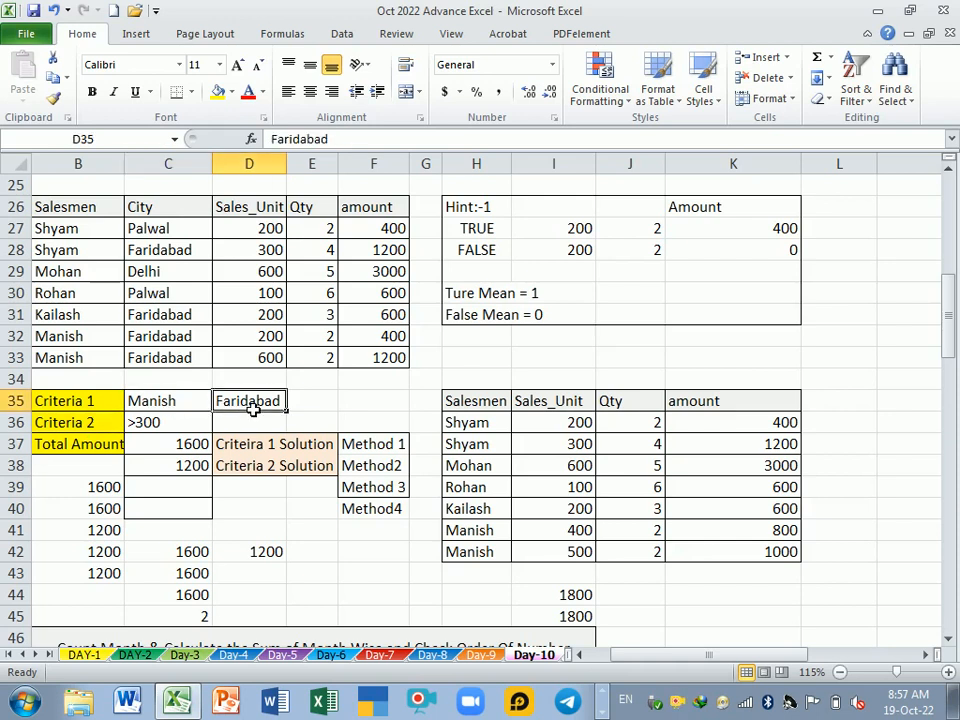
click(152, 426)
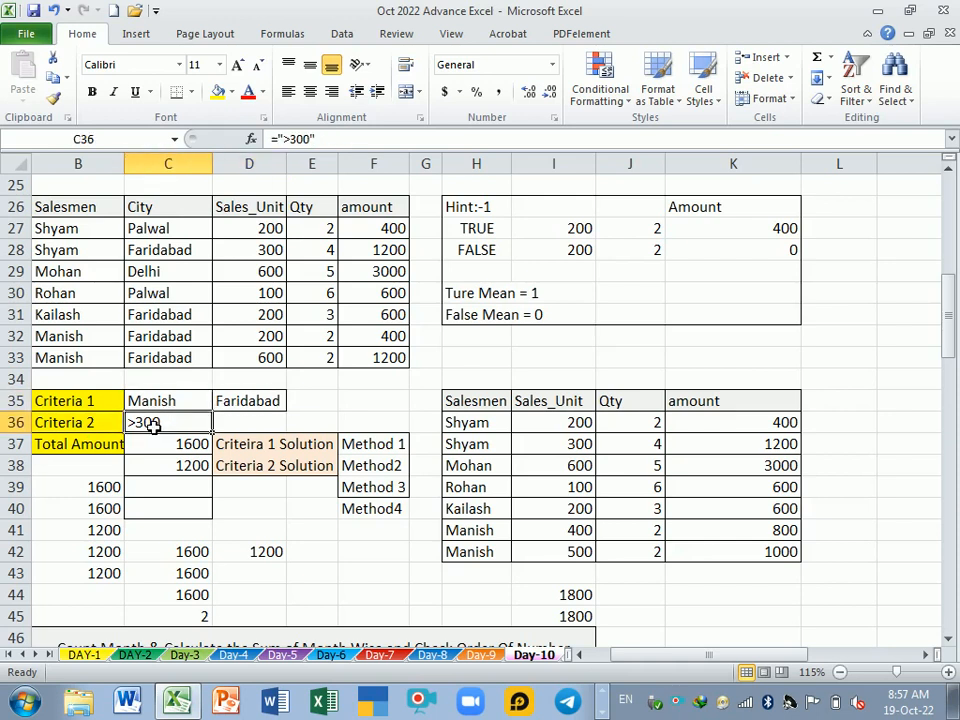
key(F2)
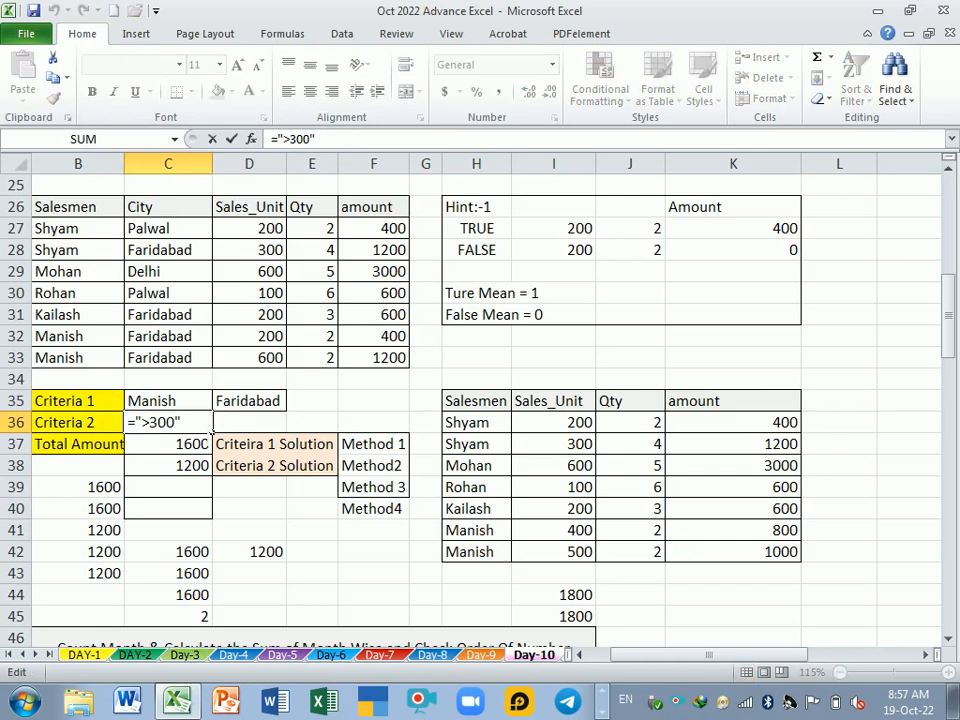
key(Return)
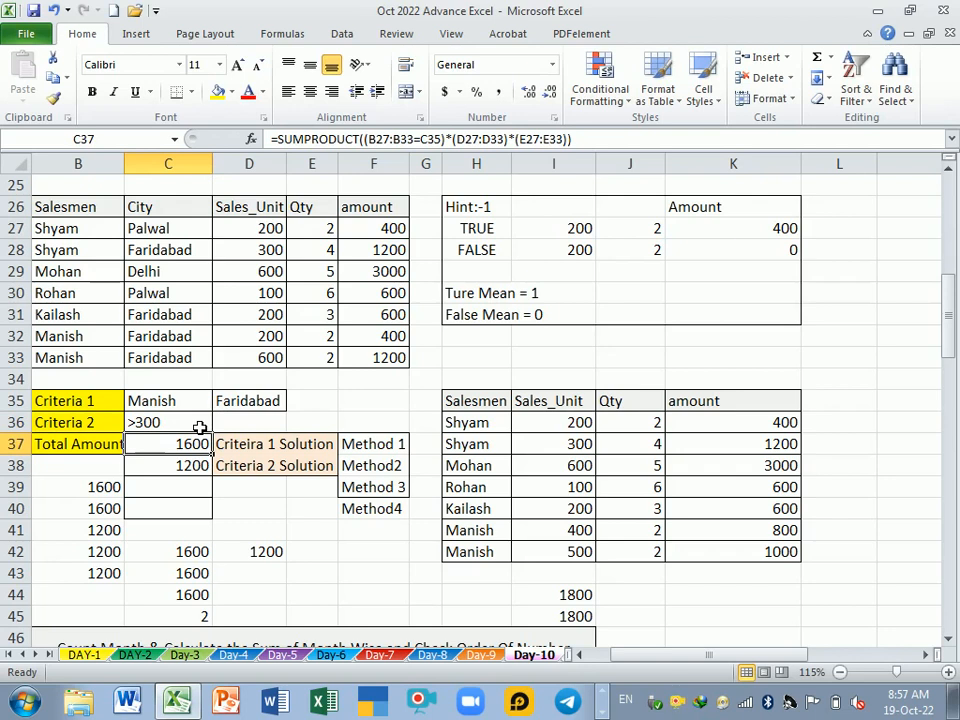
click(268, 401)
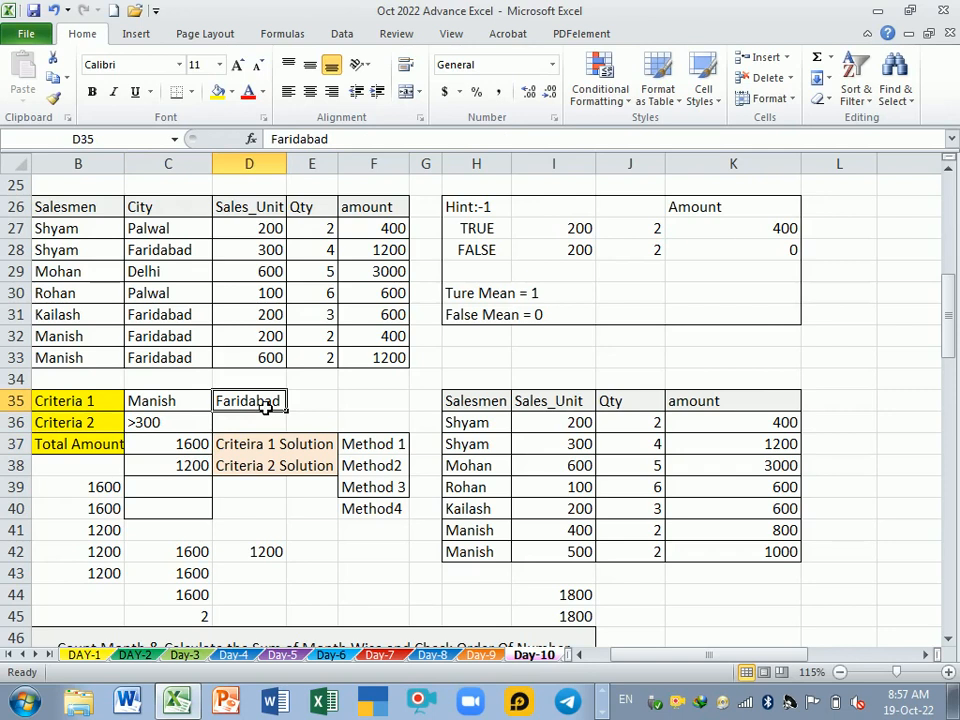
click(166, 428)
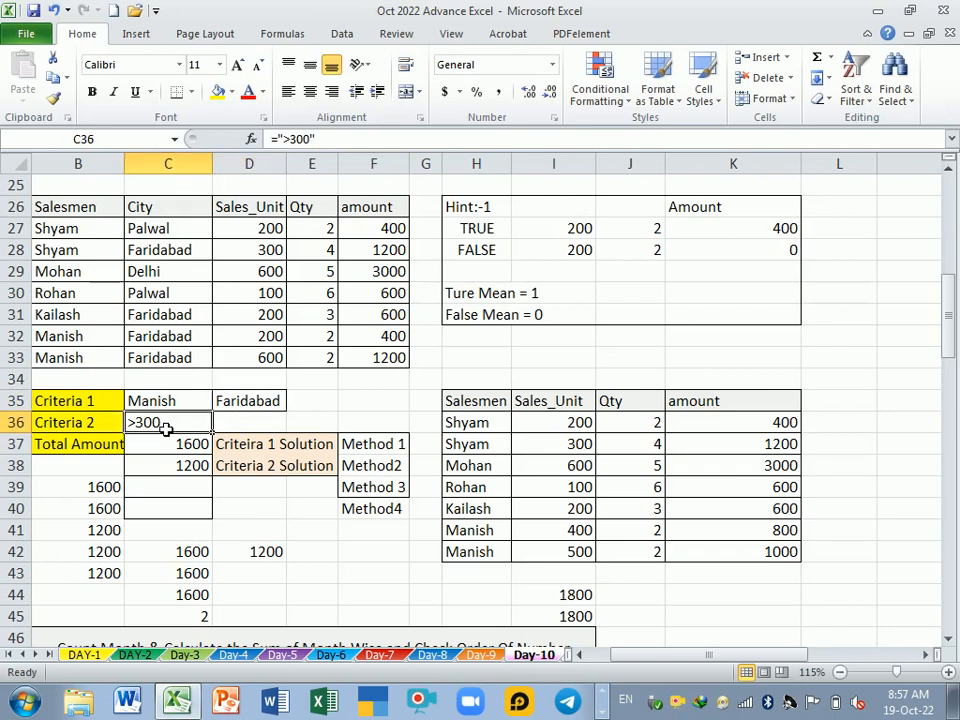
click(258, 489)
Inspect the ranges and criterion multiplied in the C37 SUMPRODUCT formula for the Criteria 1 total amount
double_click(190, 447)
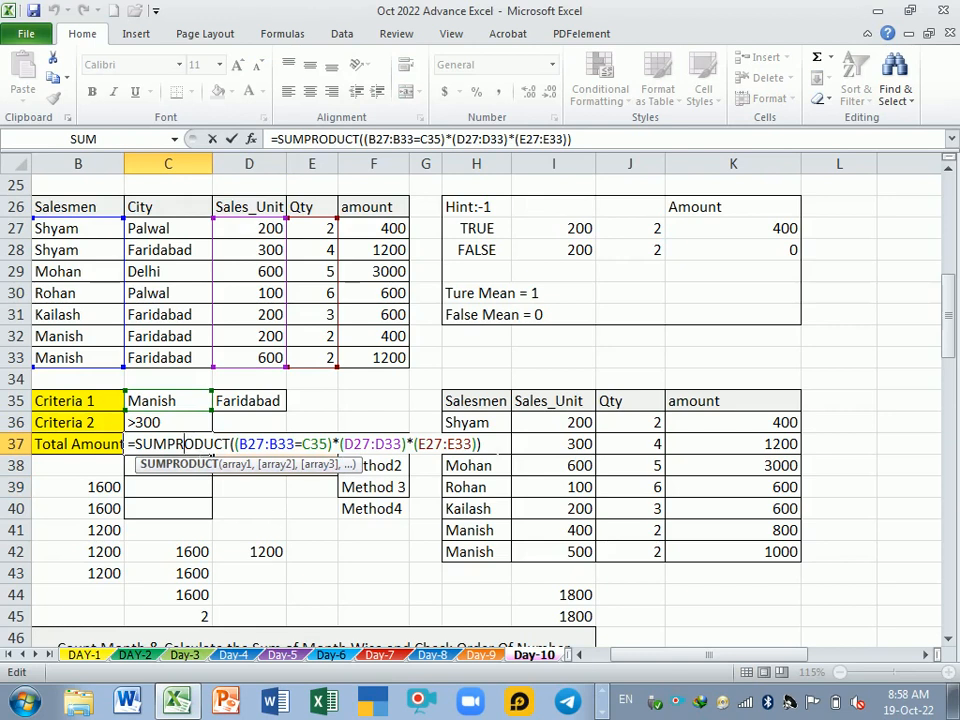
click(488, 446)
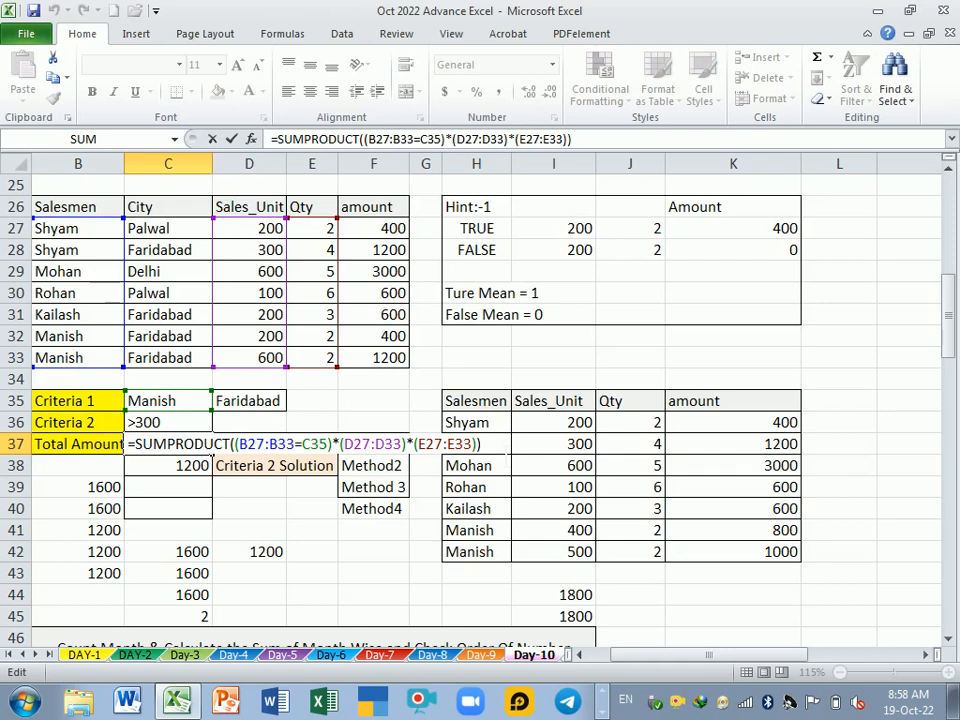
key(Return)
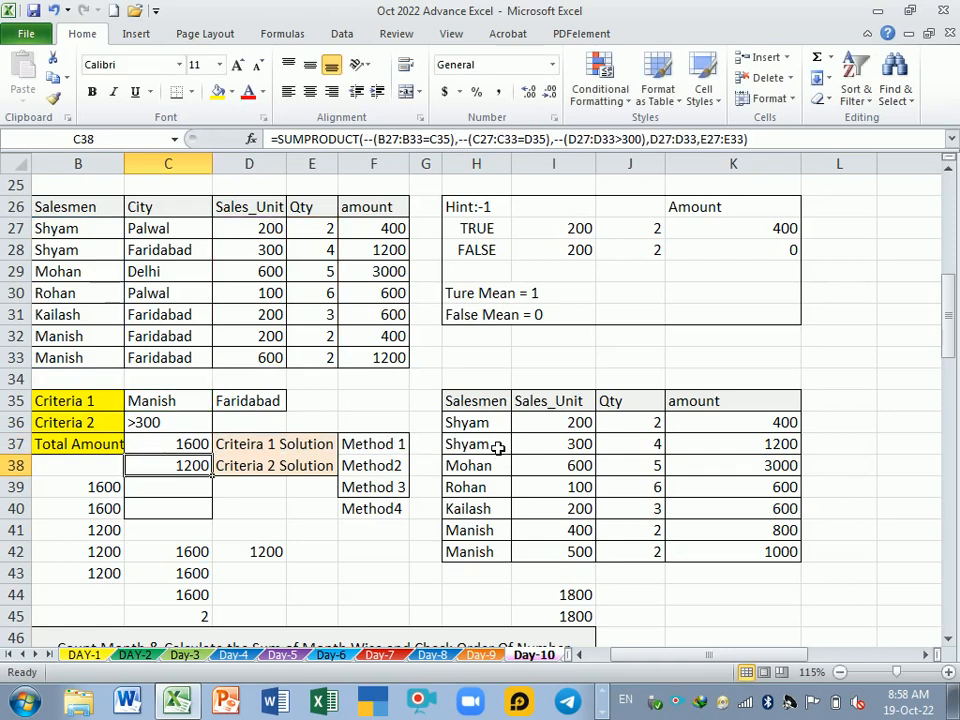
key(Up)
key(Down)
key(Up)
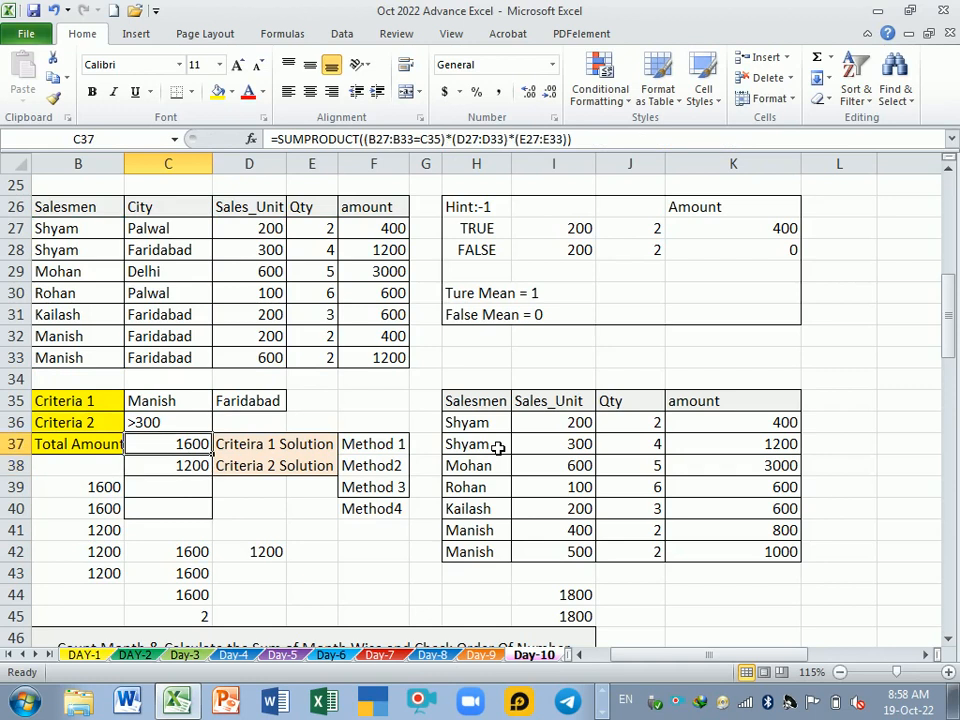
Begin a new SUMPRODUCT formula in C37 for the Criteria 1 total amount
text(=sum)
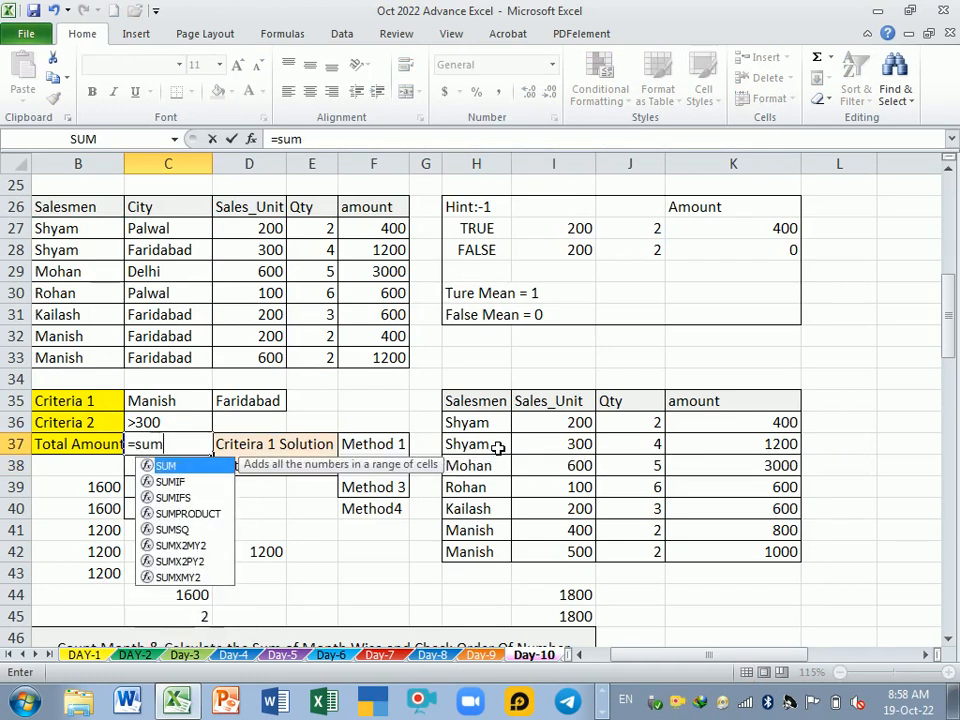
text(prod)
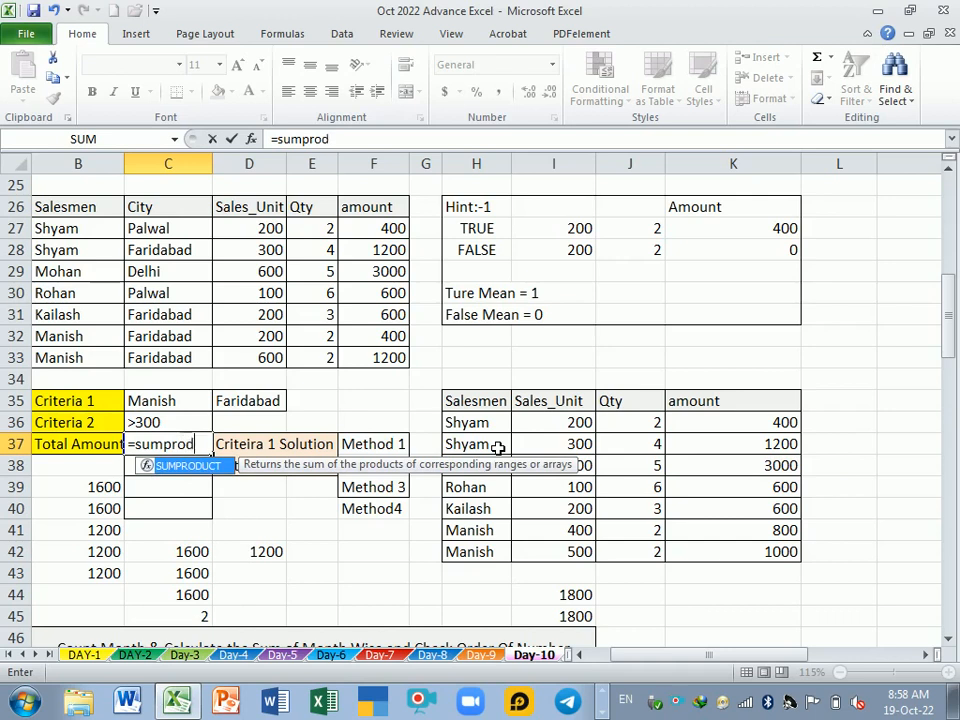
key(Tab)
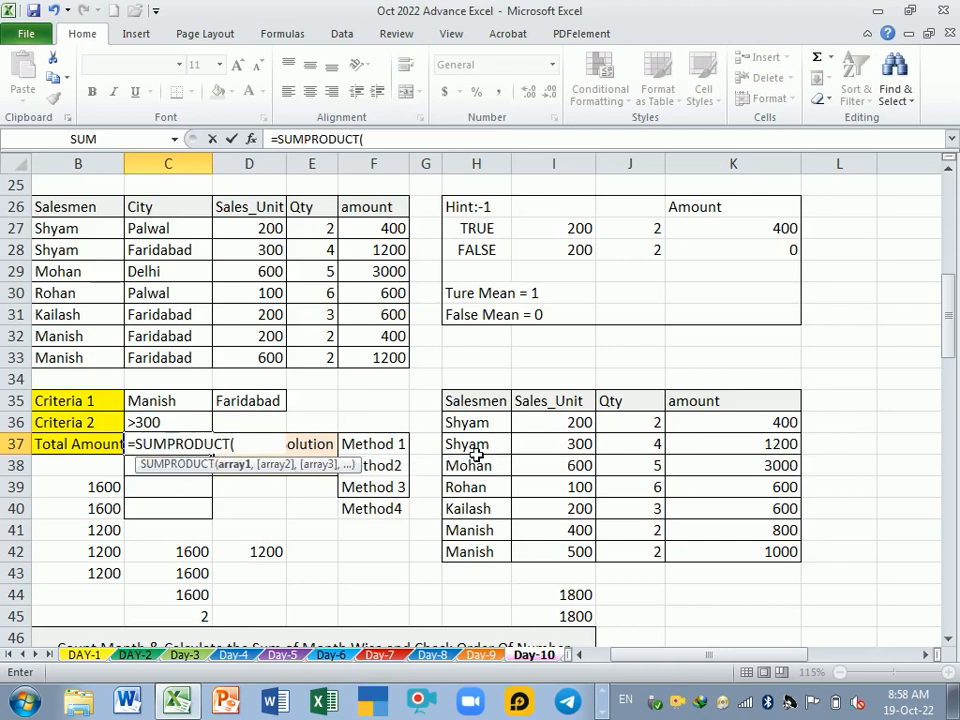
click(92, 236)
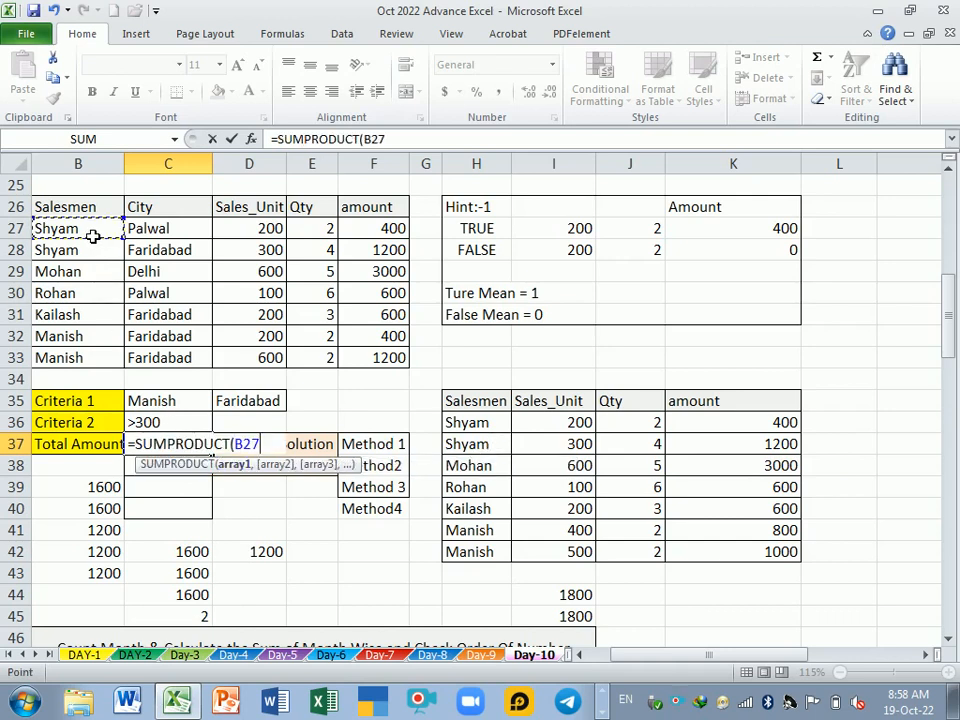
drag(92, 236, 90, 302)
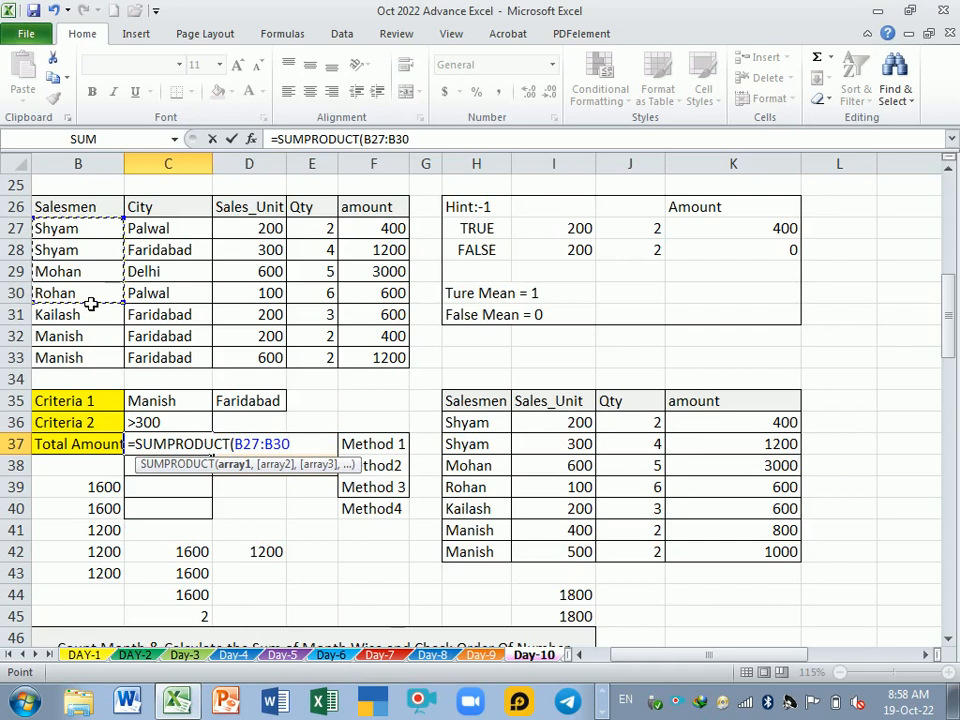
key(BackSpace)
key(BackSpace)
key(BackSpace)
key(BackSpace)
key(BackSpace)
key(BackSpace)
key(BackSpace)
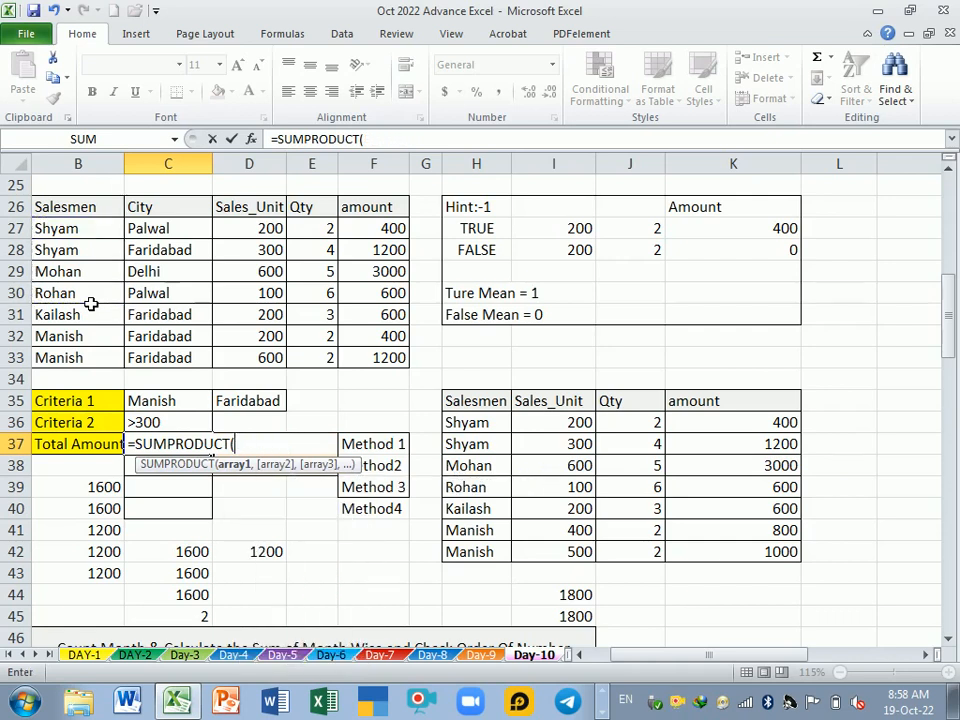
Add the salesman condition (B27:B33=C35) to the C37 formula, followed by a multiplication sign
text(()
drag(72, 229, 83, 358)
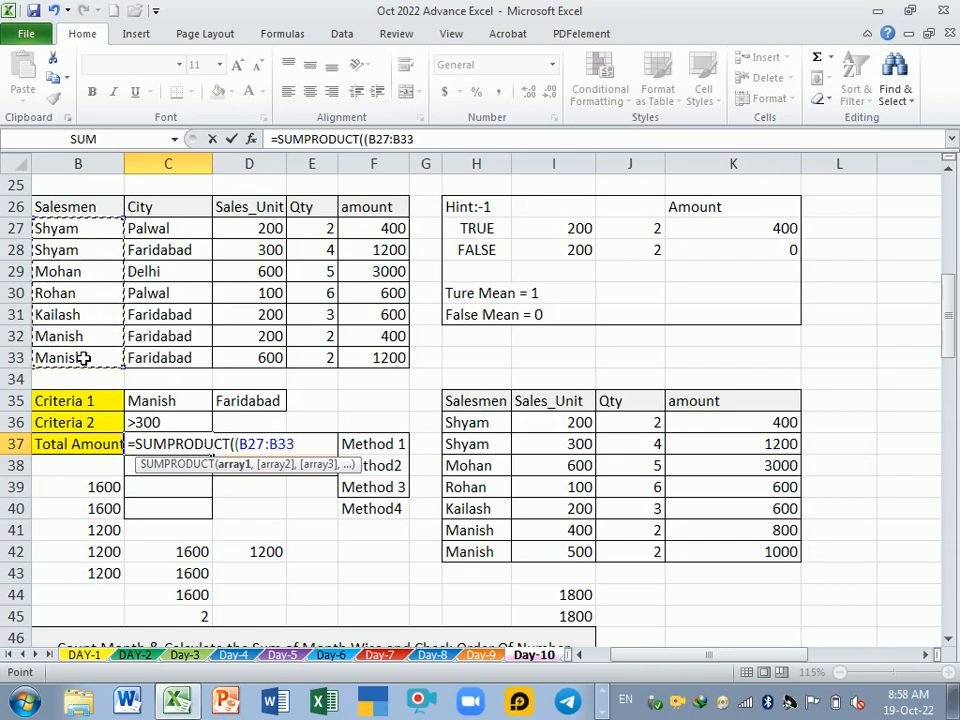
text(=)
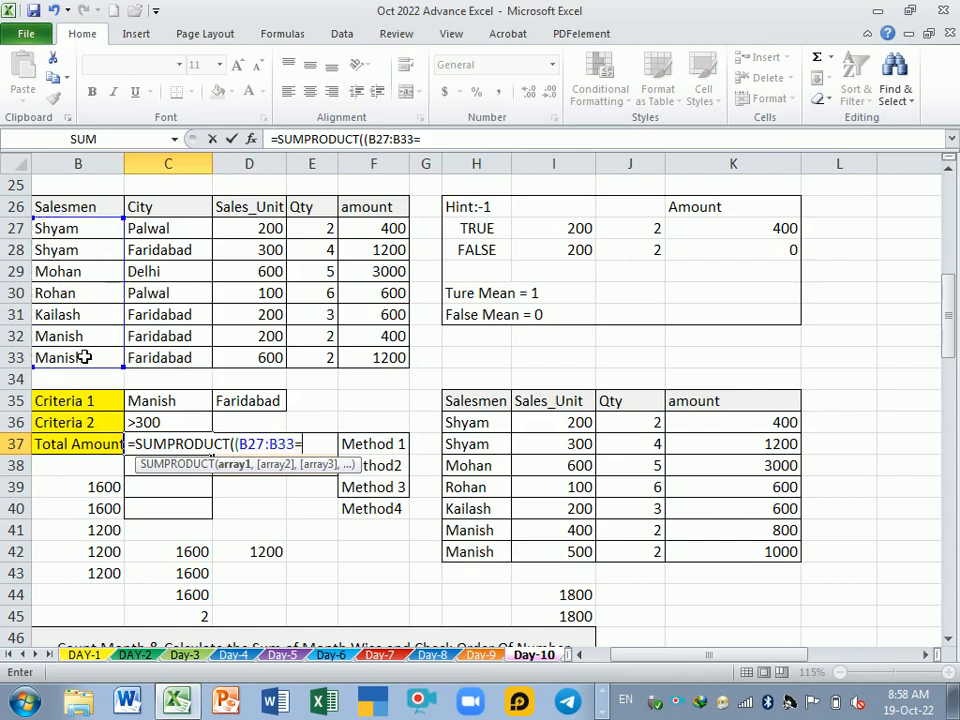
click(168, 404)
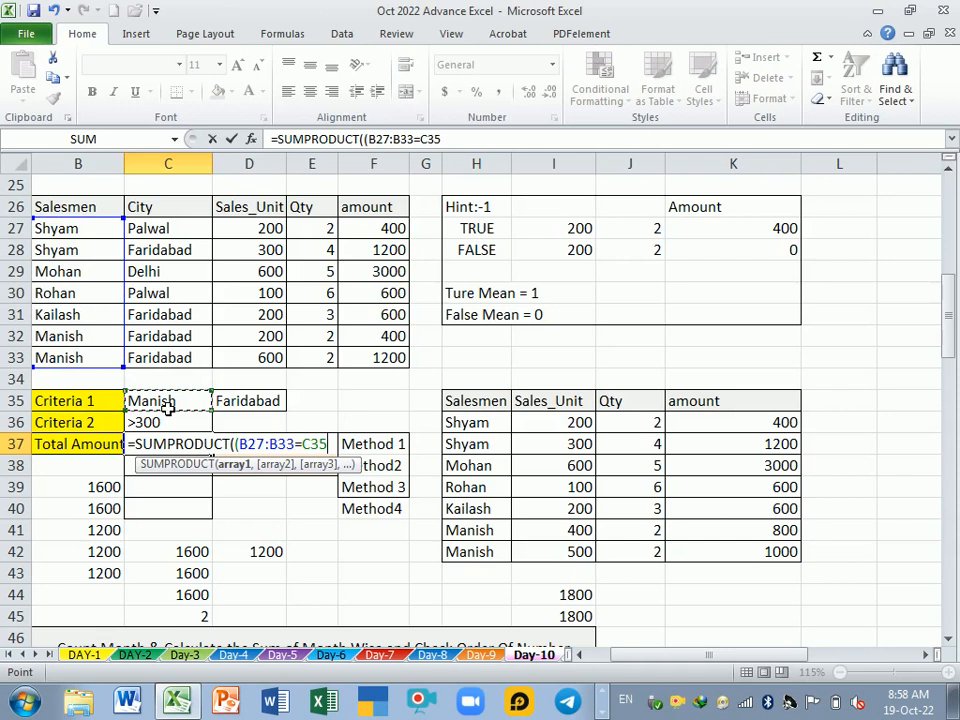
text()*)
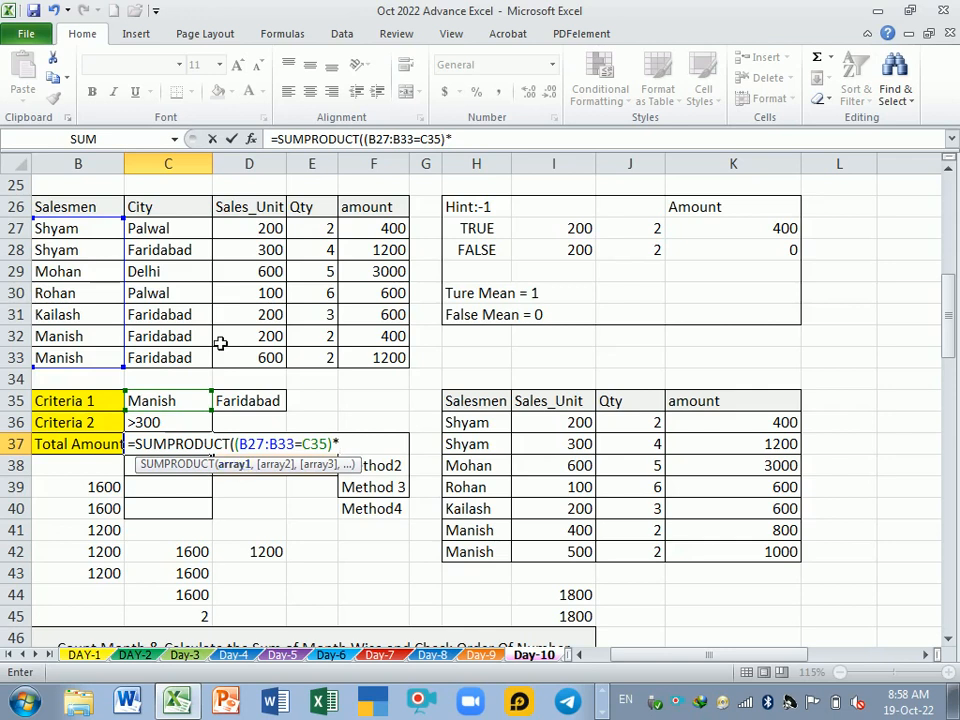
click(184, 236)
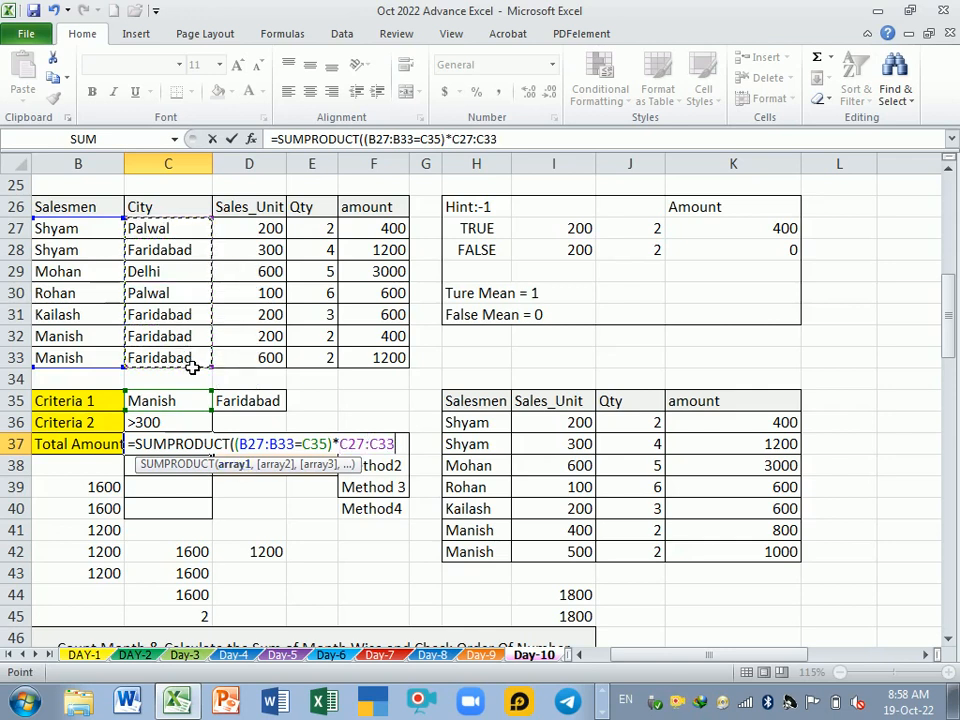
key(BackSpace)
key(BackSpace)
key(BackSpace)
key(BackSpace)
key(BackSpace)
key(BackSpace)
key(BackSpace)
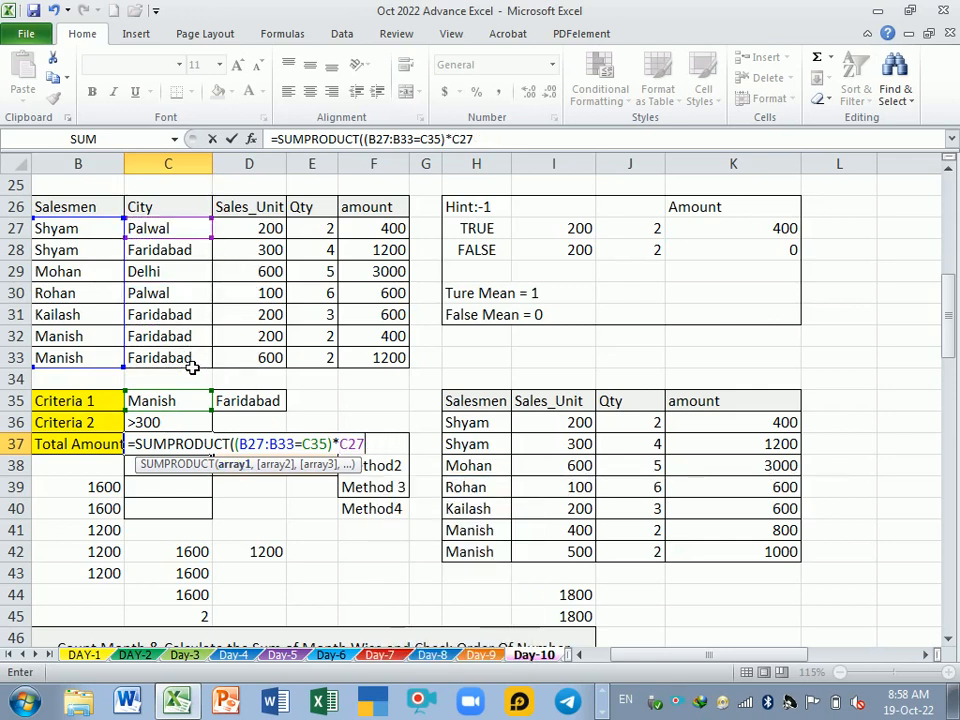
Add the city condition (C27:C33=D35) to the C37 formula, followed by a multiplication sign
text(()
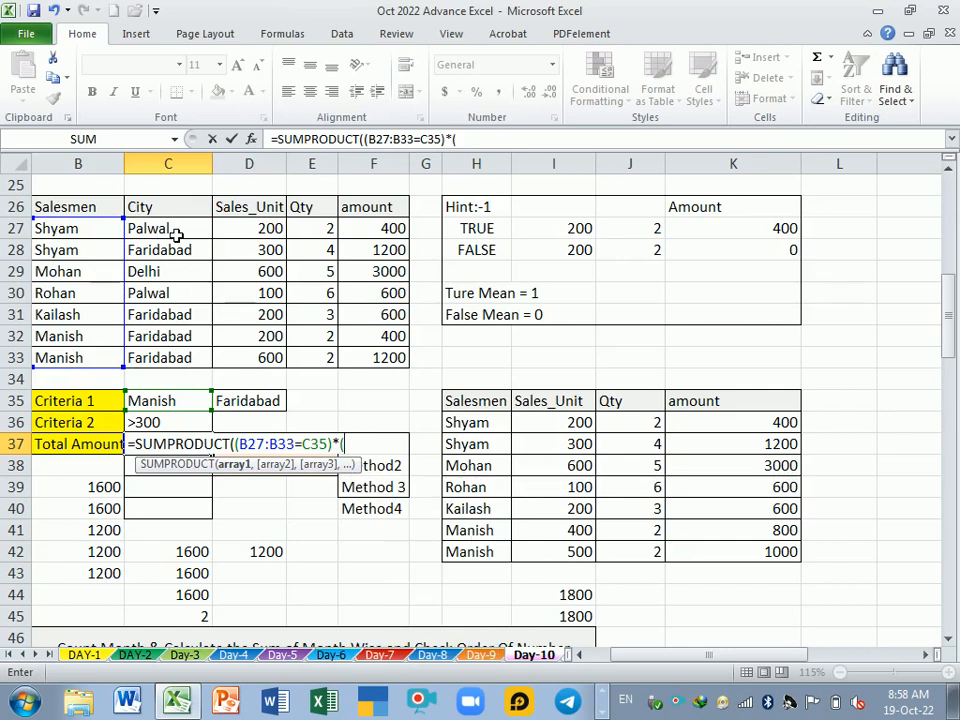
drag(190, 231, 176, 366)
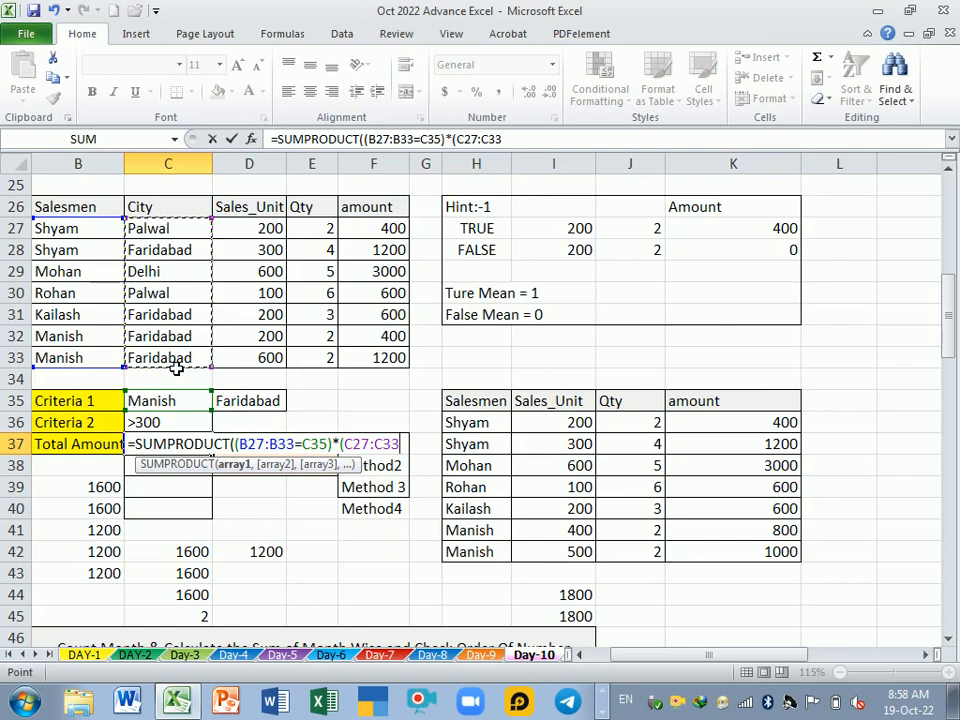
text(=)
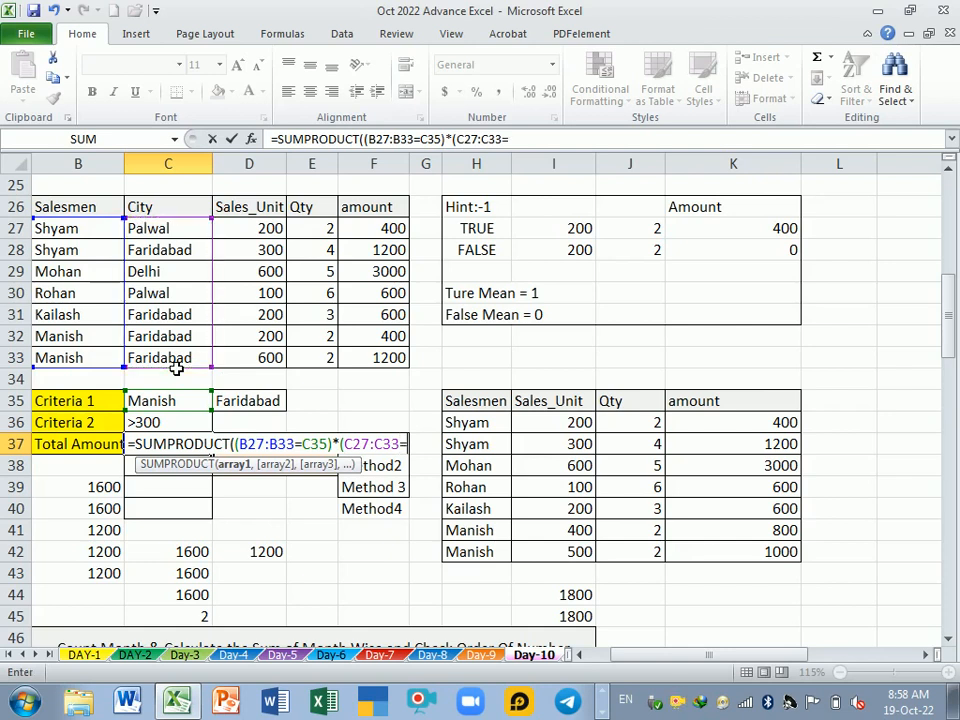
click(248, 403)
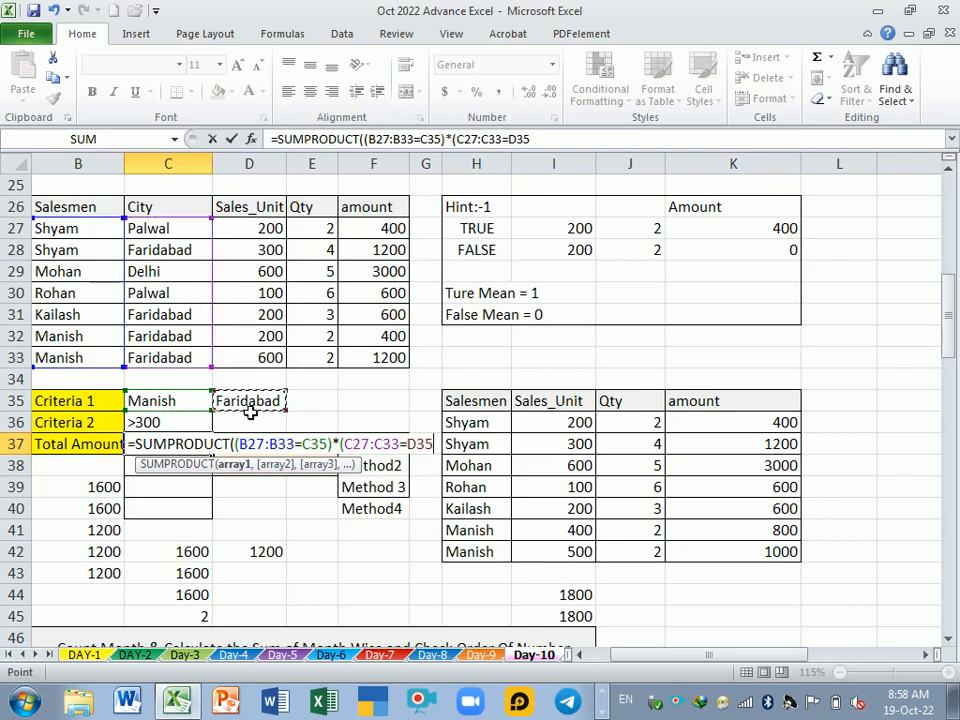
text()*)
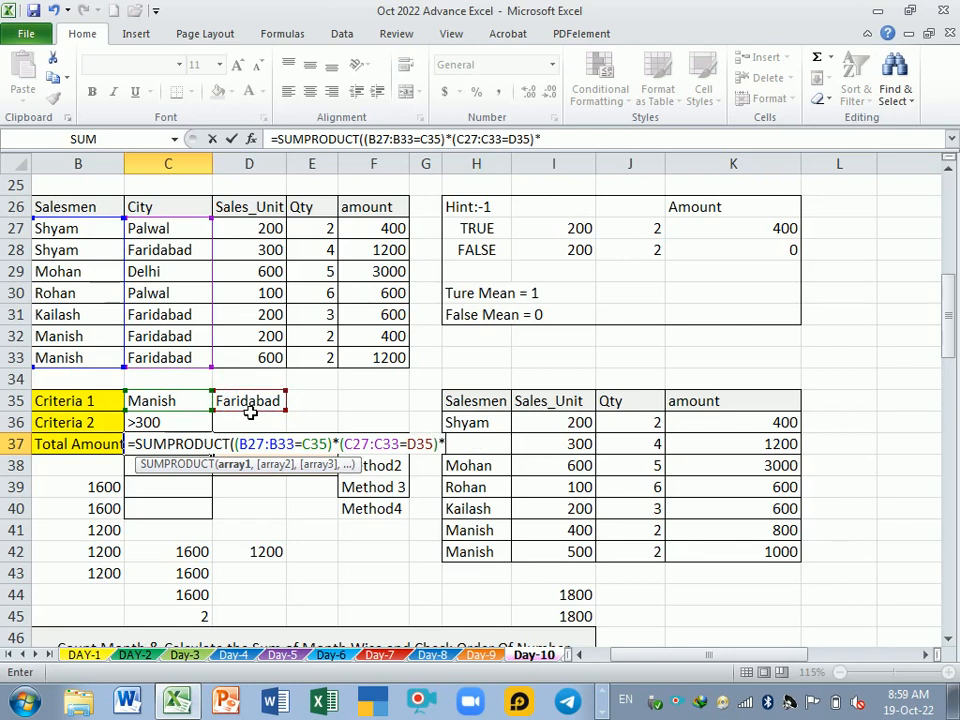
Complete the C37 formula by multiplying the sales units D27:D33 by the quantities E27:E33, and enter it
drag(268, 230, 262, 365)
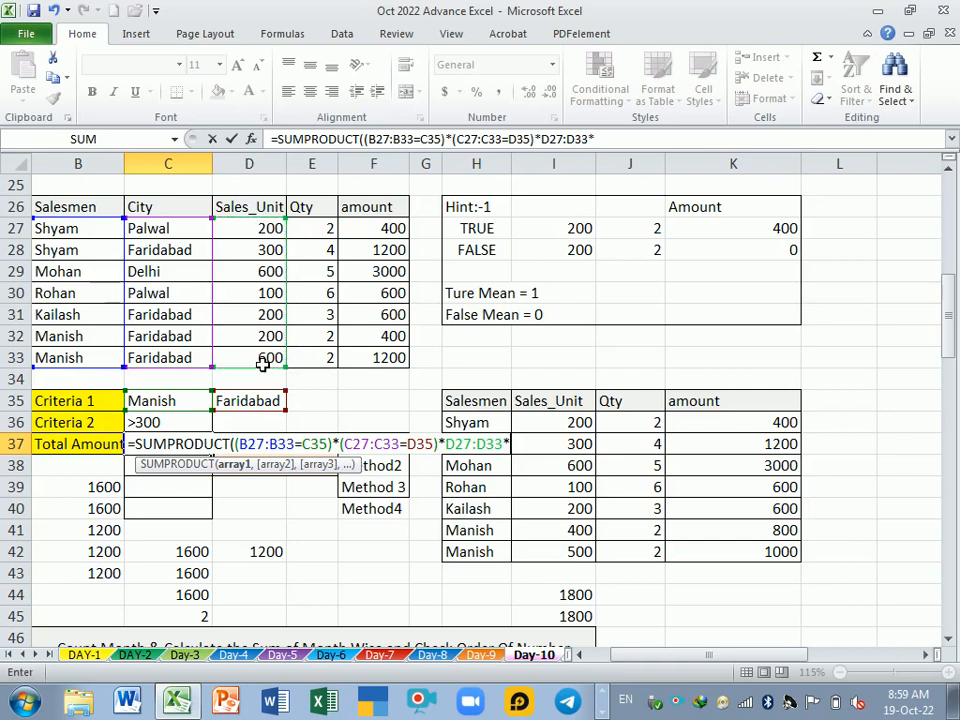
drag(328, 228, 329, 358)
key(Return)
key(Return)
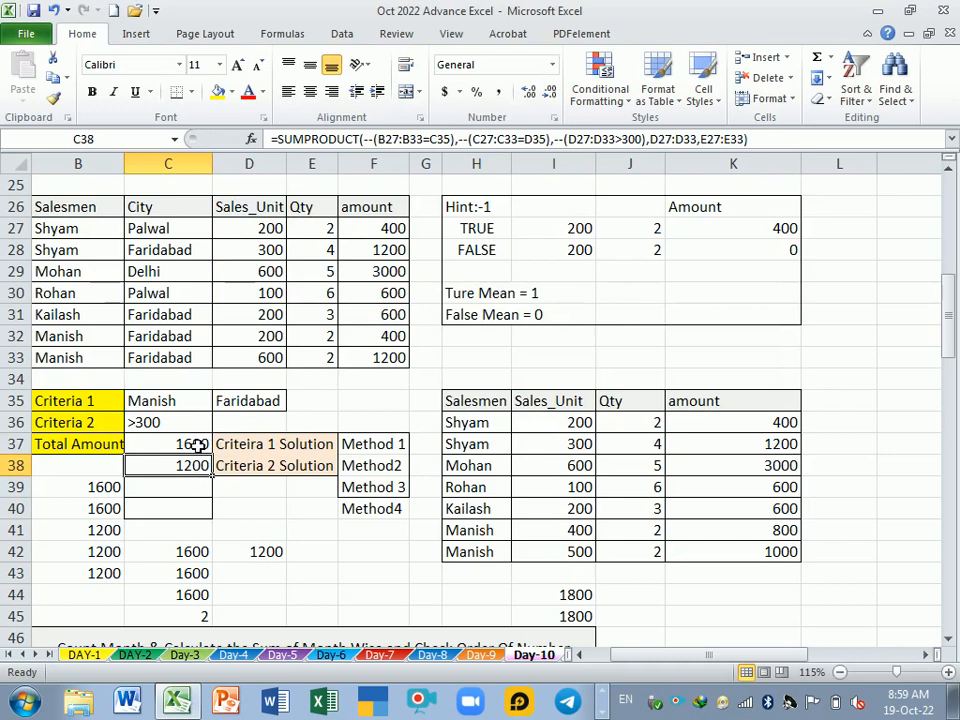
Review the ranges and conditions multiplied in the completed C37 SUMPRODUCT formula
click(191, 450)
double_click(191, 452)
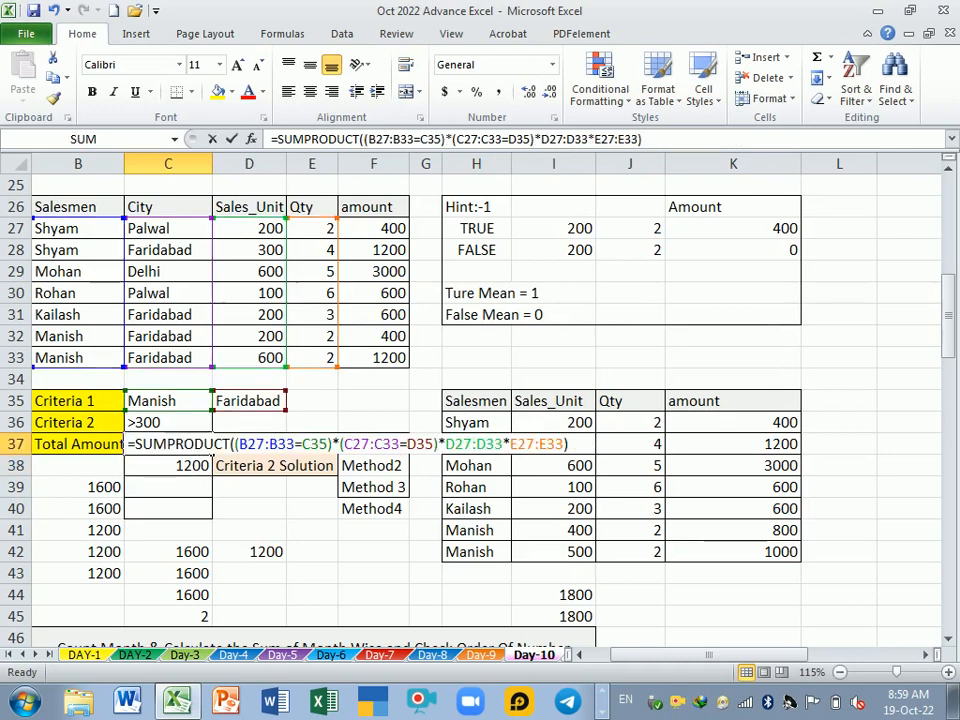
click(585, 448)
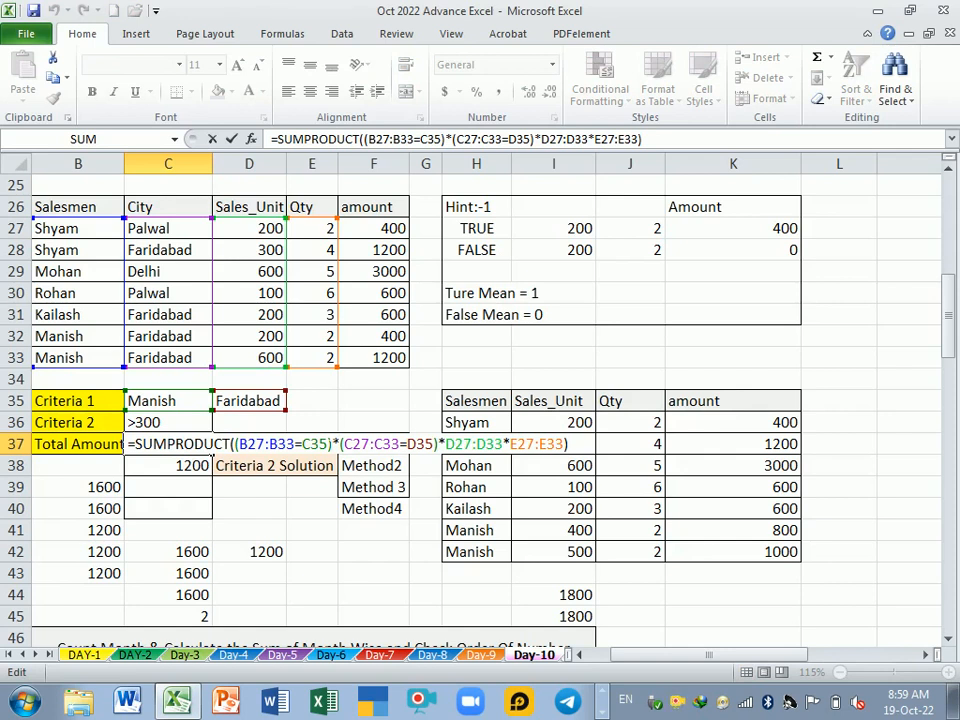
key(Return)
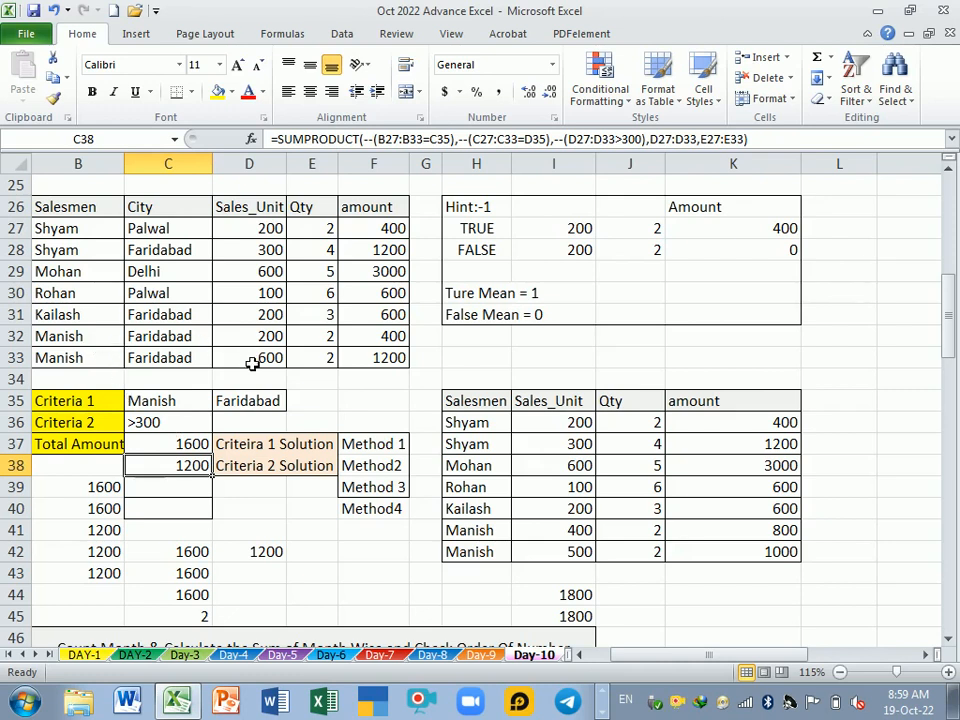
Compare the sales units in D32 and D33 for the rows matching the salesman and city criteria
mouse_move(254, 362)
mouse_down()
mouse_move(302, 370)
mouse_move(268, 364)
mouse_up()
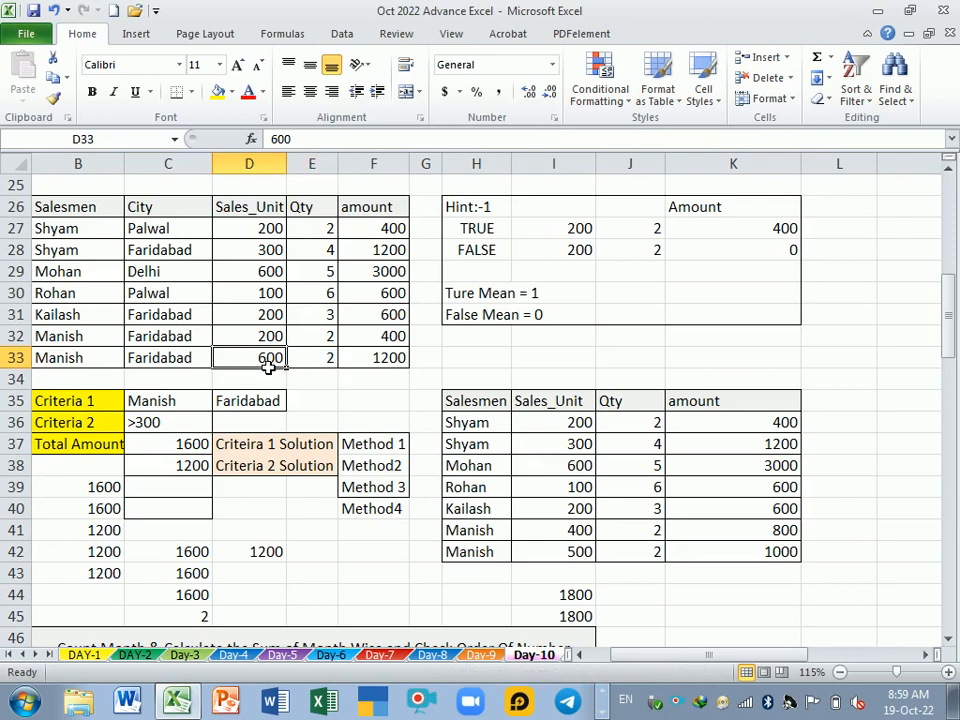
click(268, 338)
drag(124, 338, 271, 340)
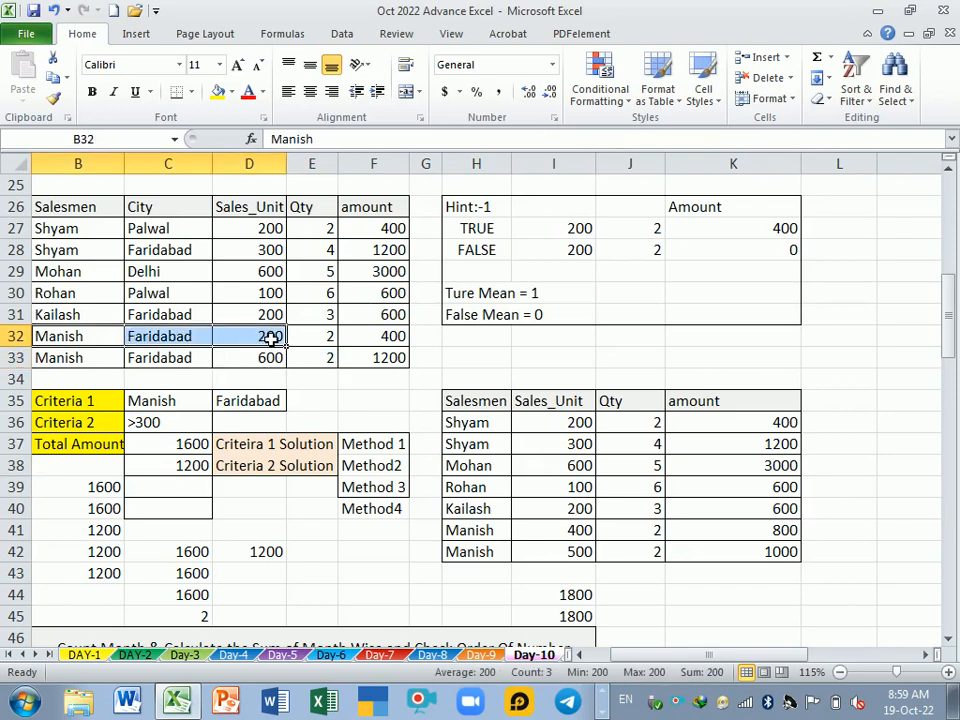
Inspect the double-minus conditions and the sales unit criterion in the C38 SUMPRODUCT formula
click(187, 485)
double_click(176, 465)
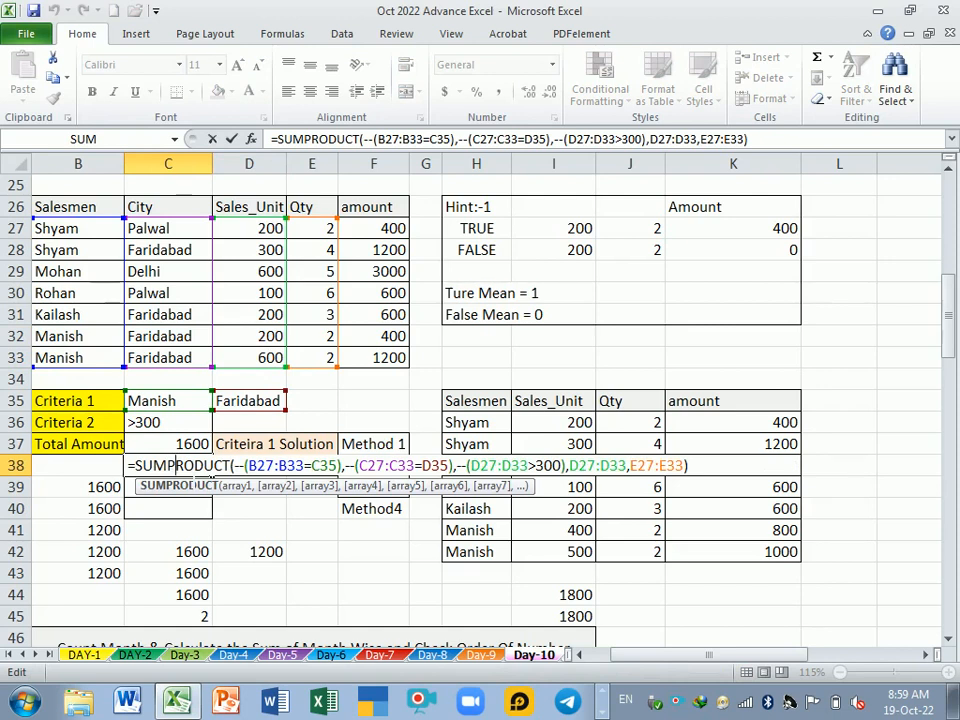
key(Return)
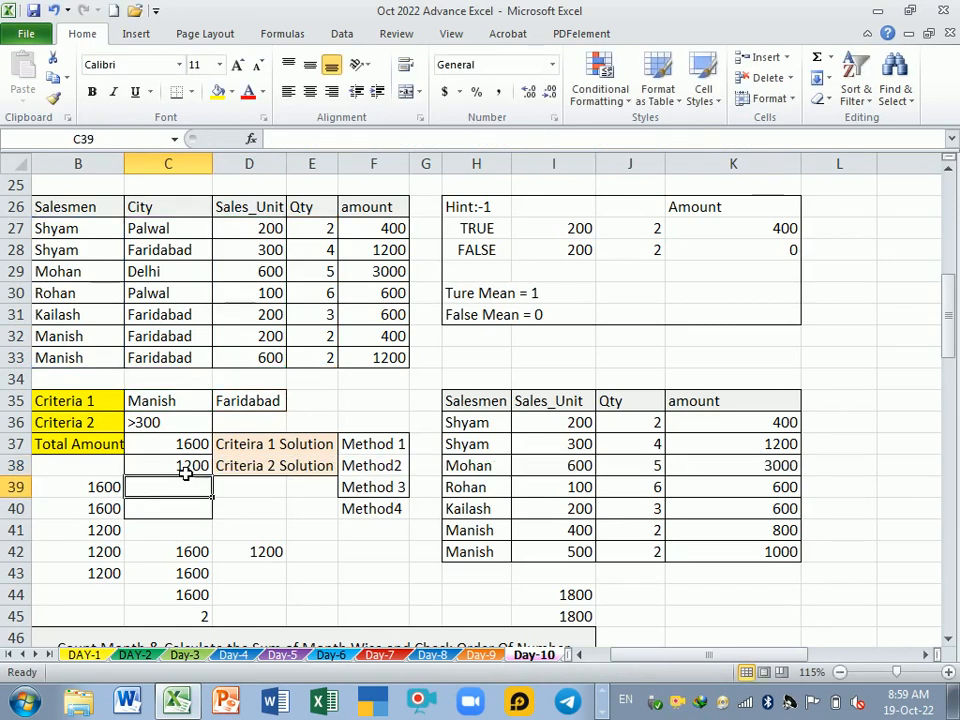
click(185, 472)
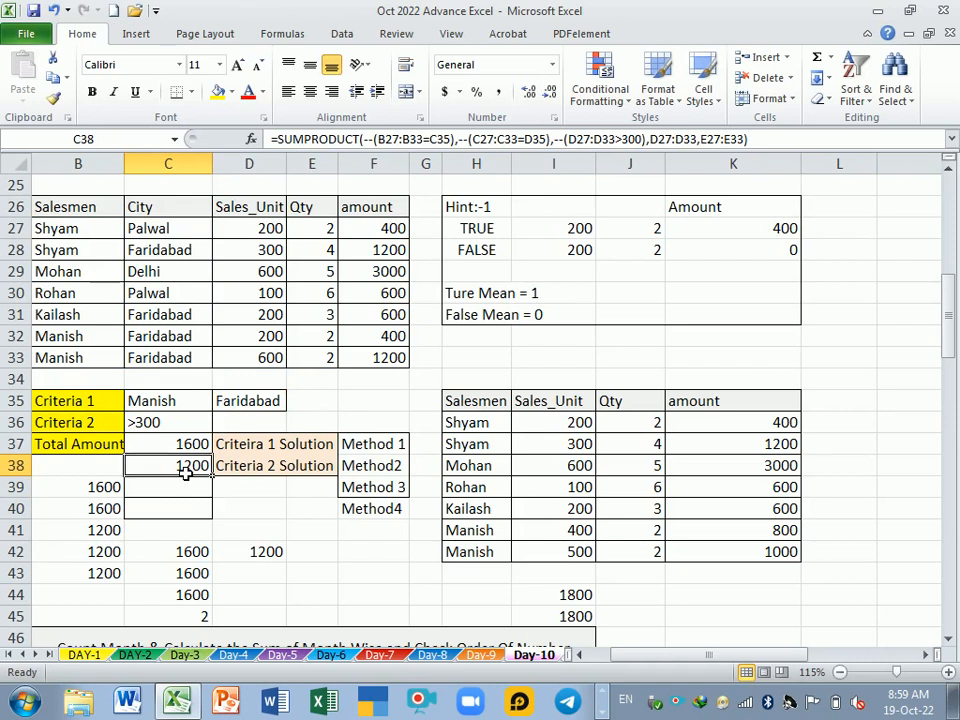
key(Down)
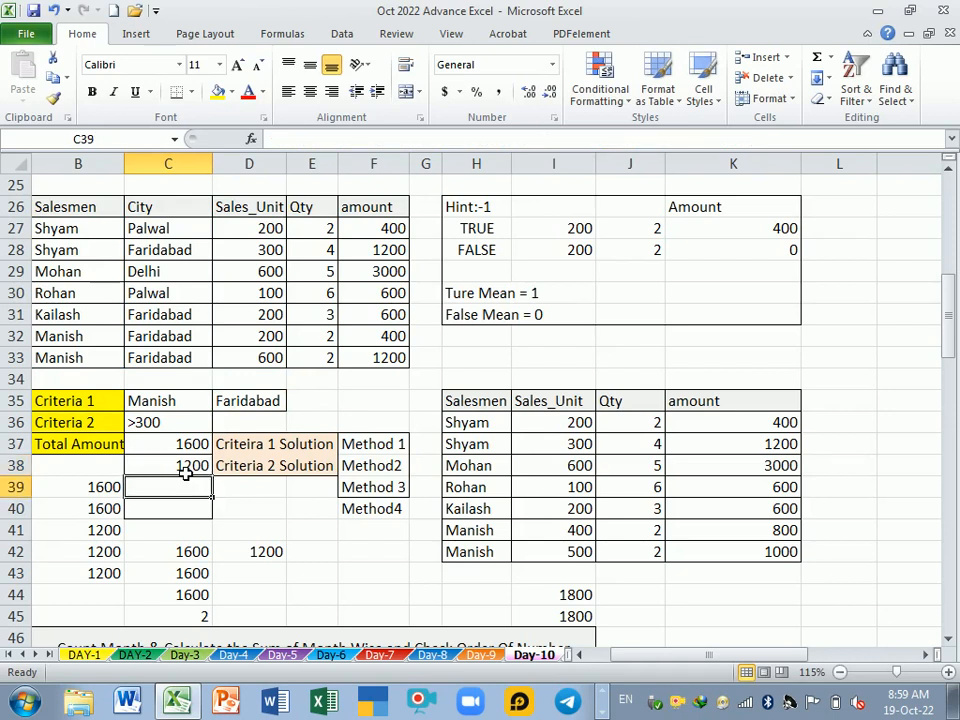
Start a replacement SUMPRODUCT formula in C38 with the salesman condition (B27:B33=C35)
click(185, 470)
text(=sump)
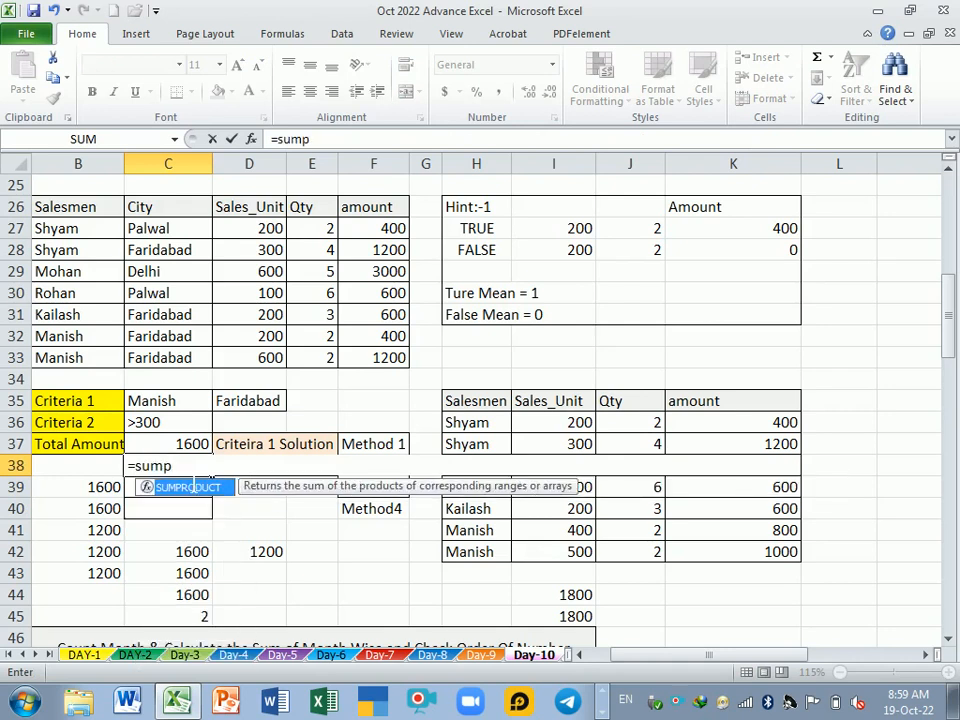
key(Tab)
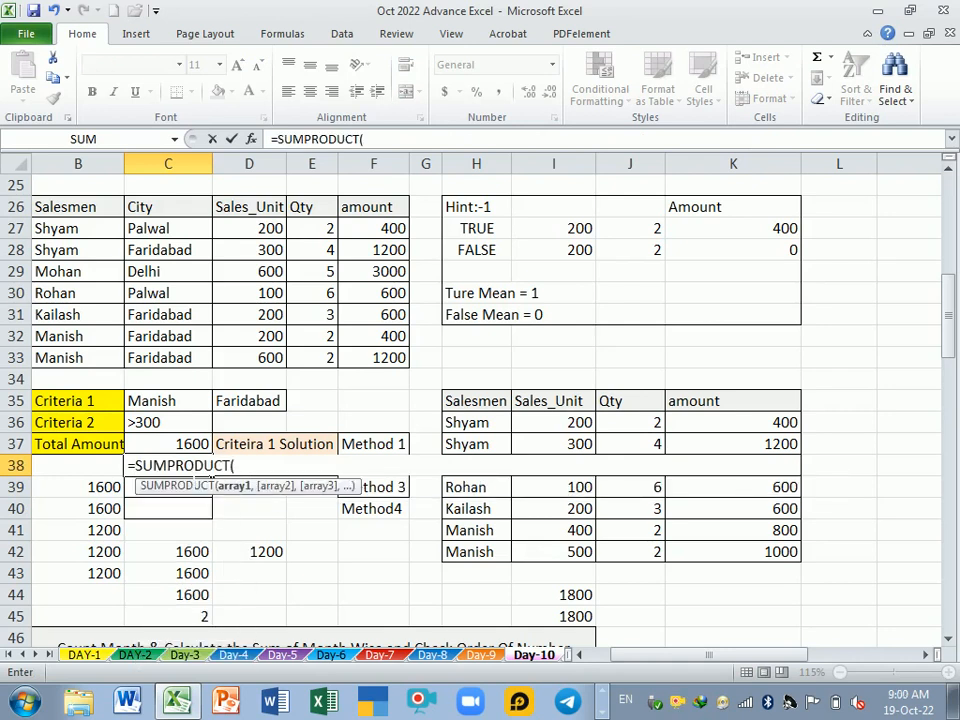
text(()
drag(78, 228, 88, 362)
text(=)
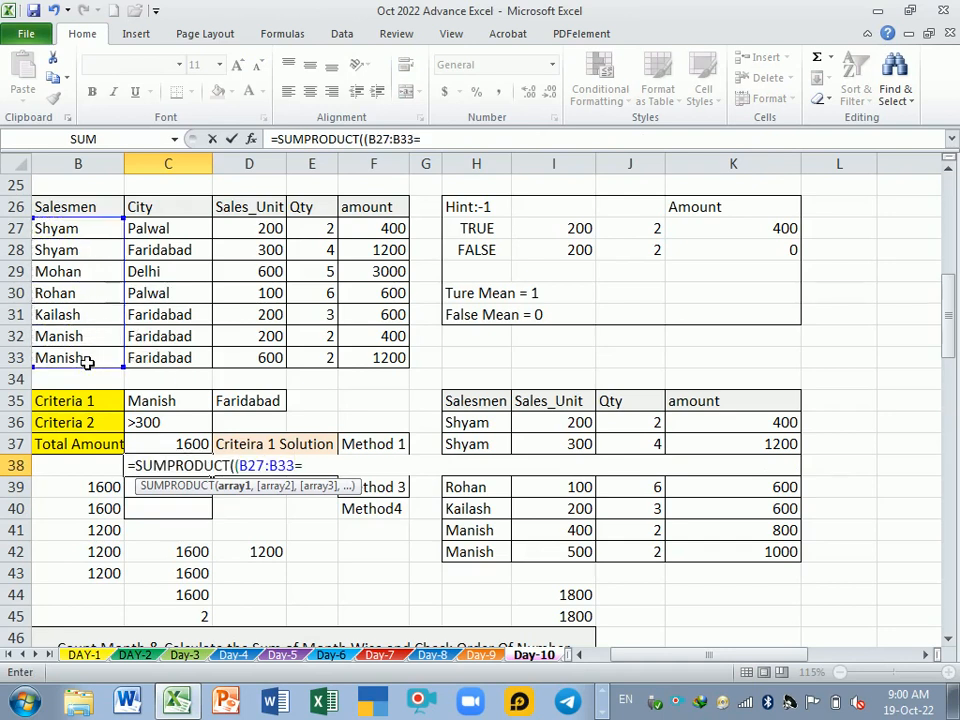
click(168, 401)
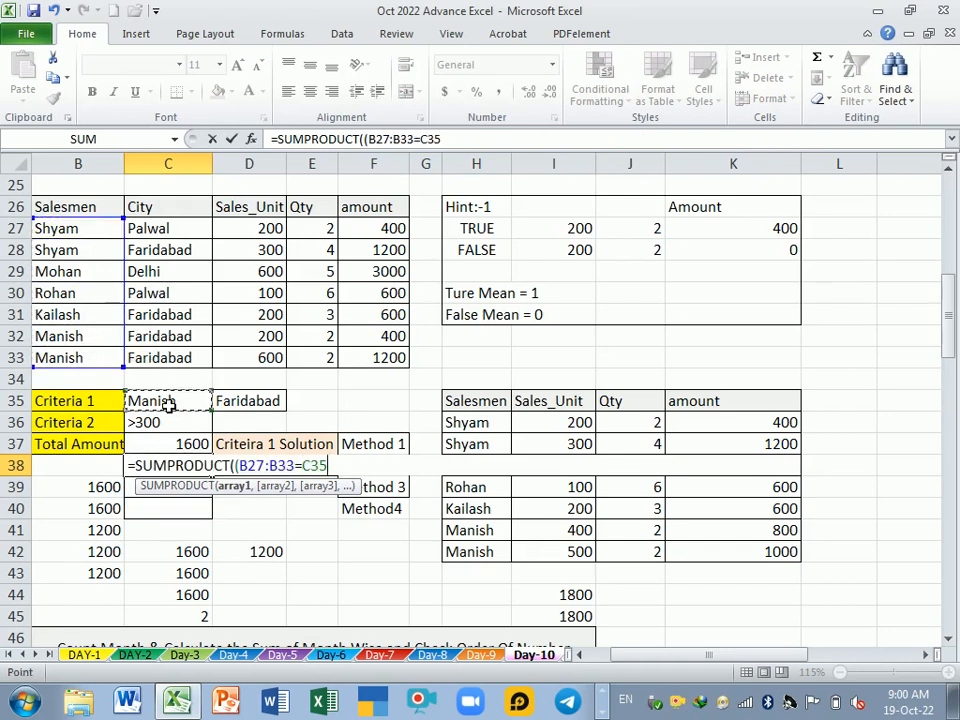
text())
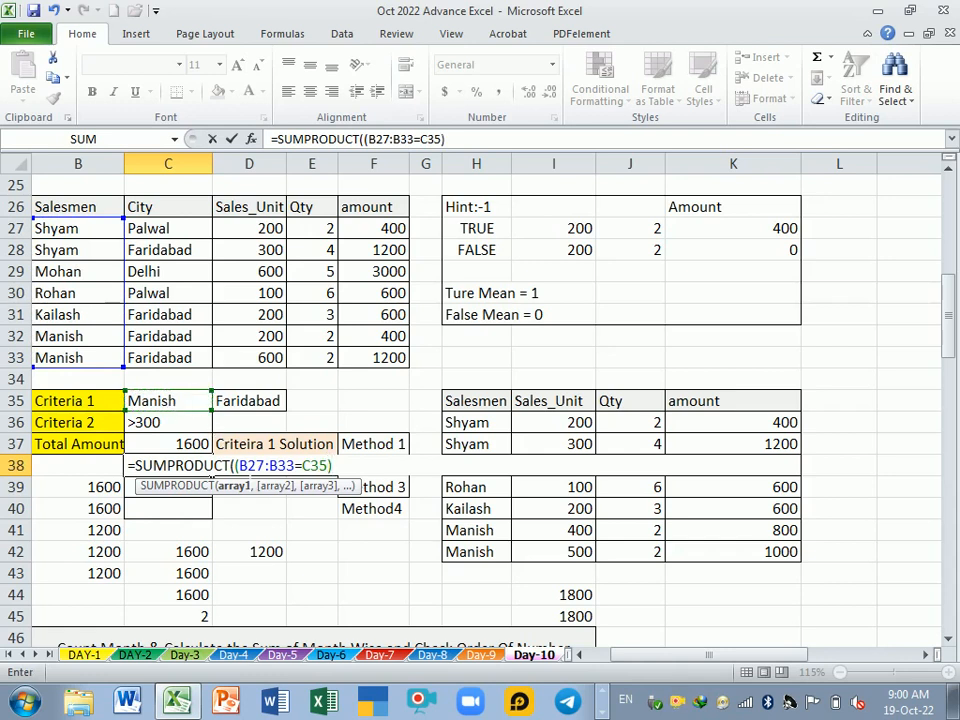
Insert a double minus before the salesman condition in the C38 formula
click(237, 466)
text(-)
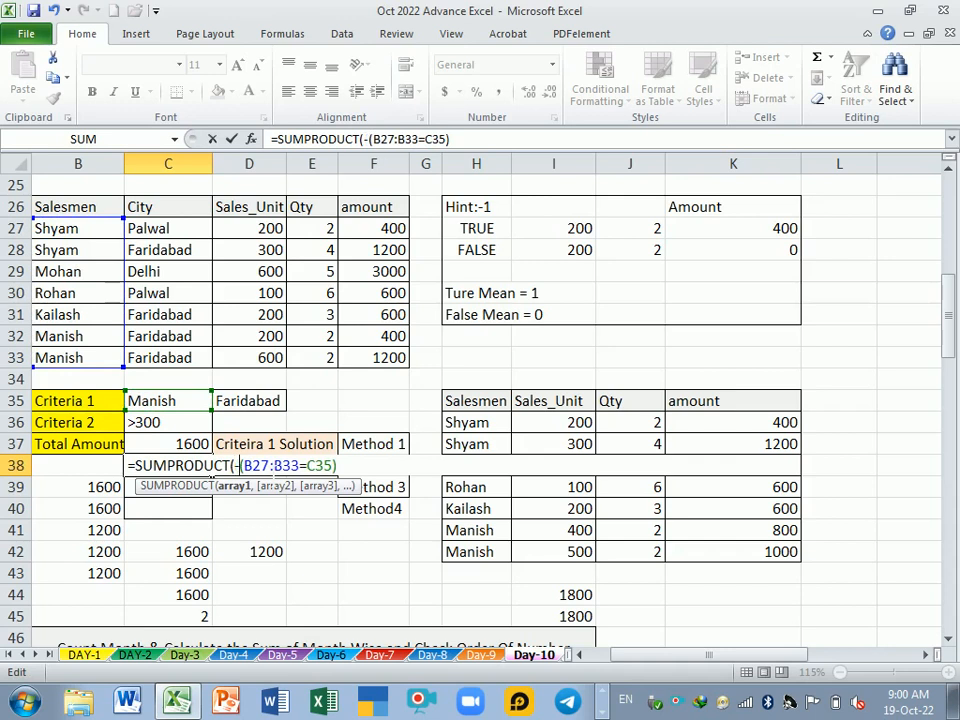
text(-)
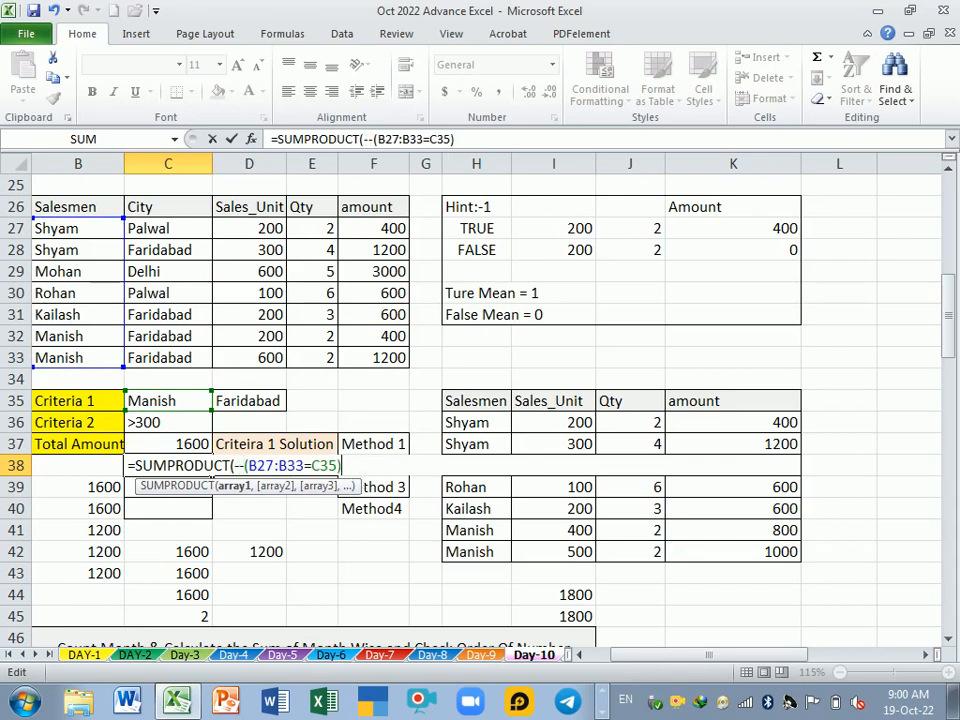
Add the city condition (C27:C33=D35) as the second array of the C38 SUMPRODUCT formula
text(,)
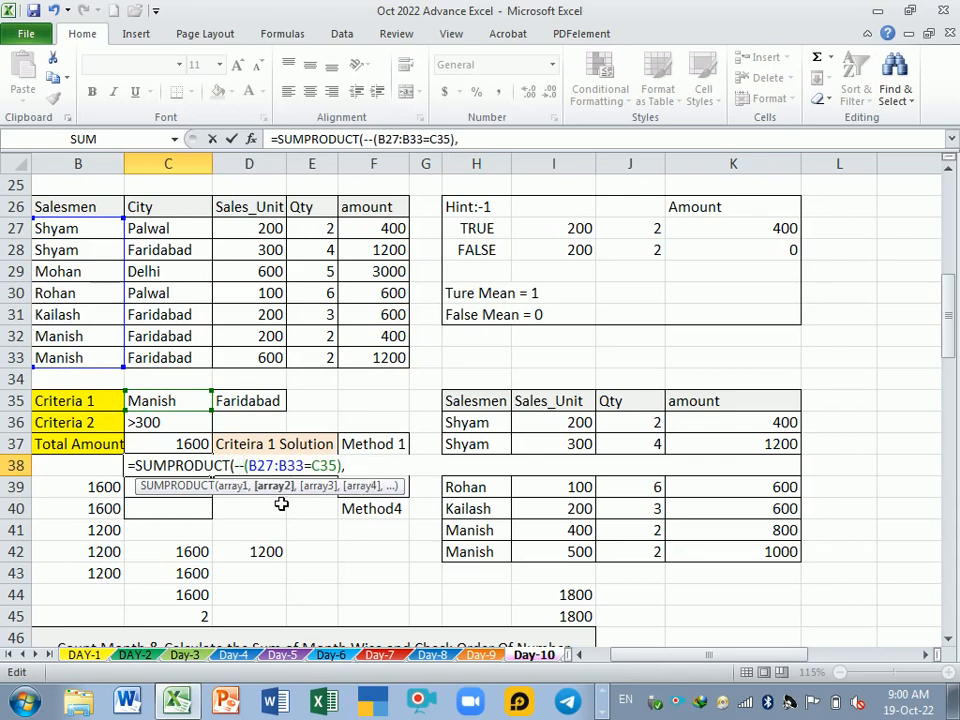
text(()
drag(140, 224, 185, 357)
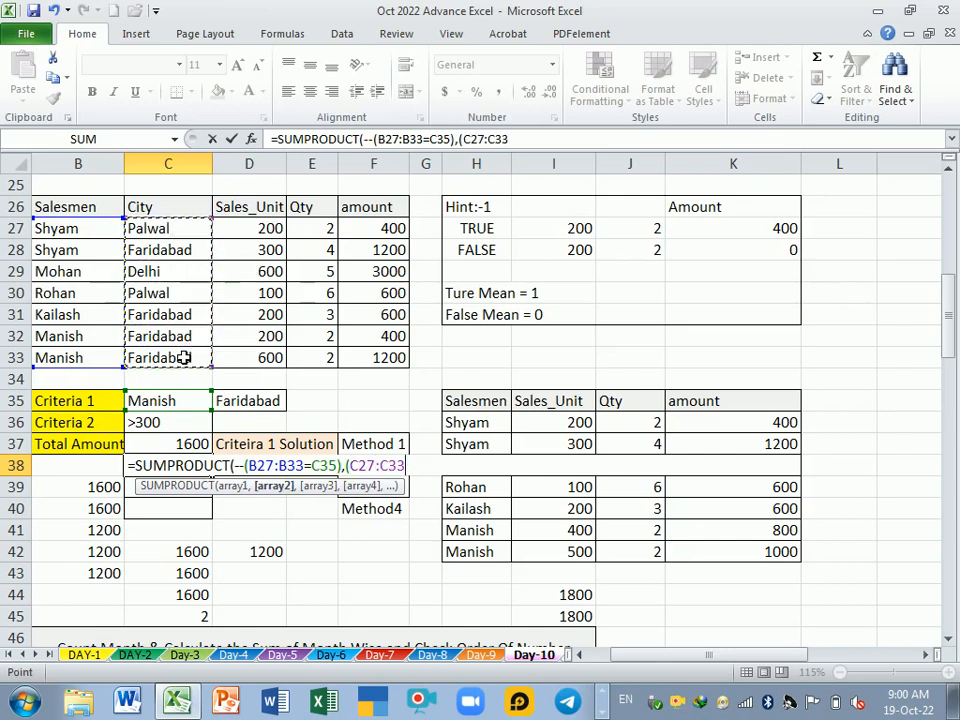
text(=)
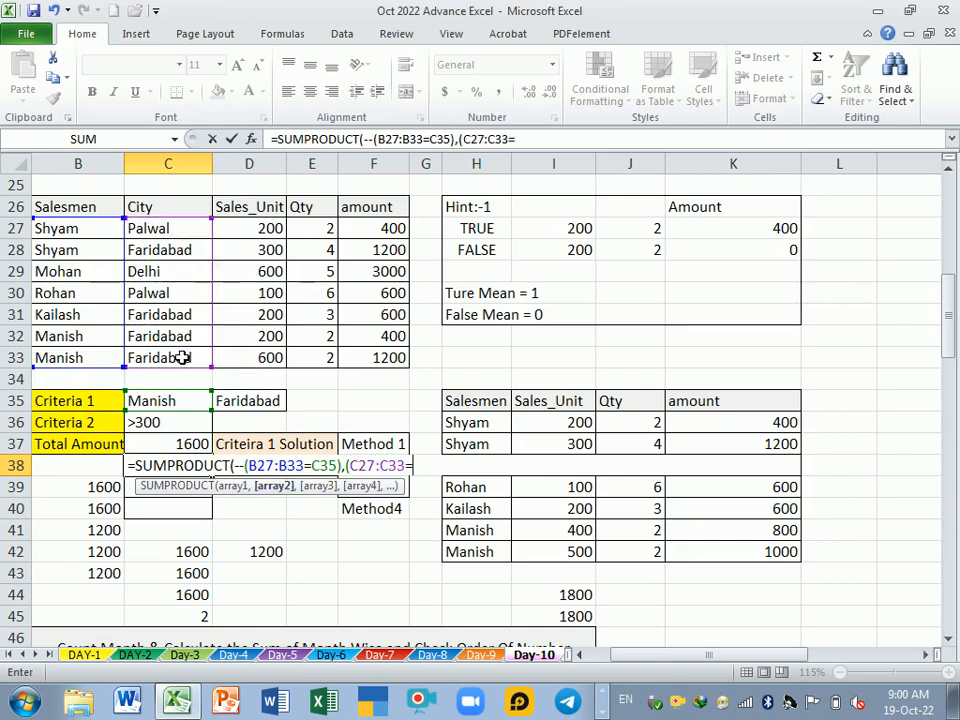
click(245, 410)
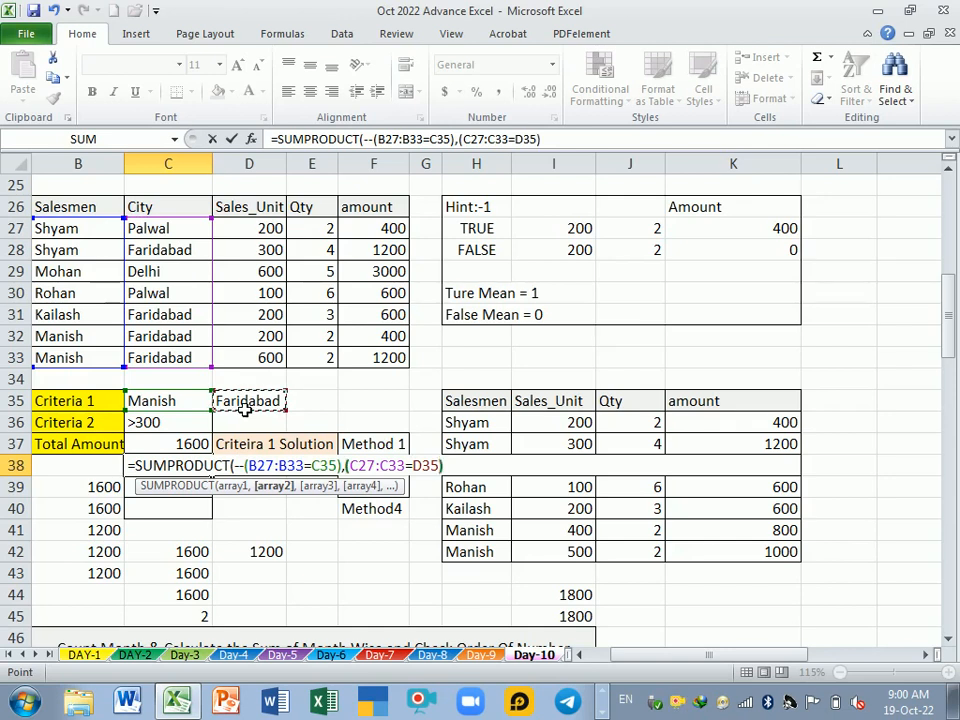
text(),)
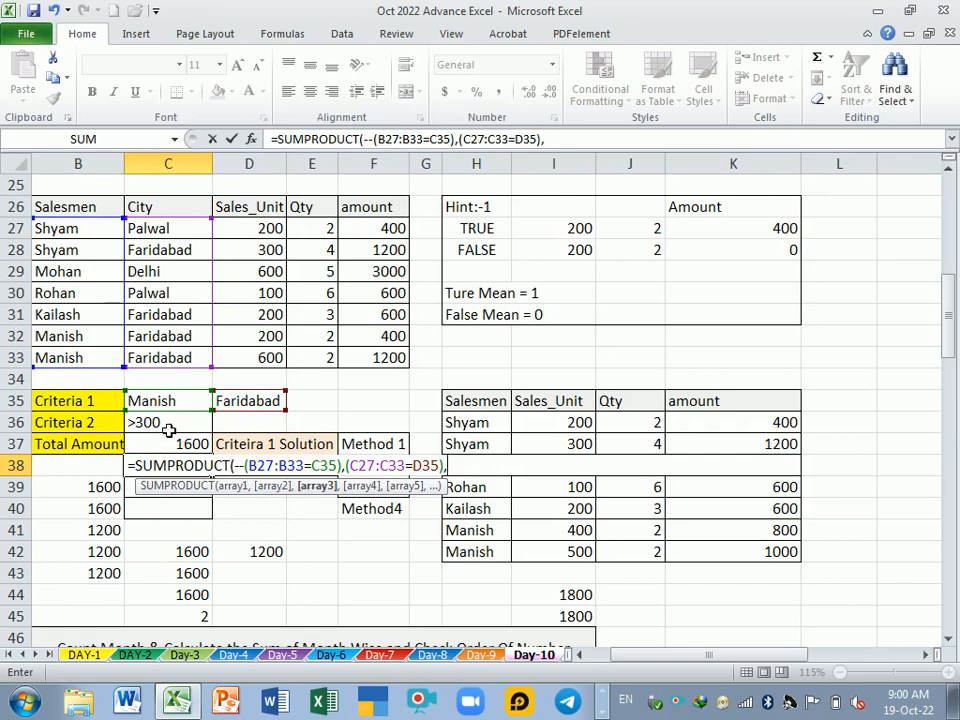
Add the sales unit condition (D27:D33>300) as the third array of the C38 formula
text(()
drag(266, 228, 268, 360)
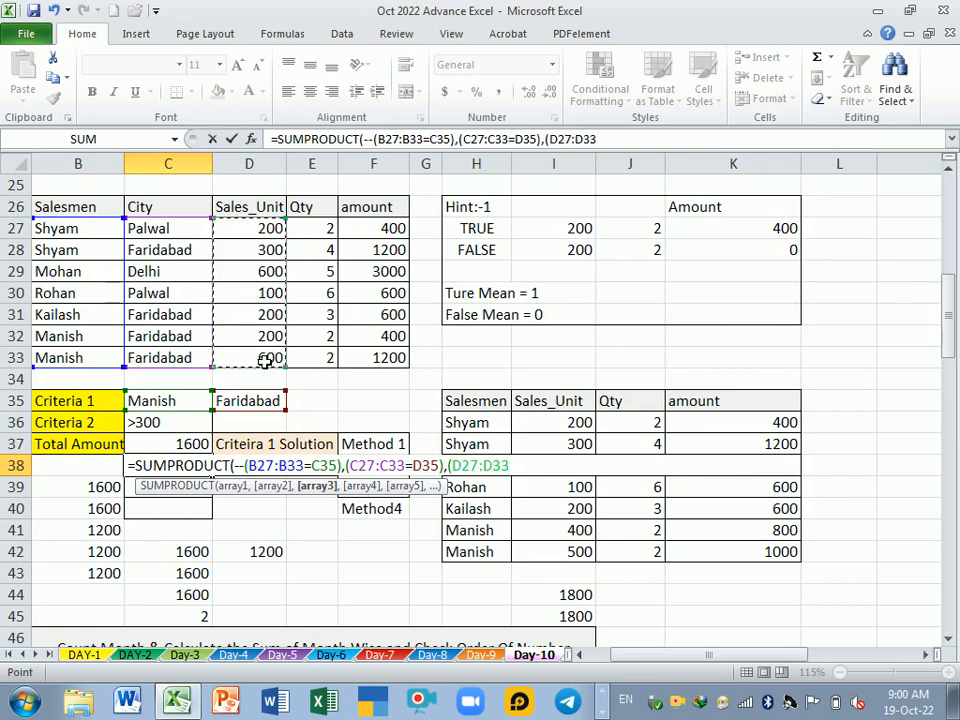
text(>300)
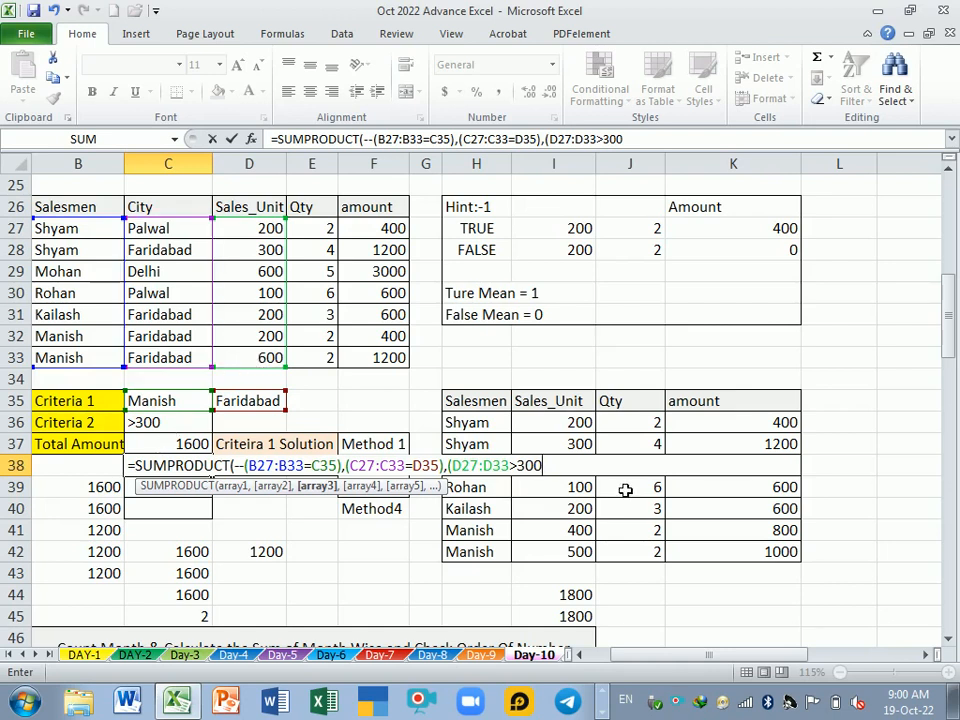
text(),)
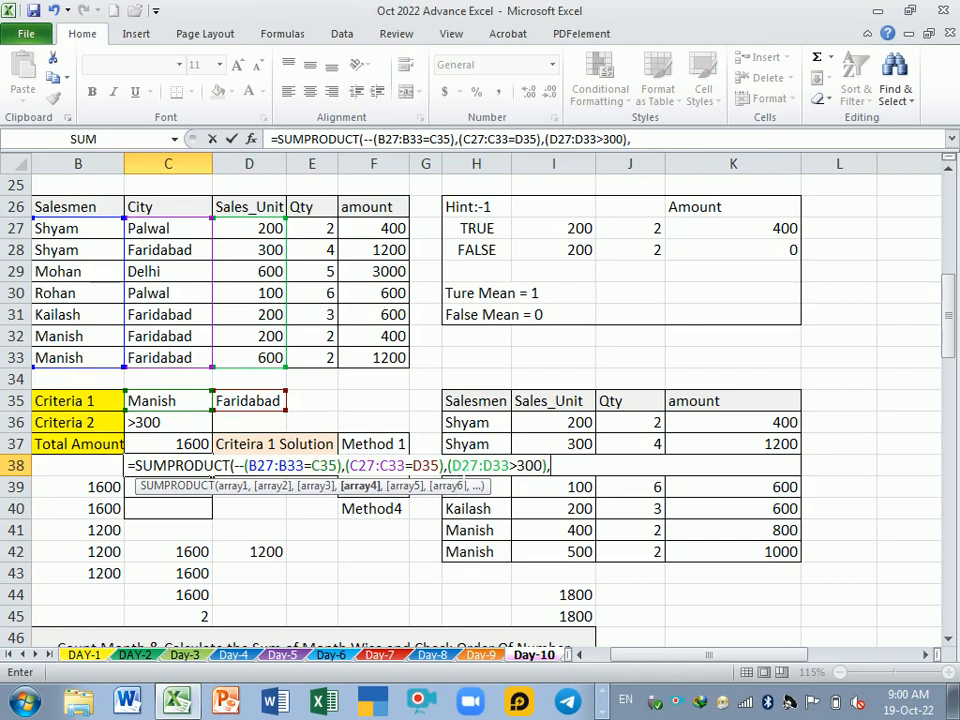
Insert a double minus before the sales unit condition and before the city condition in the C38 formula
click(450, 465)
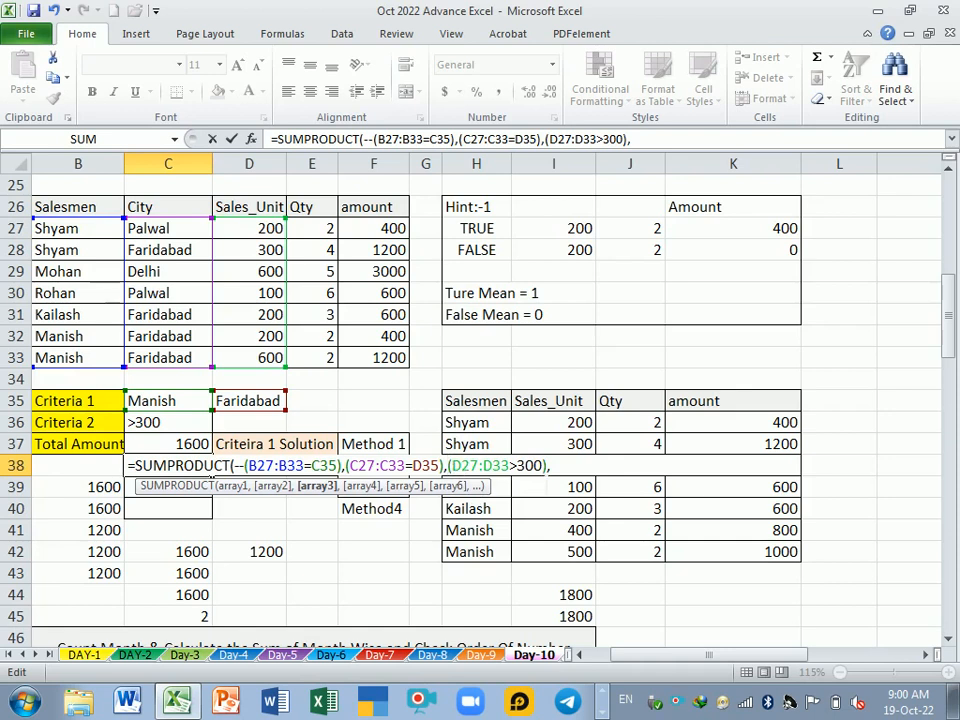
text(--)
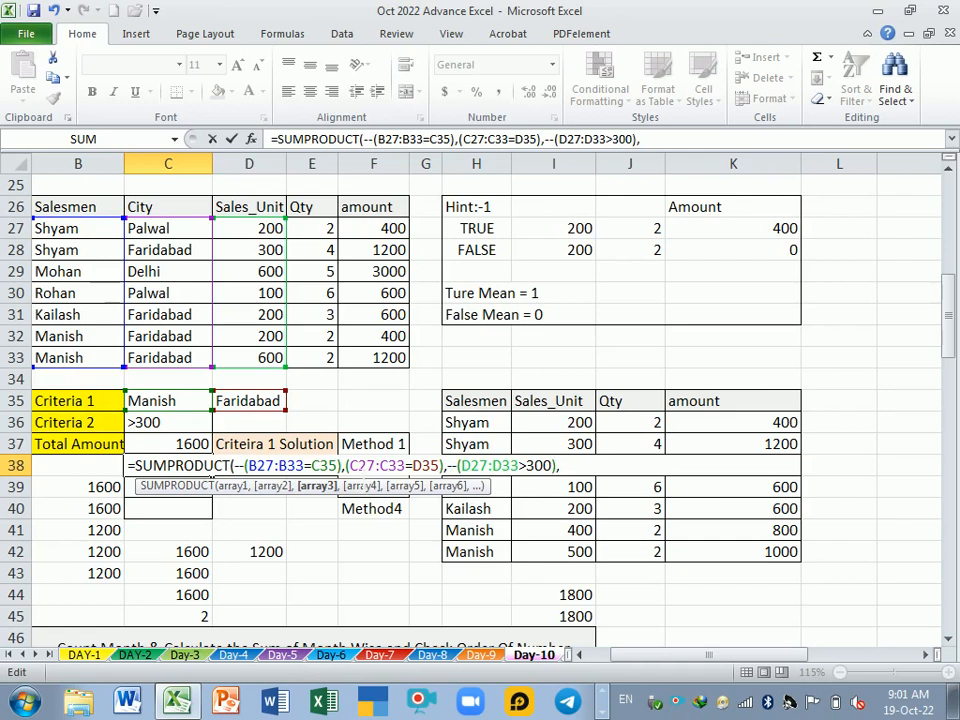
click(347, 466)
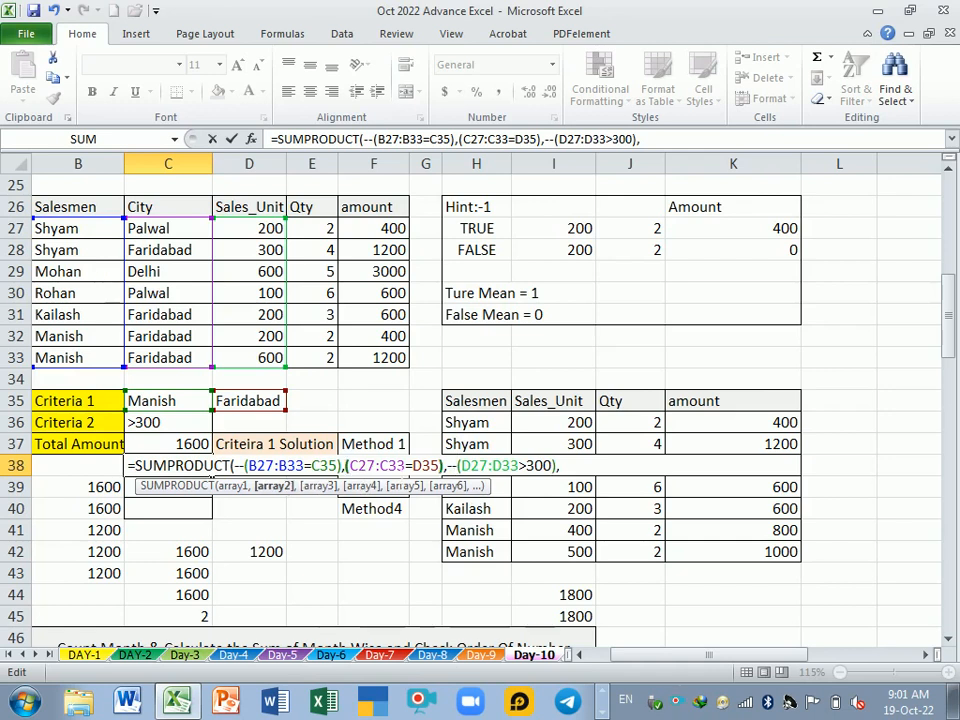
text(--)
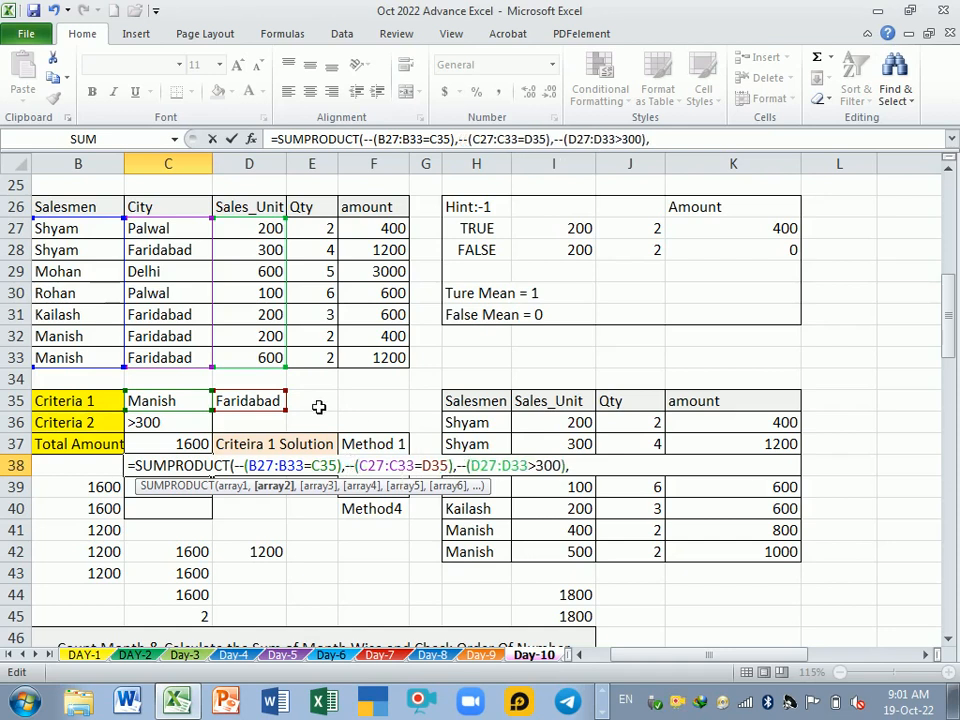
Complete the C38 formula with the sales unit range D27:D33 and the quantity range E27:E33 as its last arrays
click(571, 466)
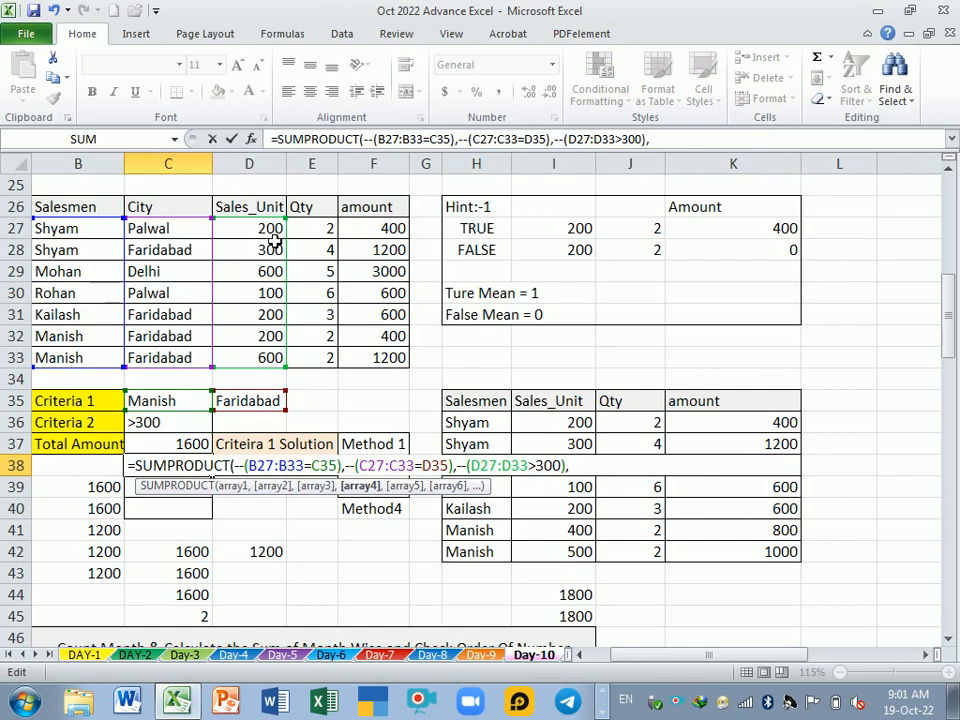
drag(270, 230, 270, 358)
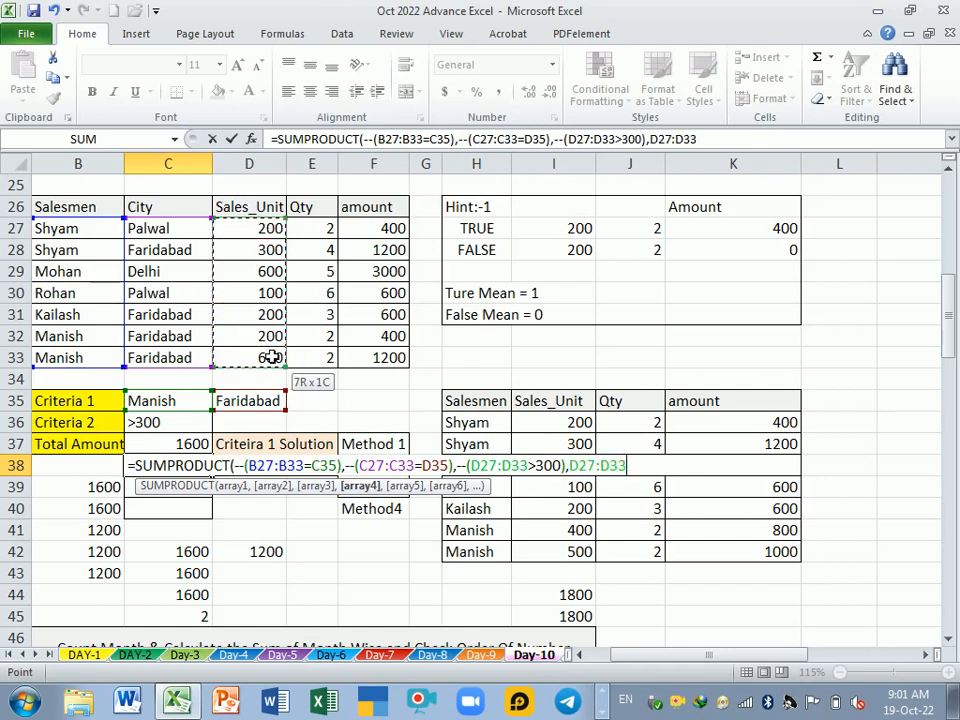
text(,)
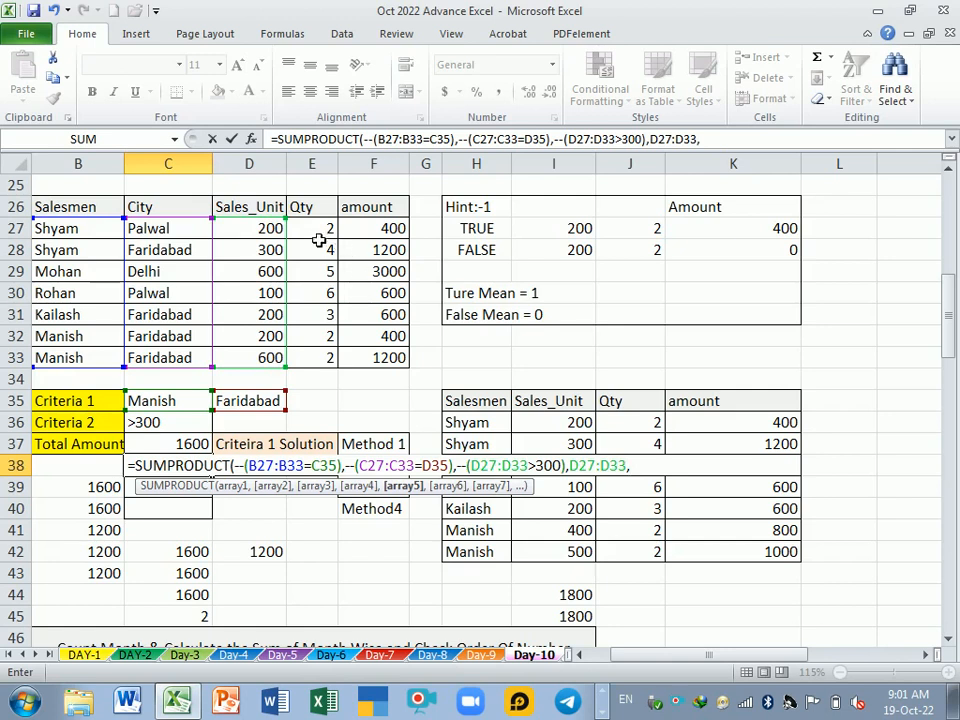
drag(320, 229, 322, 356)
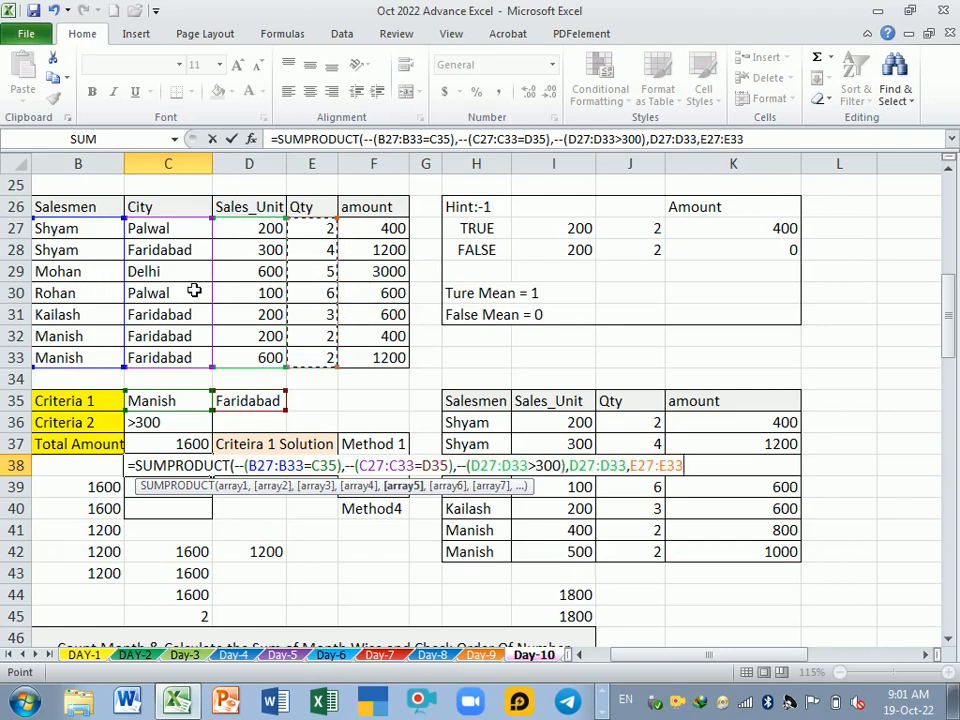
key(Return)
key(Return)
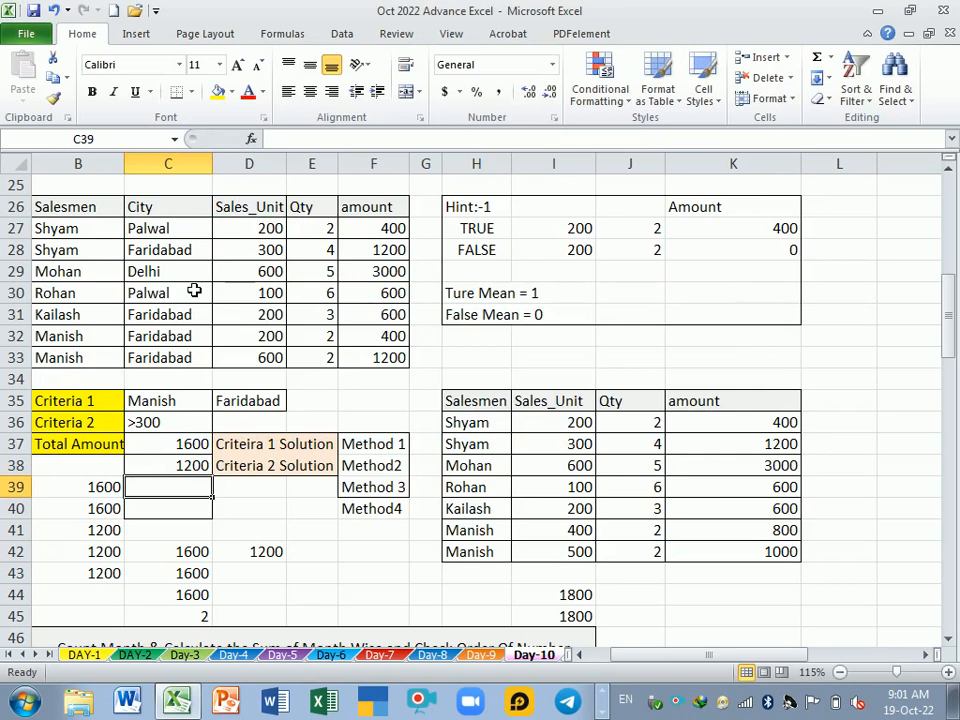
Check the C38 SUMPRODUCT formula against the sales unit and quantity in row 33
click(184, 465)
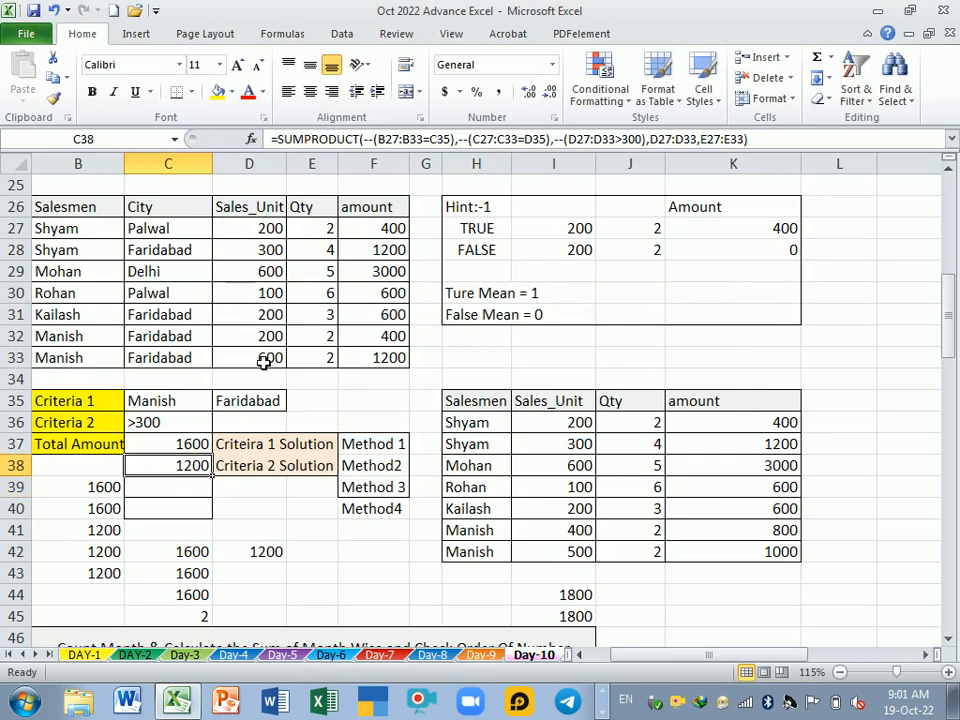
drag(264, 362, 300, 360)
double_click(193, 465)
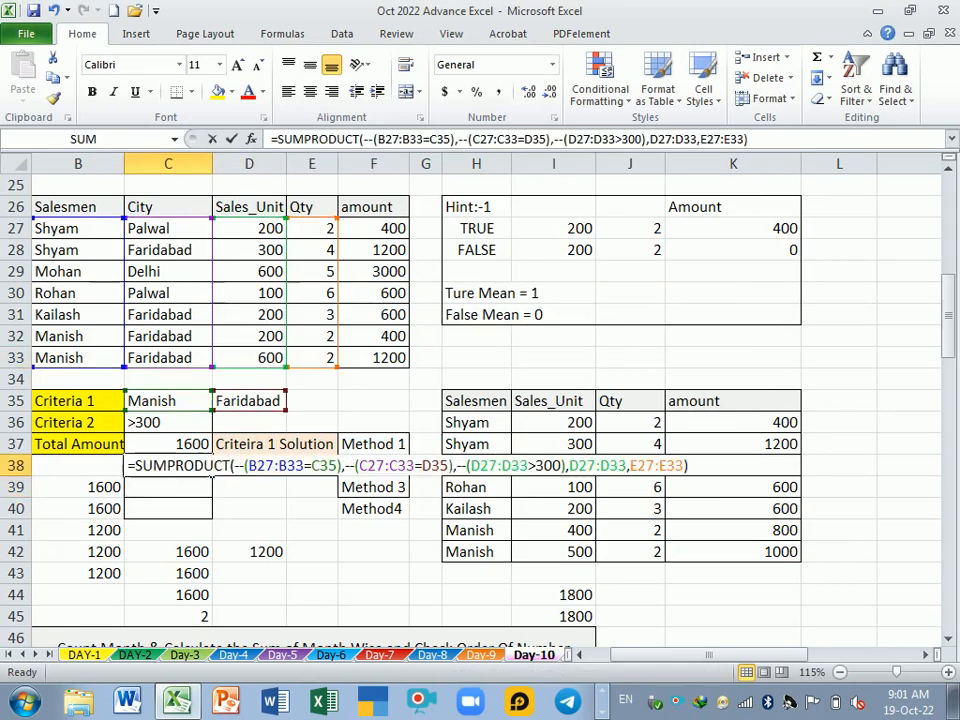
click(713, 467)
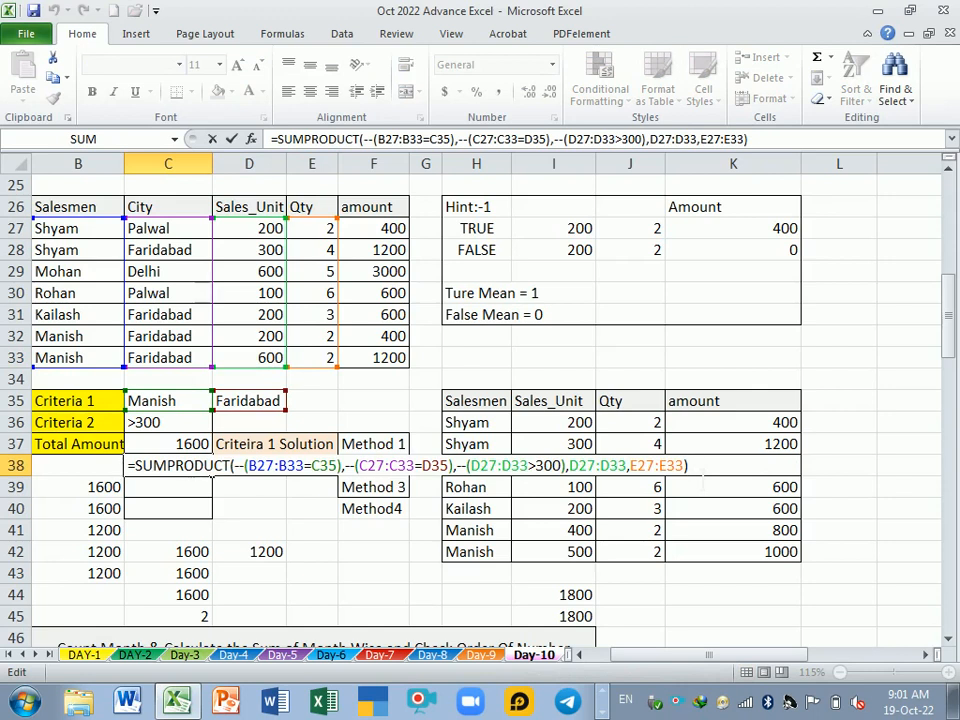
key(Return)
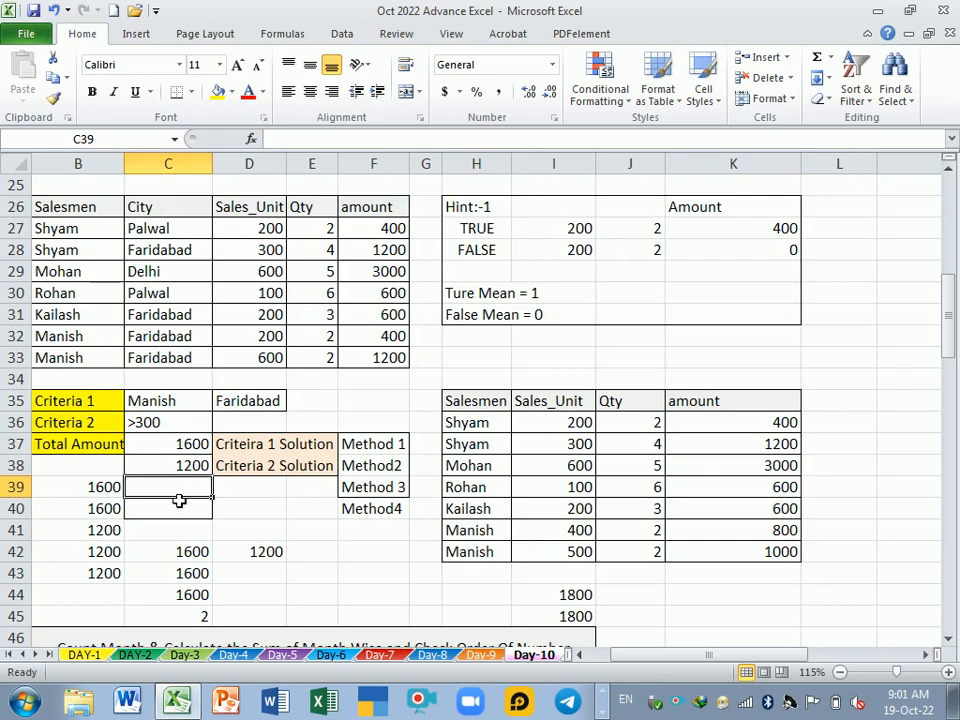
Start a SUMPRODUCT formula in C39 with the double-minus salesman condition --(B27:B33=C35)
text(=sum)
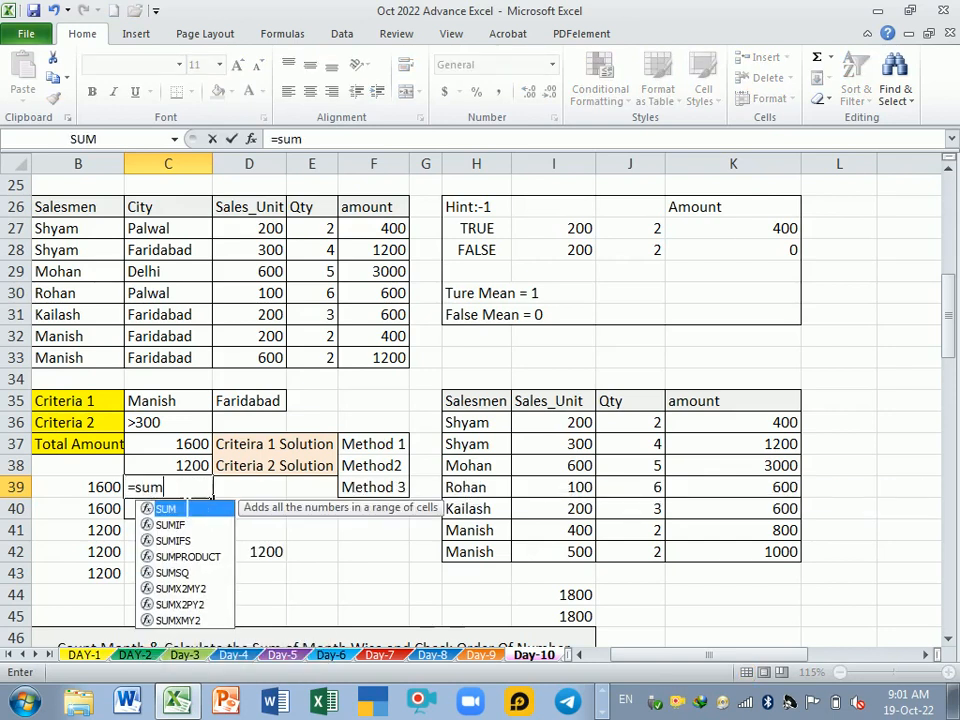
text(p)
key(Tab)
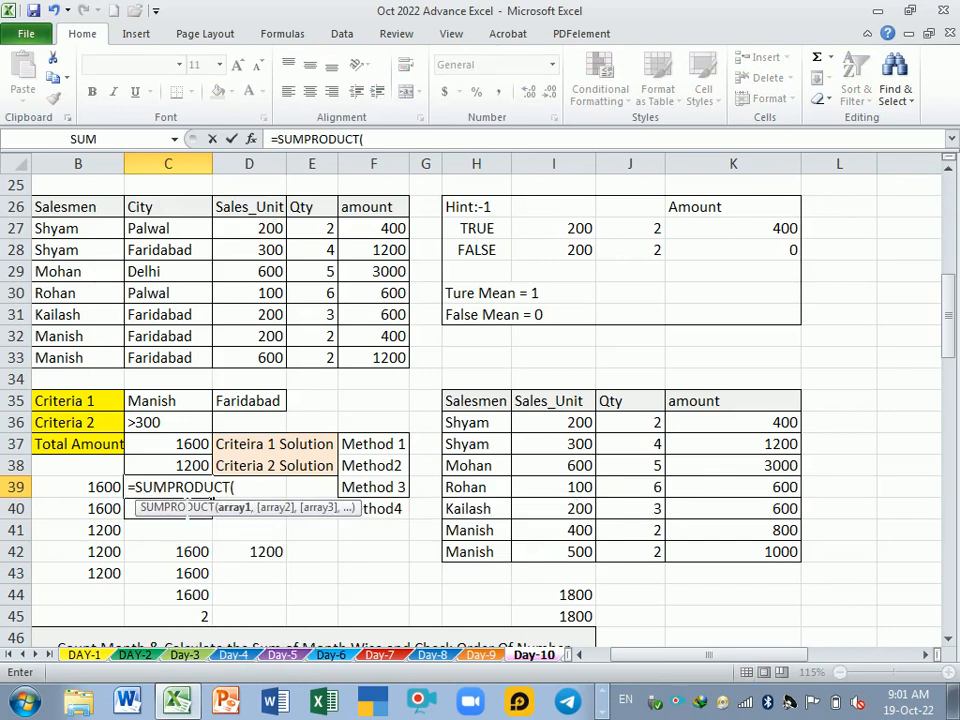
text(--()
drag(96, 228, 93, 364)
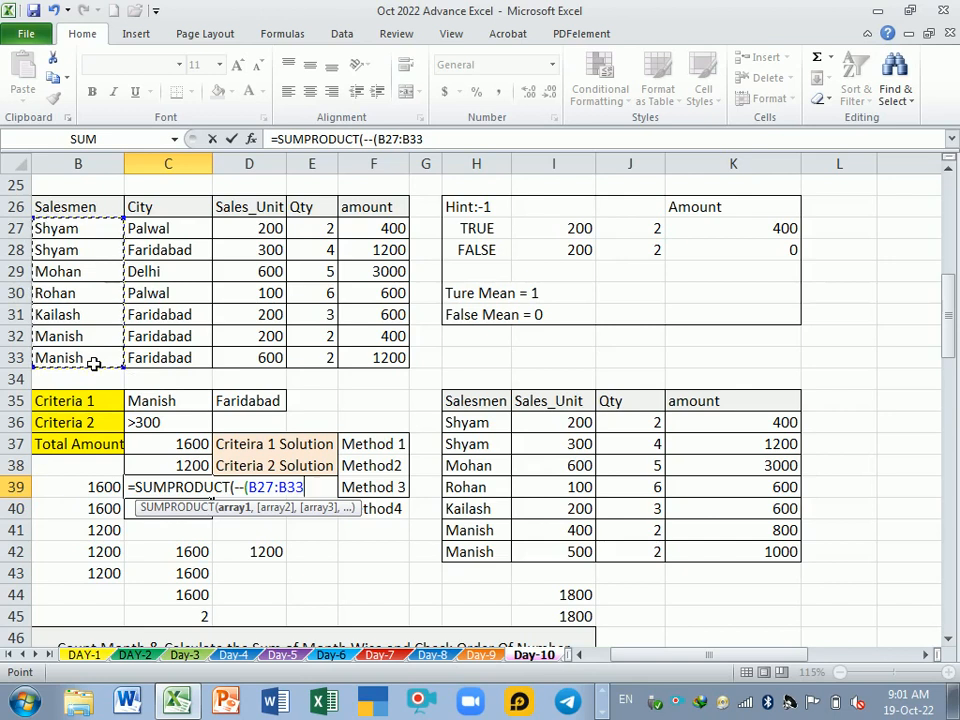
text(=)
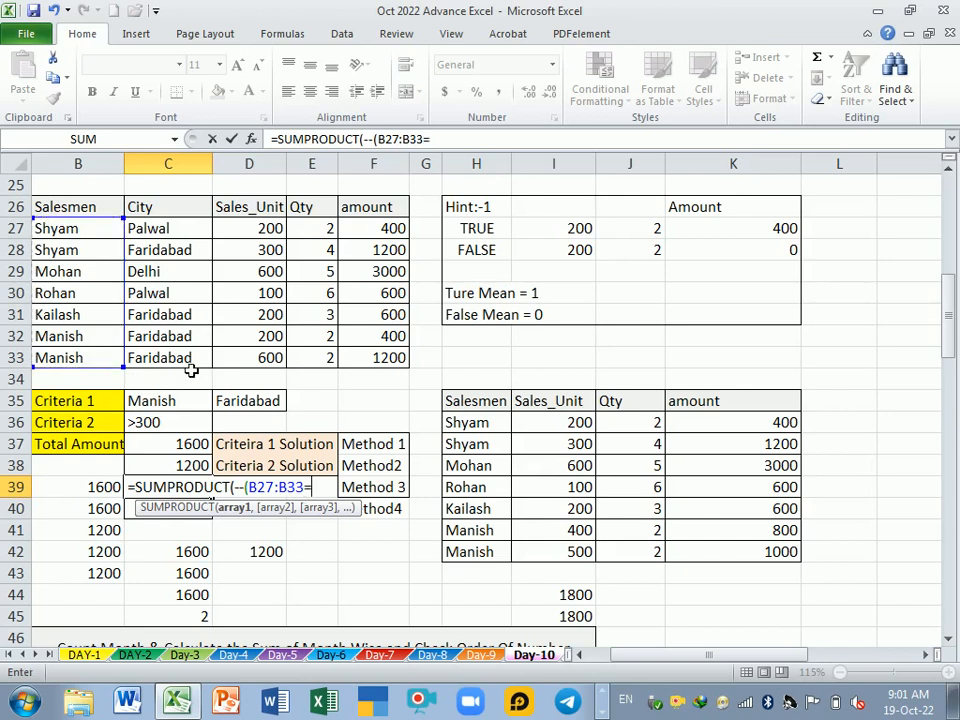
click(189, 408)
text())
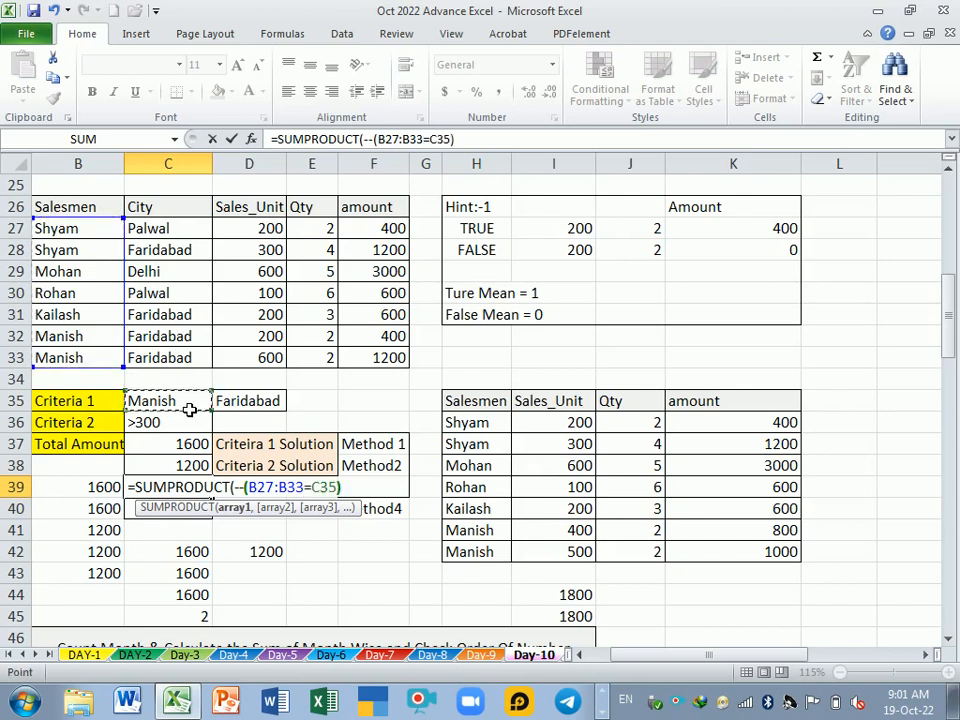
Add a double-minus city condition comparing C27:C33 with D35 to the C39 formula
text(,)
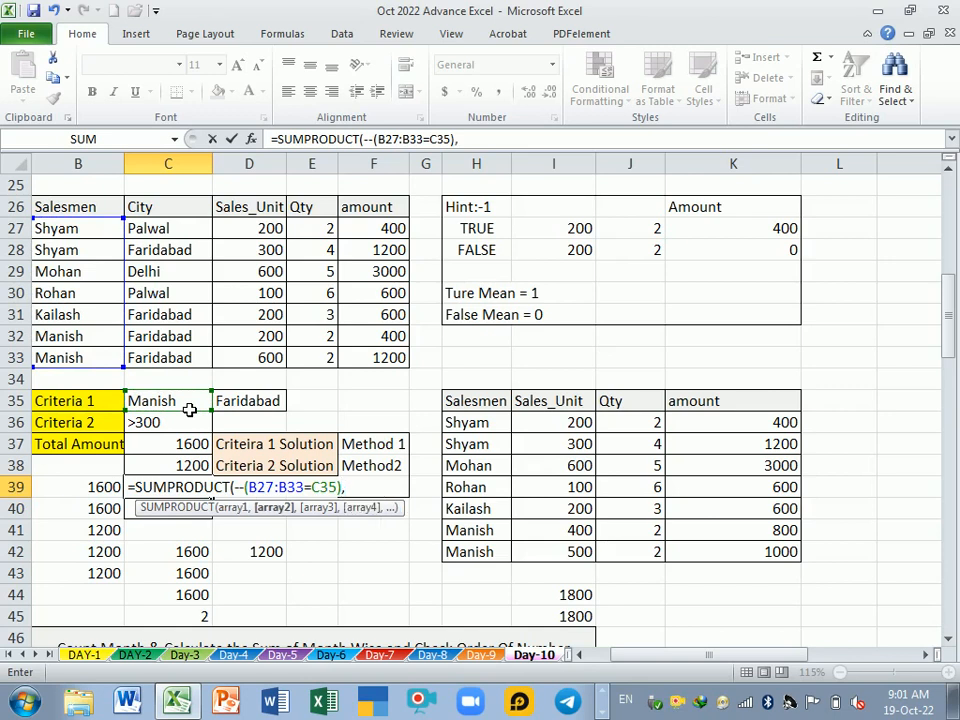
text(--()
click(170, 233)
drag(170, 233, 175, 368)
text(=)
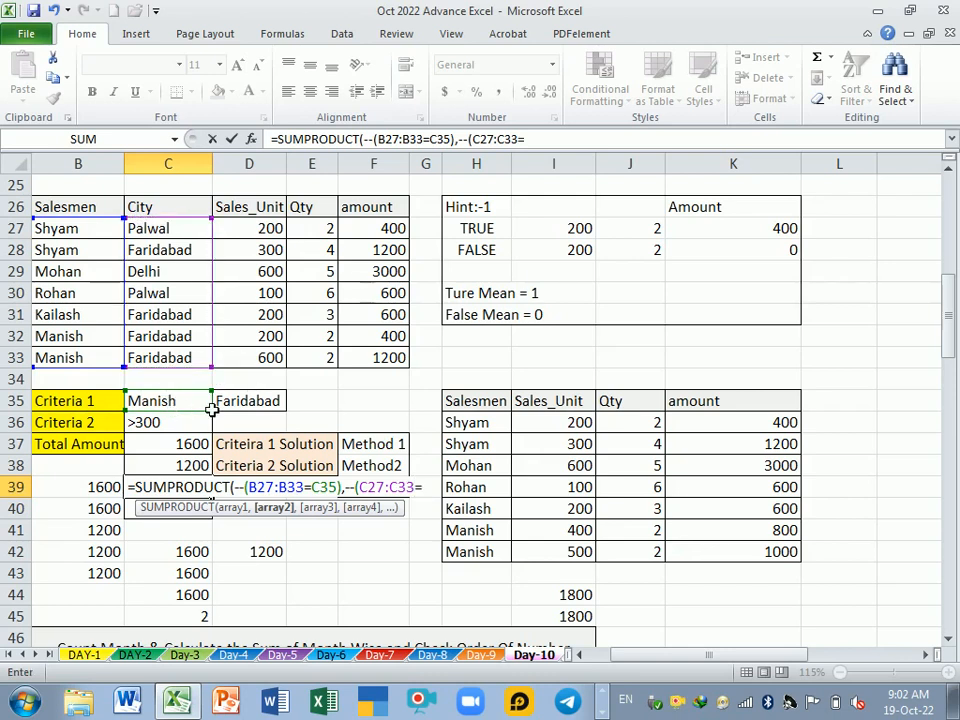
click(247, 404)
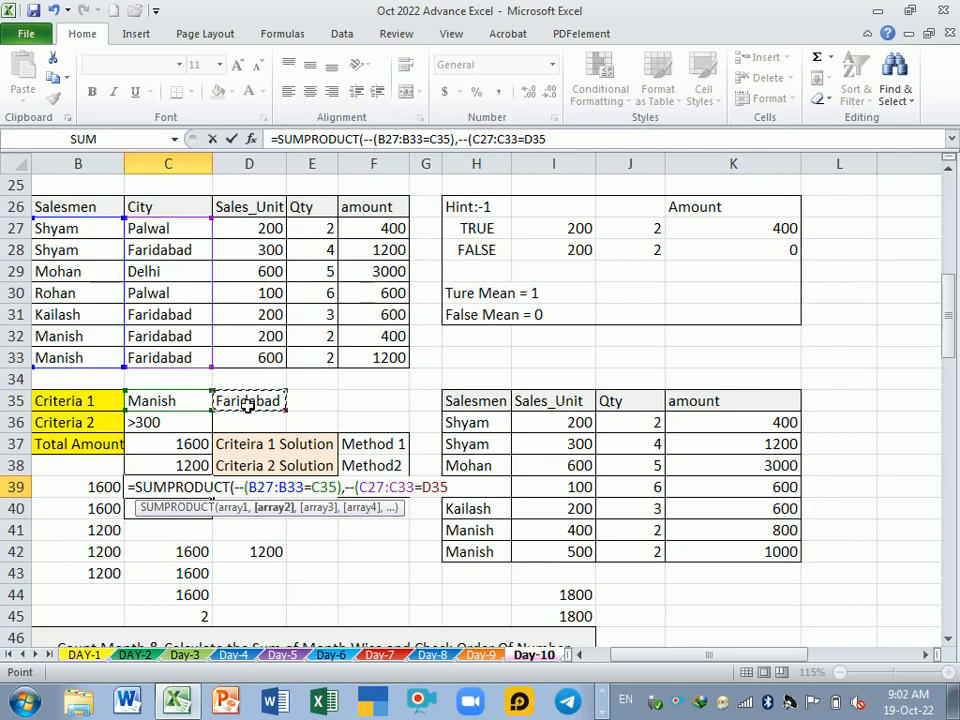
Close the city condition and add the double-minus sales unit condition --(D27:D33>300) to the C39 formula
text(),--)
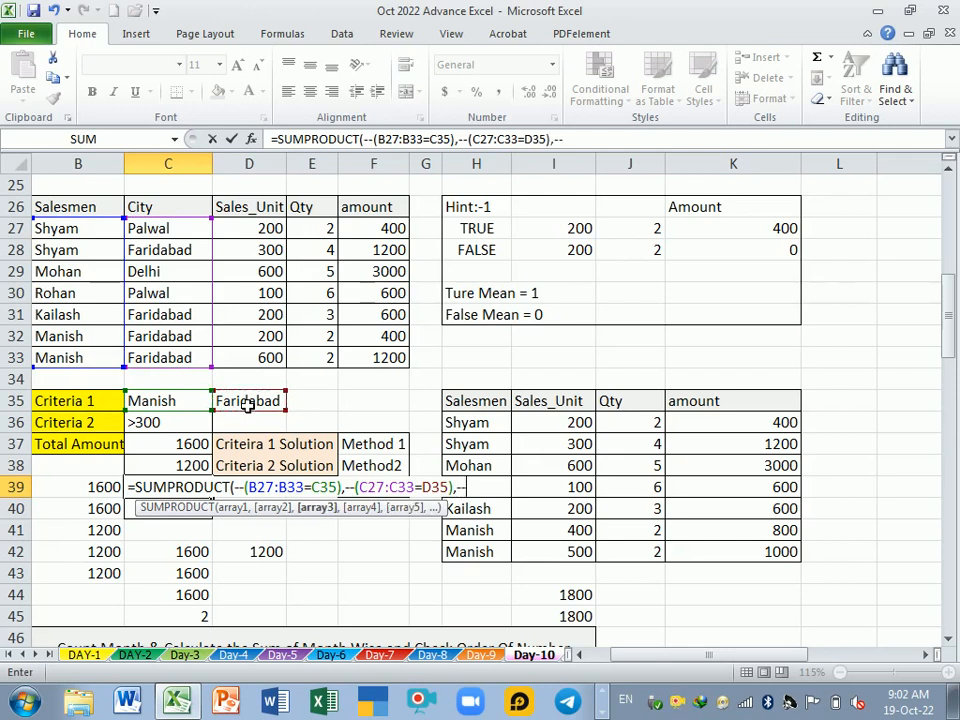
text(()
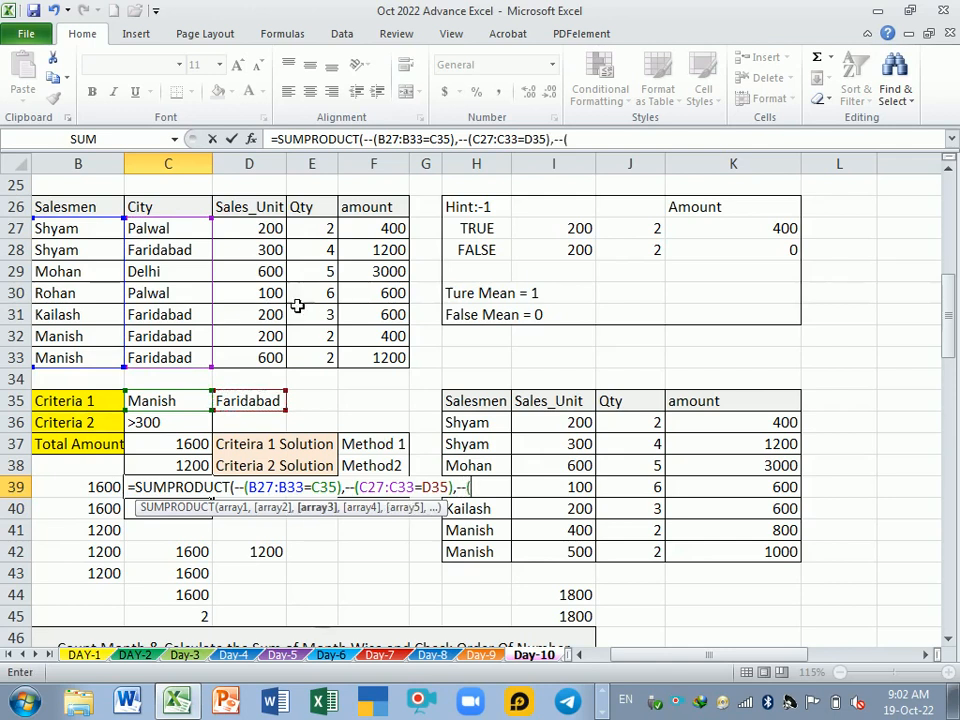
drag(255, 229, 242, 358)
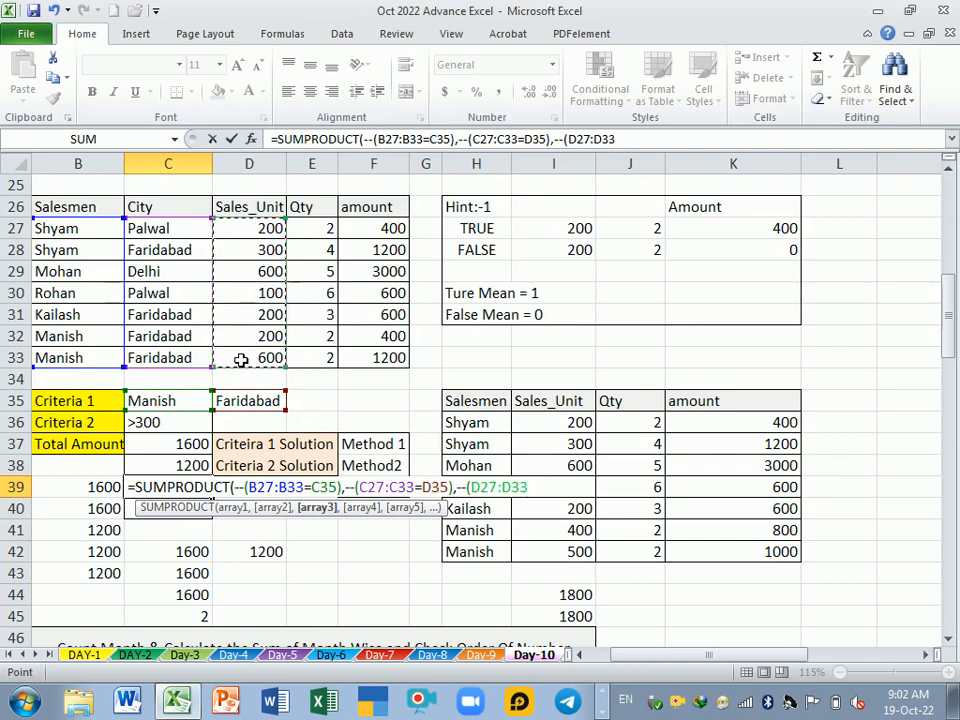
text(>30)
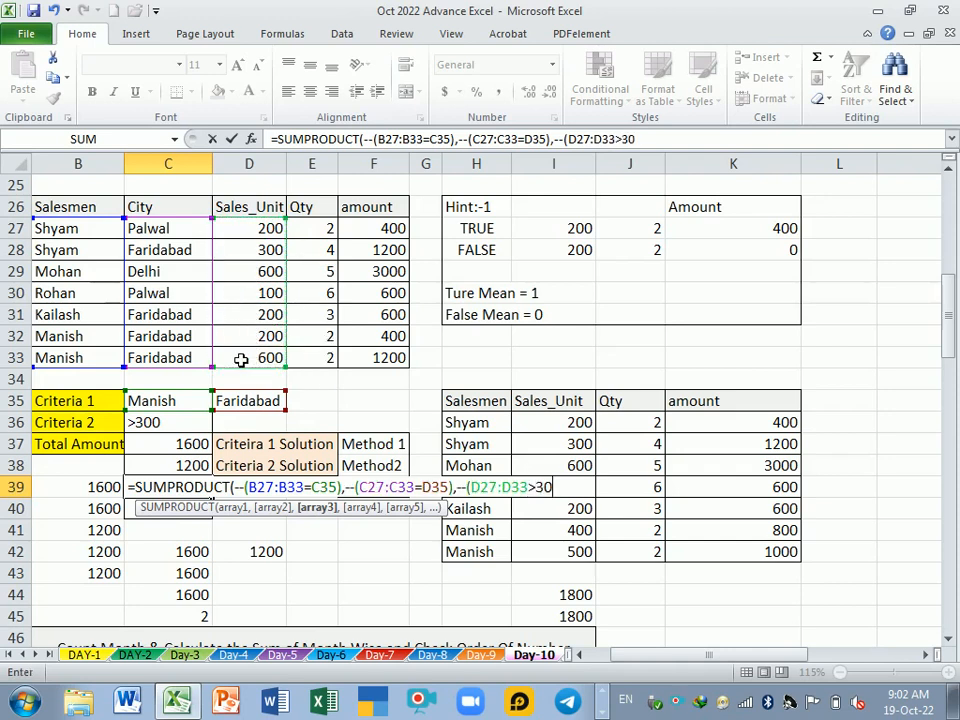
text(0),)
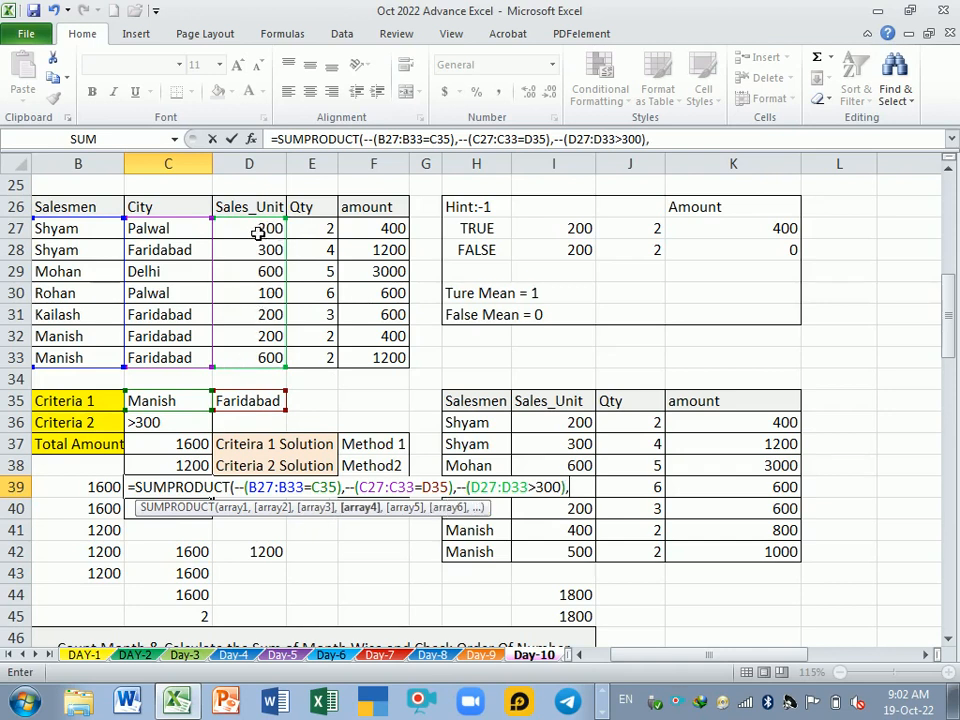
Complete the C39 formula with the sales unit range D27:D33 and the quantity range E27:E33
drag(259, 226, 259, 366)
text(,)
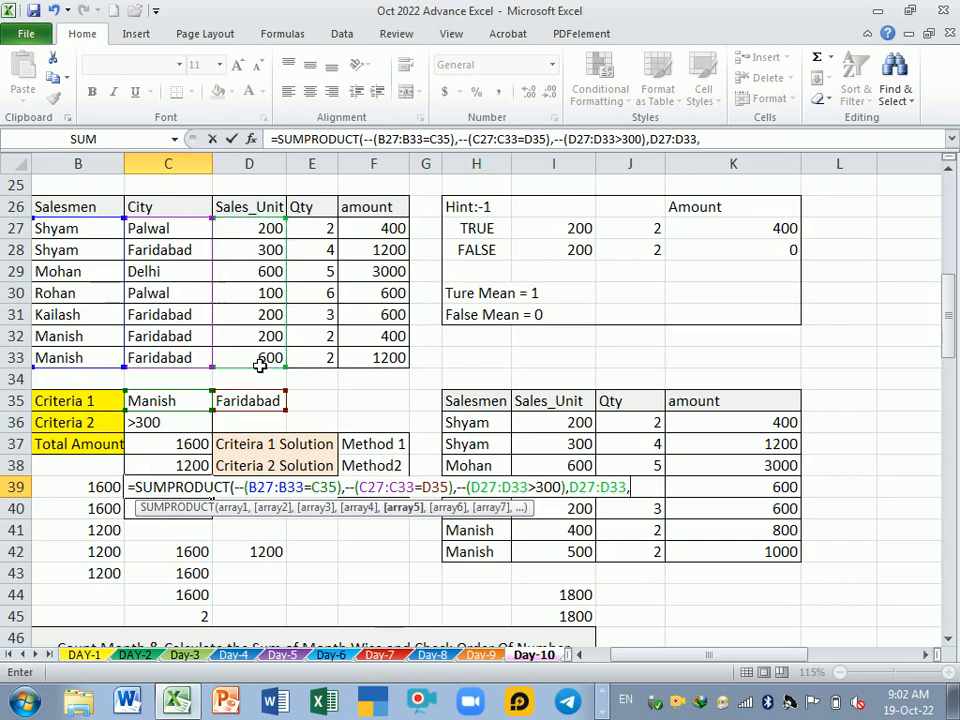
drag(317, 236, 312, 366)
key(Return)
key(Return)
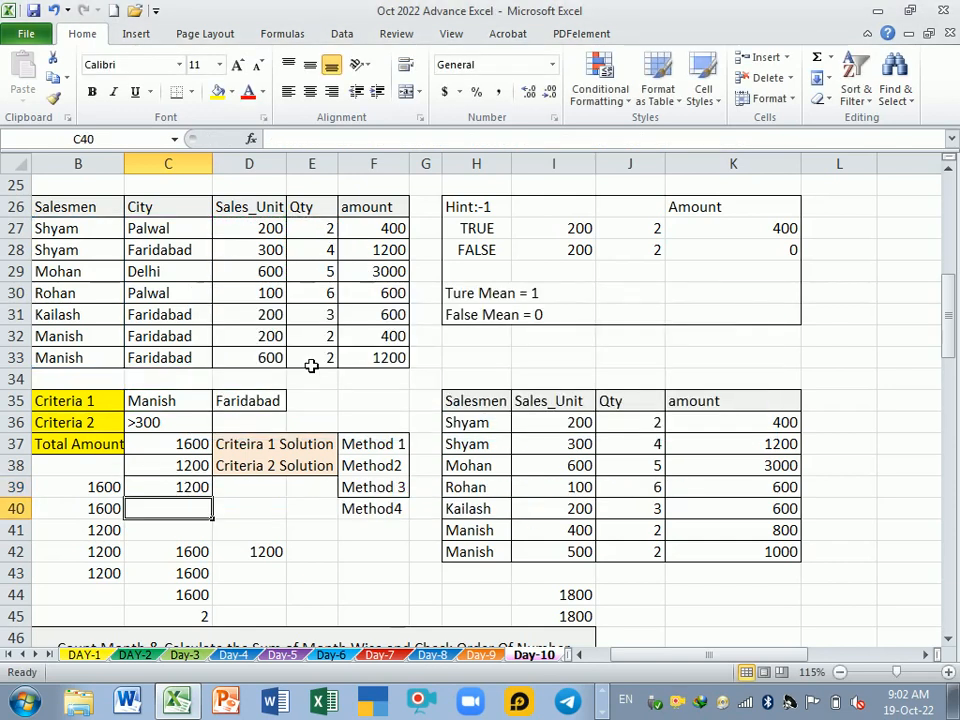